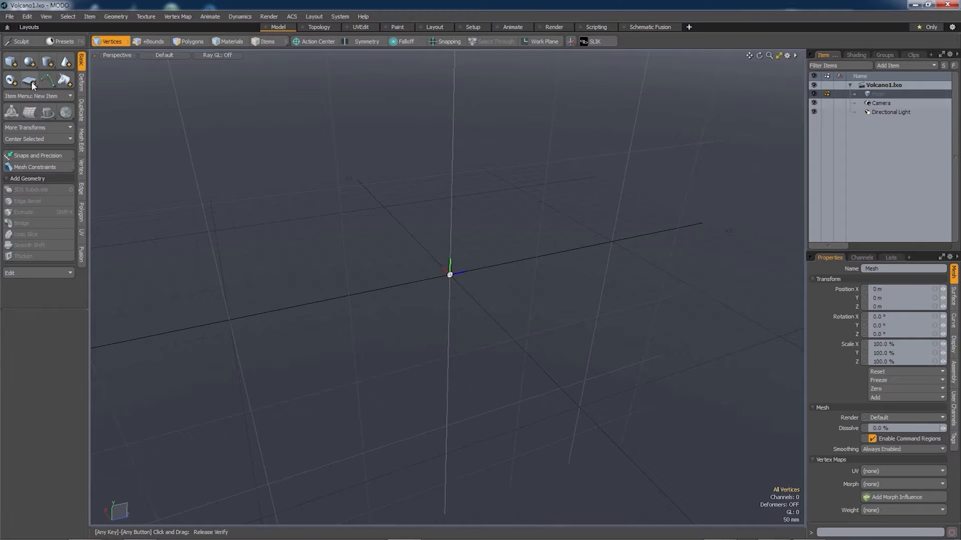
# Step: Create a plane mesh in the viewport and select it as an item
pyautogui.click(30, 80)
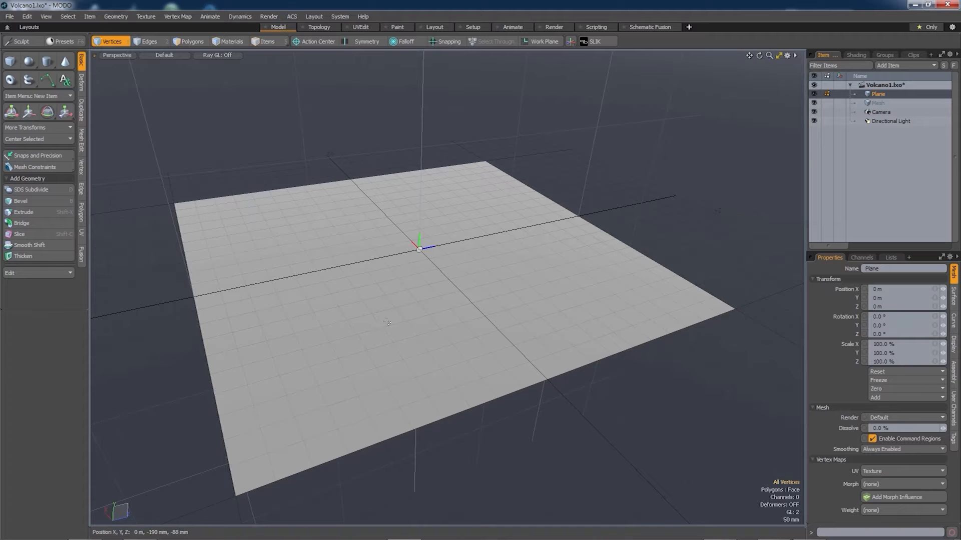
pyautogui.keyDown('alt'); pyautogui.moveTo(387, 321); pyautogui.dragTo(407, 356); pyautogui.keyUp('alt')
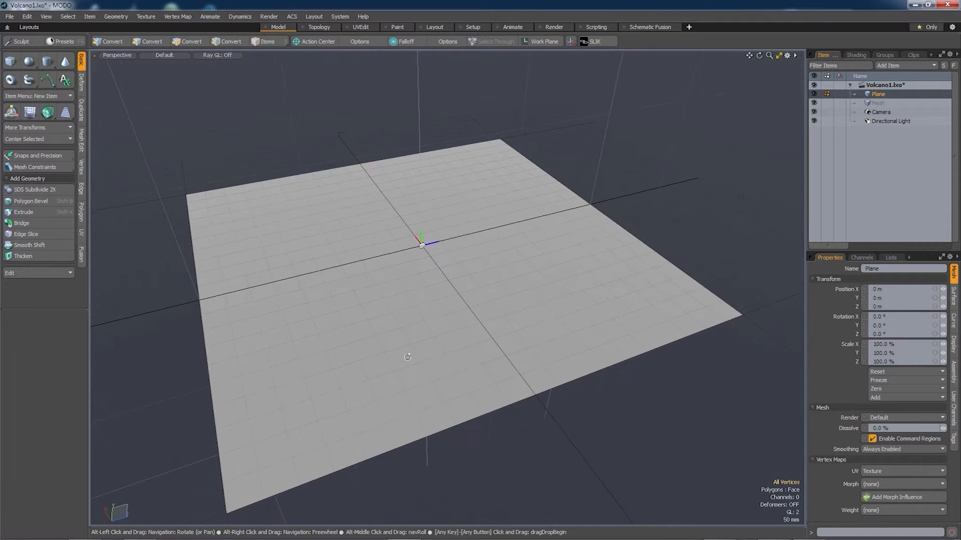
pyautogui.click(268, 42)
pyautogui.keyDown('alt'); pyautogui.moveTo(282, 183); pyautogui.dragTo(353, 274); pyautogui.keyUp('alt')
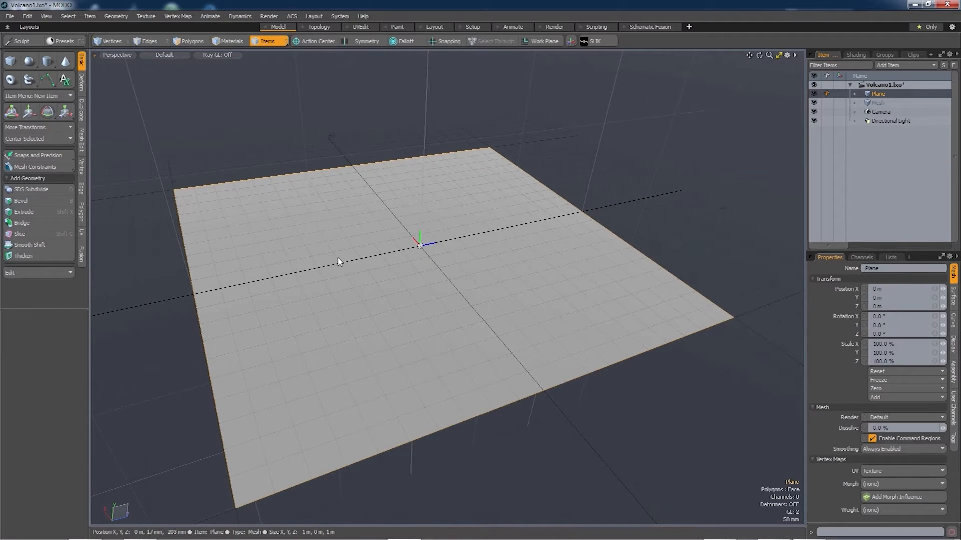
# Step: Subdivide the plane seven times to turn it into a dense grid
pyautogui.click(82, 146)
pyautogui.click(52, 239)
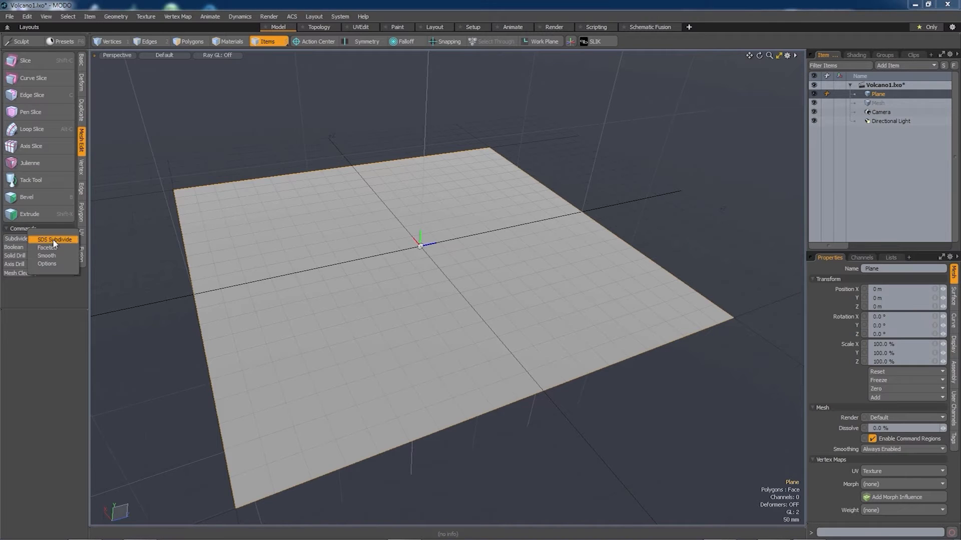
pyautogui.click(53, 238)
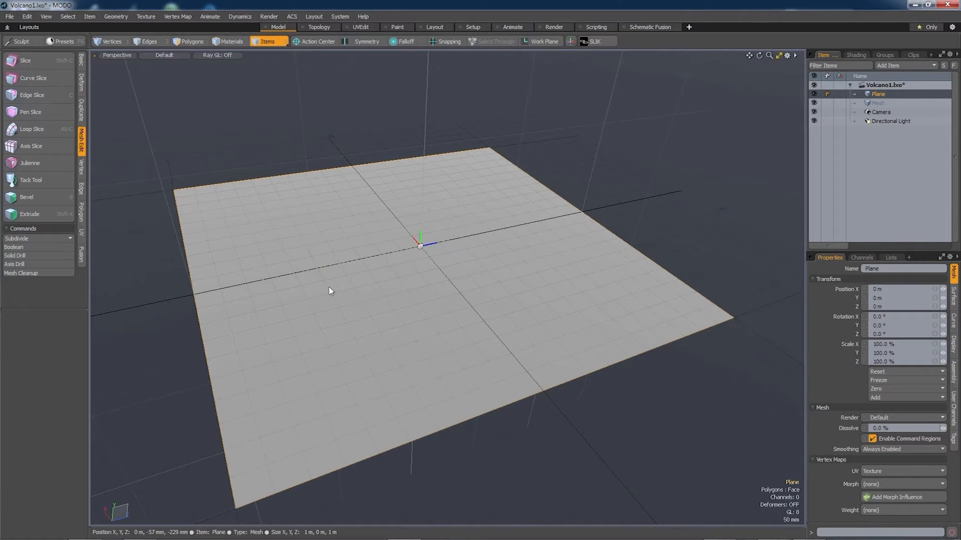
pyautogui.moveTo(365, 308)
pyautogui.keyDown('alt'); pyautogui.mouseDown()
pyautogui.moveTo(372, 294)
pyautogui.moveTo(358, 308)
pyautogui.mouseUp(); pyautogui.keyUp('alt')
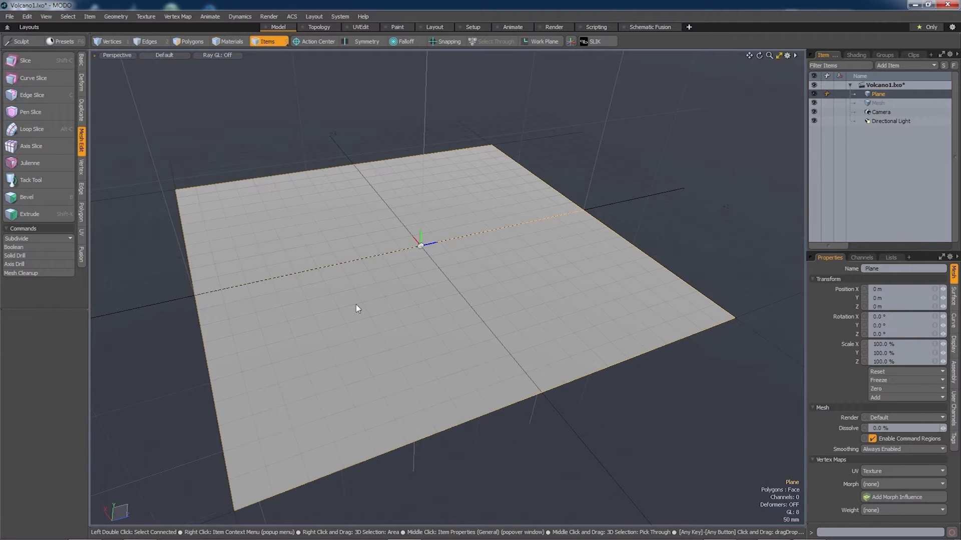
pyautogui.press('d')
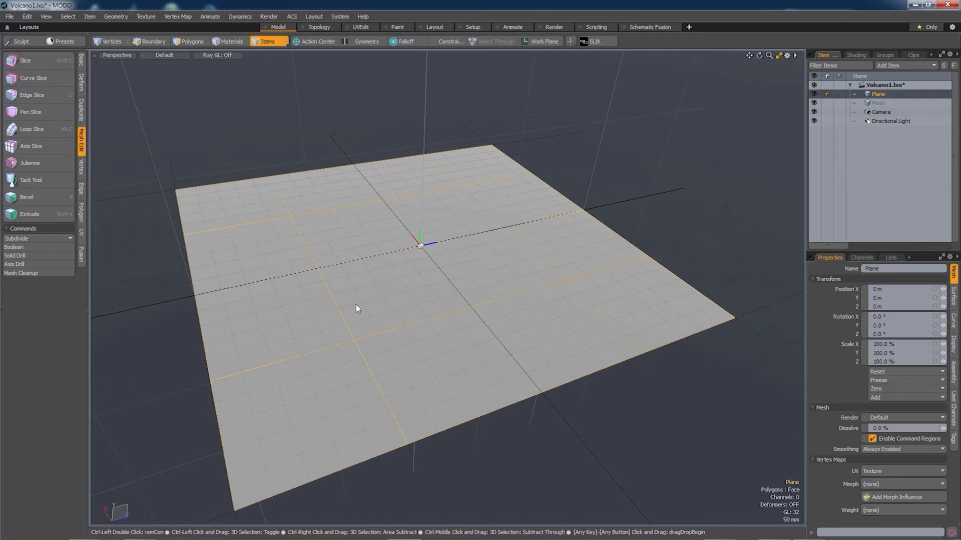
pyautogui.press('d')
pyautogui.press('d')
pyautogui.press('d')
pyautogui.press('d')
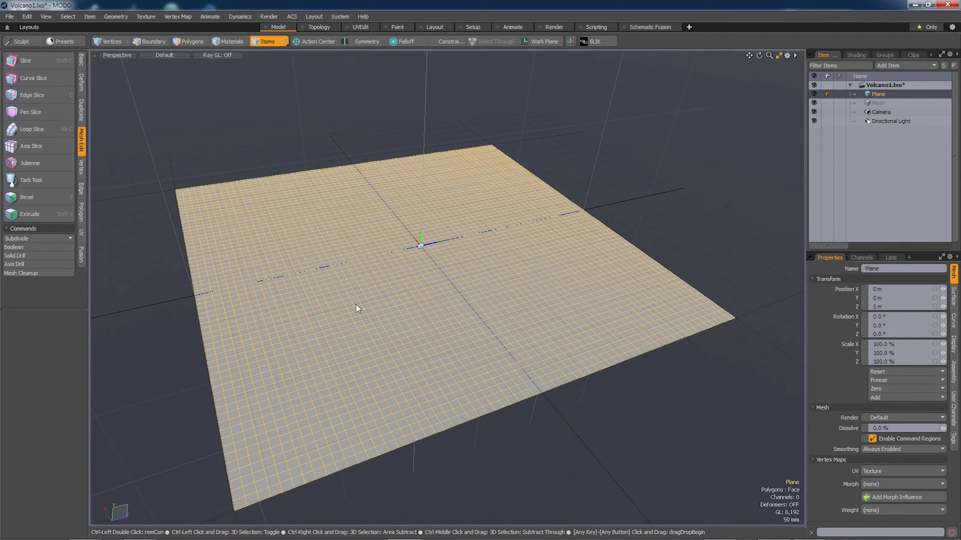
pyautogui.press('d')
pyautogui.press('d')
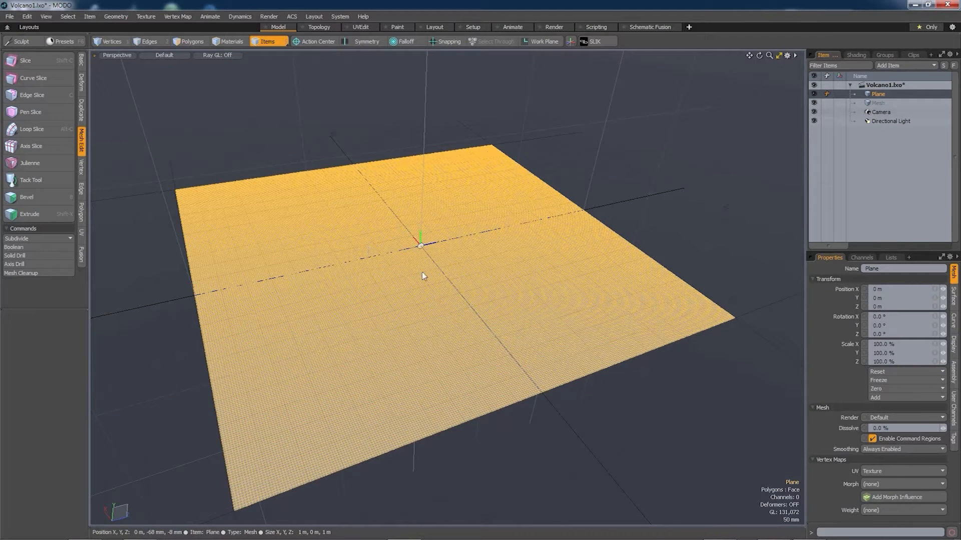
# Step: Enable a Noise falloff and set its scale to 100%
pyautogui.keyDown('alt'); pyautogui.moveTo(500, 317); pyautogui.dragTo(521, 313); pyautogui.keyUp('alt')
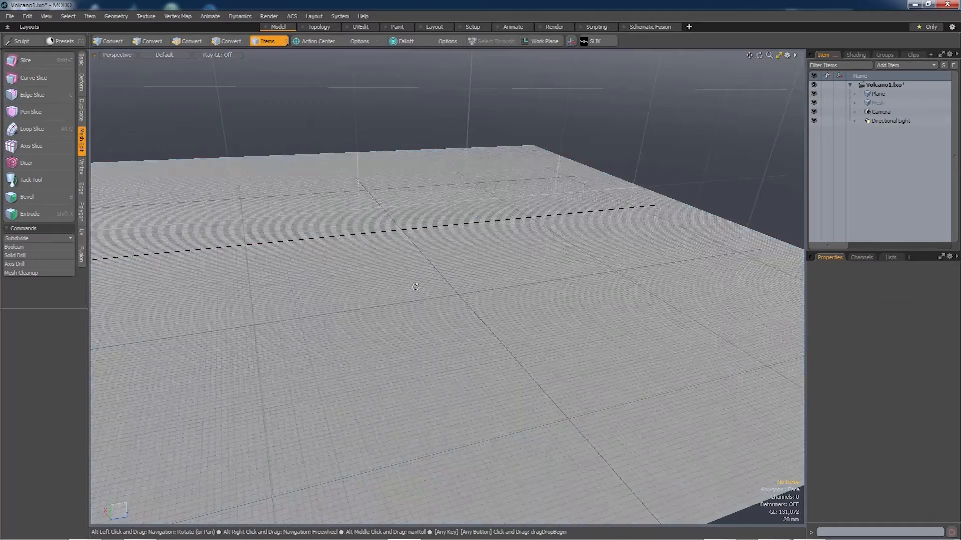
pyautogui.keyDown('alt'); pyautogui.moveTo(422, 296); pyautogui.dragTo(446, 331); pyautogui.keyUp('alt')
pyautogui.scroll(-5, 466, 303)
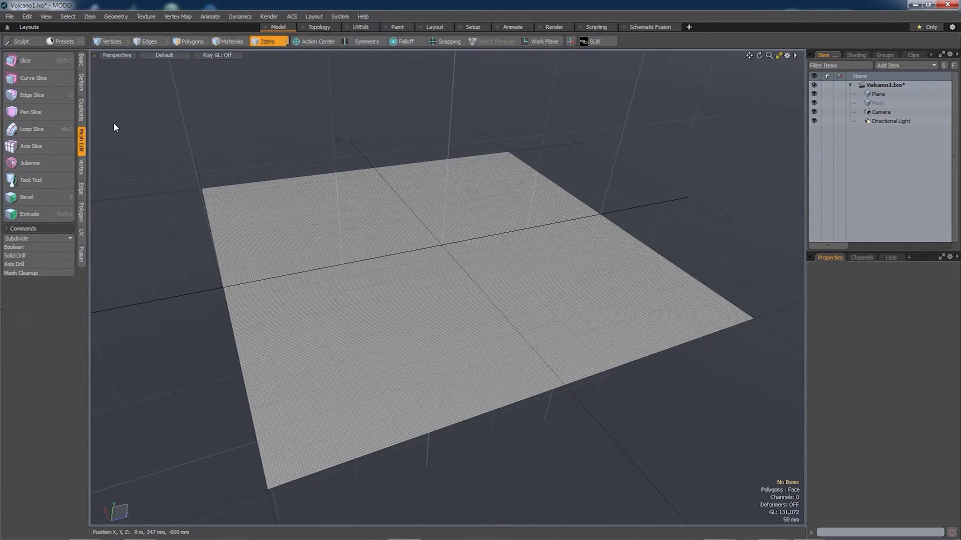
pyautogui.click(82, 62)
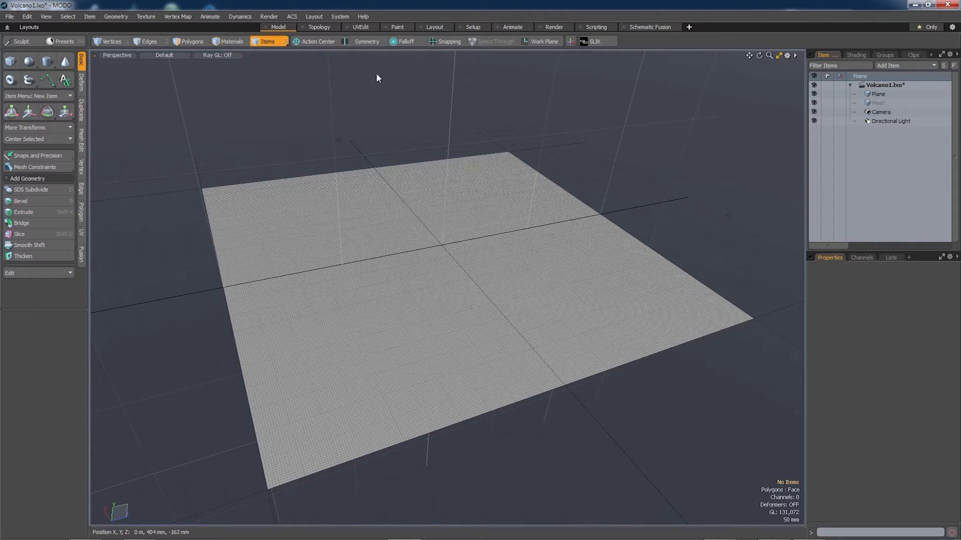
pyautogui.click(403, 41)
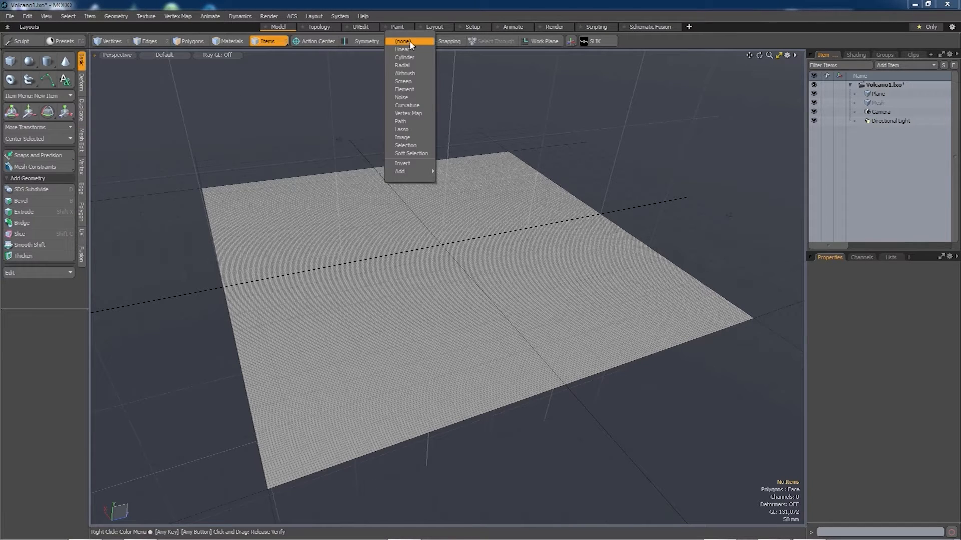
pyautogui.click(411, 98)
pyautogui.moveTo(57, 326); pyautogui.dragTo(49, 326)
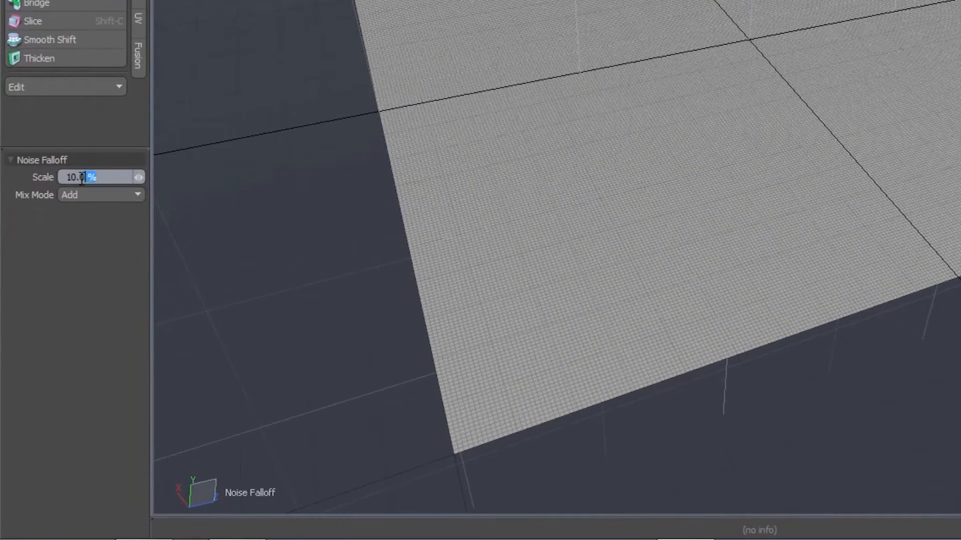
pyautogui.moveTo(82, 178); pyautogui.dragTo(49, 173)
pyautogui.write('100')
pyautogui.press('Return')
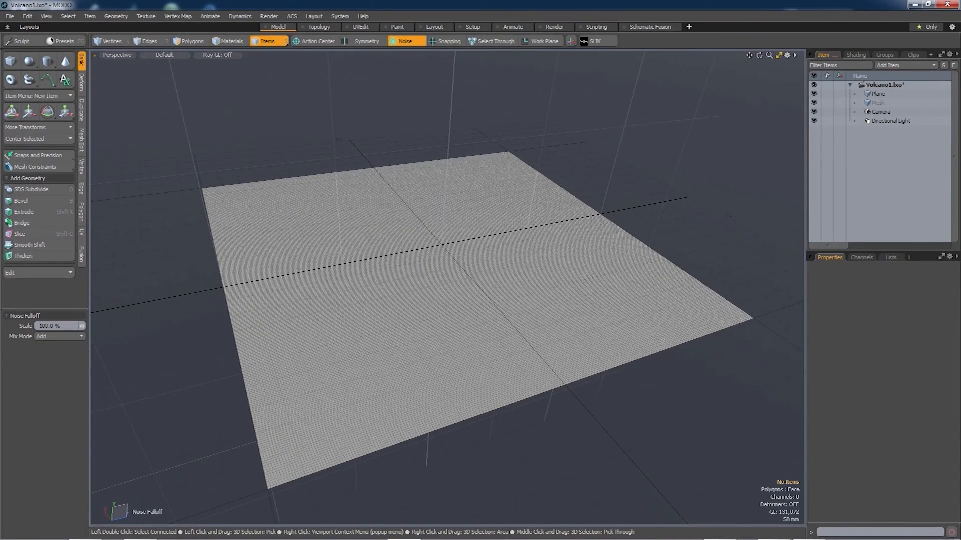
# Step: Raise the vertices about 262 mm with the Move tool through the noise falloff to form hills
pyautogui.press('w')
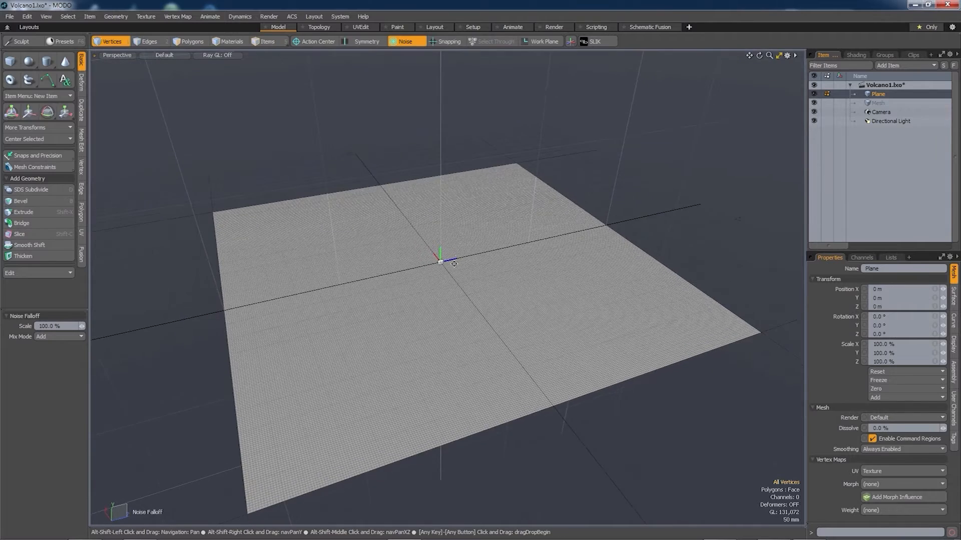
pyautogui.keyDown('alt'); pyautogui.moveTo(441, 263); pyautogui.dragTo(455, 300); pyautogui.keyUp('alt')
pyautogui.press('w')
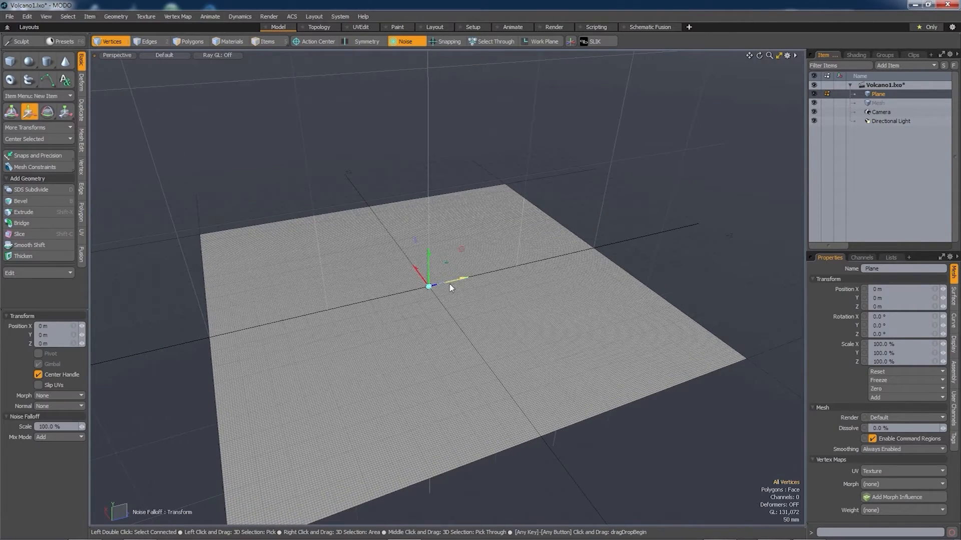
pyautogui.moveTo(429, 286); pyautogui.dragTo(429, 203)
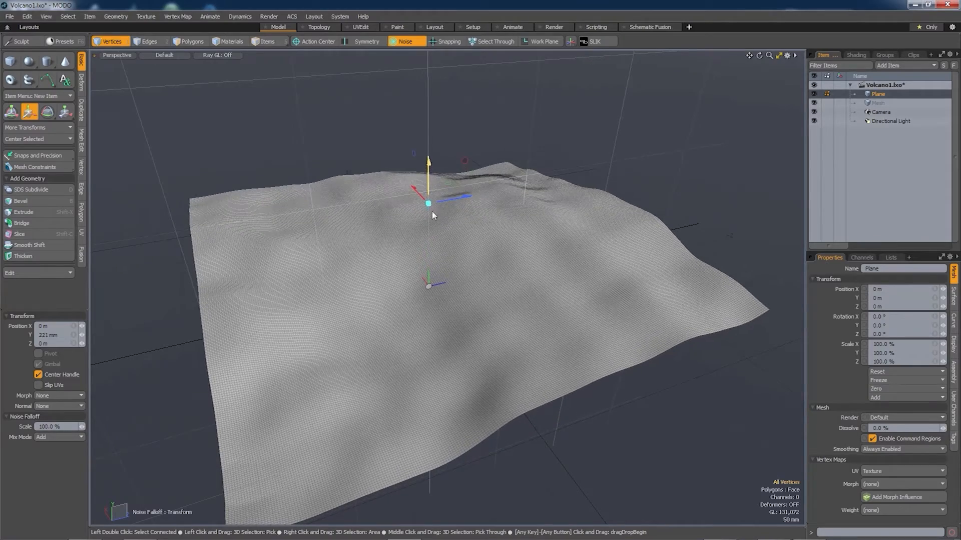
pyautogui.moveTo(385, 352)
pyautogui.keyDown('alt'); pyautogui.mouseDown()
pyautogui.moveTo(404, 319)
pyautogui.moveTo(378, 359)
pyautogui.moveTo(377, 350)
pyautogui.mouseUp(); pyautogui.keyUp('alt')
pyautogui.keyDown('alt'); pyautogui.moveTo(401, 312); pyautogui.dragTo(431, 309); pyautogui.keyUp('alt')
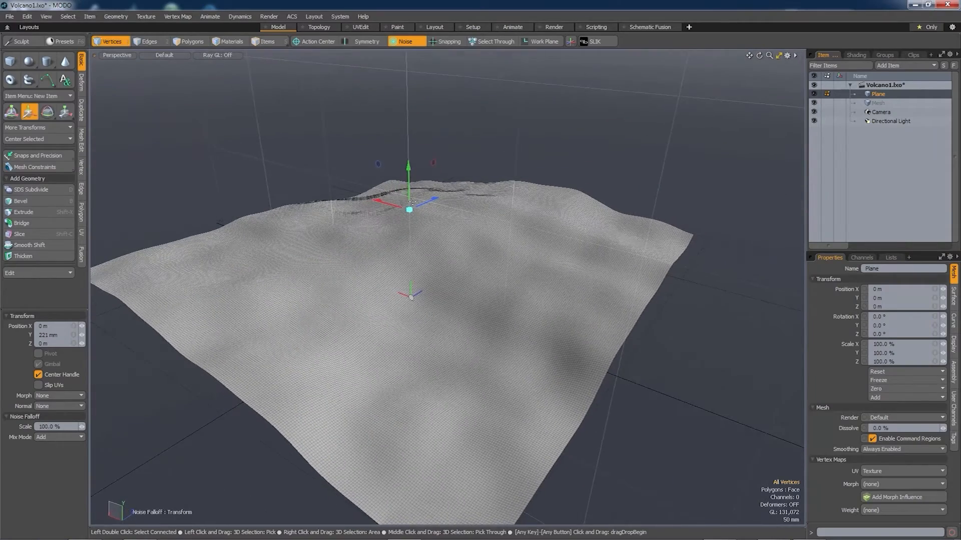
pyautogui.moveTo(410, 189); pyautogui.dragTo(411, 172)
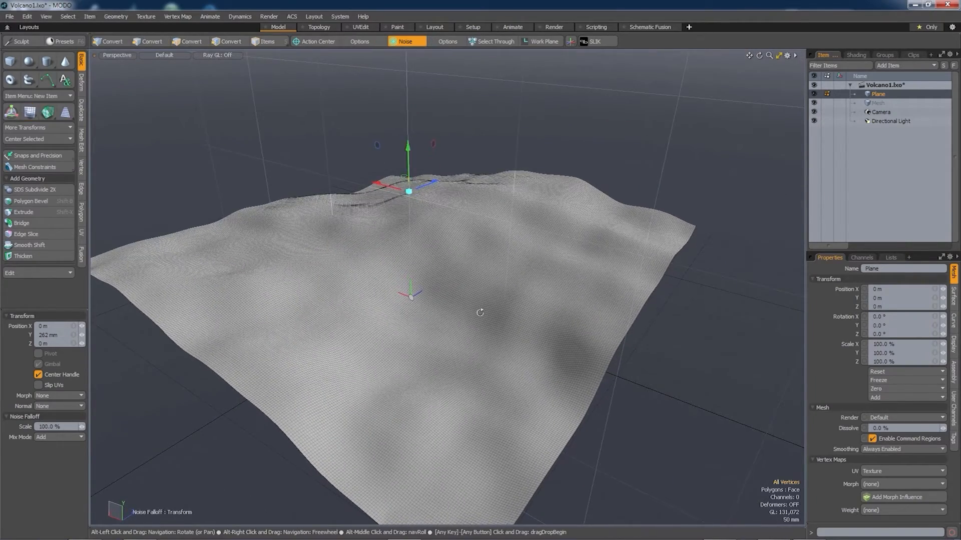
pyautogui.keyDown('alt'); pyautogui.moveTo(479, 311); pyautogui.dragTo(426, 330); pyautogui.keyUp('alt')
pyautogui.press('space')
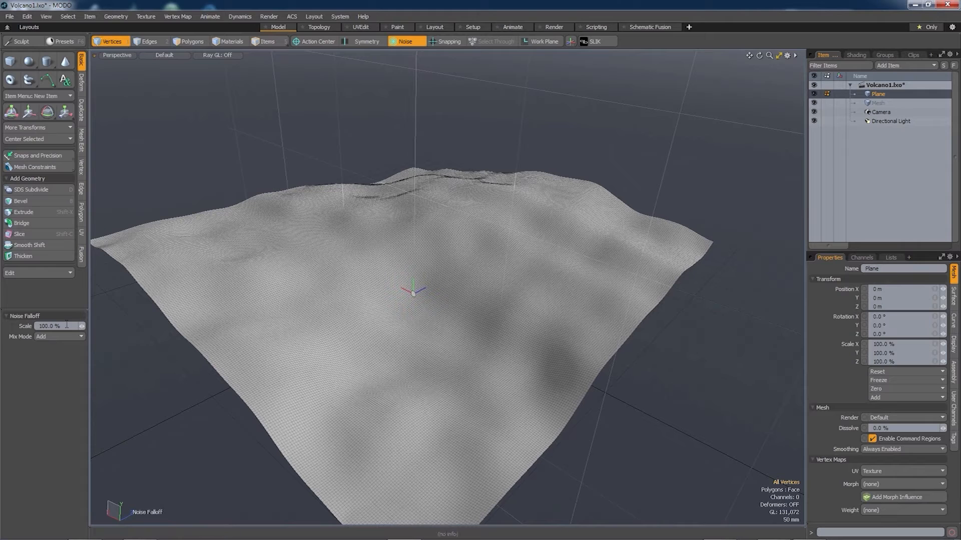
# Step: Set the noise falloff scale to 50% and reactivate the Move tool
pyautogui.moveTo(64, 325); pyautogui.dragTo(36, 326)
pyautogui.write('5')
pyautogui.write('w')
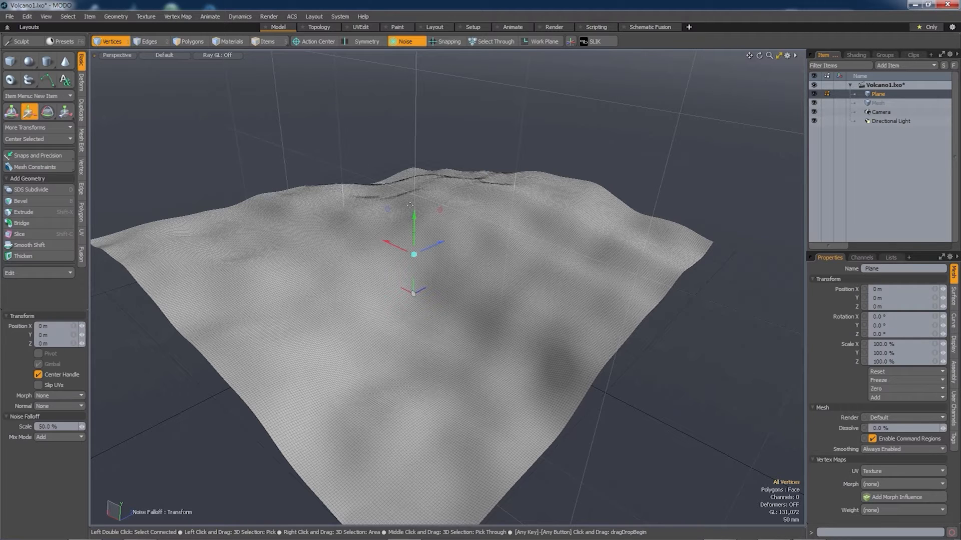
# Step: Raise the vertices about 75 mm more to add medium-sized bumps
pyautogui.moveTo(414, 231); pyautogui.dragTo(415, 201)
pyautogui.keyDown('alt'); pyautogui.moveTo(452, 271); pyautogui.dragTo(225, 332); pyautogui.keyUp('alt')
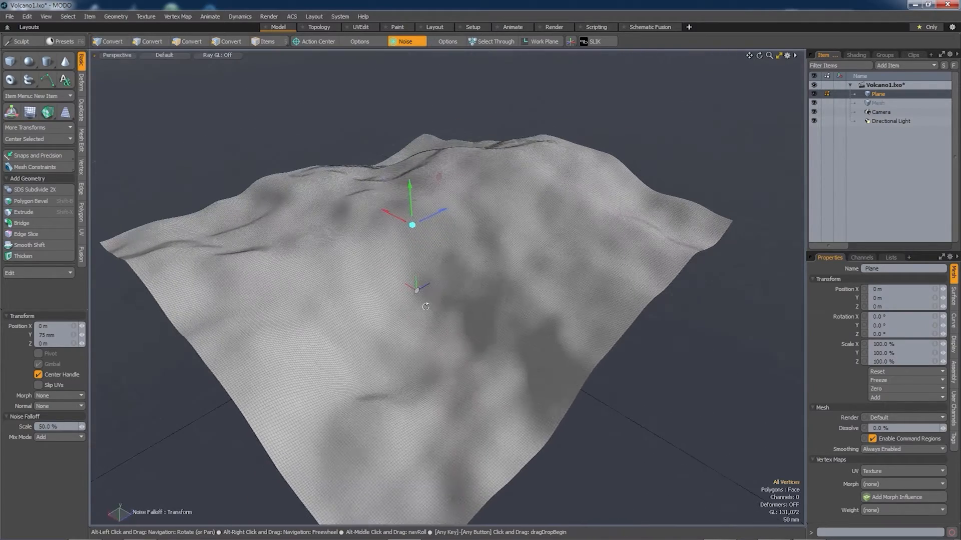
pyautogui.press('space')
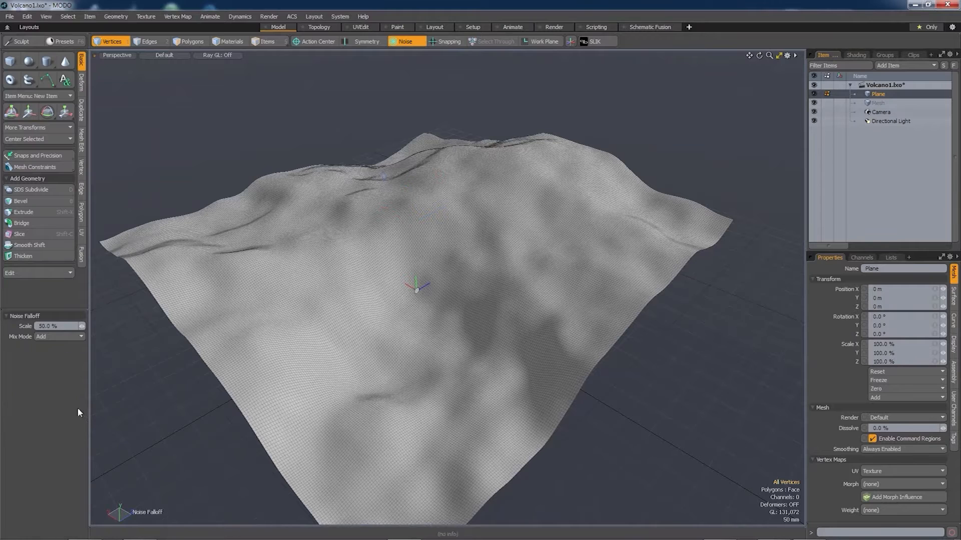
# Step: Set the noise falloff scale to 10% and reactivate the Move tool
pyautogui.click(44, 325)
pyautogui.write('1')
pyautogui.write('w')
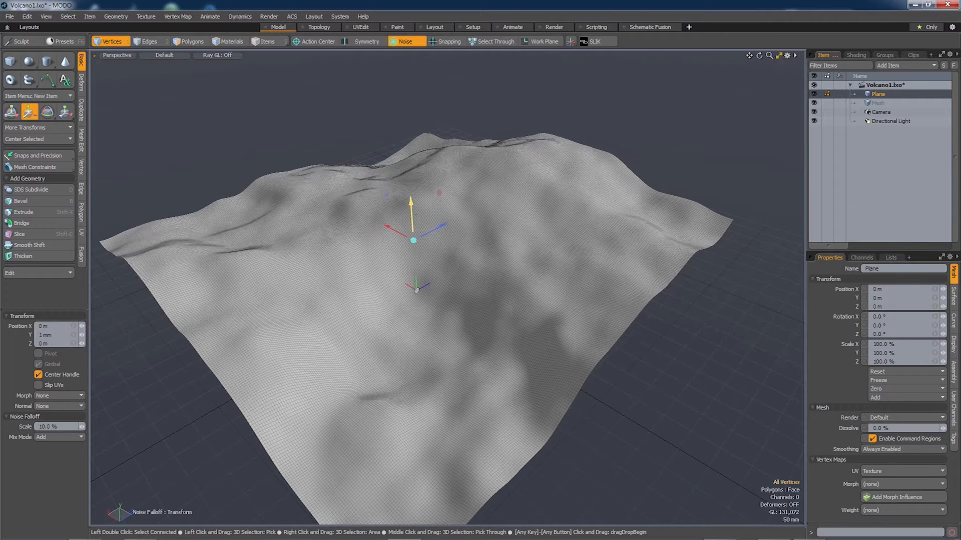
# Step: Raise the vertices about 51 mm to add fine rocky detail to the terrain
pyautogui.moveTo(411, 194); pyautogui.dragTo(409, 180)
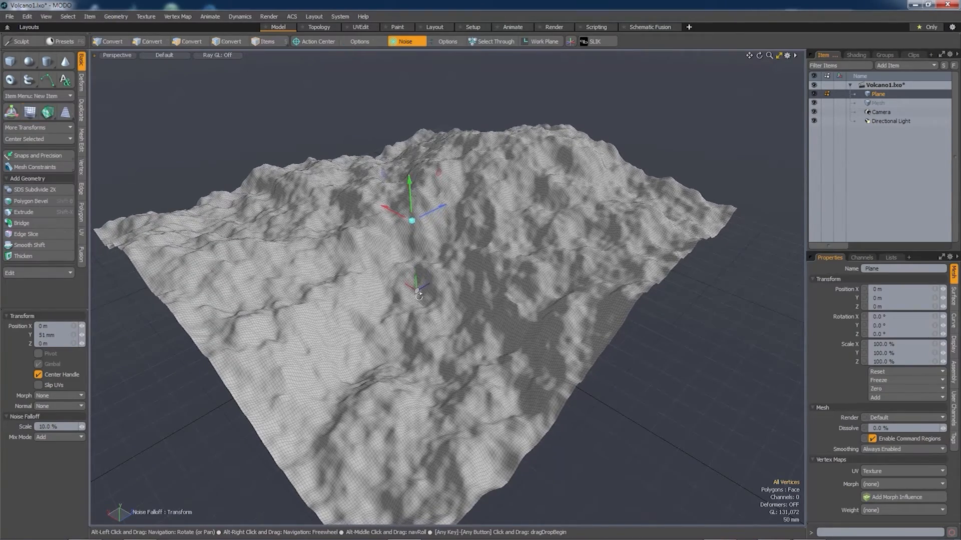
pyautogui.keyDown('alt'); pyautogui.moveTo(444, 268); pyautogui.dragTo(456, 325); pyautogui.keyUp('alt')
pyautogui.scroll(3, 462, 330)
pyautogui.scroll(3, 455, 324)
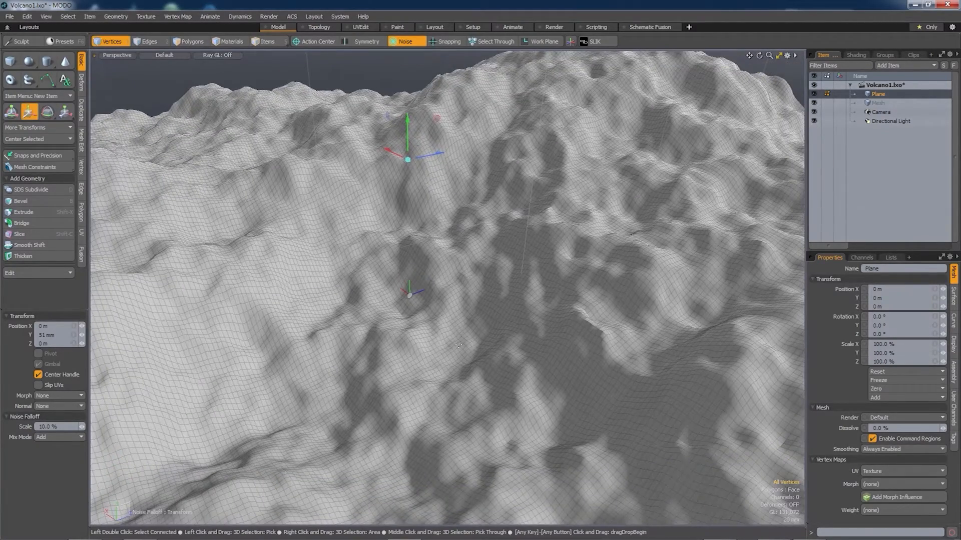
pyautogui.scroll(-3, 458, 345)
pyautogui.scroll(-3, 452, 351)
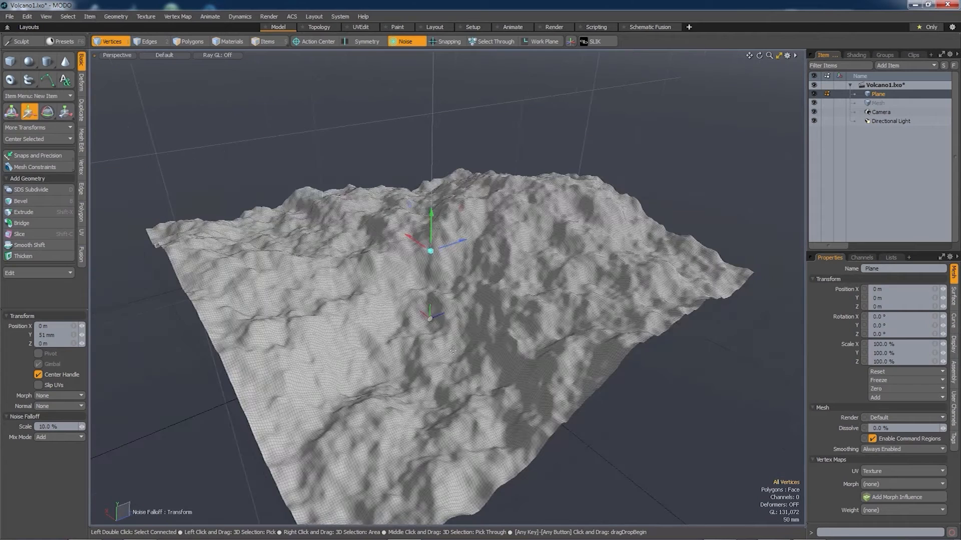
# Step: Drop the Move tool and convert the terrain mesh to subdivision surfaces
pyautogui.press('shift')
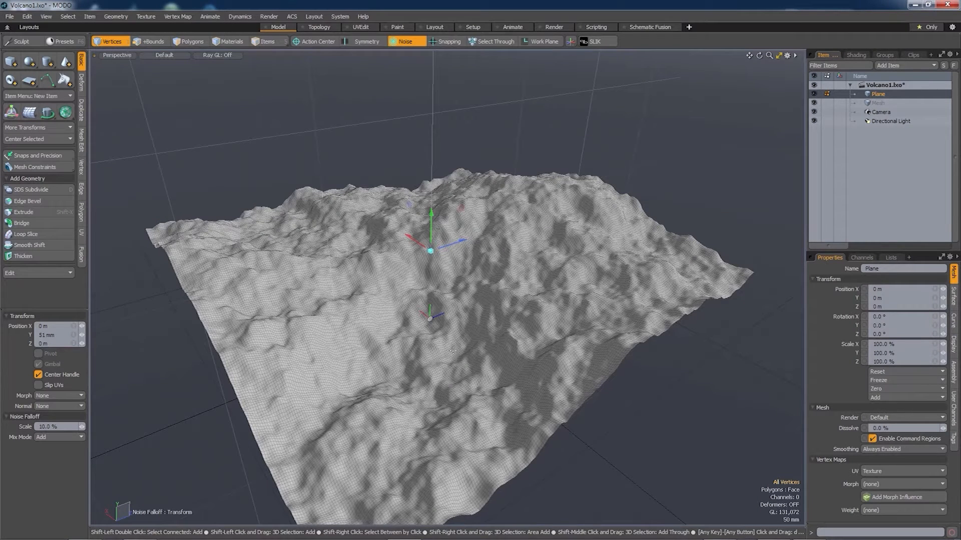
pyautogui.press('w')
pyautogui.press('Tab')
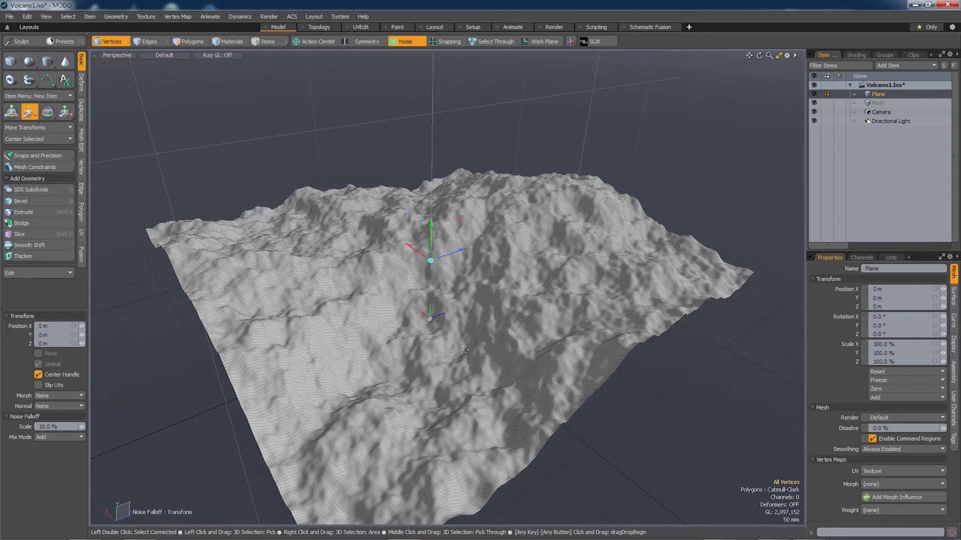
# Step: Orbit and zoom around the terrain to inspect the smoothed surface detail
pyautogui.keyDown('alt'); pyautogui.moveTo(466, 350); pyautogui.dragTo(490, 328); pyautogui.keyUp('alt')
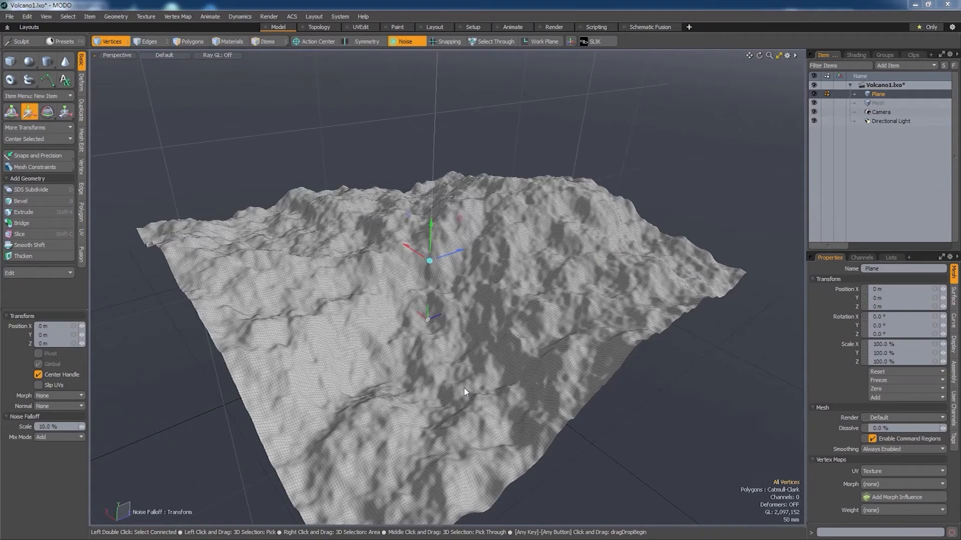
pyautogui.keyDown('alt'); pyautogui.moveTo(458, 394); pyautogui.dragTo(431, 361); pyautogui.keyUp('alt')
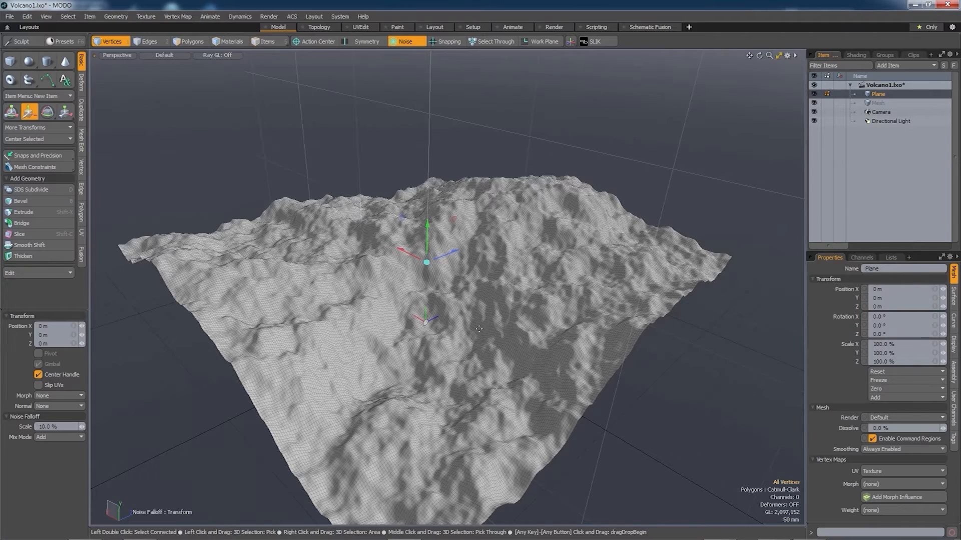
pyautogui.keyDown('alt'); pyautogui.moveTo(463, 398); pyautogui.dragTo(471, 367); pyautogui.keyUp('alt')
pyautogui.scroll(3, 456, 352)
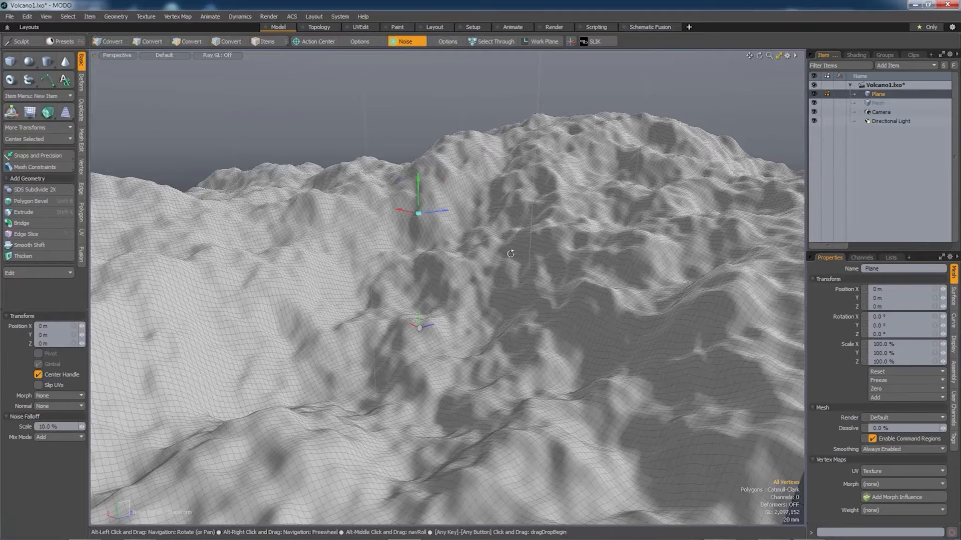
pyautogui.keyDown('alt'); pyautogui.moveTo(523, 236); pyautogui.dragTo(499, 318); pyautogui.keyUp('alt')
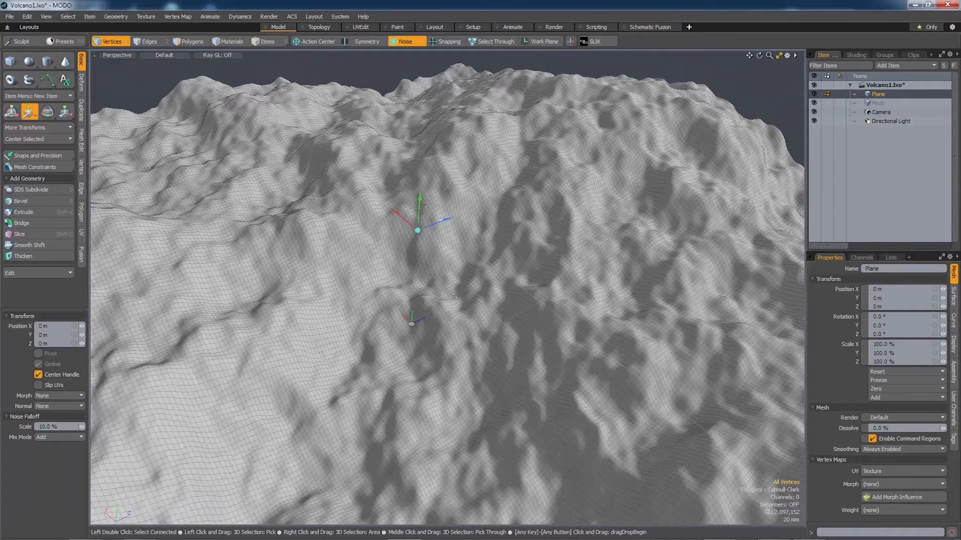
pyautogui.keyDown('alt'); pyautogui.moveTo(454, 297); pyautogui.dragTo(484, 274); pyautogui.keyUp('alt')
pyautogui.keyDown('alt'); pyautogui.moveTo(464, 379); pyautogui.dragTo(474, 368); pyautogui.keyUp('alt')
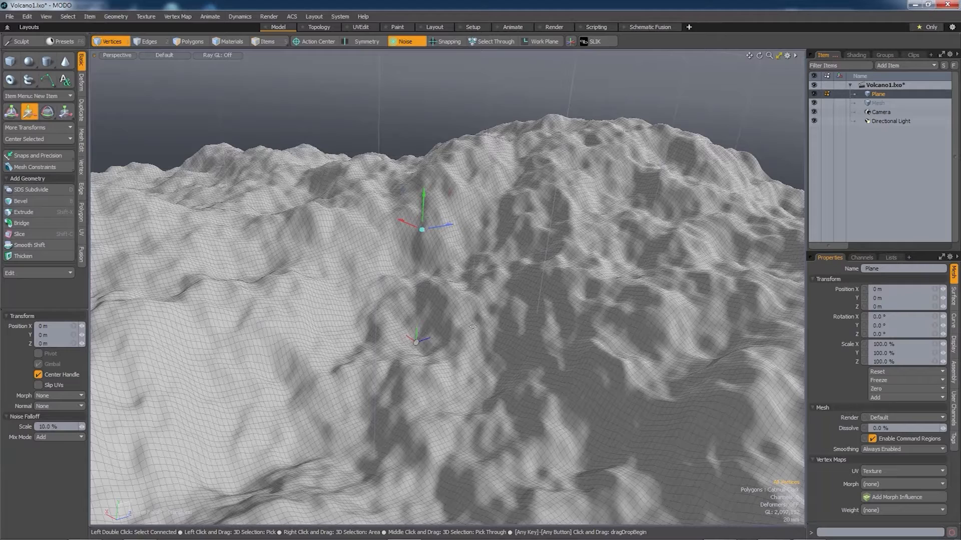
# Step: Add a Matcap Shader layer to the shader tree and load the BigRed.png matcap image
pyautogui.keyDown('alt'); pyautogui.moveTo(540, 346); pyautogui.dragTo(519, 331); pyautogui.keyUp('alt')
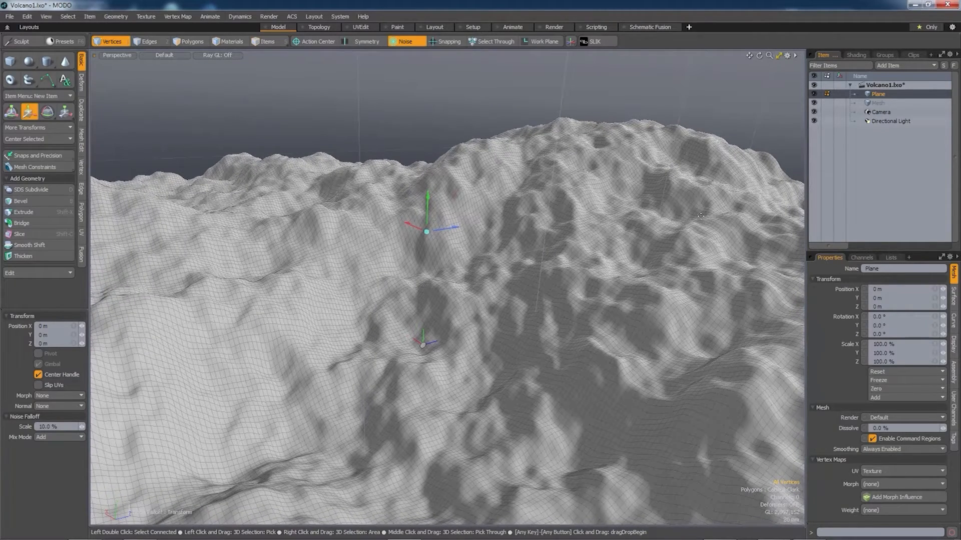
pyautogui.click(853, 56)
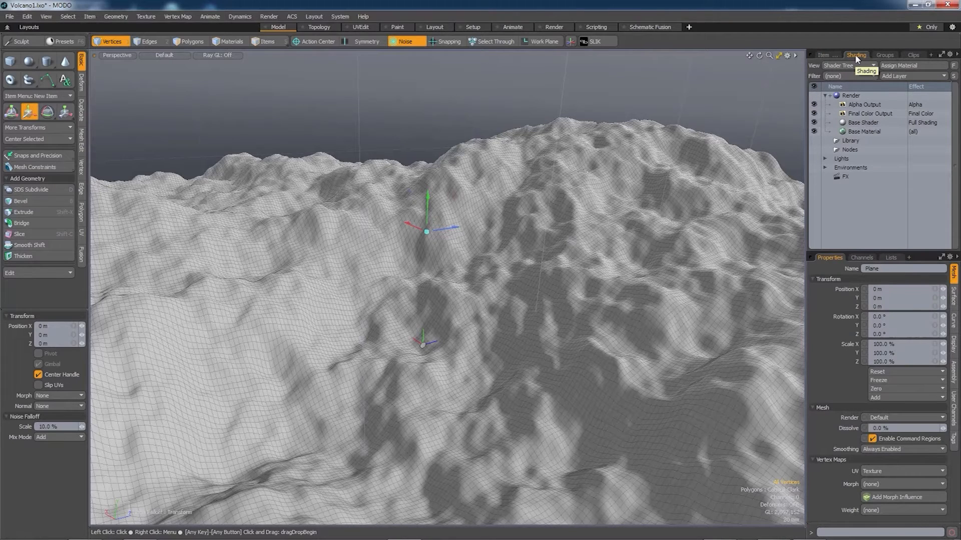
pyautogui.click(895, 75)
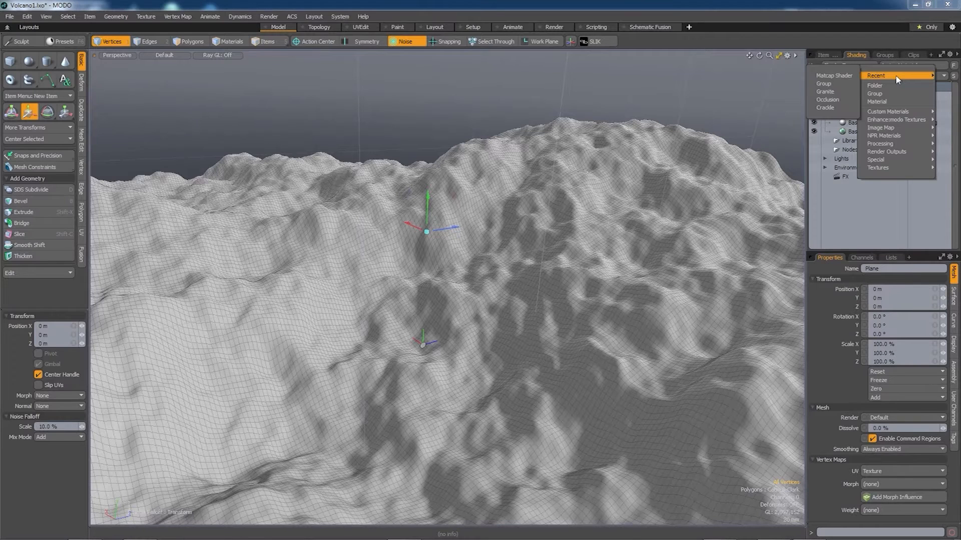
pyautogui.moveTo(888, 136)
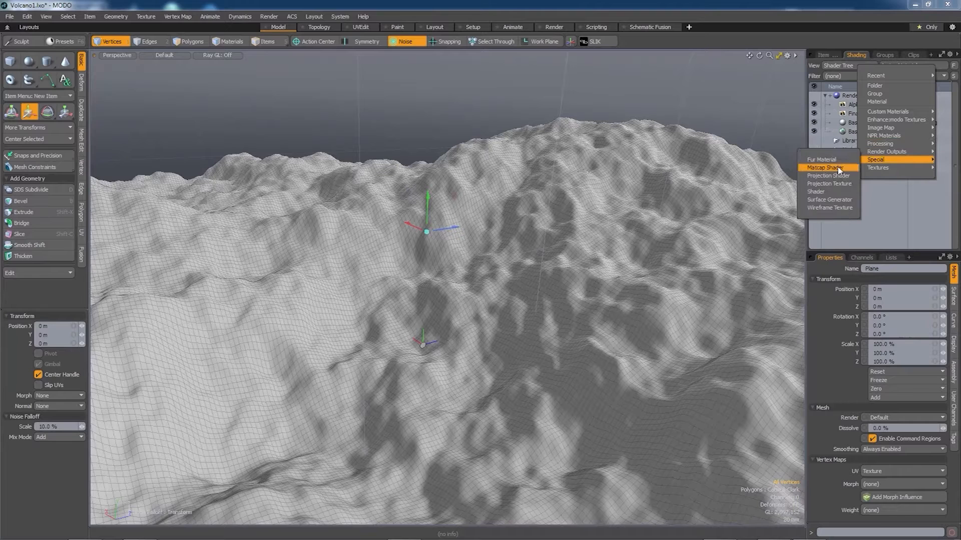
pyautogui.click(839, 169)
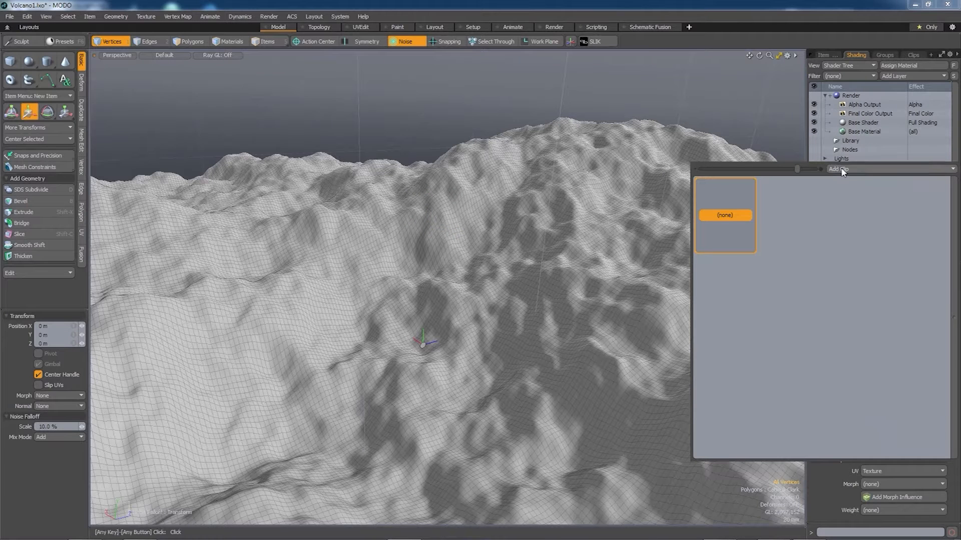
pyautogui.click(841, 169)
pyautogui.click(841, 168)
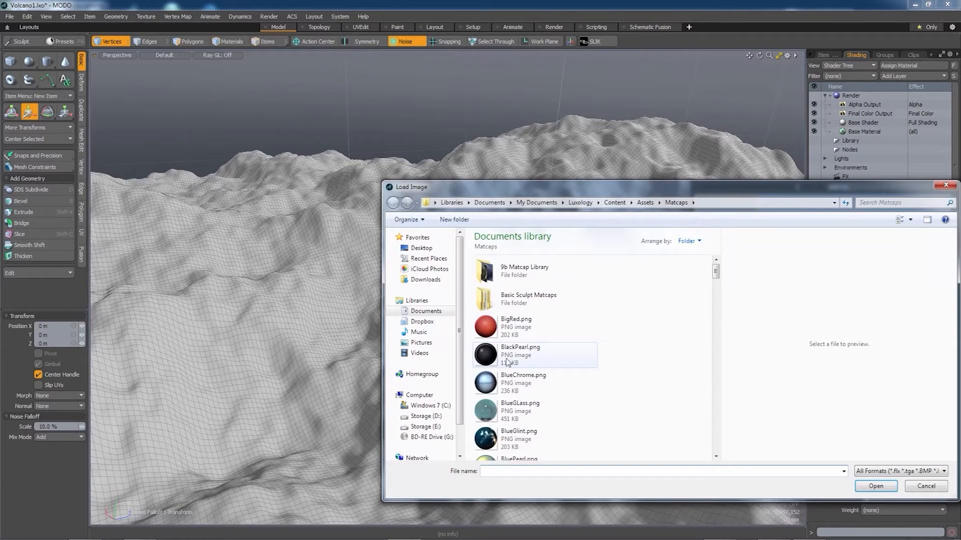
pyautogui.doubleClick(489, 330)
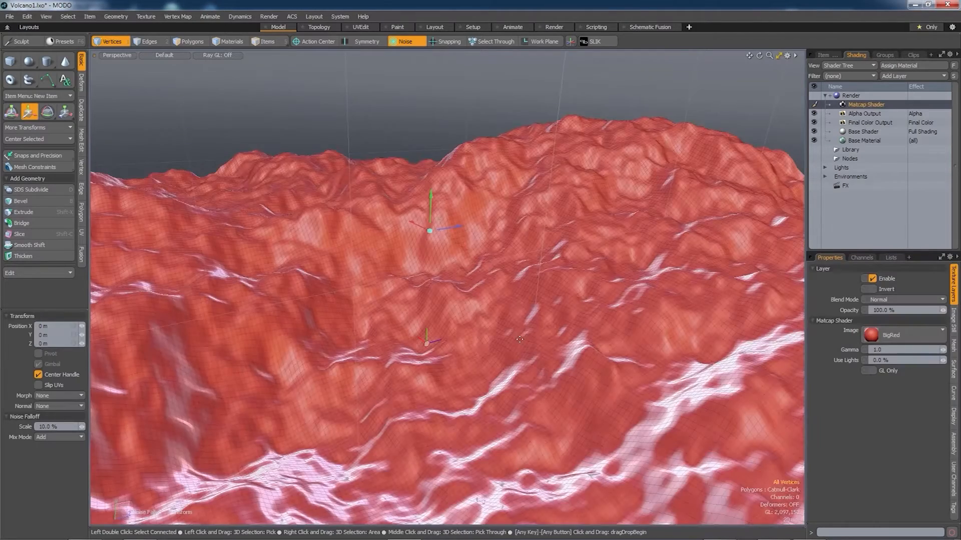
# Step: Switch to the Paint layout and activate the Push sculpt tool with the Nozzle
pyautogui.moveTo(511, 359)
pyautogui.keyDown('alt'); pyautogui.mouseDown()
pyautogui.moveTo(485, 319)
pyautogui.moveTo(460, 376)
pyautogui.moveTo(554, 325)
pyautogui.moveTo(428, 290)
pyautogui.moveTo(486, 292)
pyautogui.moveTo(538, 262)
pyautogui.mouseUp(); pyautogui.keyUp('alt')
pyautogui.keyDown('alt'); pyautogui.moveTo(564, 226); pyautogui.dragTo(489, 276); pyautogui.keyUp('alt')
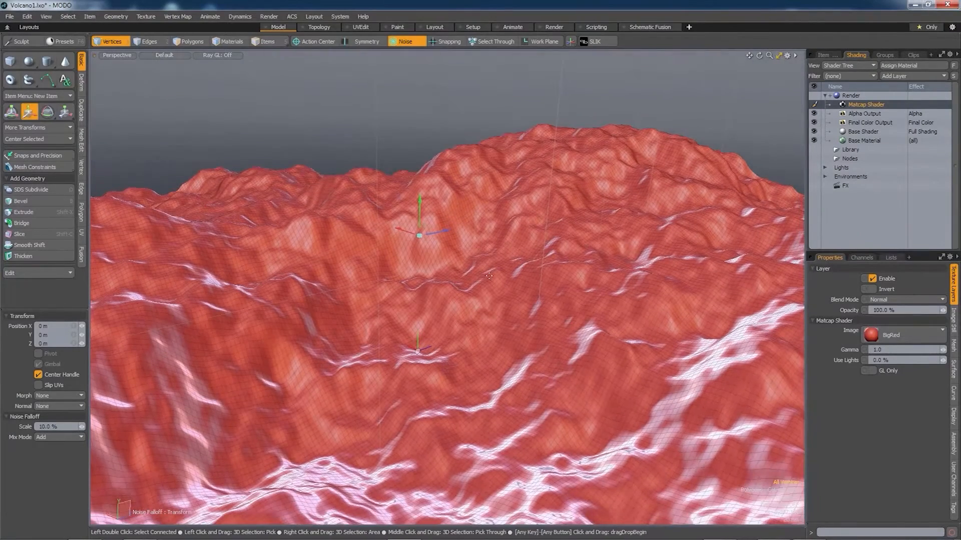
pyautogui.click(398, 27)
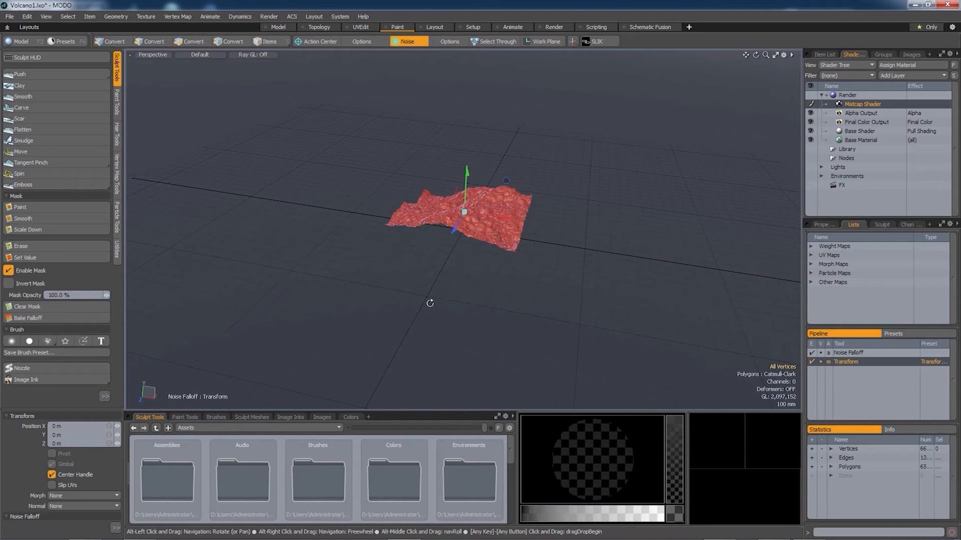
pyautogui.keyDown('alt'); pyautogui.moveTo(429, 302); pyautogui.dragTo(453, 283); pyautogui.keyUp('alt')
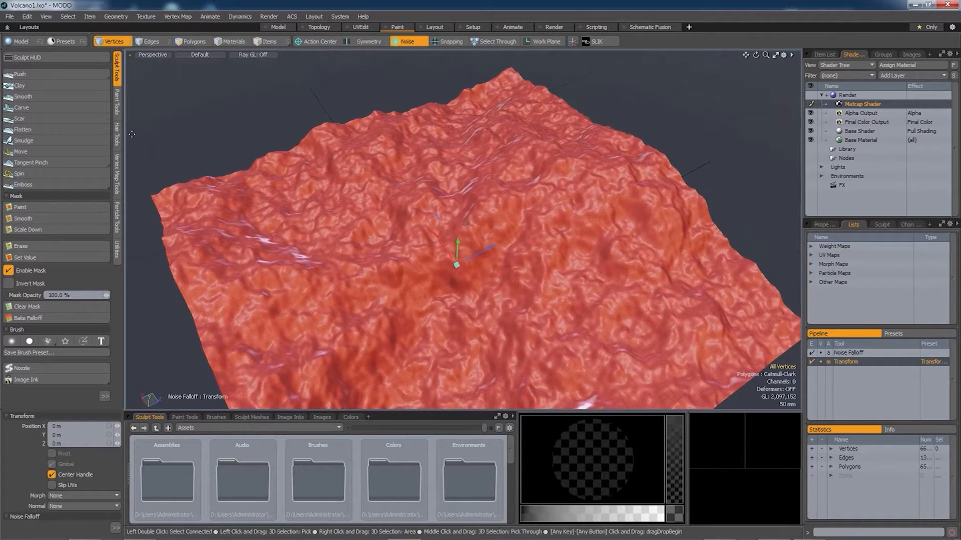
pyautogui.click(40, 74)
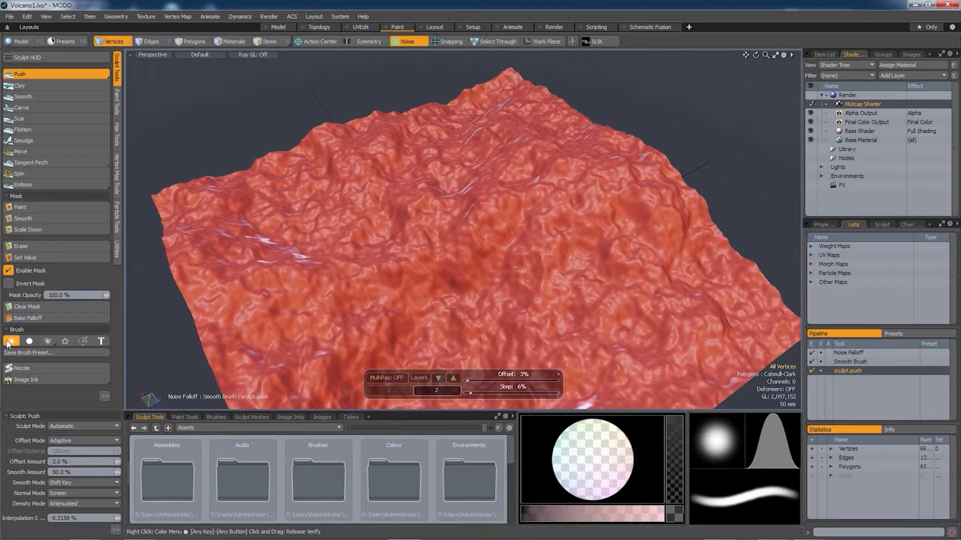
pyautogui.click(22, 369)
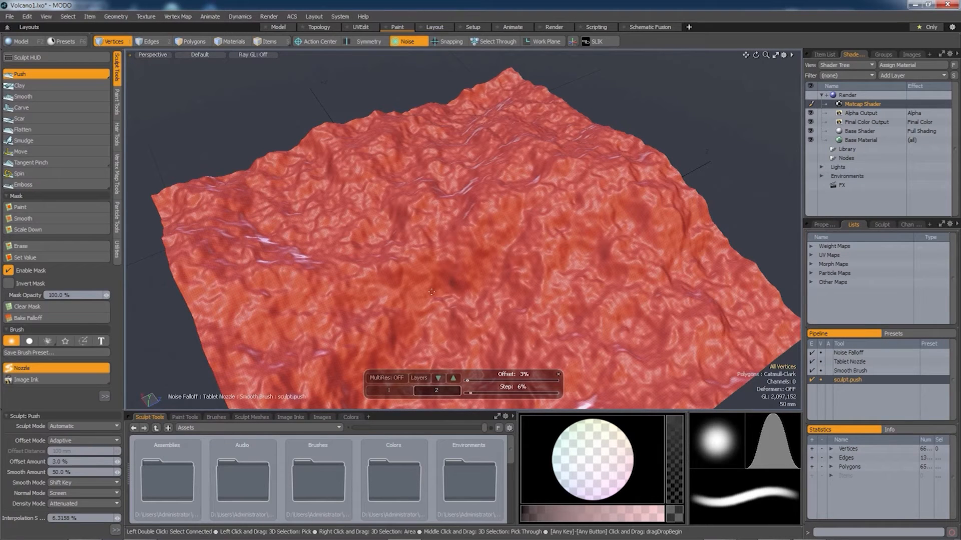
# Step: Set the Push tool's Normal Mode to Y
pyautogui.moveTo(469, 268)
pyautogui.keyDown('alt'); pyautogui.mouseDown()
pyautogui.moveTo(429, 299)
pyautogui.moveTo(422, 225)
pyautogui.moveTo(426, 238)
pyautogui.mouseUp(); pyautogui.keyUp('alt')
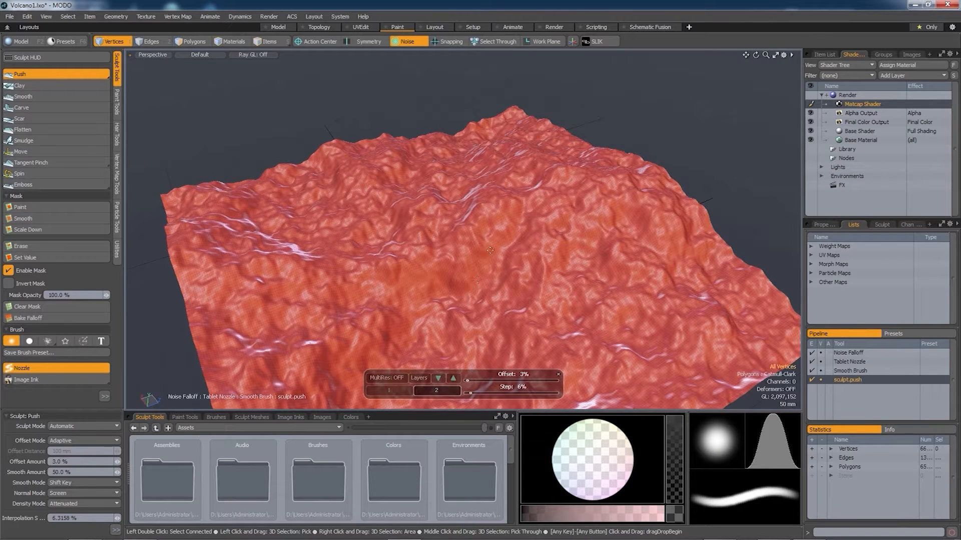
pyautogui.click(69, 415)
pyautogui.click(68, 414)
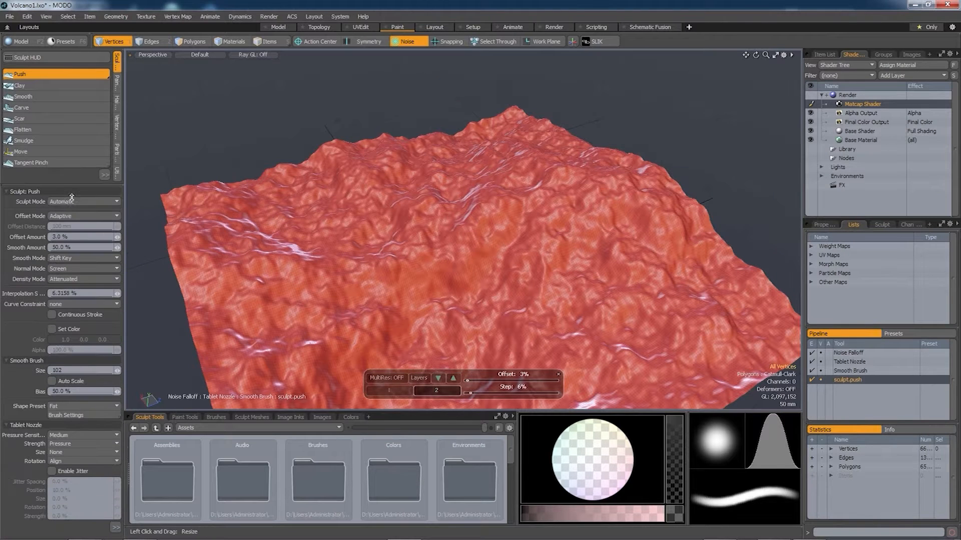
pyautogui.click(80, 260)
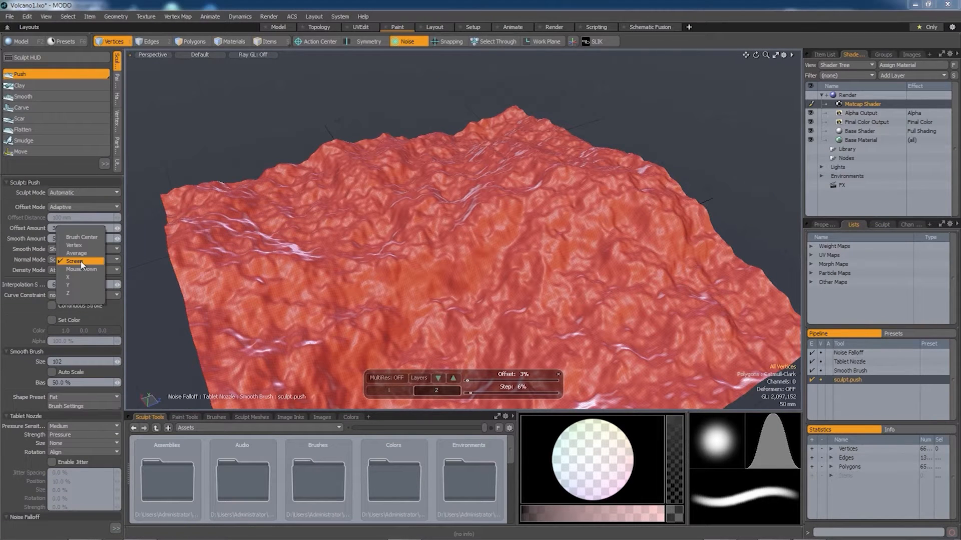
pyautogui.click(79, 286)
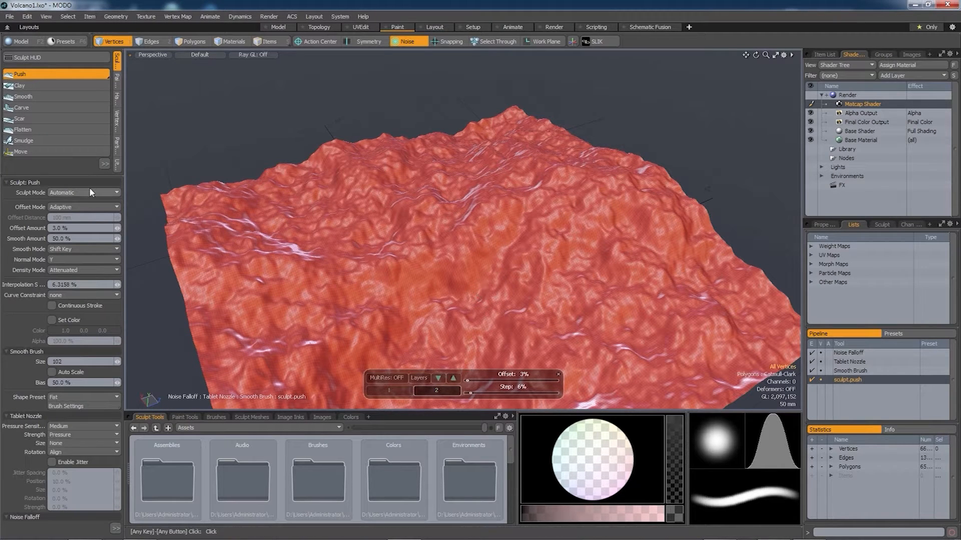
pyautogui.moveTo(88, 181); pyautogui.dragTo(88, 325)
# Step: Turn off the noise falloff by setting the falloff to none
pyautogui.moveTo(446, 236)
pyautogui.keyDown('alt'); pyautogui.mouseDown()
pyautogui.moveTo(446, 288)
pyautogui.moveTo(445, 244)
pyautogui.mouseUp(); pyautogui.keyUp('alt')
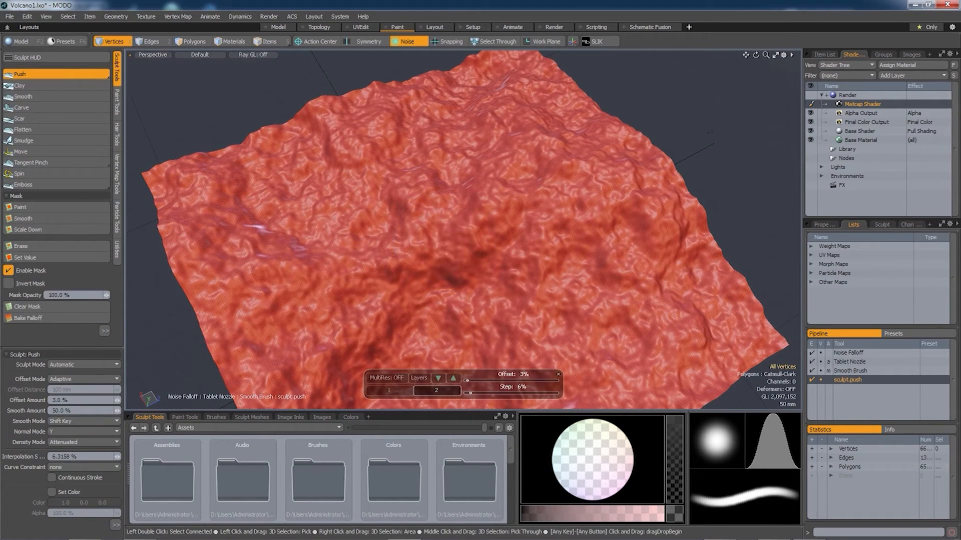
pyautogui.click(414, 44)
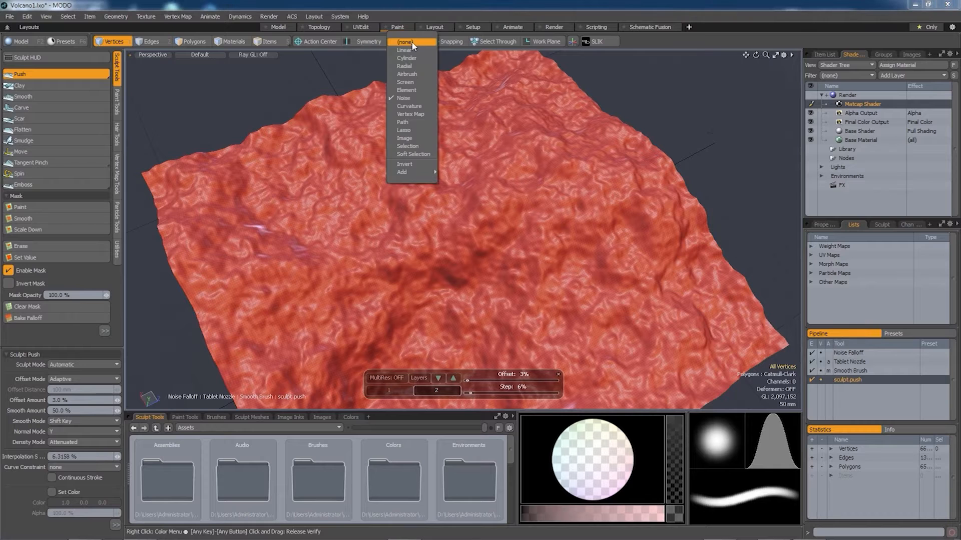
pyautogui.click(413, 44)
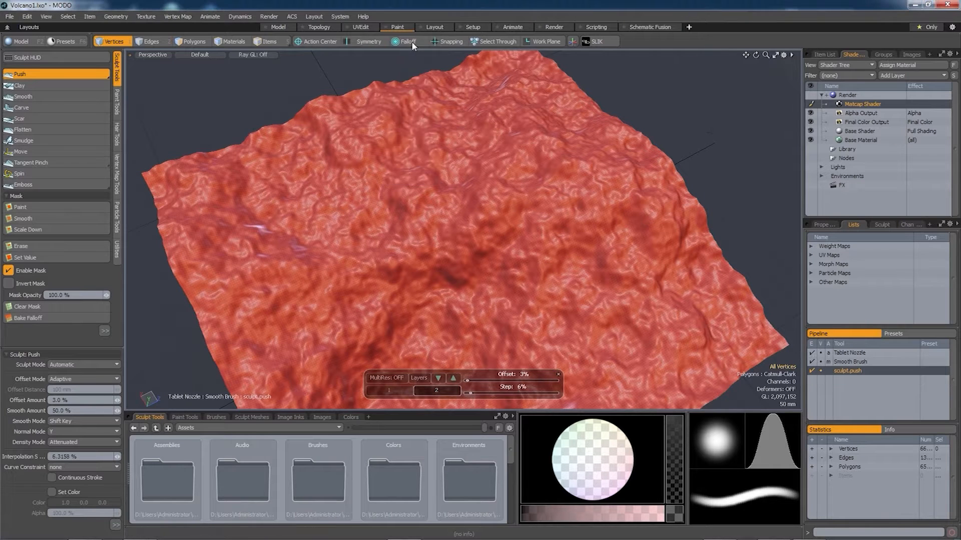
# Step: Enlarge the sculpt brush and raise its offset to about 47%
pyautogui.click(442, 243)
pyautogui.moveTo(440, 243); pyautogui.dragTo(393, 243, button='right')
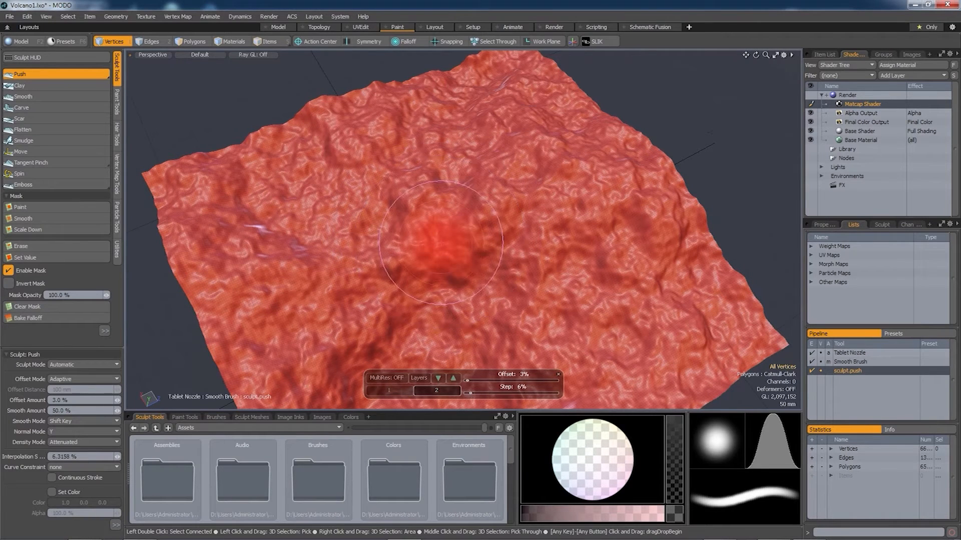
pyautogui.moveTo(469, 250); pyautogui.dragTo(477, 252, button='right')
pyautogui.moveTo(457, 247); pyautogui.dragTo(457, 252)
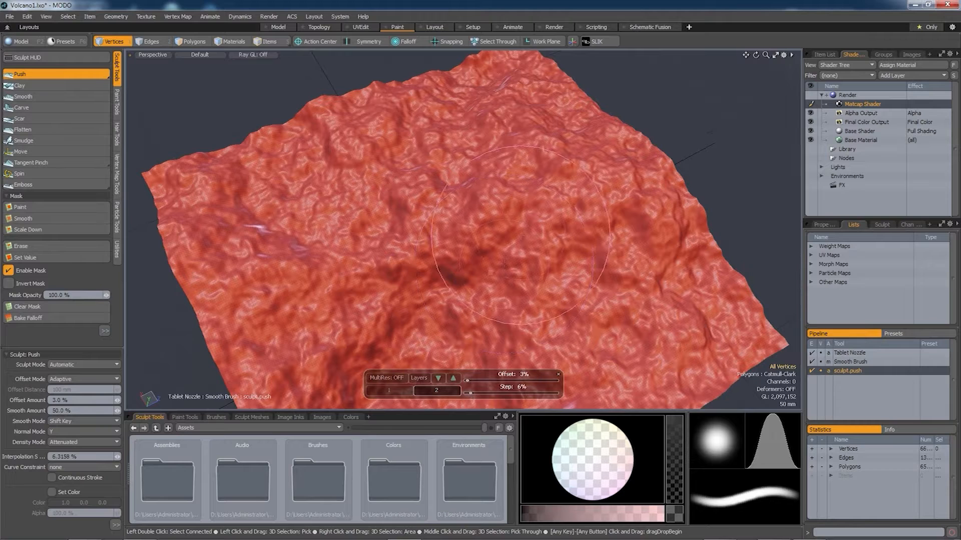
pyautogui.moveTo(472, 237)
pyautogui.keyDown('alt'); pyautogui.mouseDown()
pyautogui.moveTo(470, 183)
pyautogui.moveTo(478, 248)
pyautogui.mouseUp(); pyautogui.keyUp('alt')
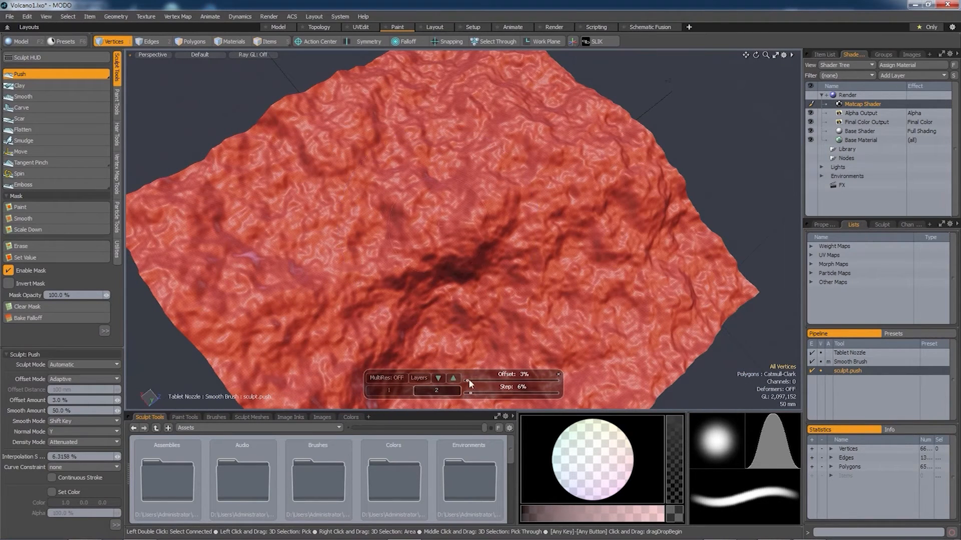
pyautogui.moveTo(468, 380); pyautogui.dragTo(473, 380)
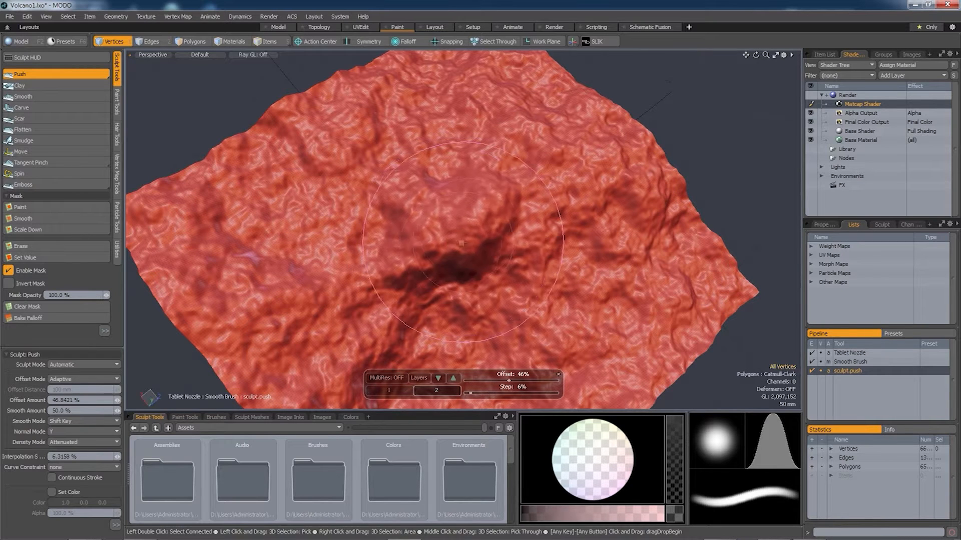
# Step: Push up a volcano cone in the middle of the terrain with sculpt strokes
pyautogui.moveTo(425, 264); pyautogui.dragTo(500, 240)
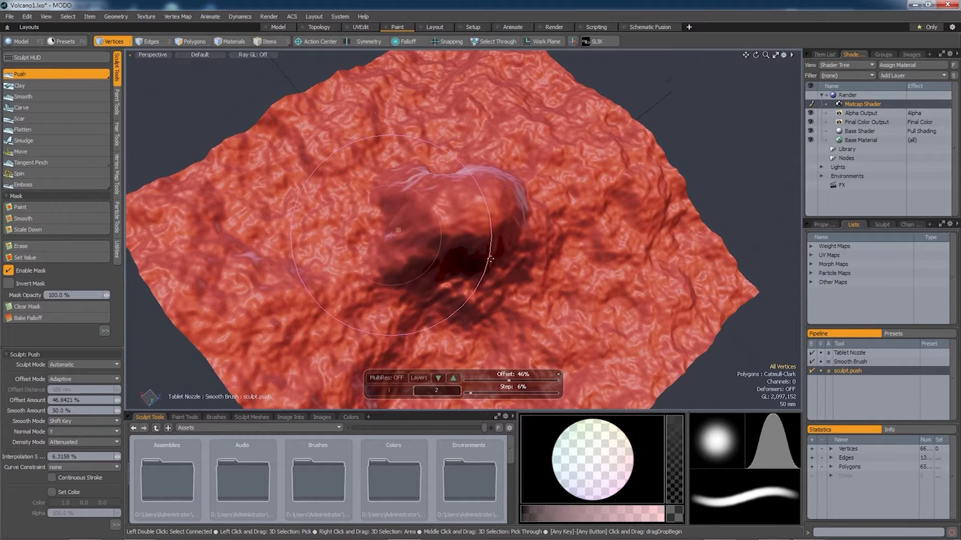
pyautogui.keyDown('alt'); pyautogui.moveTo(489, 193); pyautogui.dragTo(465, 249); pyautogui.keyUp('alt')
pyautogui.keyDown('alt'); pyautogui.moveTo(469, 205); pyautogui.dragTo(471, 222); pyautogui.keyUp('alt')
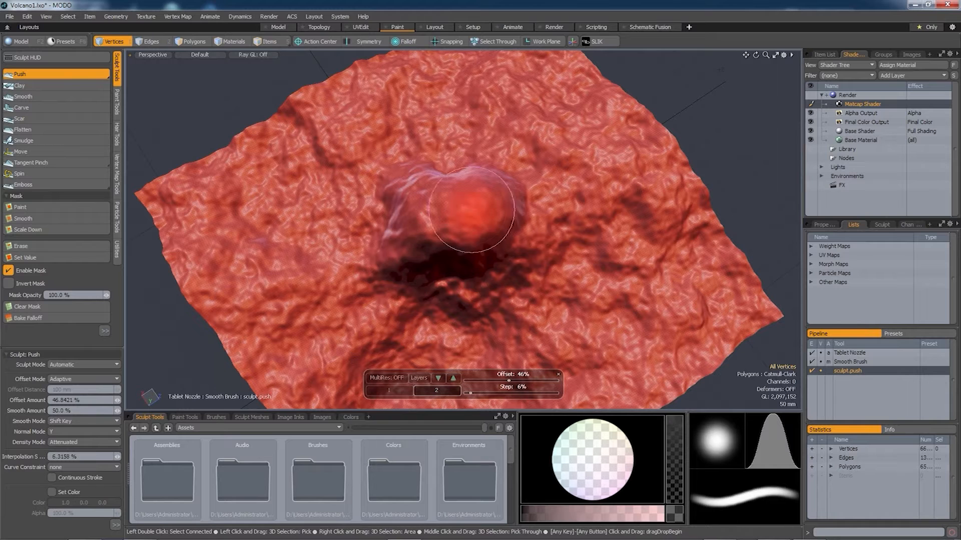
# Step: Push the cone's top inward to form the crater
pyautogui.keyDown('ctrl'); pyautogui.moveTo(465, 221); pyautogui.dragTo(460, 215); pyautogui.keyUp('ctrl')
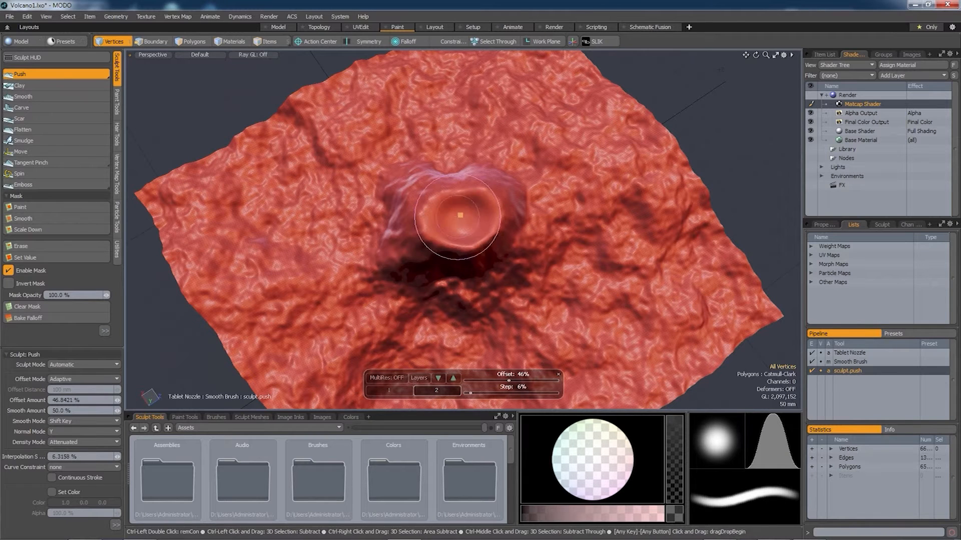
pyautogui.press('space')
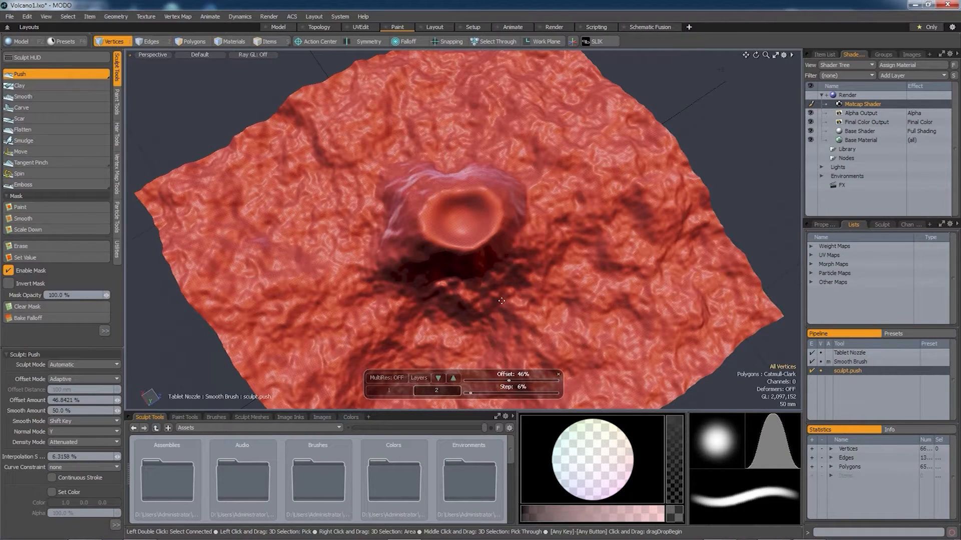
pyautogui.press('super')
pyautogui.press('super')
# Step: Sculpt additional Push strokes along the volcano's slopes to shape them
pyautogui.keyDown('alt'); pyautogui.moveTo(471, 236); pyautogui.dragTo(291, 200); pyautogui.keyUp('alt')
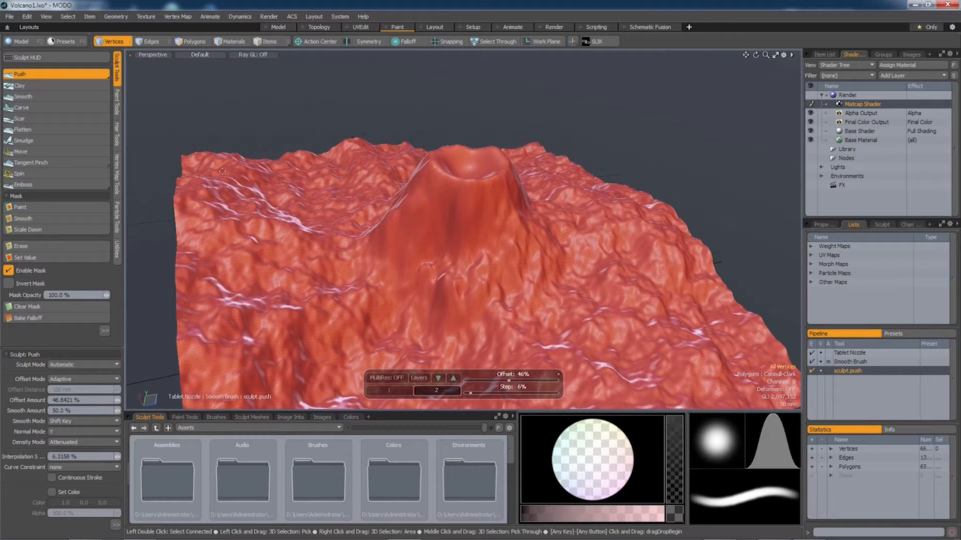
pyautogui.keyDown('alt'); pyautogui.moveTo(435, 232); pyautogui.dragTo(497, 229); pyautogui.keyUp('alt')
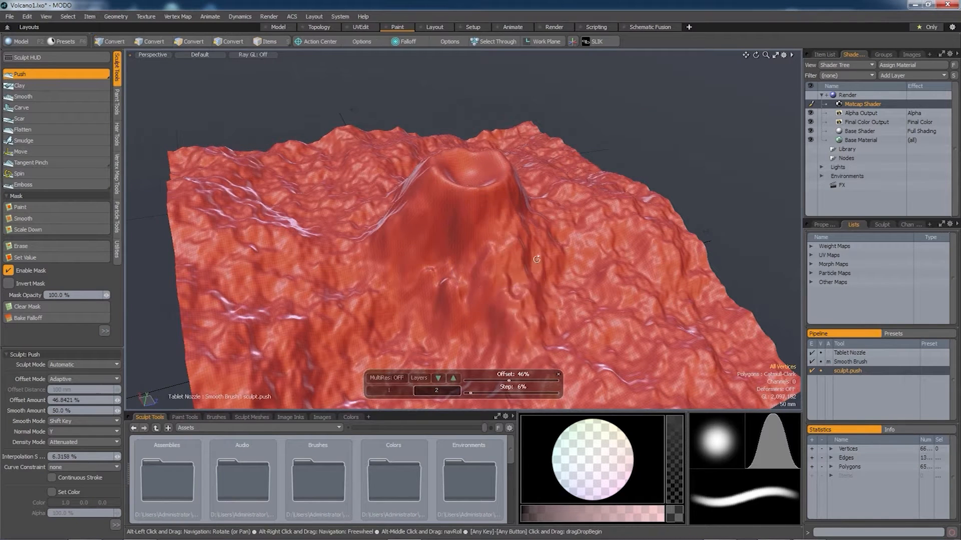
pyautogui.keyDown('alt'); pyautogui.moveTo(512, 313); pyautogui.dragTo(426, 264); pyautogui.keyUp('alt')
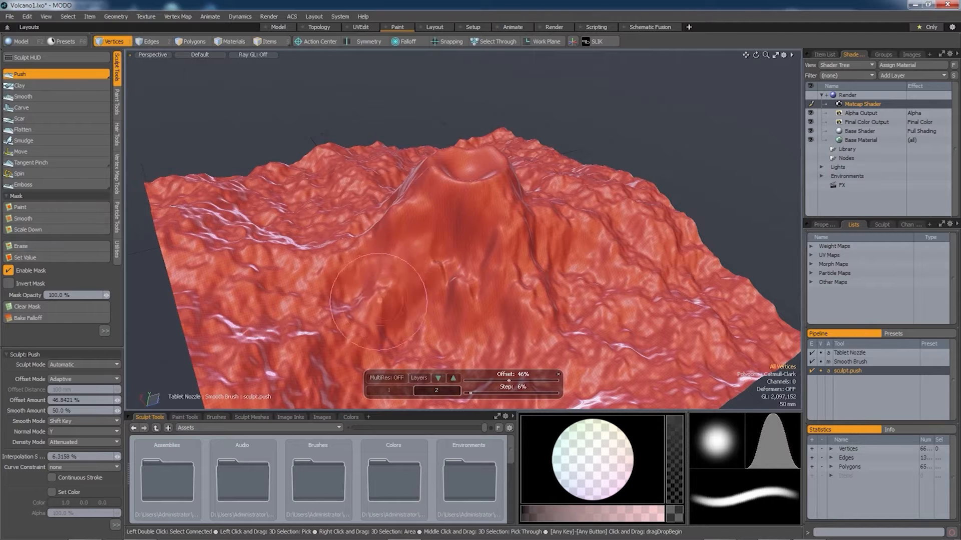
pyautogui.moveTo(365, 297)
pyautogui.keyDown('alt'); pyautogui.mouseDown()
pyautogui.moveTo(400, 191)
pyautogui.moveTo(391, 288)
pyautogui.moveTo(435, 319)
pyautogui.moveTo(455, 158)
pyautogui.moveTo(509, 210)
pyautogui.moveTo(450, 190)
pyautogui.mouseUp(); pyautogui.keyUp('alt')
pyautogui.moveTo(519, 155)
pyautogui.keyDown('alt'); pyautogui.mouseDown()
pyautogui.moveTo(492, 120)
pyautogui.moveTo(465, 176)
pyautogui.moveTo(437, 200)
pyautogui.moveTo(420, 180)
pyautogui.mouseUp(); pyautogui.keyUp('alt')
pyautogui.moveTo(417, 175)
pyautogui.keyDown('shift'); pyautogui.mouseDown()
pyautogui.moveTo(412, 168)
pyautogui.moveTo(569, 276)
pyautogui.moveTo(531, 229)
pyautogui.moveTo(471, 243)
pyautogui.moveTo(484, 241)
pyautogui.mouseUp(); pyautogui.keyUp('shift')
pyautogui.keyDown('alt'); pyautogui.moveTo(467, 306); pyautogui.dragTo(454, 269); pyautogui.keyUp('alt')
# Step: Orbit and zoom around the volcano to inspect the sculpted cone and crater
pyautogui.scroll(6, 513, 263)
pyautogui.scroll(-2, 471, 270)
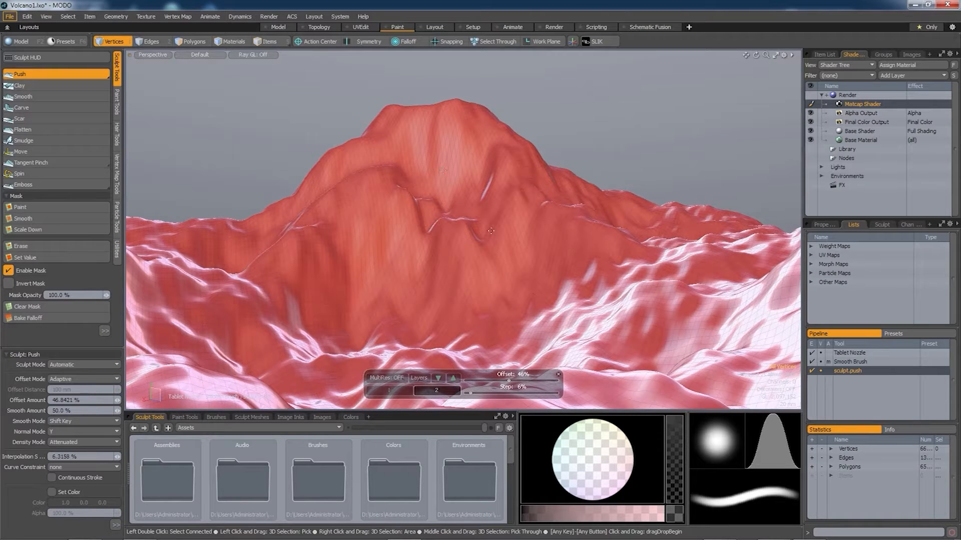
pyautogui.keyDown('alt'); pyautogui.moveTo(480, 274); pyautogui.dragTo(478, 306); pyautogui.keyUp('alt')
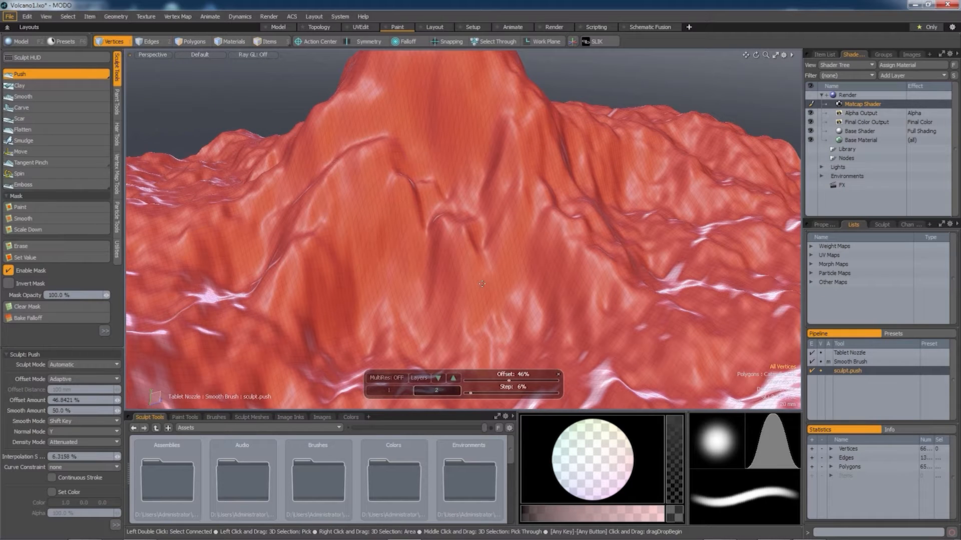
pyautogui.keyDown('alt'); pyautogui.moveTo(482, 284); pyautogui.dragTo(472, 304); pyautogui.keyUp('alt')
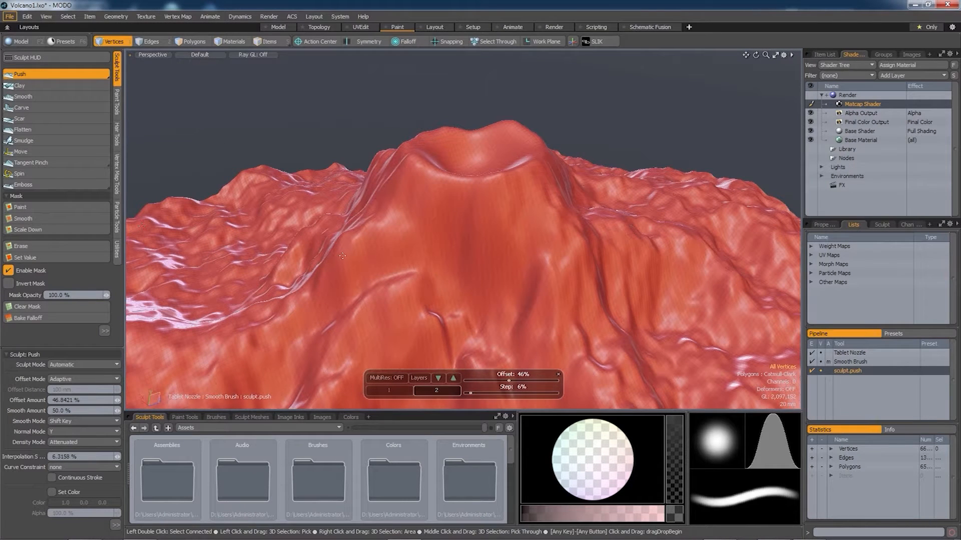
pyautogui.keyDown('alt'); pyautogui.moveTo(457, 261); pyautogui.dragTo(451, 280); pyautogui.keyUp('alt')
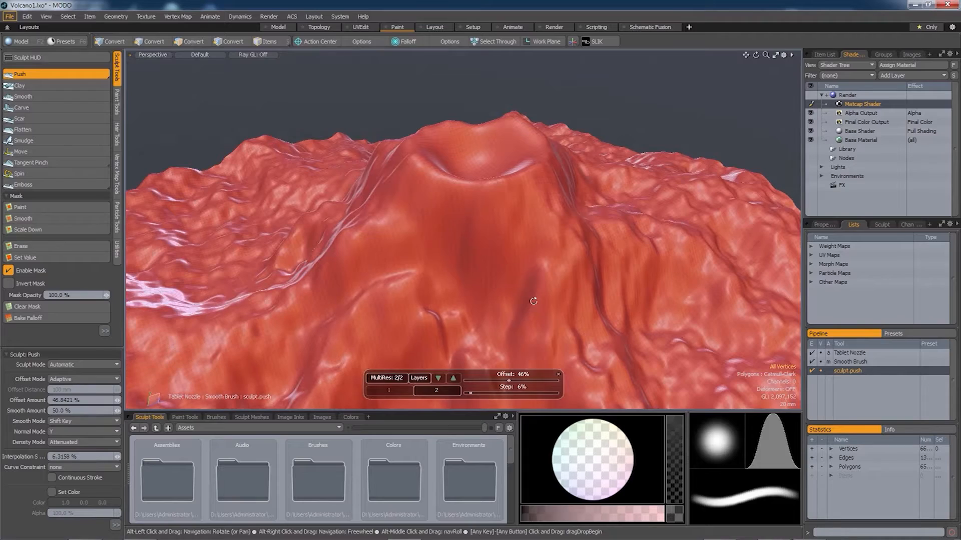
pyautogui.keyDown('alt'); pyautogui.moveTo(533, 301); pyautogui.dragTo(461, 276); pyautogui.keyUp('alt')
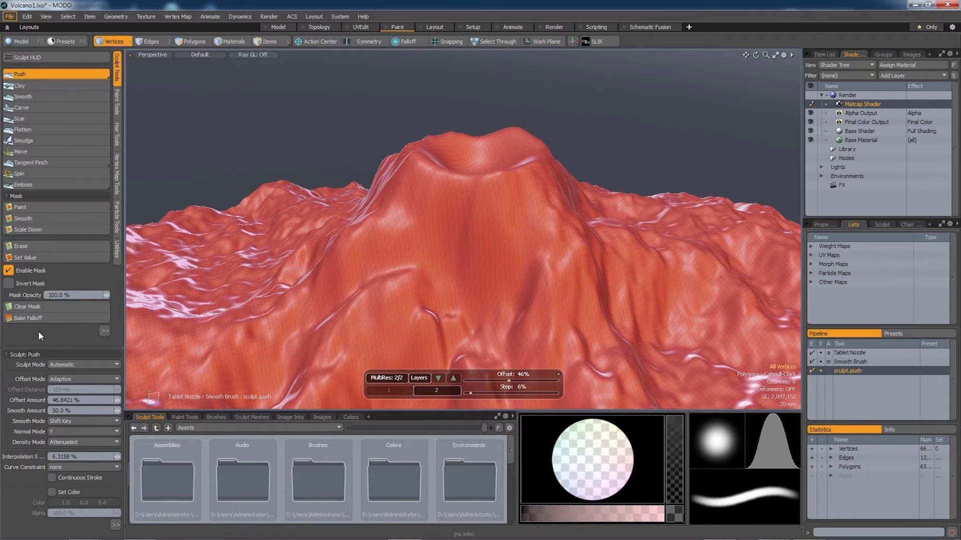
# Step: Set the Push tool's Normal Mode to Average
pyautogui.moveTo(40, 349)
pyautogui.mouseDown()
pyautogui.moveTo(50, 429)
pyautogui.moveTo(38, 219)
pyautogui.mouseUp()
pyautogui.click(75, 313)
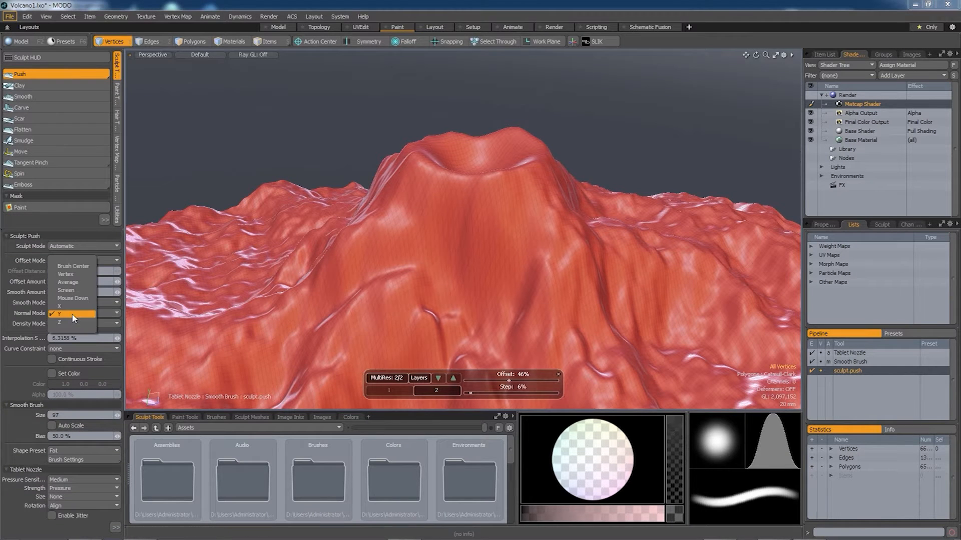
pyautogui.click(76, 283)
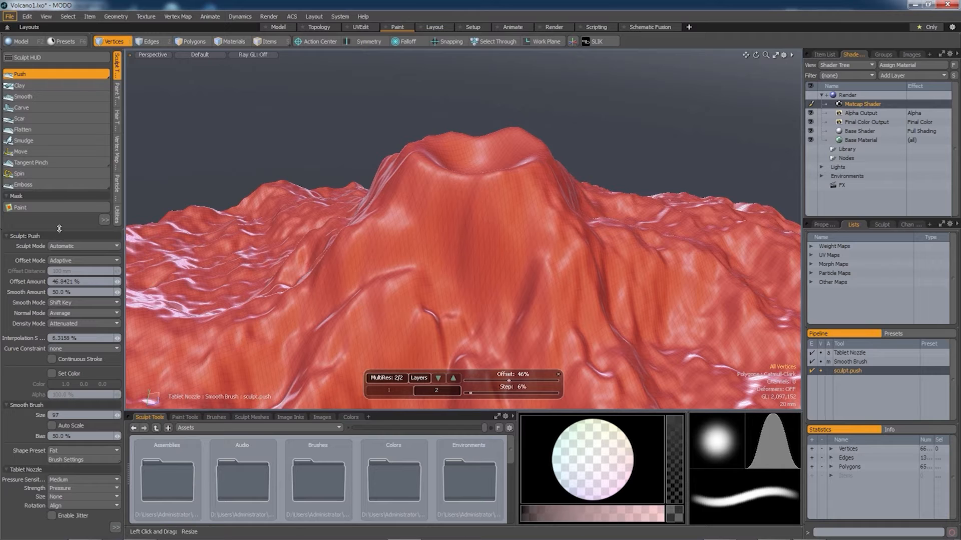
# Step: Switch the sculpt brush to a Procedural brush with the Cellular type
pyautogui.moveTo(59, 234); pyautogui.dragTo(65, 417)
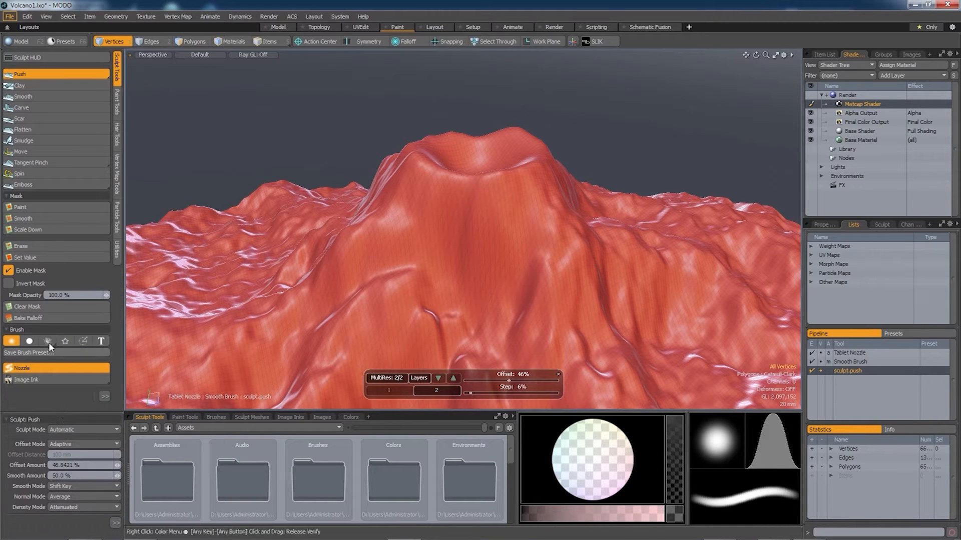
pyautogui.click(48, 342)
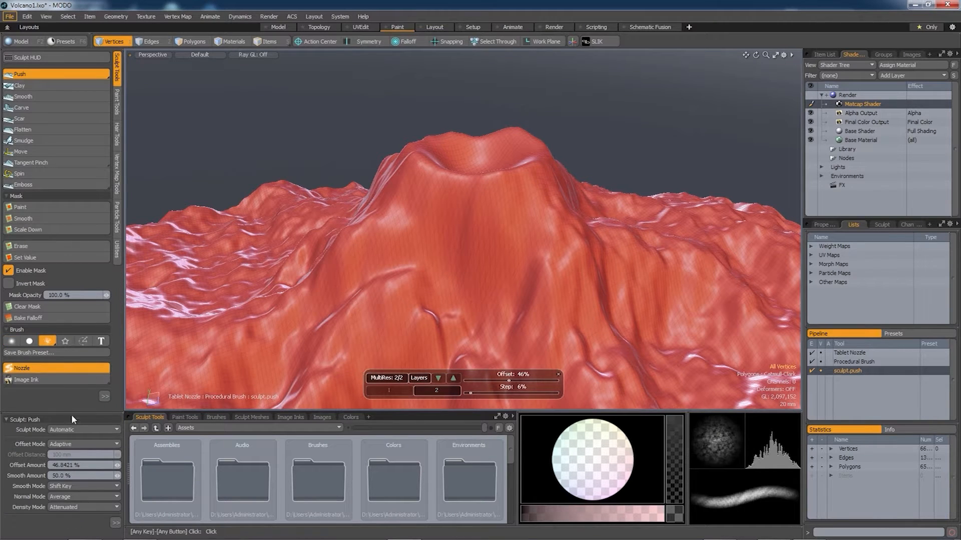
pyautogui.moveTo(71, 413); pyautogui.dragTo(75, 308)
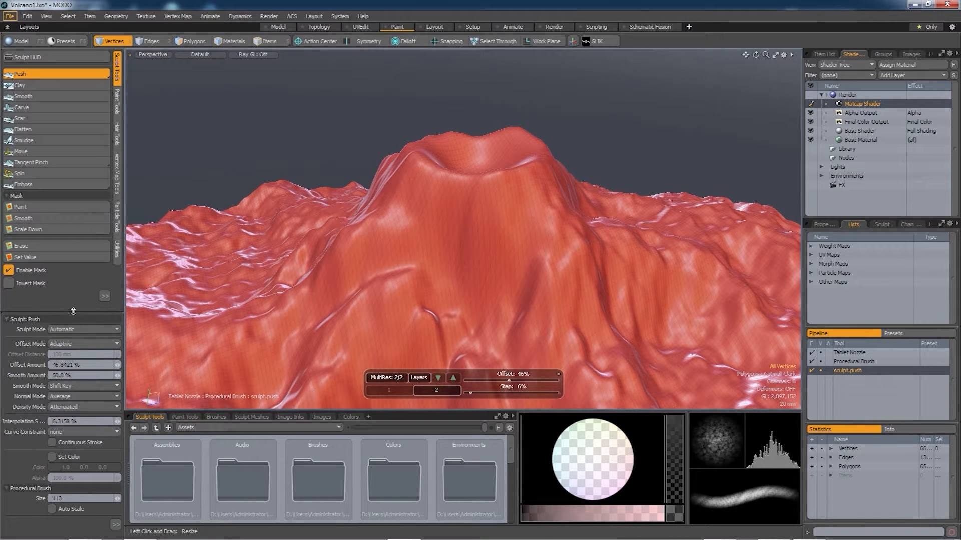
pyautogui.moveTo(74, 312); pyautogui.dragTo(74, 275)
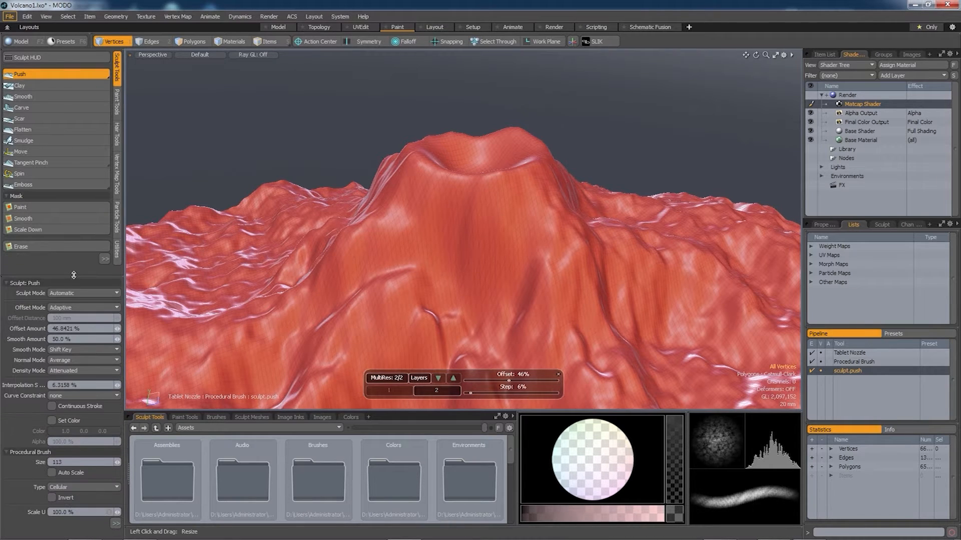
pyautogui.click(9, 283)
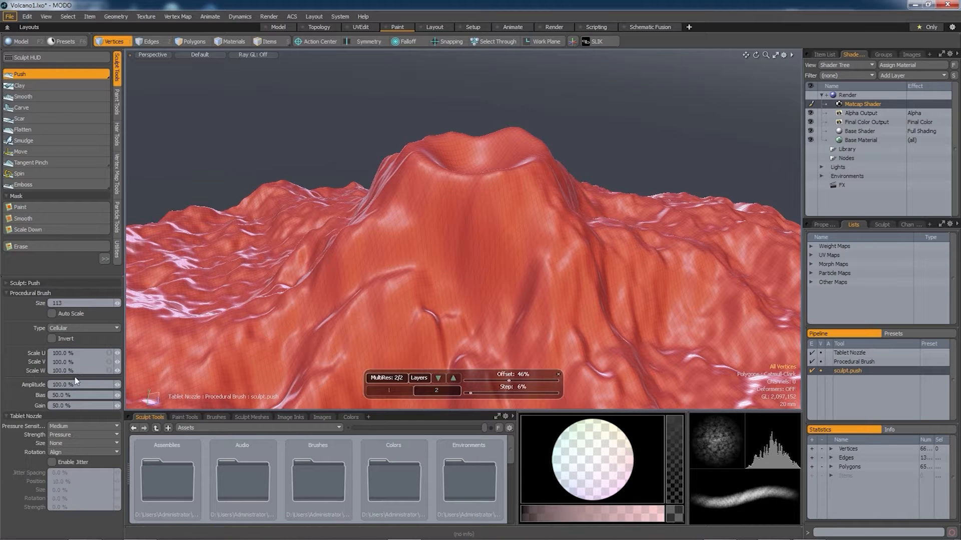
pyautogui.click(78, 327)
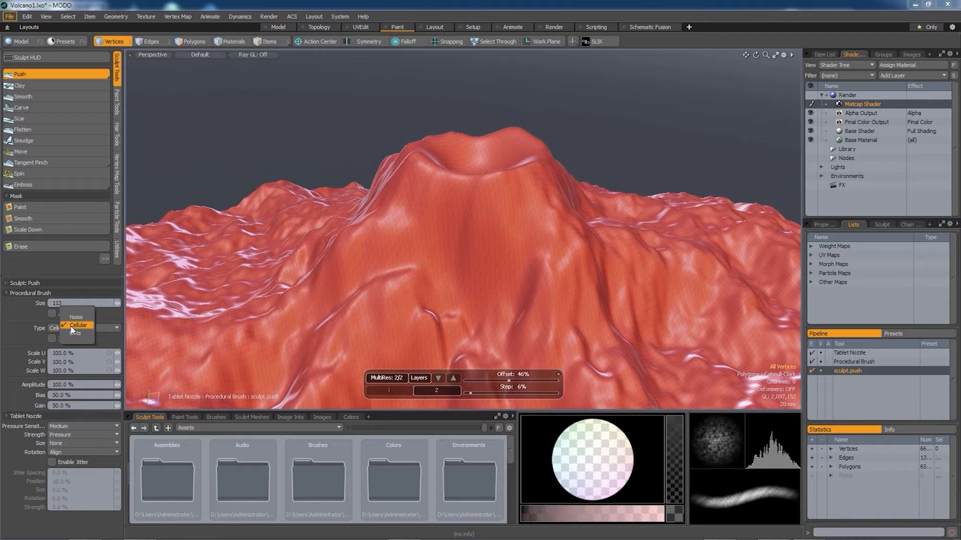
pyautogui.click(71, 325)
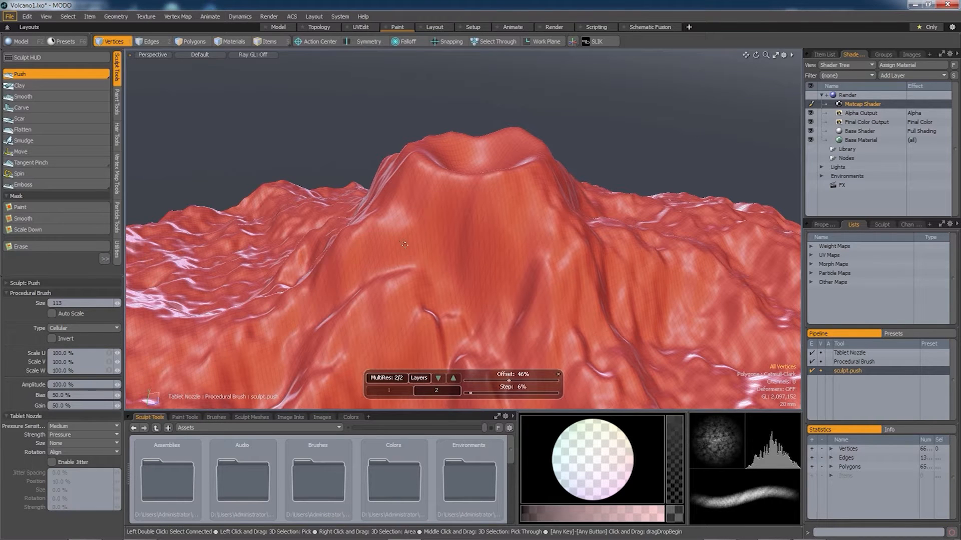
# Step: Sculpt cellular Push detail onto the cone, lowering the offset to 16%
pyautogui.keyDown('alt'); pyautogui.moveTo(404, 245); pyautogui.dragTo(423, 251); pyautogui.keyUp('alt')
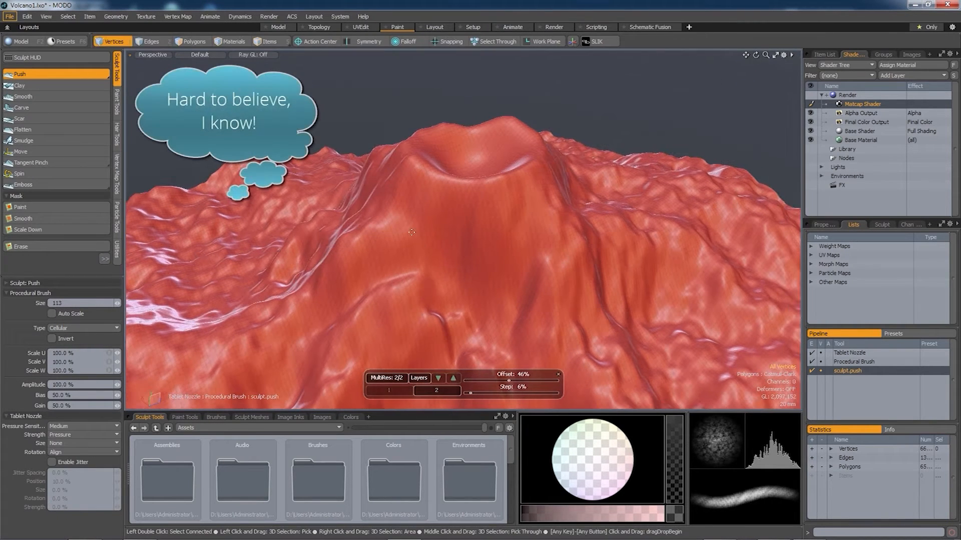
pyautogui.moveTo(410, 235)
pyautogui.mouseDown(button='right')
pyautogui.moveTo(400, 235)
pyautogui.moveTo(414, 235)
pyautogui.mouseUp(button='right')
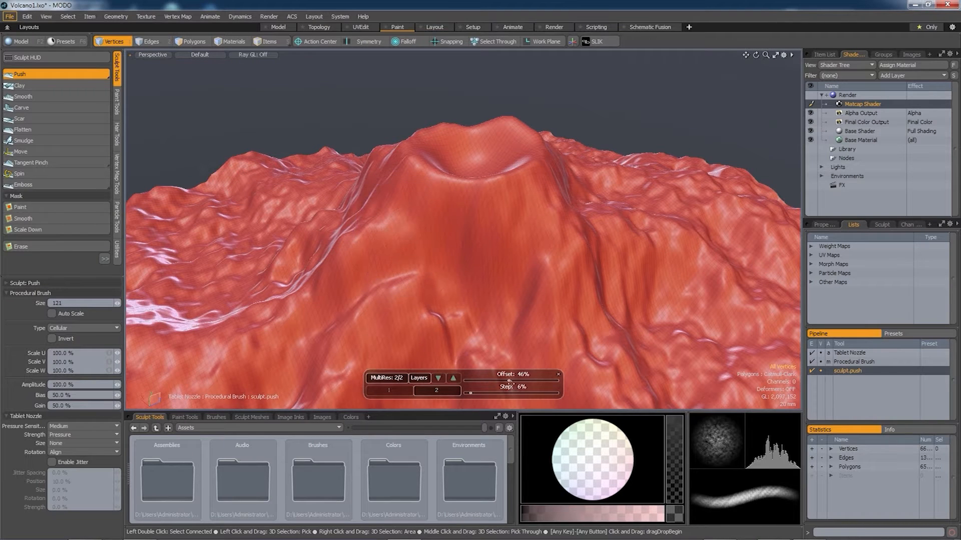
pyautogui.moveTo(509, 381); pyautogui.dragTo(498, 381)
pyautogui.moveTo(449, 242); pyautogui.dragTo(444, 234, button='right')
pyautogui.moveTo(454, 250); pyautogui.dragTo(470, 262)
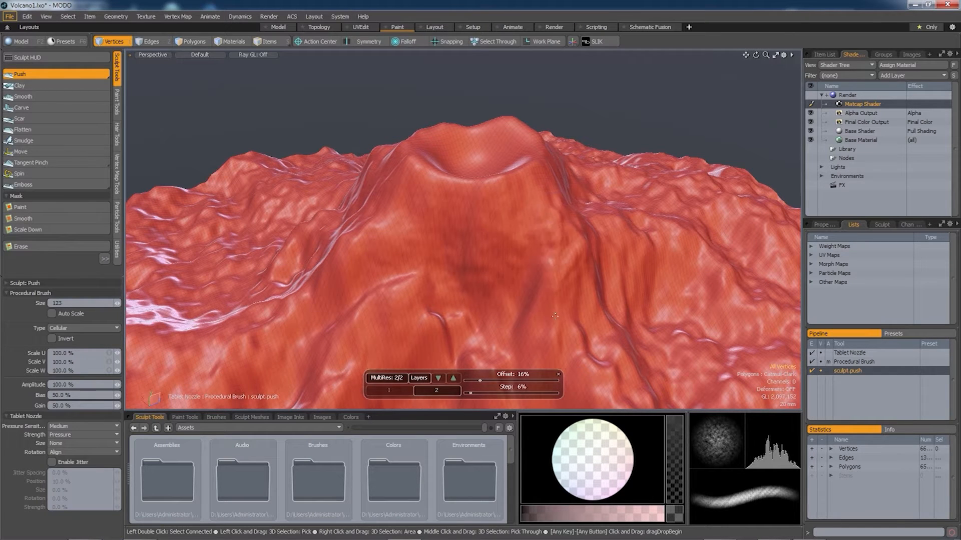
# Step: Sculpt more cellular Push strokes along the volcano's slopes
pyautogui.moveTo(506, 315)
pyautogui.keyDown('alt'); pyautogui.mouseDown()
pyautogui.moveTo(482, 296)
pyautogui.moveTo(426, 298)
pyautogui.mouseUp(); pyautogui.keyUp('alt')
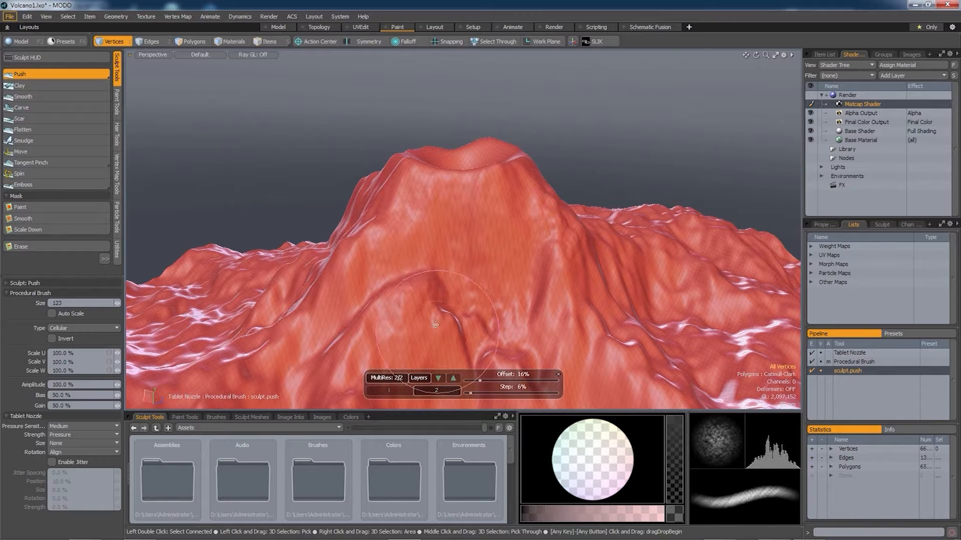
pyautogui.press('alt')
pyautogui.keyDown('alt'); pyautogui.moveTo(449, 261); pyautogui.dragTo(440, 296); pyautogui.keyUp('alt')
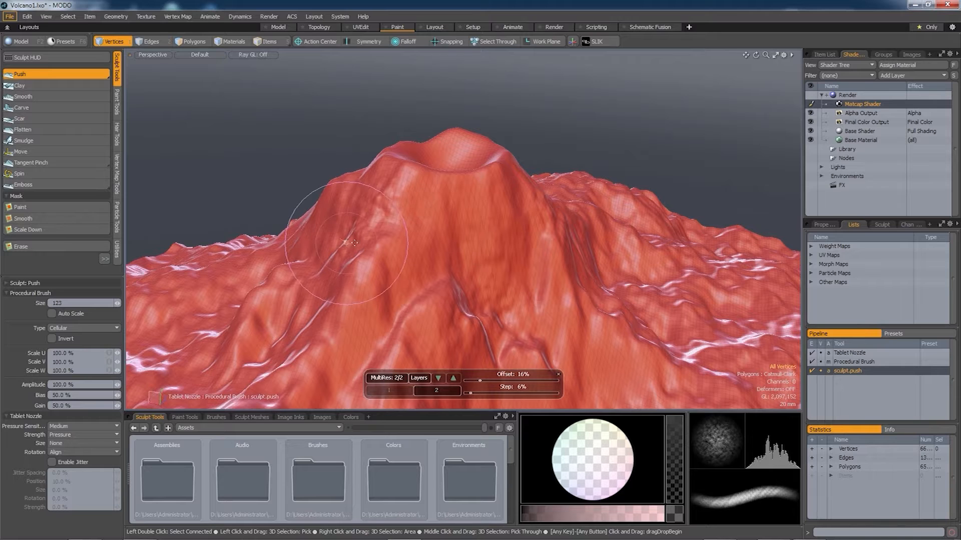
pyautogui.press('alt')
pyautogui.keyDown('alt'); pyautogui.moveTo(340, 230); pyautogui.dragTo(421, 245); pyautogui.keyUp('alt')
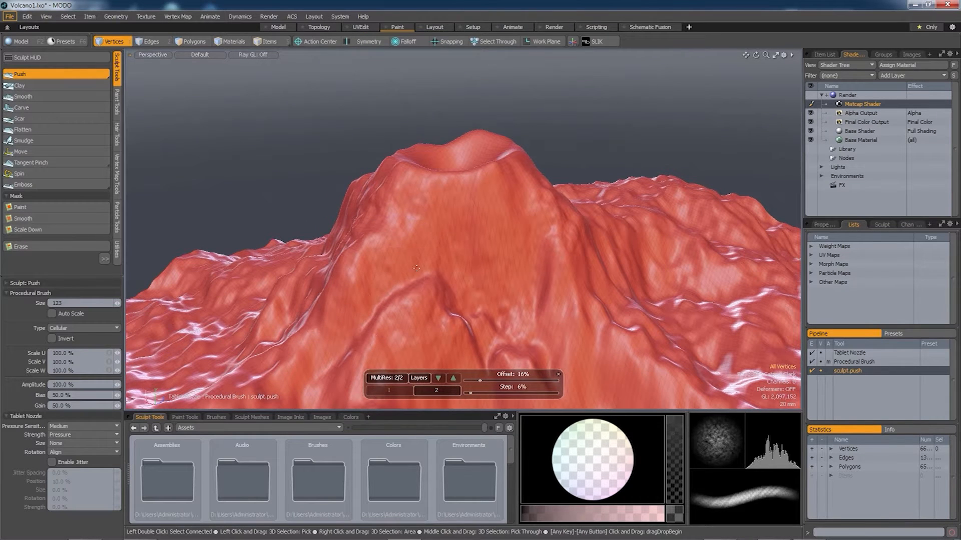
pyautogui.keyDown('alt'); pyautogui.moveTo(530, 279); pyautogui.dragTo(565, 273); pyautogui.keyUp('alt')
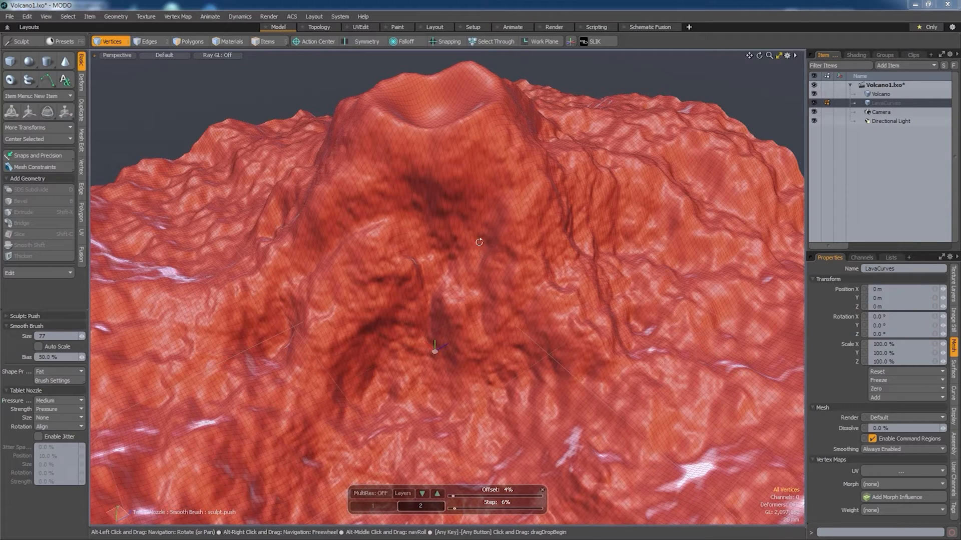
# Step: Orbit around the volcano to inspect the sculpted slopes and crater
pyautogui.keyDown('alt'); pyautogui.moveTo(472, 219); pyautogui.dragTo(468, 252); pyautogui.keyUp('alt')
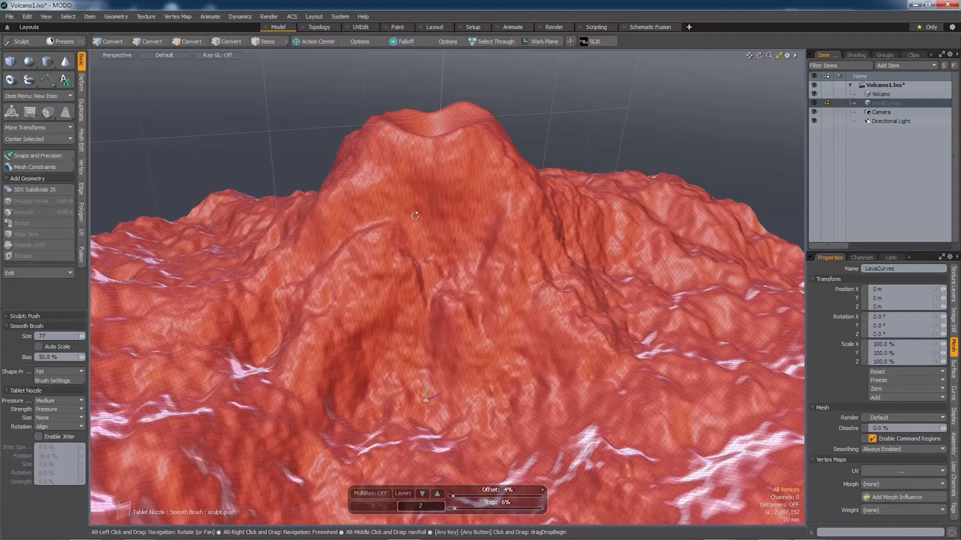
pyautogui.keyDown('alt'); pyautogui.moveTo(420, 207); pyautogui.dragTo(475, 222); pyautogui.keyUp('alt')
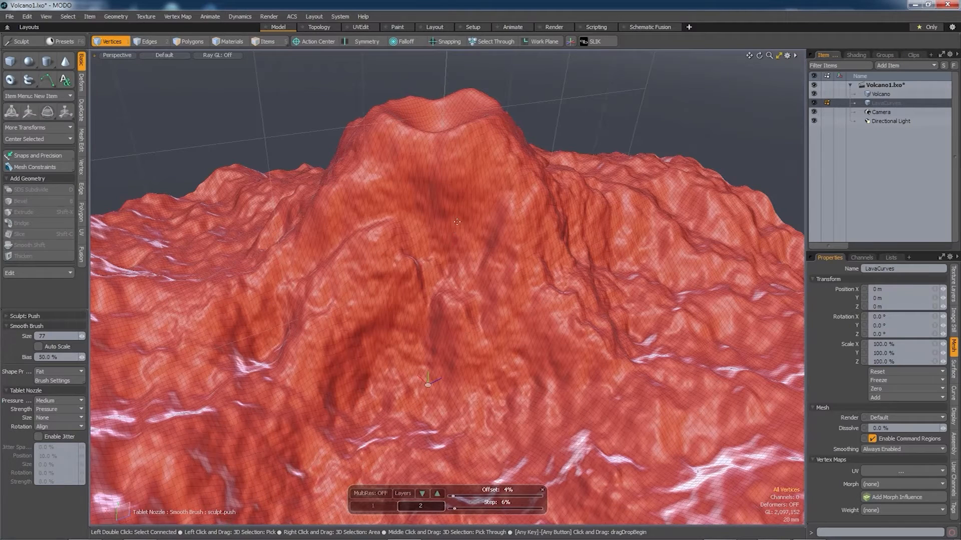
pyautogui.keyDown('alt'); pyautogui.moveTo(458, 214); pyautogui.dragTo(460, 248); pyautogui.keyUp('alt')
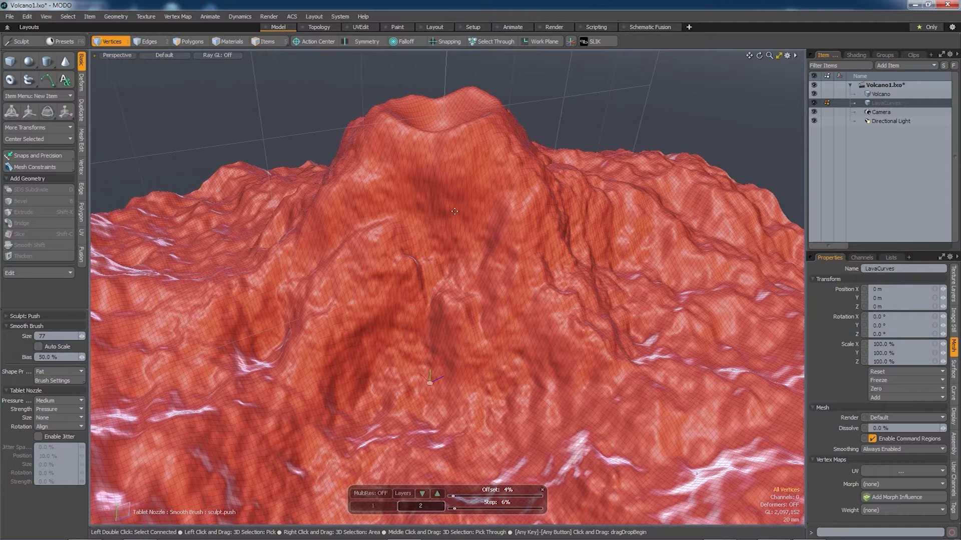
pyautogui.keyDown('alt'); pyautogui.moveTo(479, 255); pyautogui.dragTo(450, 227); pyautogui.keyUp('alt')
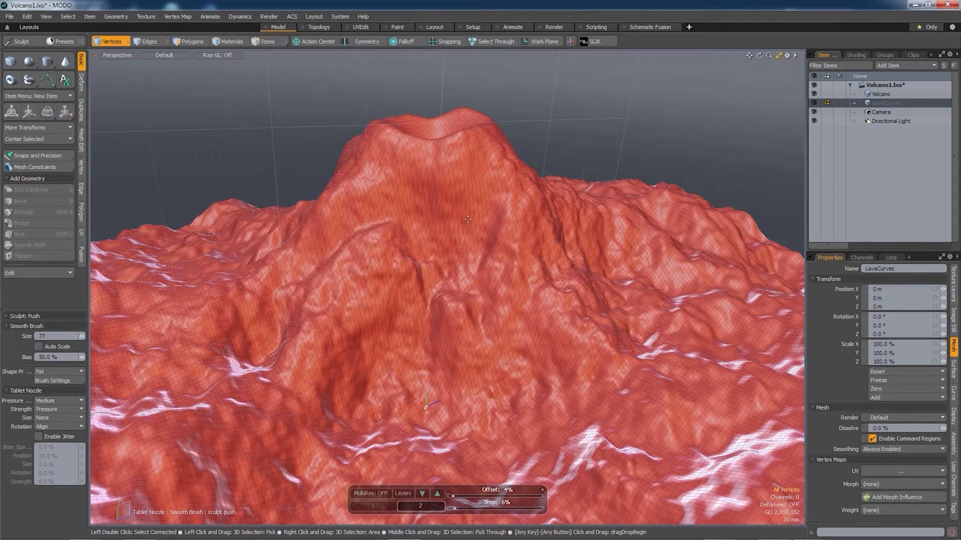
pyautogui.moveTo(468, 226)
pyautogui.keyDown('alt'); pyautogui.mouseDown()
pyautogui.moveTo(473, 235)
pyautogui.moveTo(474, 221)
pyautogui.moveTo(485, 230)
pyautogui.moveTo(484, 242)
pyautogui.moveTo(465, 226)
pyautogui.moveTo(482, 226)
pyautogui.mouseUp(); pyautogui.keyUp('alt')
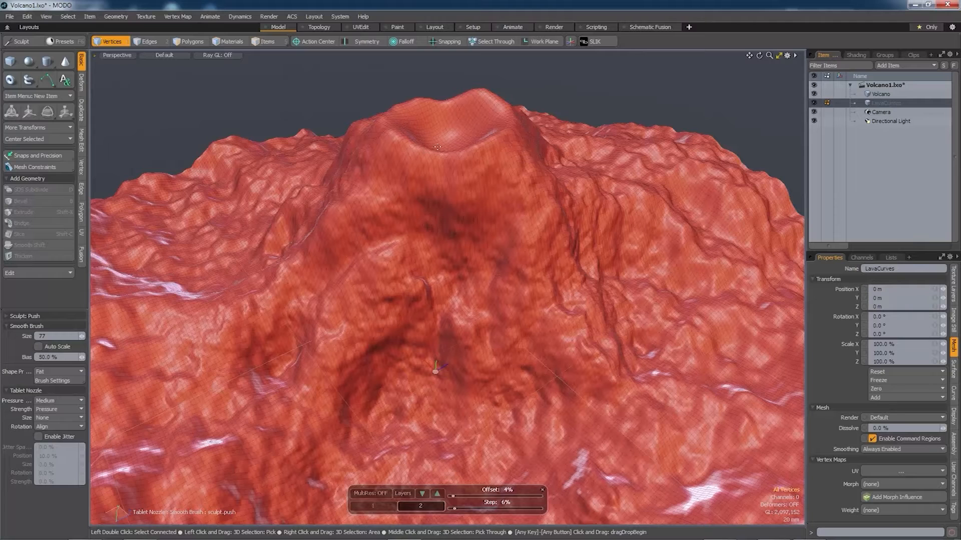
pyautogui.keyDown('alt'); pyautogui.moveTo(447, 226); pyautogui.dragTo(457, 202); pyautogui.keyUp('alt')
pyautogui.press('space')
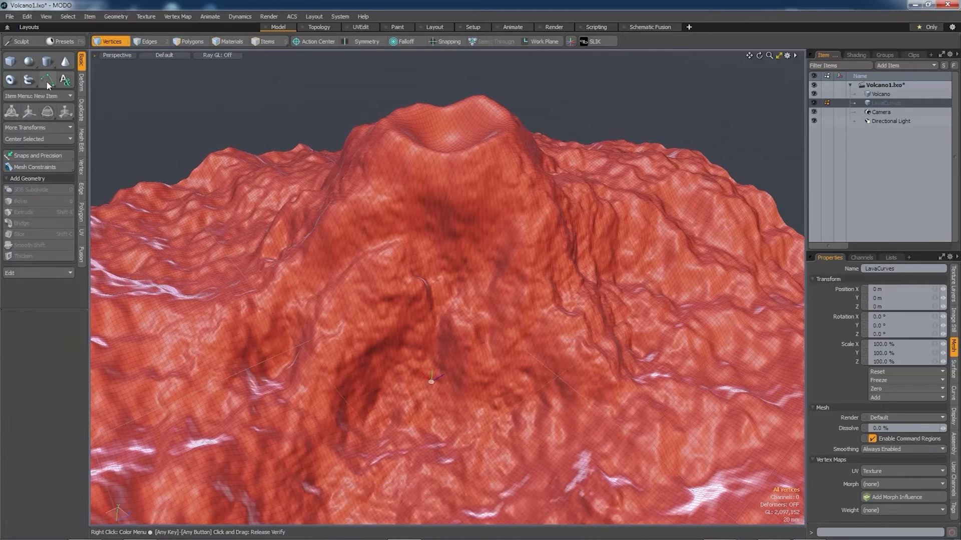
# Step: Start the Curve tool constrained to the background mesh with a Vector geometry constraint
pyautogui.click(48, 81)
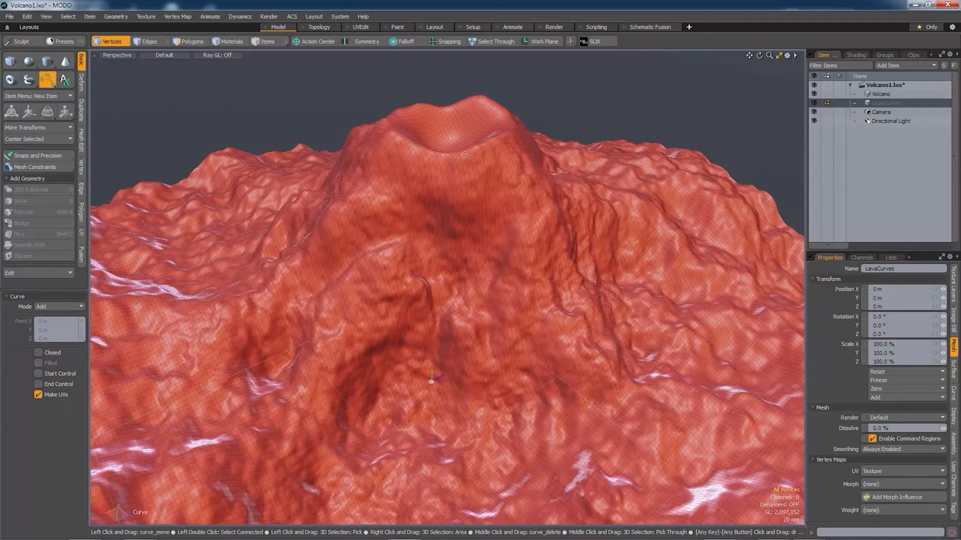
pyautogui.click(39, 168)
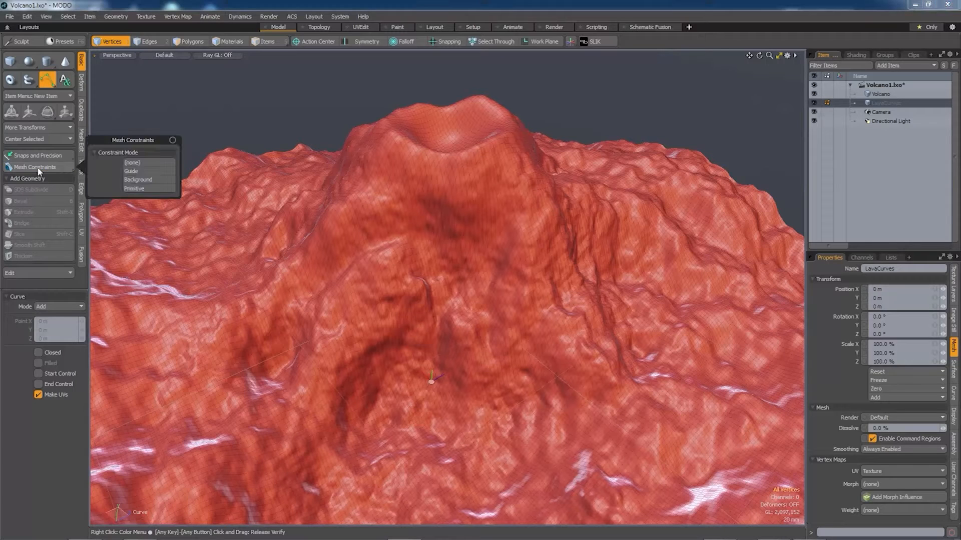
pyautogui.click(143, 181)
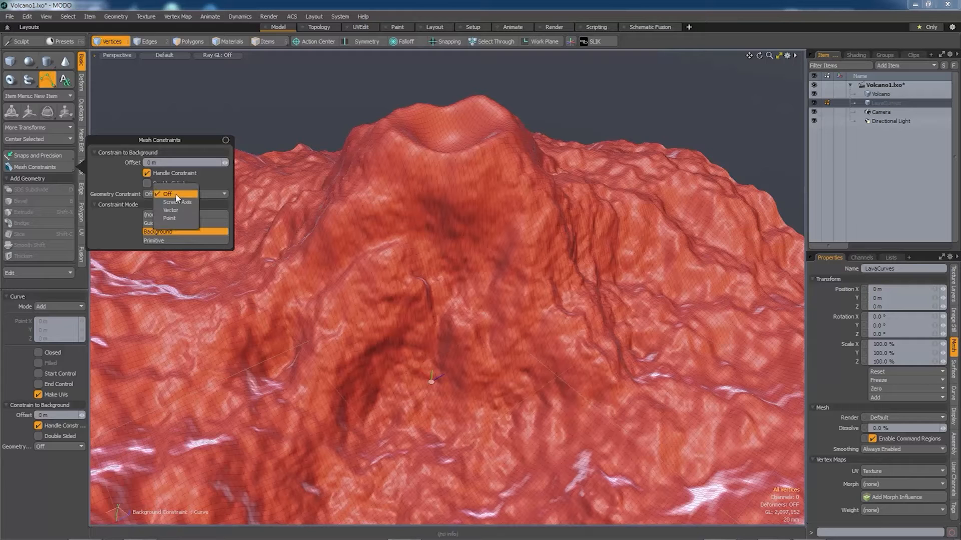
pyautogui.click(176, 194)
pyautogui.click(179, 212)
# Step: Draw a lava curve on the surface from the crater rim down the volcano's slope
pyautogui.keyDown('alt'); pyautogui.moveTo(453, 202); pyautogui.dragTo(455, 261); pyautogui.keyUp('alt')
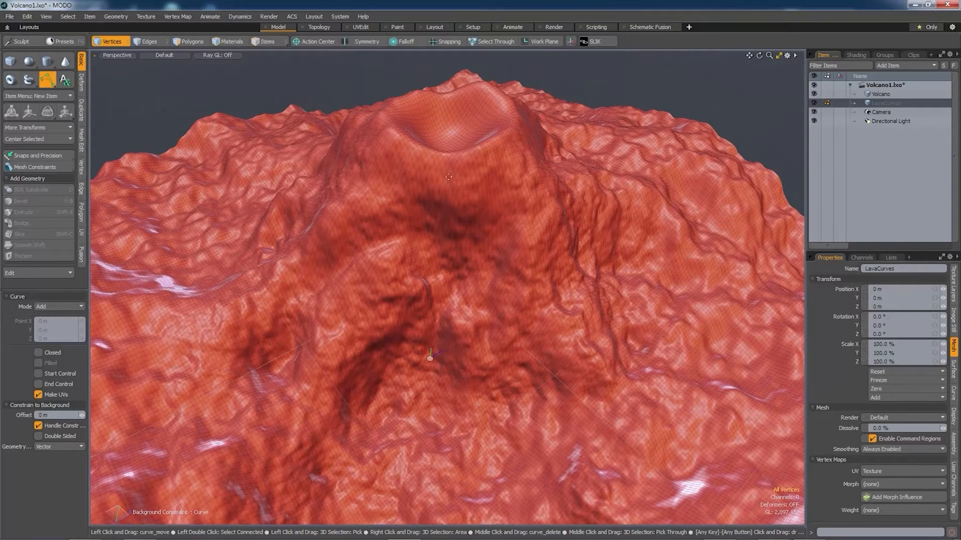
pyautogui.keyDown('alt'); pyautogui.moveTo(448, 177); pyautogui.dragTo(461, 228); pyautogui.keyUp('alt')
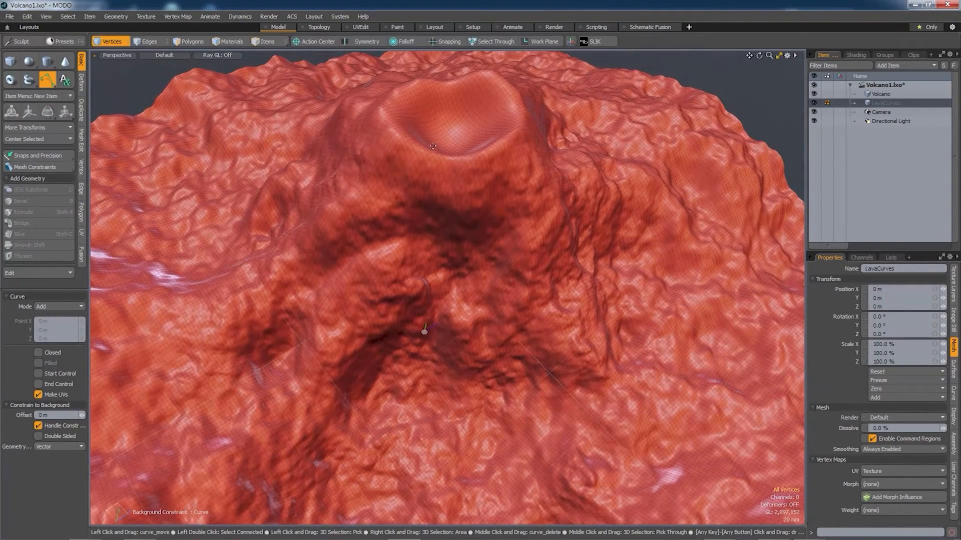
pyautogui.keyDown('alt'); pyautogui.moveTo(433, 146); pyautogui.dragTo(448, 176); pyautogui.keyUp('alt')
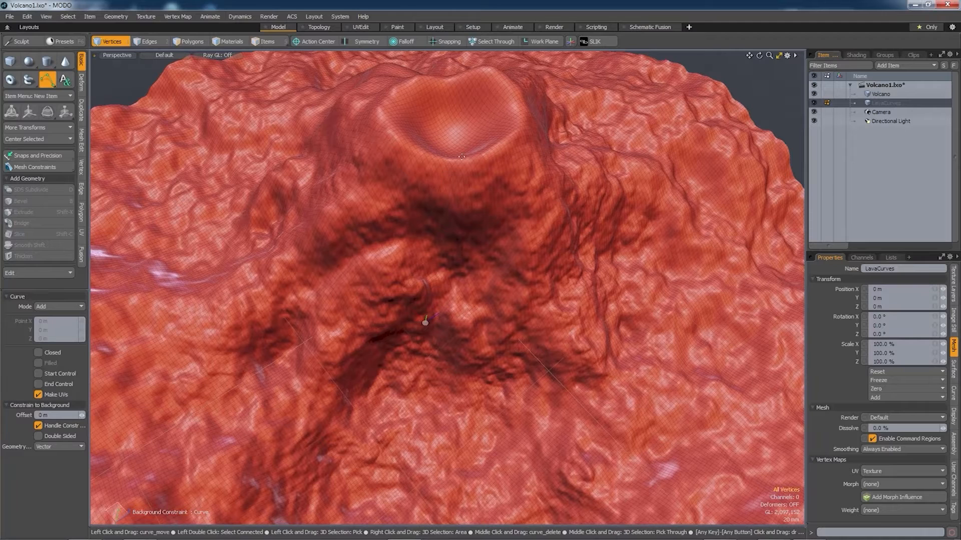
pyautogui.click(439, 143)
pyautogui.click(434, 149)
pyautogui.click(430, 156)
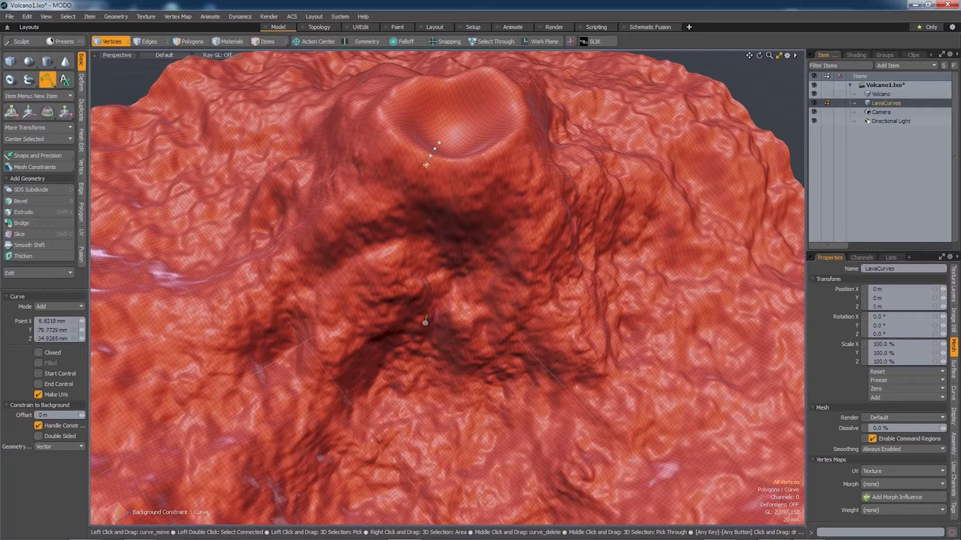
pyautogui.click(426, 164)
pyautogui.click(423, 174)
pyautogui.click(421, 191)
pyautogui.click(421, 201)
pyautogui.click(419, 207)
pyautogui.click(415, 218)
pyautogui.click(411, 227)
pyautogui.click(406, 233)
pyautogui.click(396, 238)
pyautogui.click(379, 245)
pyautogui.click(364, 251)
pyautogui.click(357, 256)
pyautogui.click(351, 259)
pyautogui.click(341, 270)
pyautogui.click(328, 281)
pyautogui.click(318, 288)
pyautogui.click(306, 311)
pyautogui.click(302, 323)
pyautogui.click(299, 336)
pyautogui.click(290, 346)
# Step: Draw a second lava curve from the crater rim down the front slope of the volcano
pyautogui.keyDown('shift'); pyautogui.click(365, 155); pyautogui.keyUp('shift')
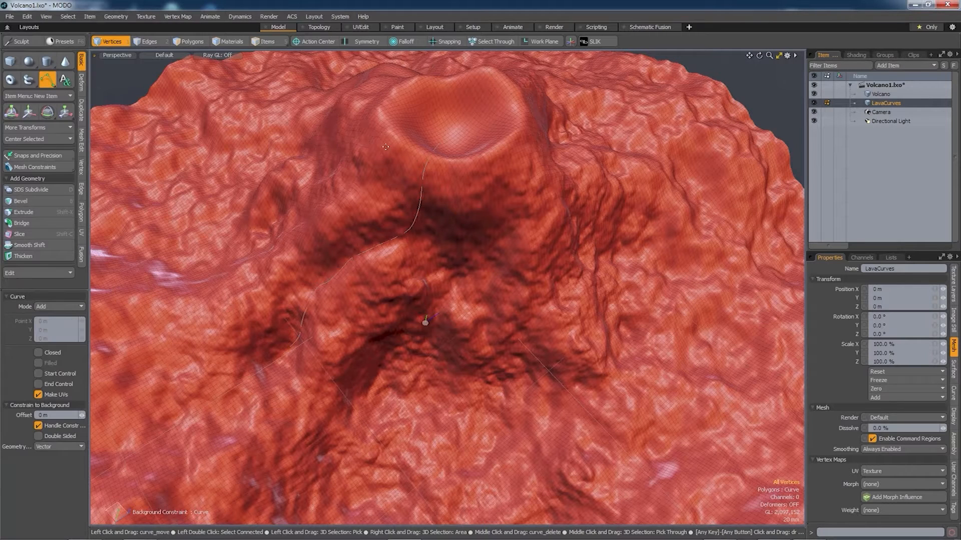
pyautogui.click(455, 144)
pyautogui.click(454, 148)
pyautogui.click(452, 153)
pyautogui.click(450, 158)
pyautogui.click(449, 161)
pyautogui.click(449, 168)
pyautogui.click(449, 183)
pyautogui.click(447, 186)
pyautogui.click(443, 203)
pyautogui.click(442, 209)
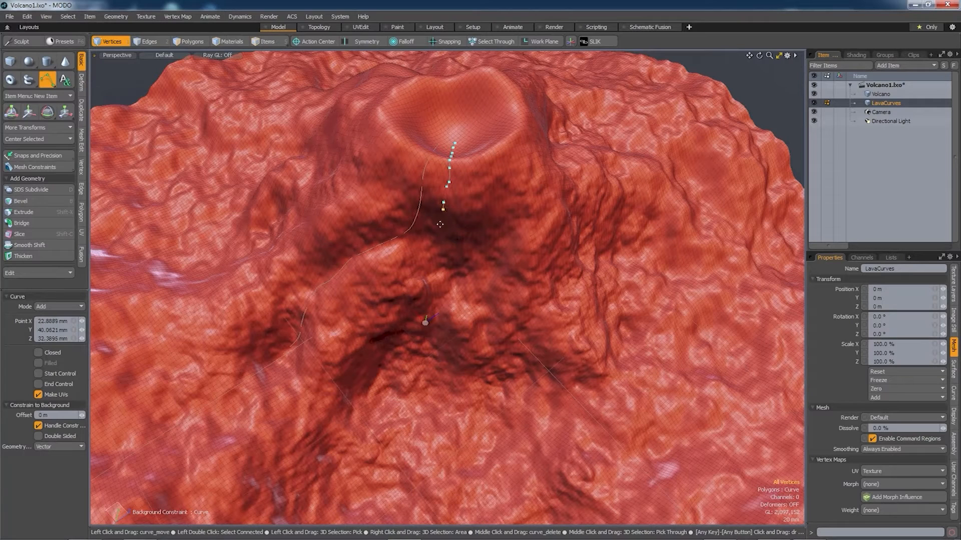
pyautogui.click(440, 225)
pyautogui.click(439, 231)
pyautogui.click(440, 239)
pyautogui.click(443, 254)
pyautogui.click(446, 264)
pyautogui.click(450, 270)
pyautogui.click(449, 280)
pyautogui.click(446, 296)
pyautogui.click(434, 307)
pyautogui.click(428, 317)
pyautogui.click(424, 338)
pyautogui.click(417, 353)
pyautogui.click(413, 369)
pyautogui.click(403, 382)
pyautogui.press('space')
pyautogui.click(49, 81)
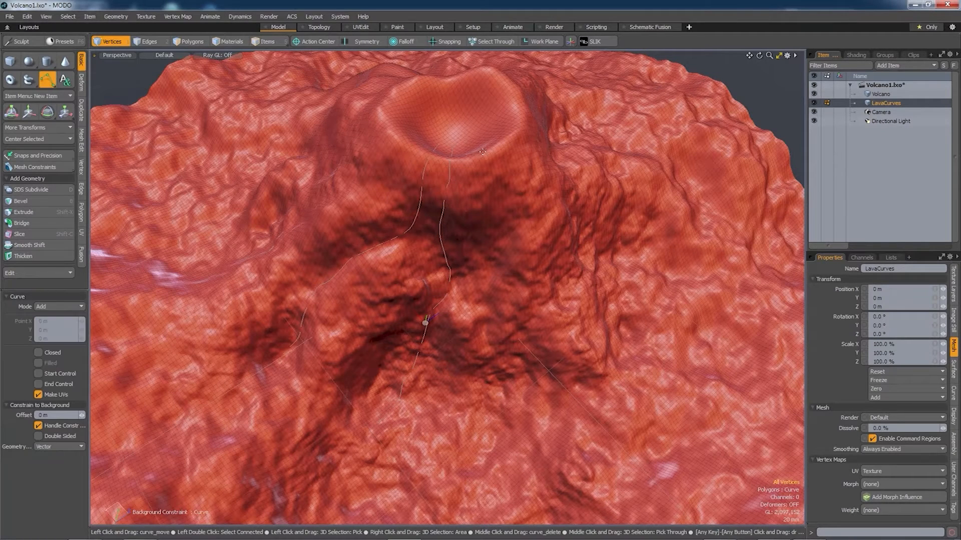
pyautogui.moveTo(480, 148)
pyautogui.mouseDown()
pyautogui.moveTo(496, 201)
pyautogui.moveTo(480, 288)
pyautogui.moveTo(496, 395)
pyautogui.moveTo(450, 420)
pyautogui.moveTo(539, 217)
pyautogui.moveTo(520, 155)
pyautogui.moveTo(379, 362)
pyautogui.moveTo(490, 295)
pyautogui.moveTo(444, 311)
pyautogui.moveTo(377, 312)
pyautogui.moveTo(400, 300)
pyautogui.moveTo(391, 294)
pyautogui.moveTo(475, 396)
pyautogui.moveTo(448, 360)
pyautogui.mouseUp()
pyautogui.press('space')
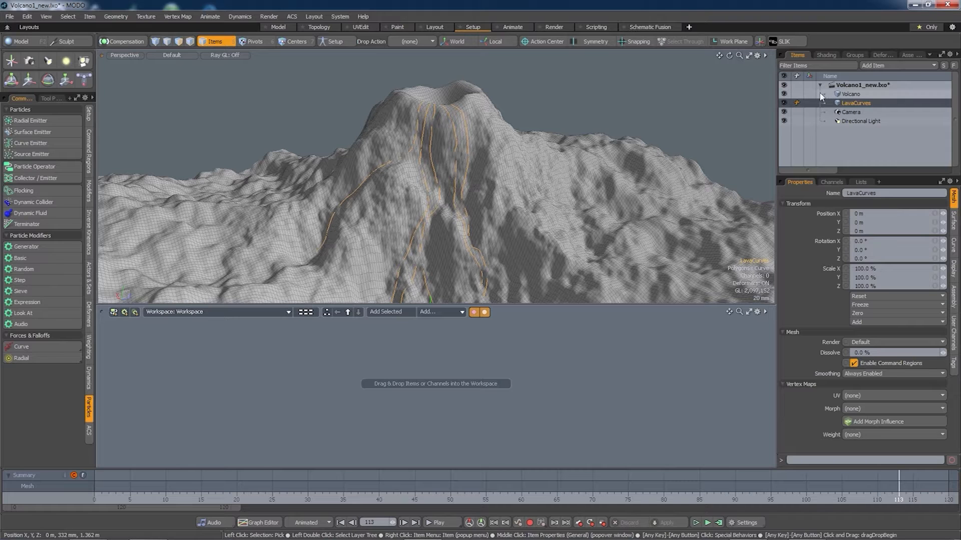
# Step: Add a new Mesh item and rename it LavaEmitters
pyautogui.click(898, 67)
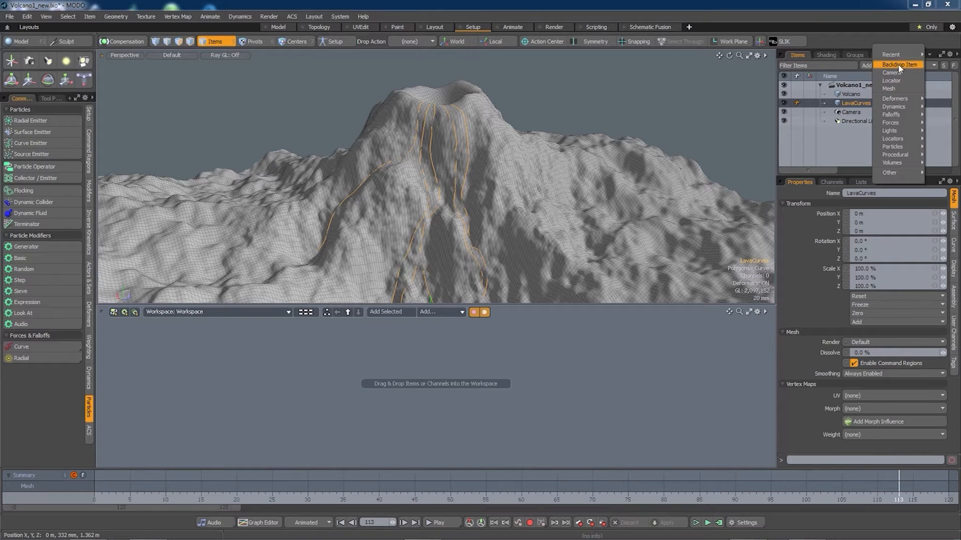
pyautogui.click(893, 89)
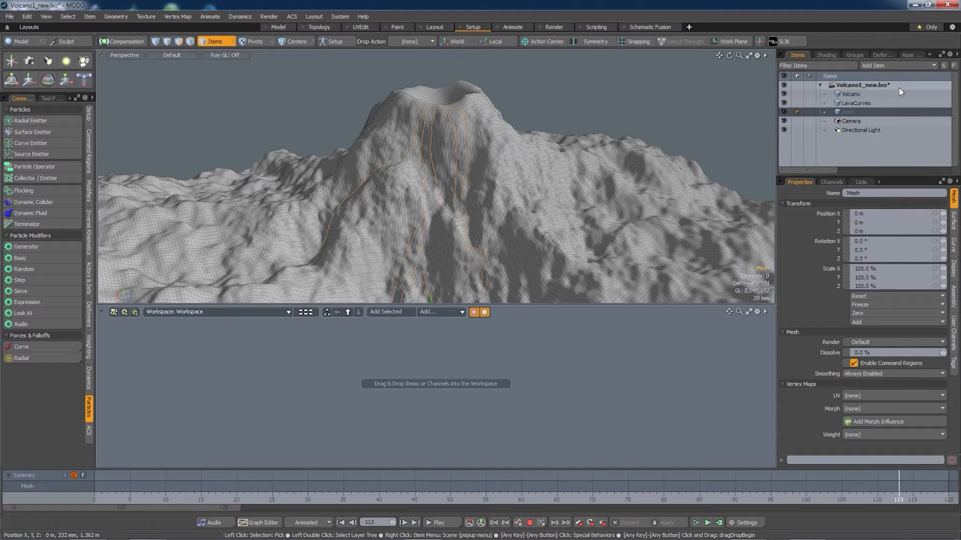
pyautogui.rightClick(850, 111)
pyautogui.click(849, 111)
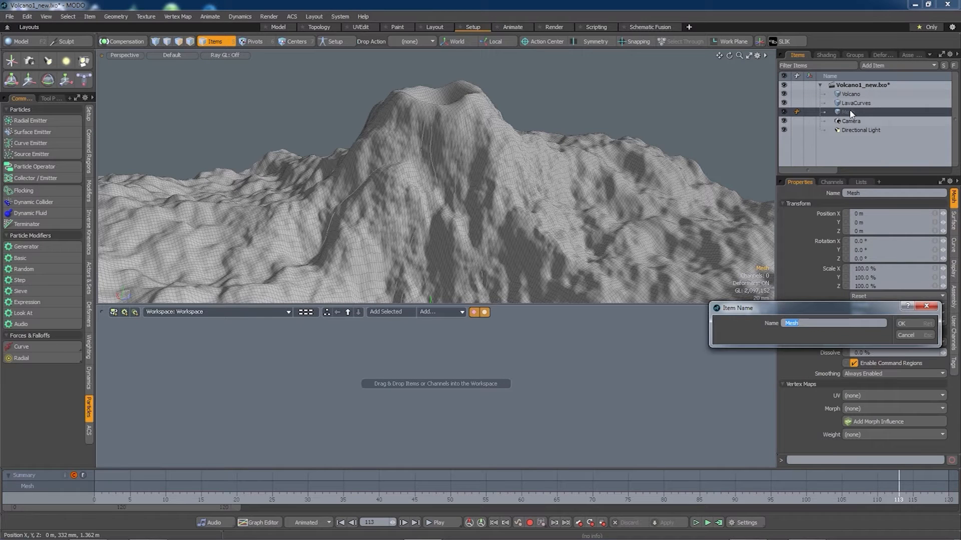
pyautogui.write('LavaEmitter')
pyautogui.press('Return')
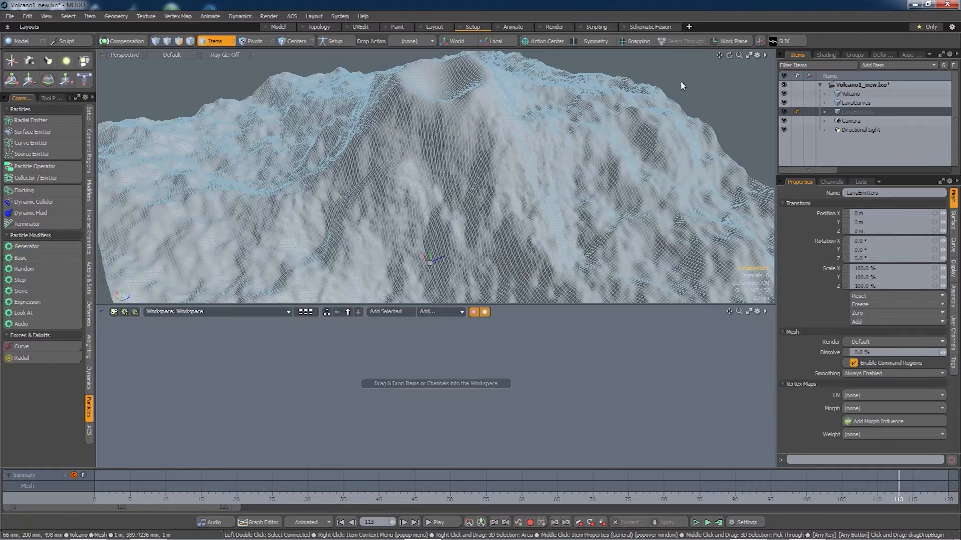
# Step: Hide the Volcano mesh and select the top vertex of each lava curve in the LavaCurves mesh
pyautogui.click(868, 104)
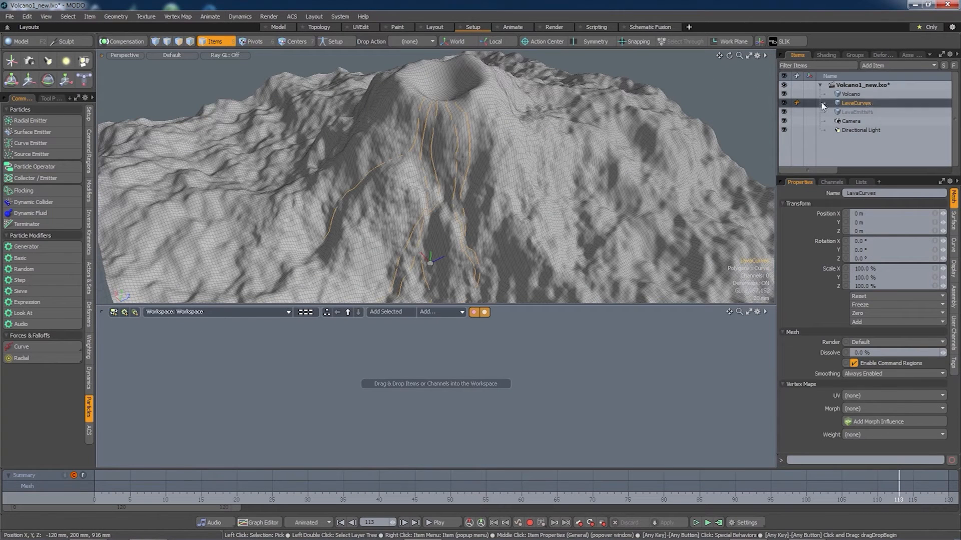
pyautogui.click(784, 96)
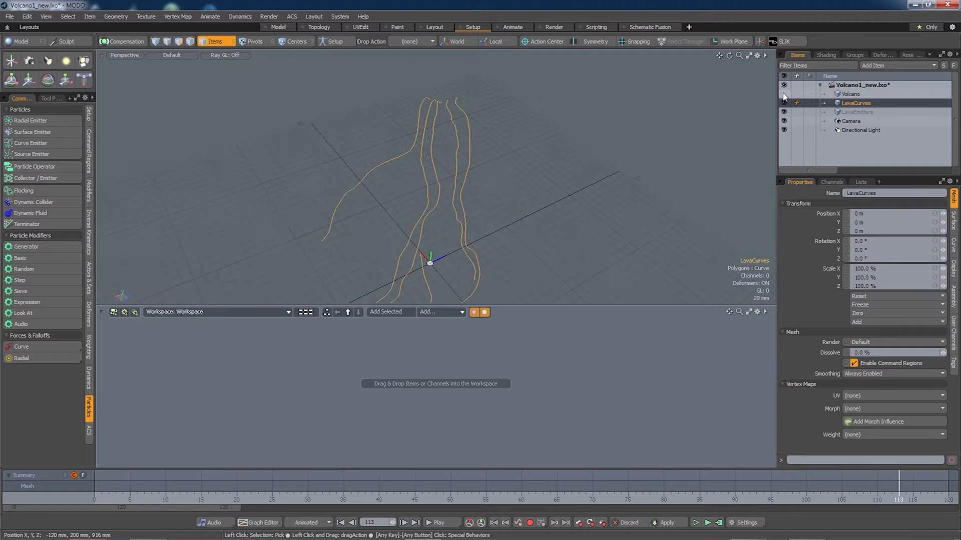
pyautogui.keyDown('alt'); pyautogui.moveTo(422, 155); pyautogui.dragTo(435, 202); pyautogui.keyUp('alt')
pyautogui.keyDown('alt'); pyautogui.moveTo(457, 124); pyautogui.dragTo(454, 175); pyautogui.keyUp('alt')
pyautogui.scroll(5, 449, 129)
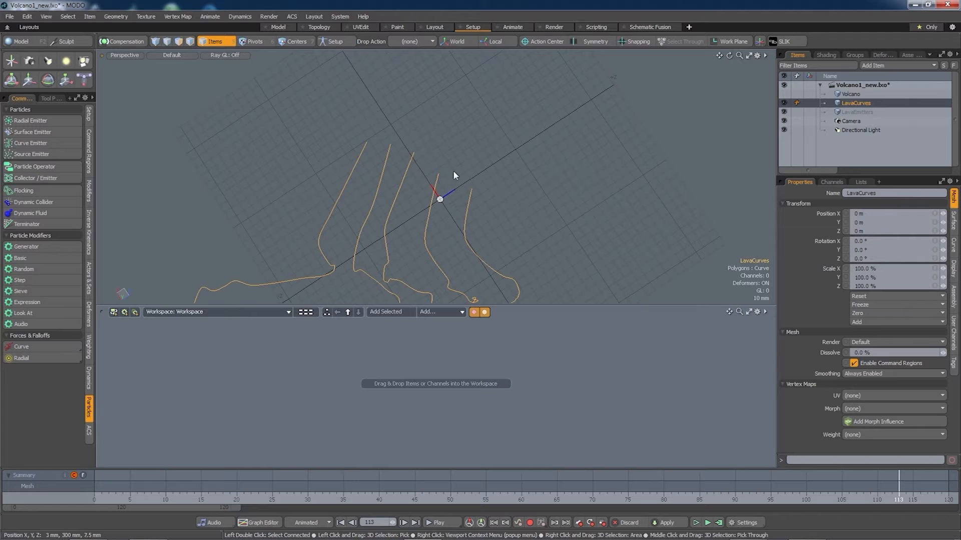
pyautogui.click(155, 41)
pyautogui.moveTo(514, 186)
pyautogui.mouseDown()
pyautogui.moveTo(423, 127)
pyautogui.moveTo(358, 153)
pyautogui.moveTo(415, 188)
pyautogui.moveTo(497, 209)
pyautogui.moveTo(477, 206)
pyautogui.mouseUp()
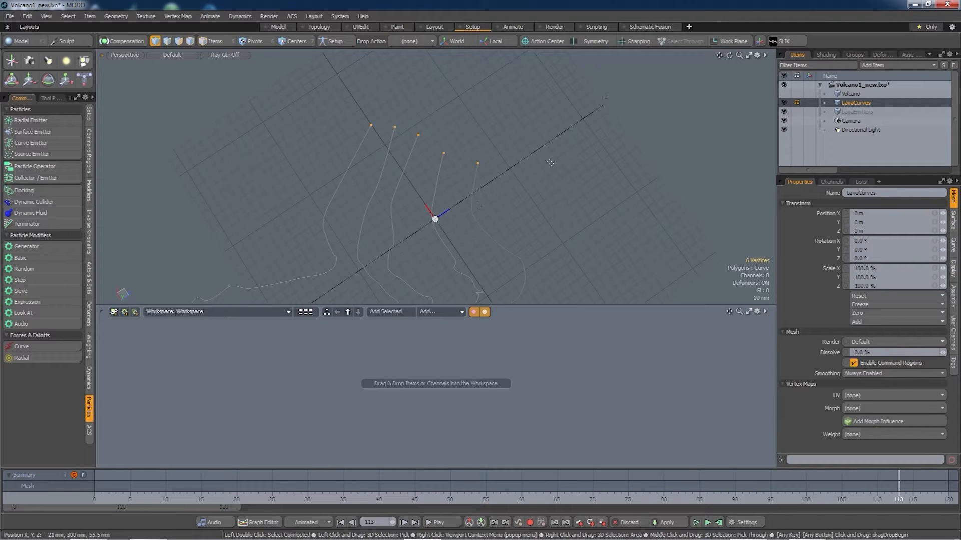
# Step: Select LavaEmitters and in viewport properties disable Make Inactive Same as Active and Show Vertices
pyautogui.click(849, 112)
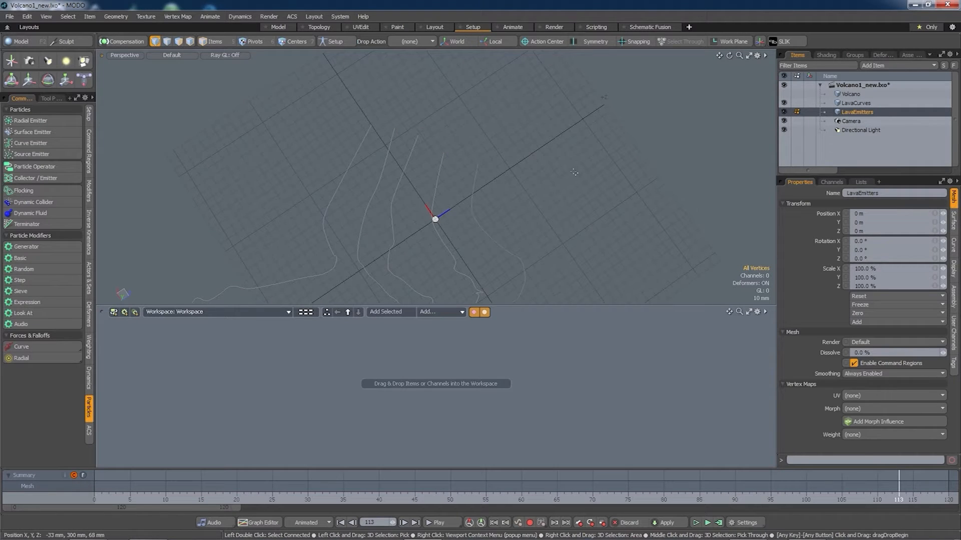
pyautogui.press('o')
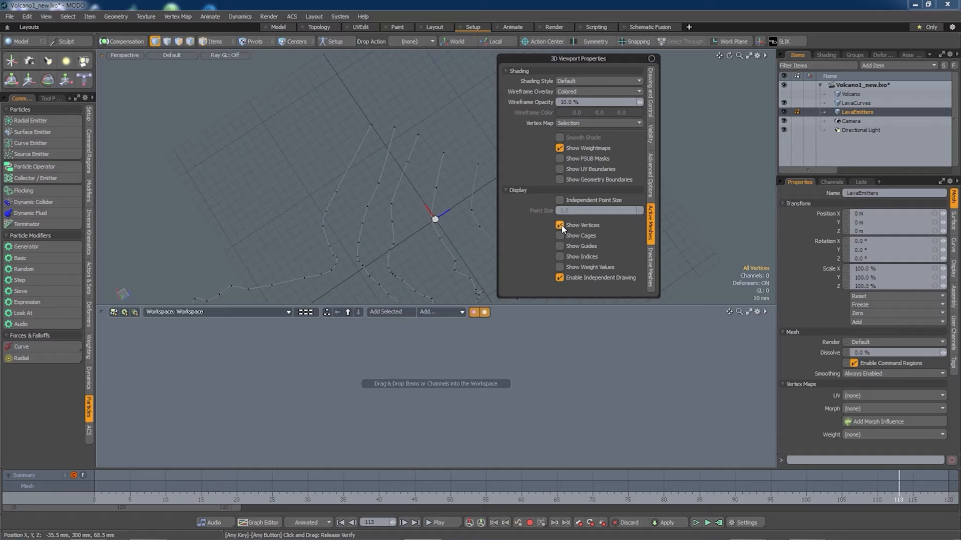
pyautogui.click(651, 268)
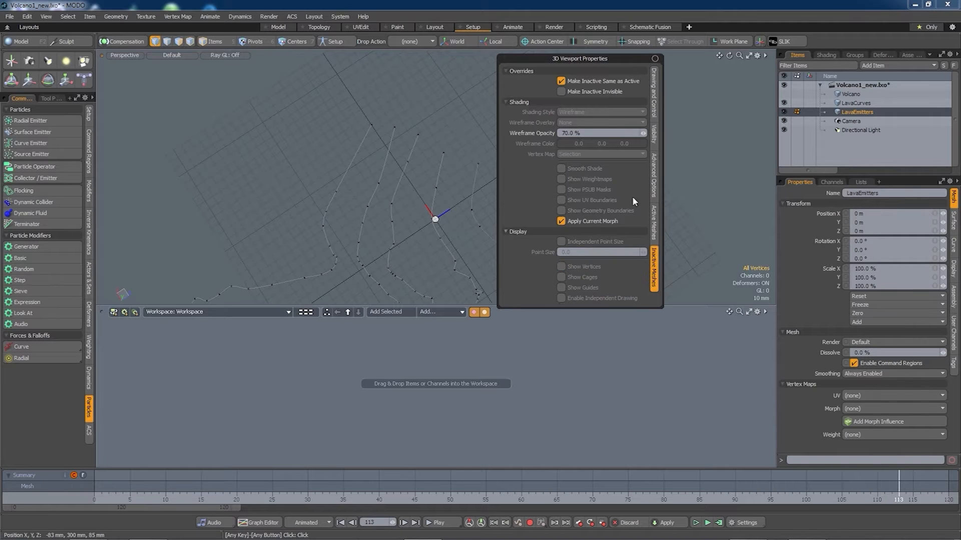
pyautogui.click(562, 82)
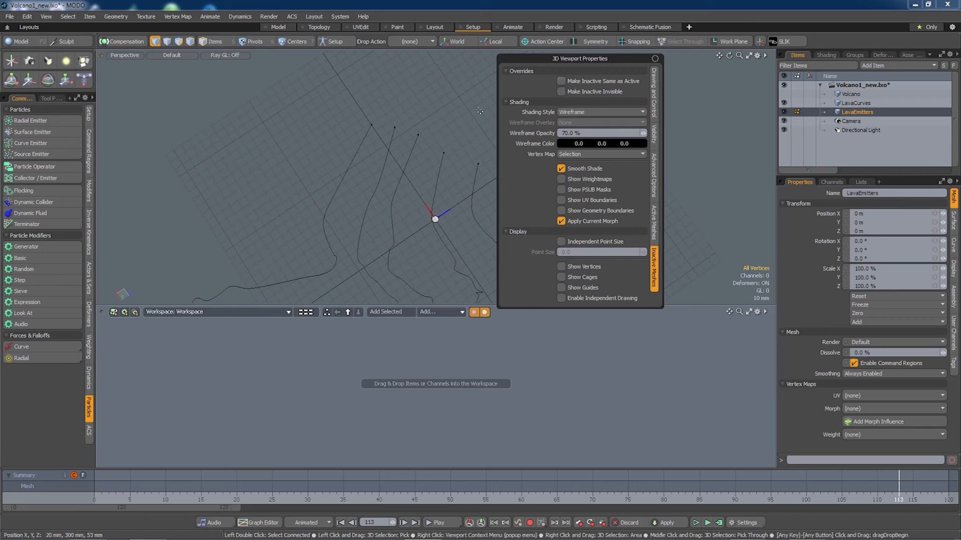
pyautogui.keyDown('alt'); pyautogui.moveTo(442, 144); pyautogui.dragTo(491, 146); pyautogui.keyUp('alt')
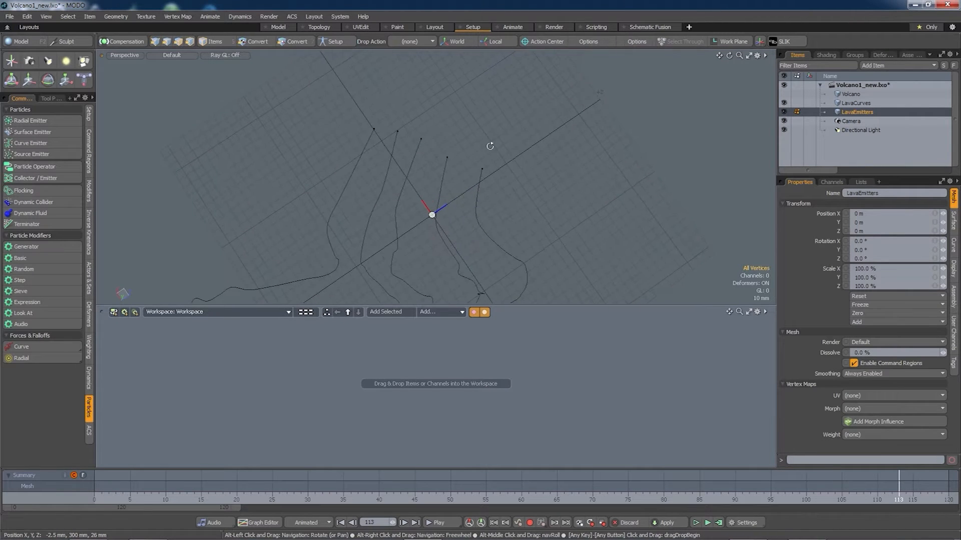
pyautogui.press('o')
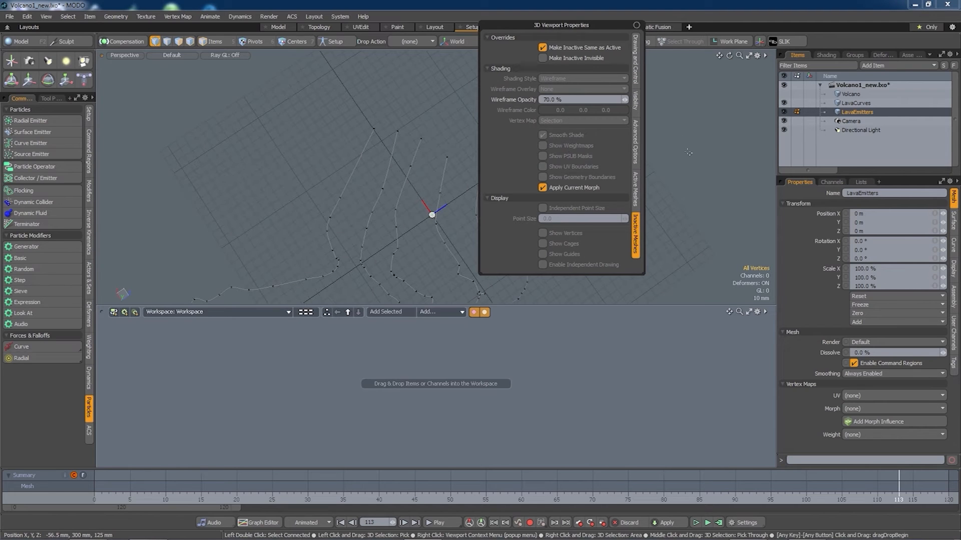
pyautogui.click(634, 192)
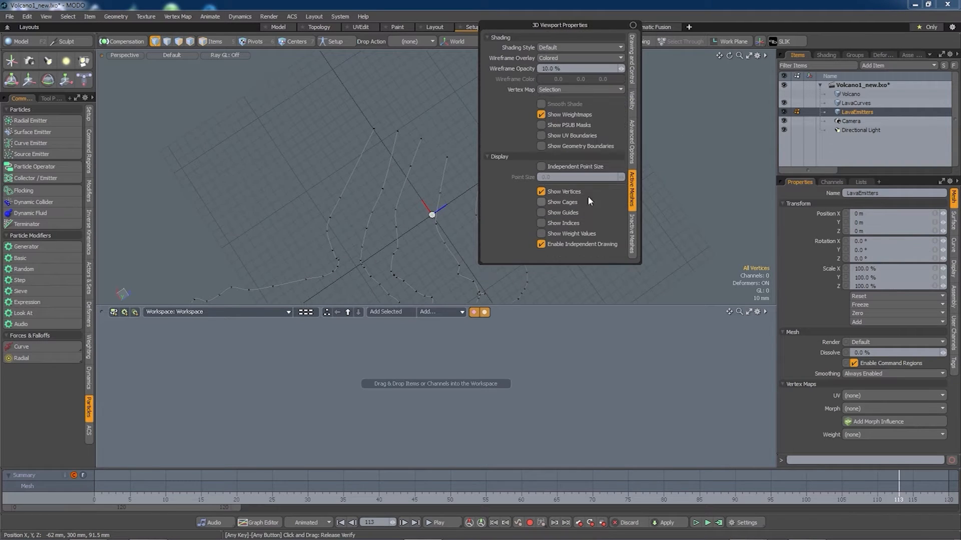
pyautogui.click(542, 192)
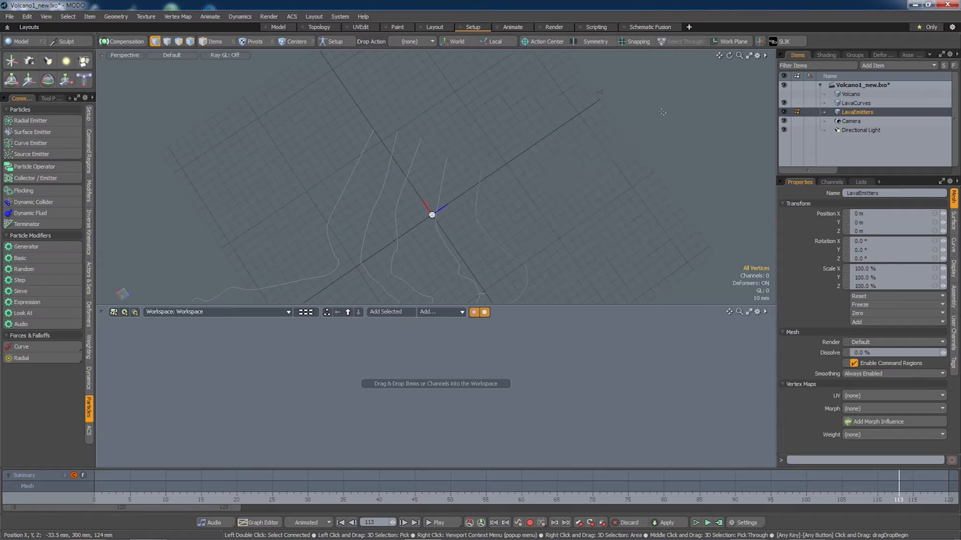
# Step: Unhide the Volcano mesh and add the LavaEmitters item to the schematic workspace
pyautogui.scroll(3, 496, 190)
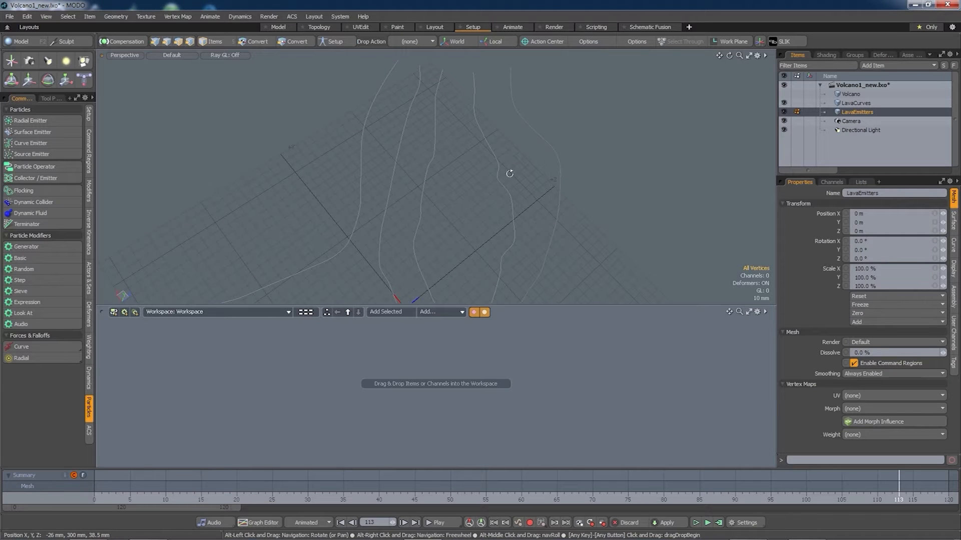
pyautogui.click(784, 95)
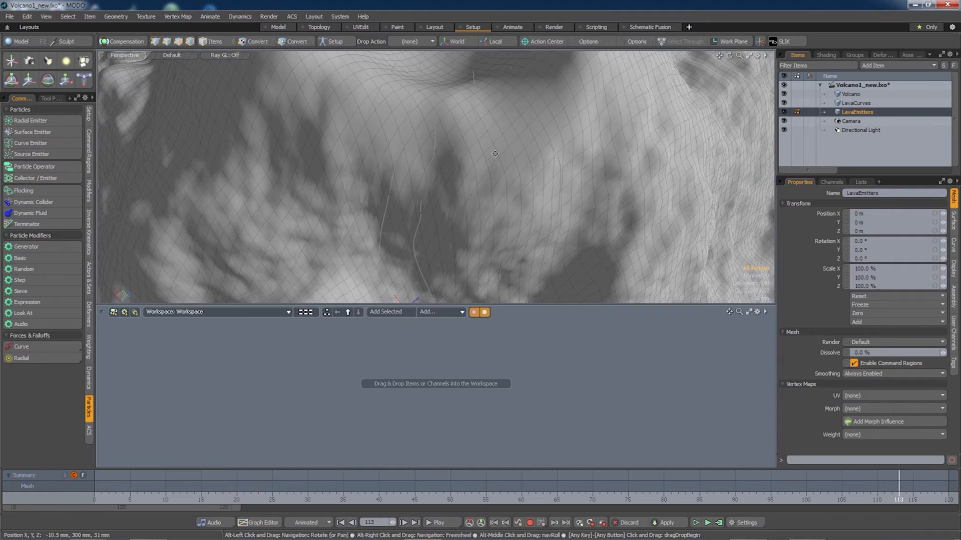
pyautogui.moveTo(833, 125); pyautogui.dragTo(265, 382)
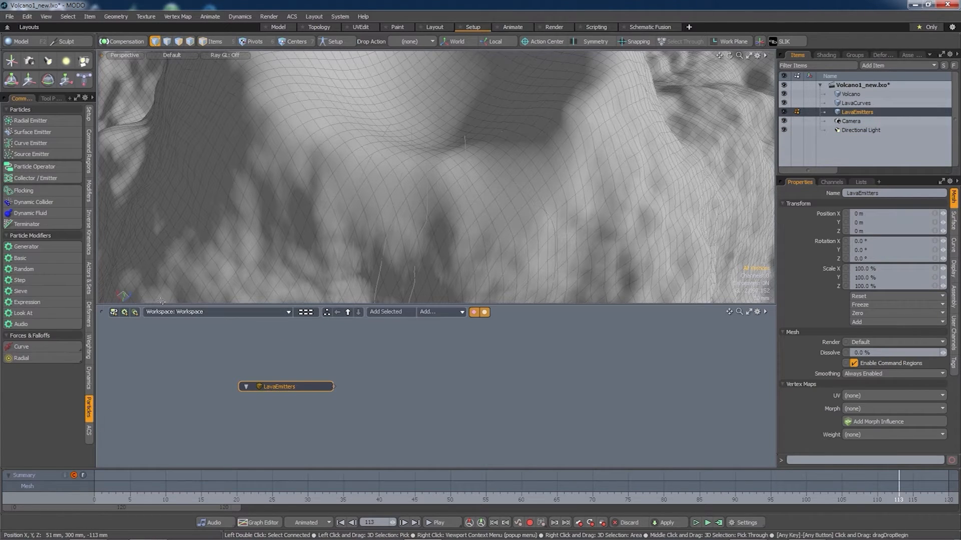
# Step: Add a Source Emitter using LavaEmitters and place it in the workspace linked to LavaEmitters
pyautogui.click(44, 155)
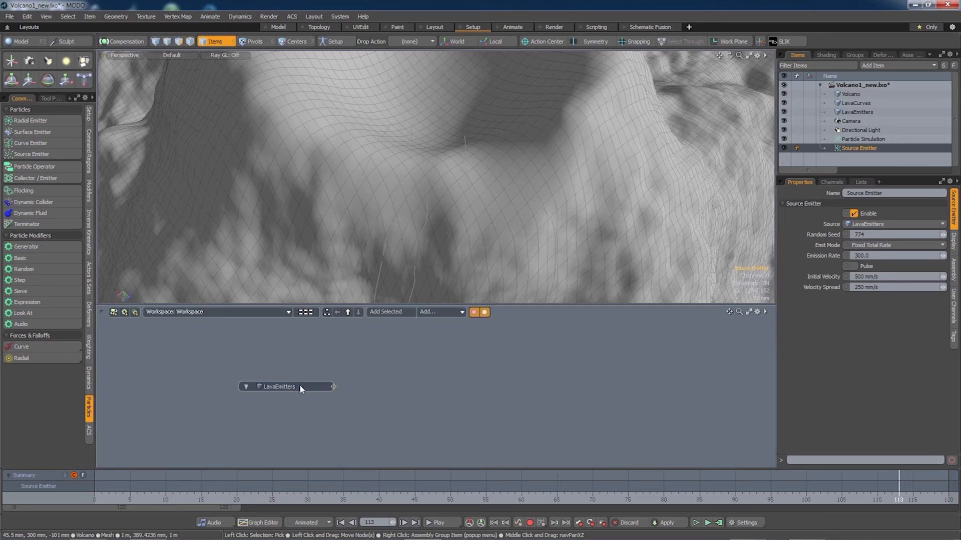
pyautogui.doubleClick(334, 386)
pyautogui.click(412, 381)
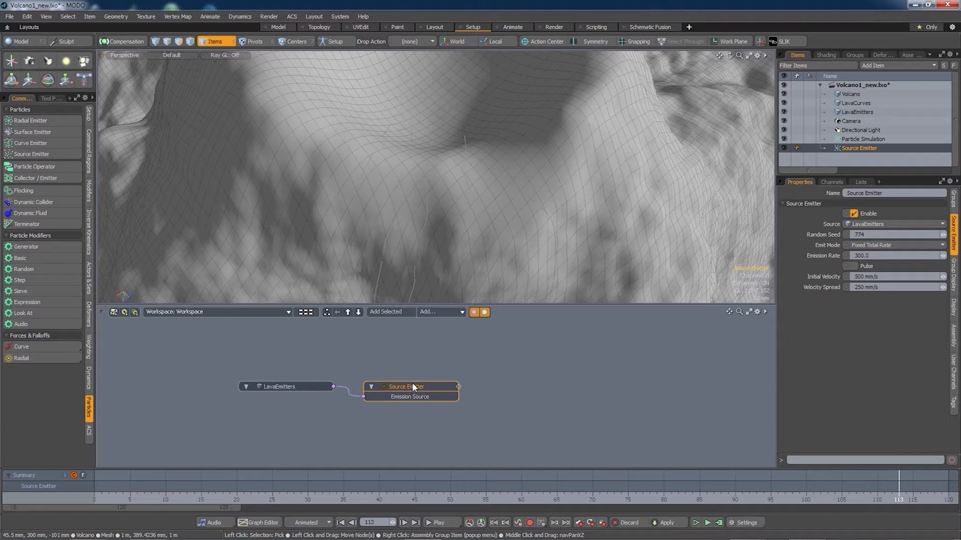
# Step: Add the Particle Simulation node to the workspace, linked to the Source Emitter
pyautogui.doubleClick(459, 387)
pyautogui.click(534, 381)
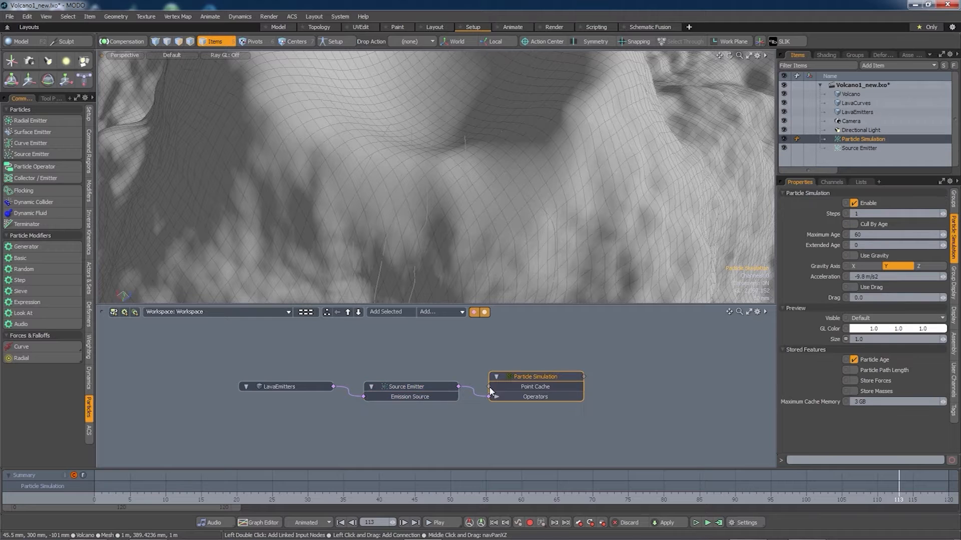
pyautogui.moveTo(533, 380); pyautogui.dragTo(551, 377)
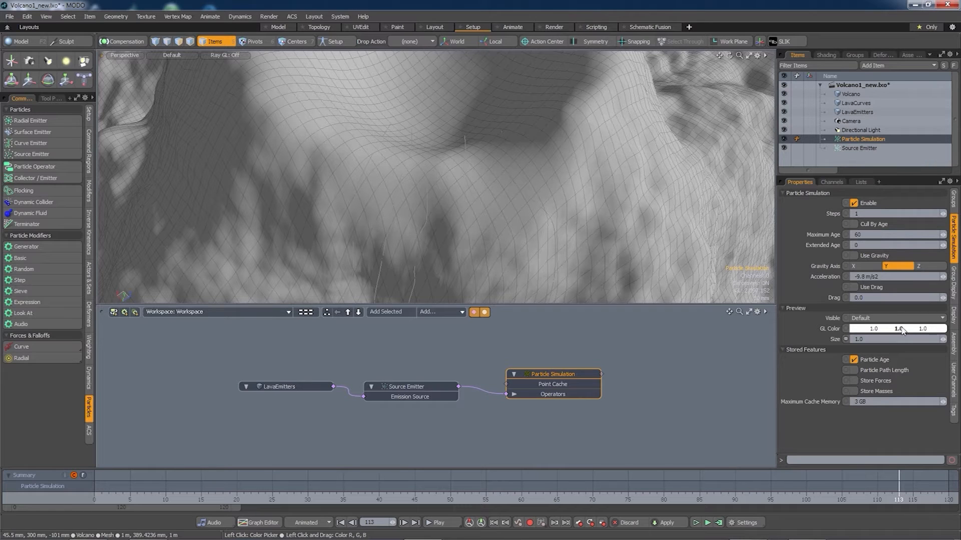
# Step: Set the Particle Simulation preview GL Color to red (1.0, 0.0, 0.0) and Size to 5
pyautogui.moveTo(898, 329); pyautogui.dragTo(857, 329)
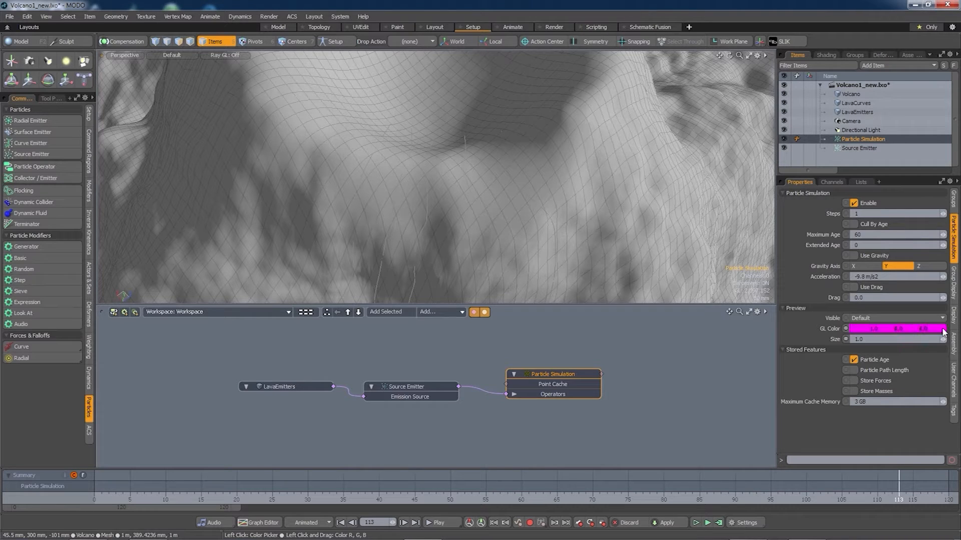
pyautogui.moveTo(922, 328); pyautogui.dragTo(881, 328)
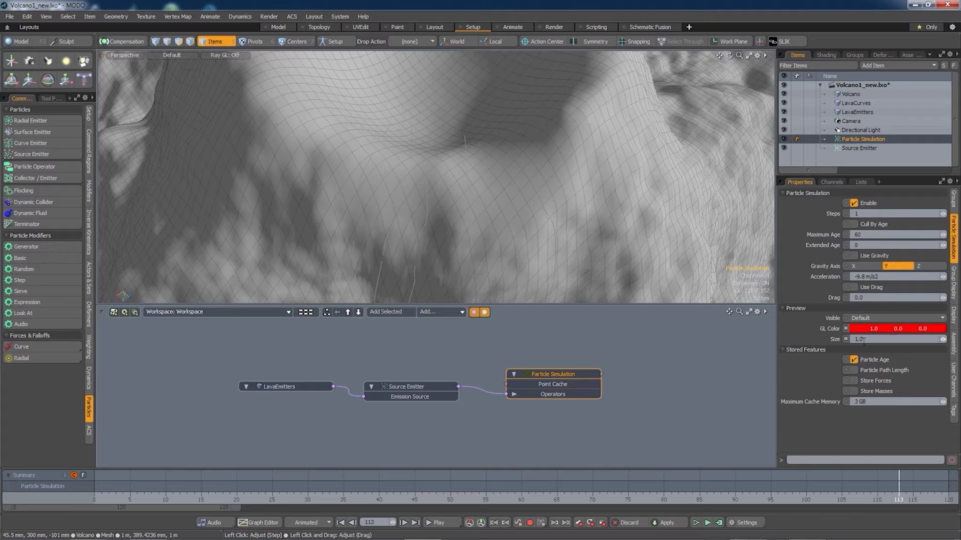
pyautogui.write('5')
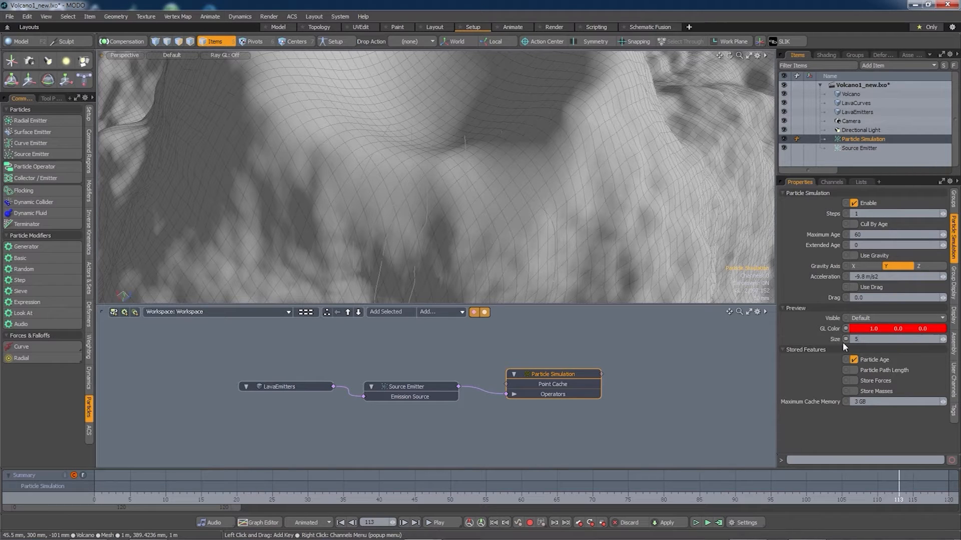
pyautogui.press('Tab')
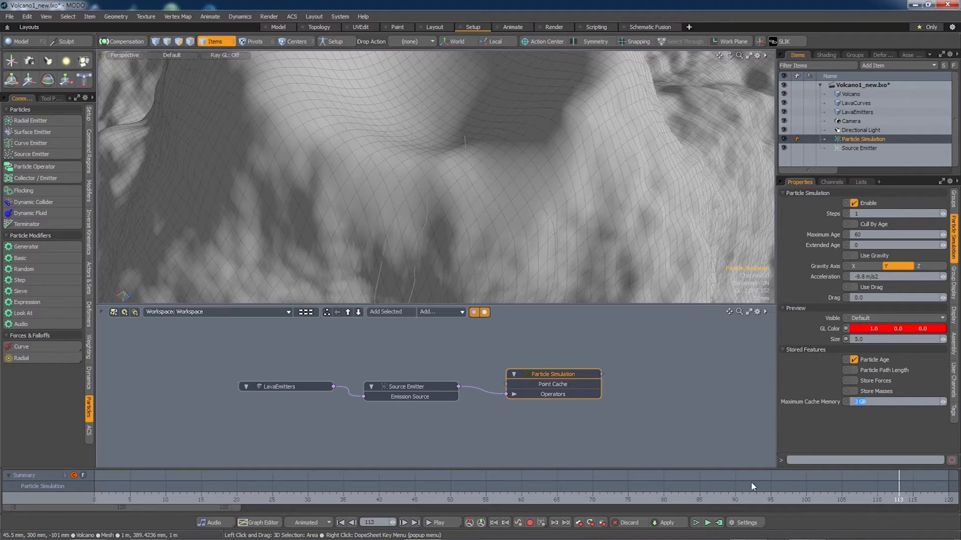
# Step: Play the particle simulation preview and stop it
pyautogui.click(696, 523)
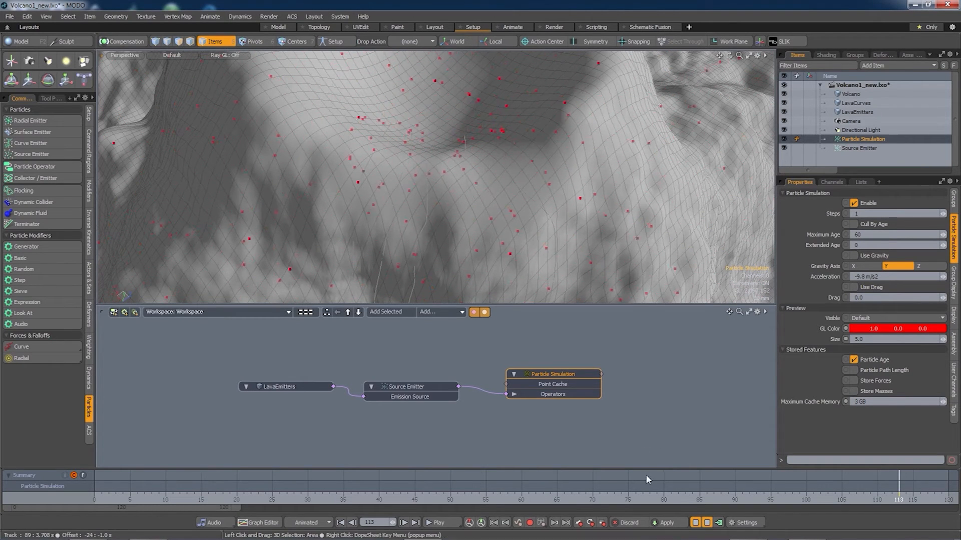
pyautogui.click(699, 523)
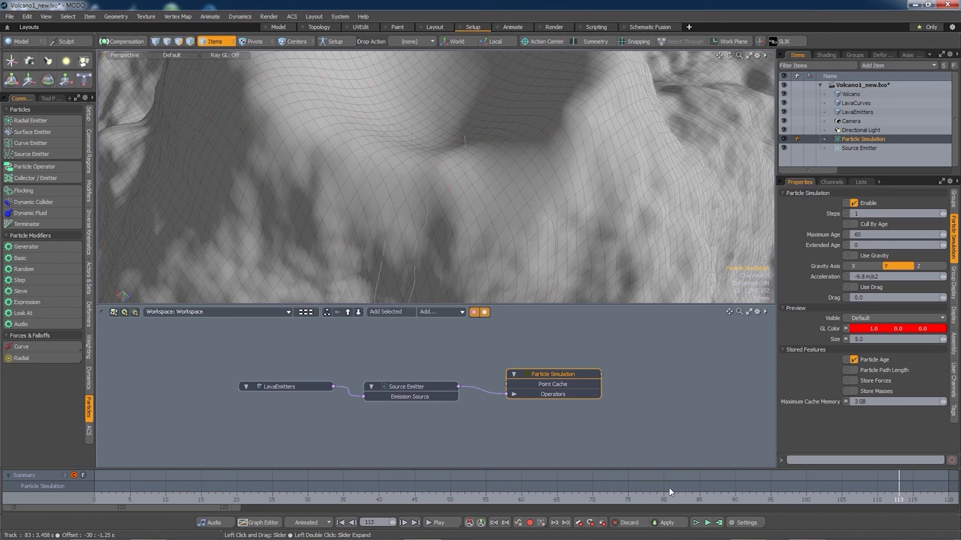
# Step: Add a Curve force and place its node in the workspace connected to the Particle Simulation
pyautogui.keyDown('alt'); pyautogui.moveTo(475, 343); pyautogui.dragTo(466, 359); pyautogui.keyUp('alt')
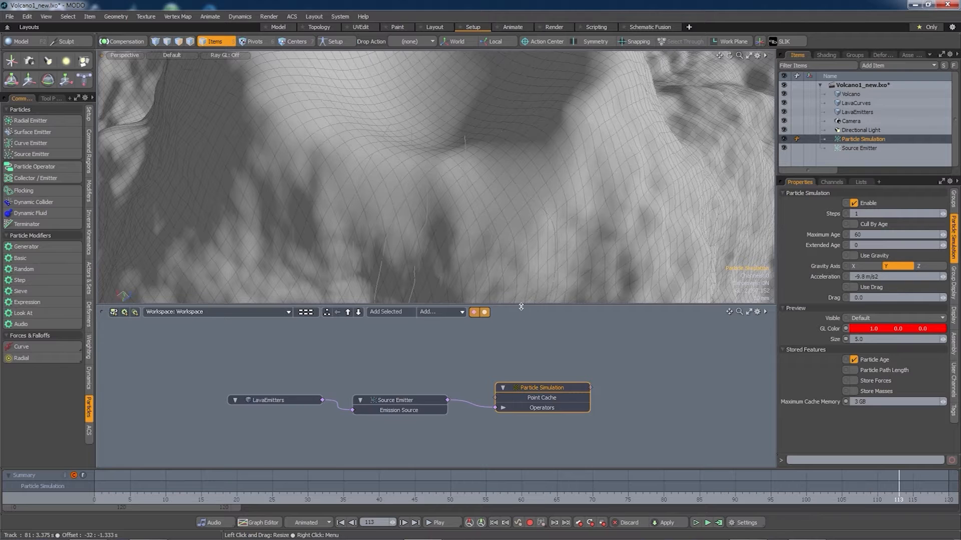
pyautogui.moveTo(521, 311); pyautogui.dragTo(523, 303)
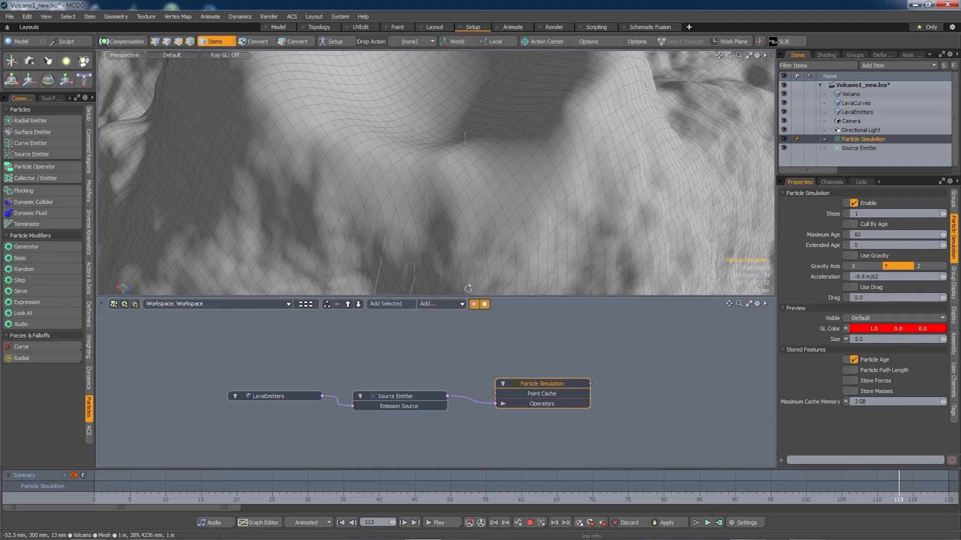
pyautogui.keyDown('alt'); pyautogui.moveTo(458, 231); pyautogui.dragTo(463, 198); pyautogui.keyUp('alt')
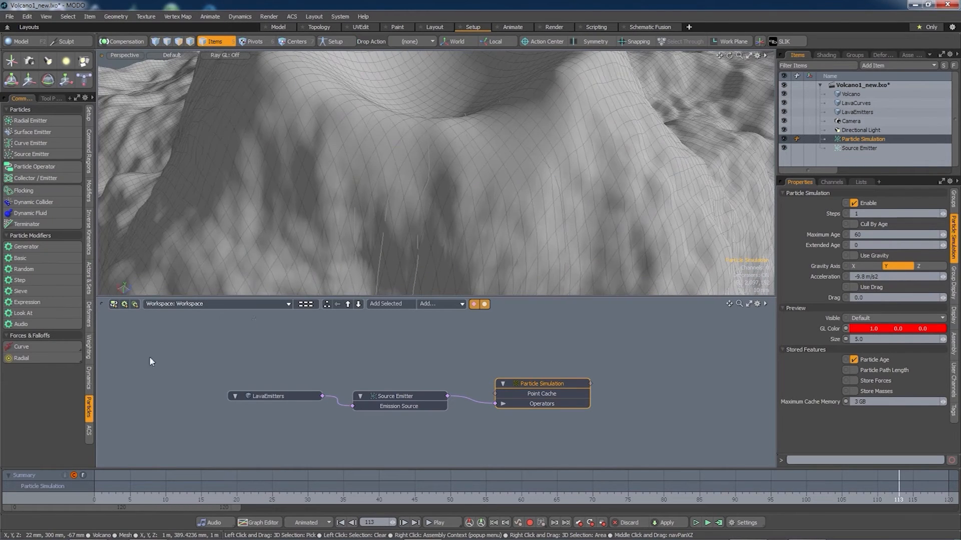
pyautogui.click(45, 347)
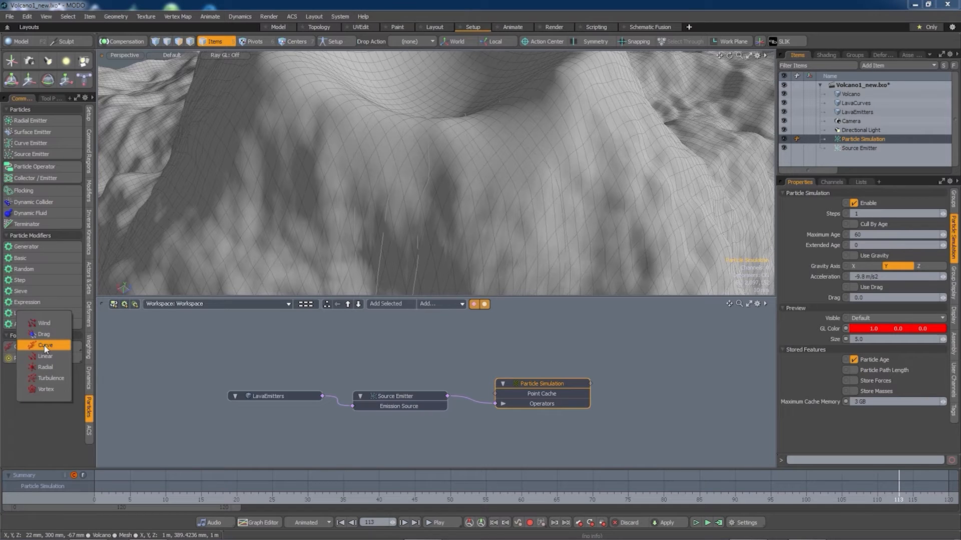
pyautogui.click(45, 347)
pyautogui.moveTo(436, 393); pyautogui.dragTo(425, 351)
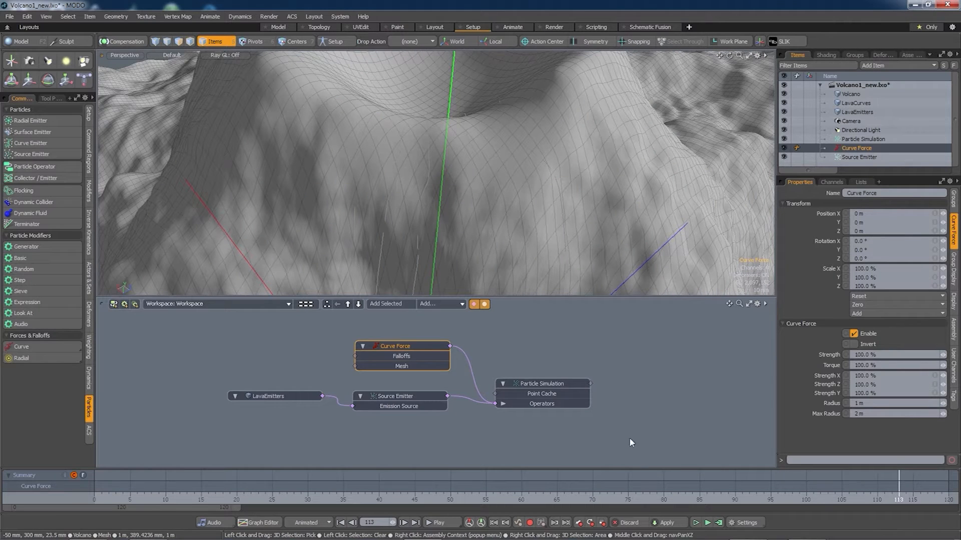
# Step: Play the particle simulation preview and stop it again
pyautogui.click(696, 523)
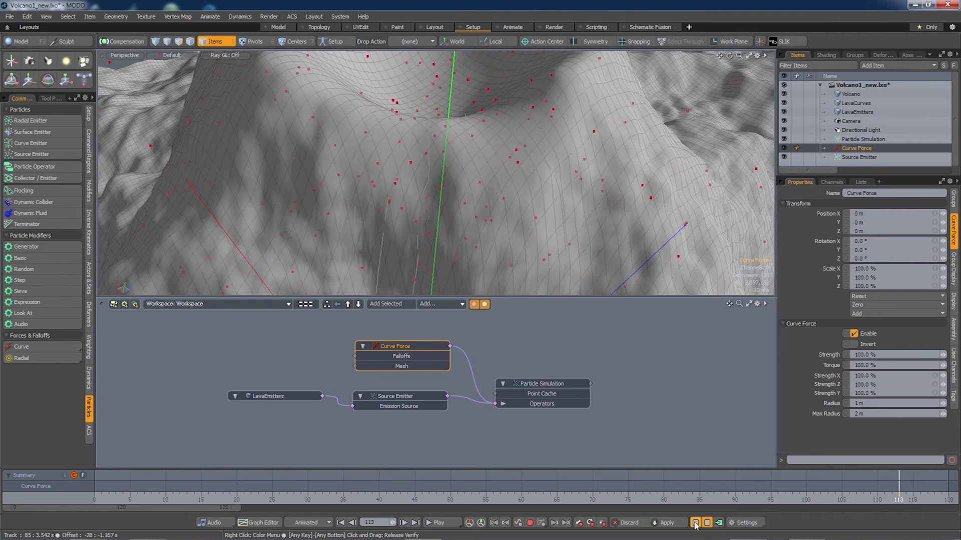
pyautogui.click(696, 523)
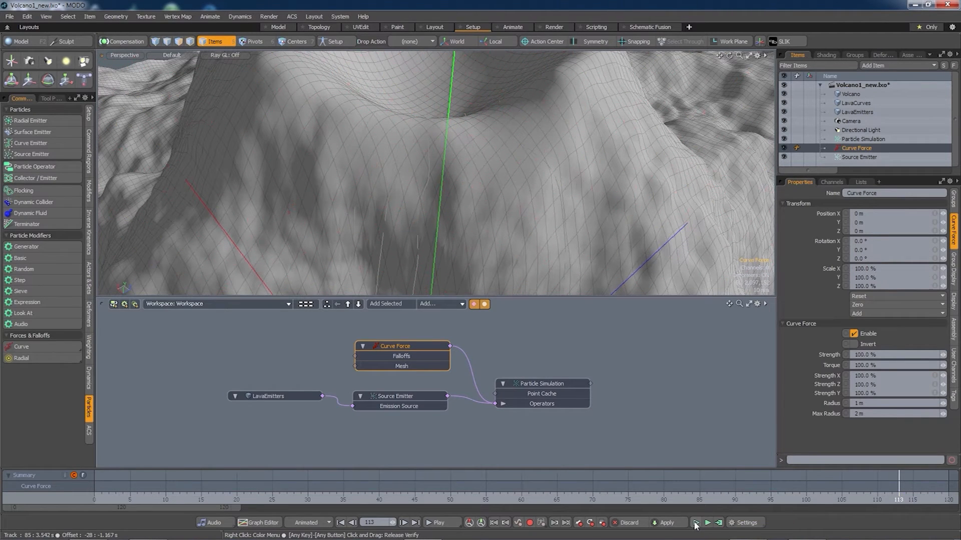
# Step: Set the Source Emitter's Initial Velocity to 30 mm/s and Velocity Spread to 100
pyautogui.click(421, 397)
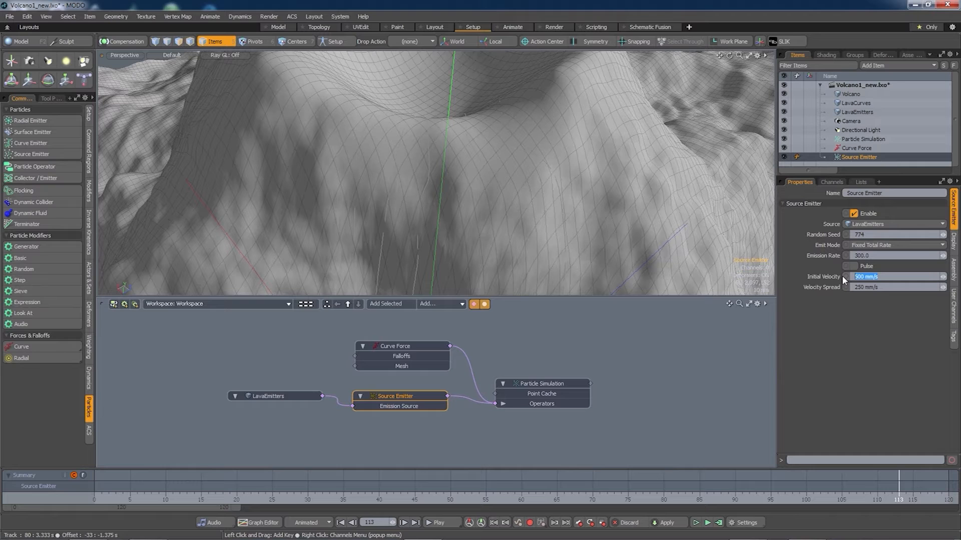
pyautogui.write('30')
pyautogui.press('Tab')
pyautogui.write('1')
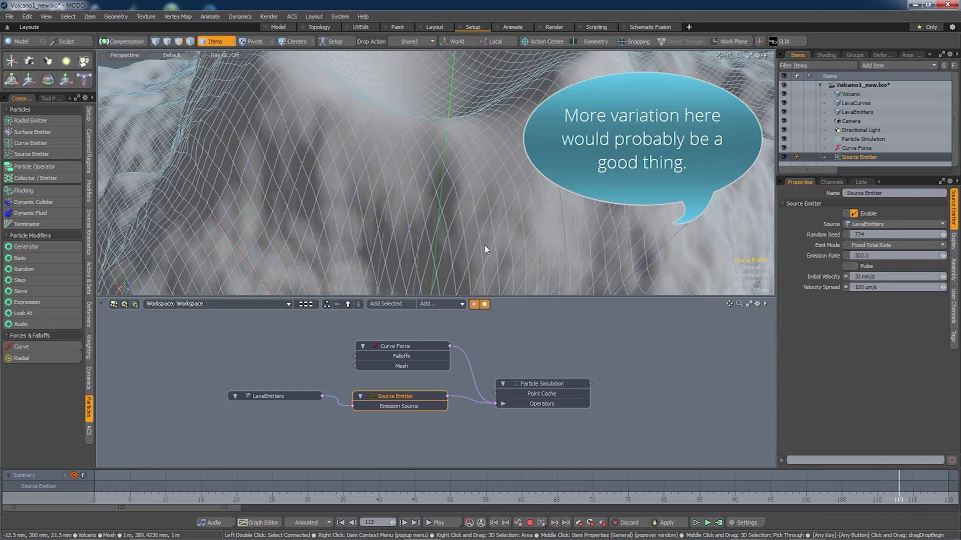
pyautogui.scroll(-3, 480, 234)
pyautogui.scroll(-4, 483, 232)
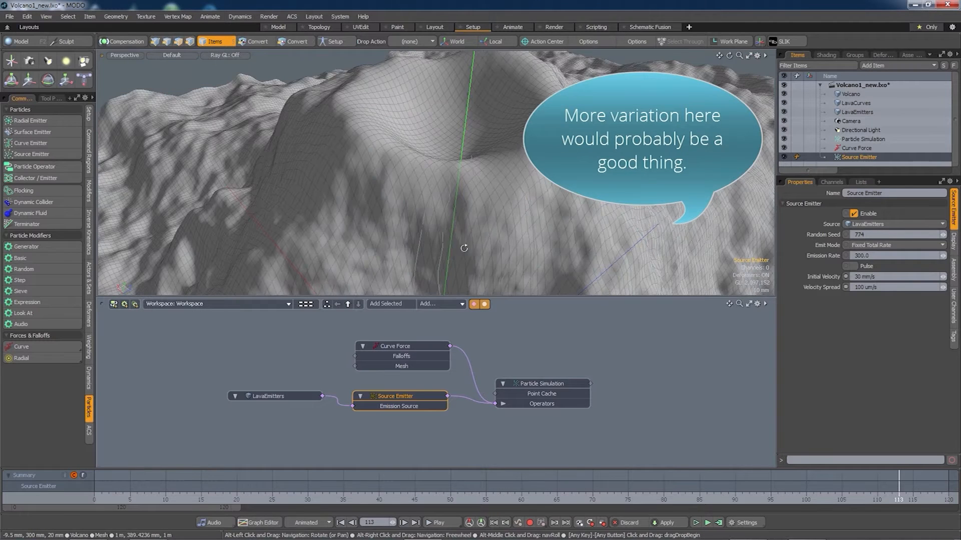
pyautogui.keyDown('alt'); pyautogui.moveTo(473, 251); pyautogui.dragTo(467, 199); pyautogui.keyUp('alt')
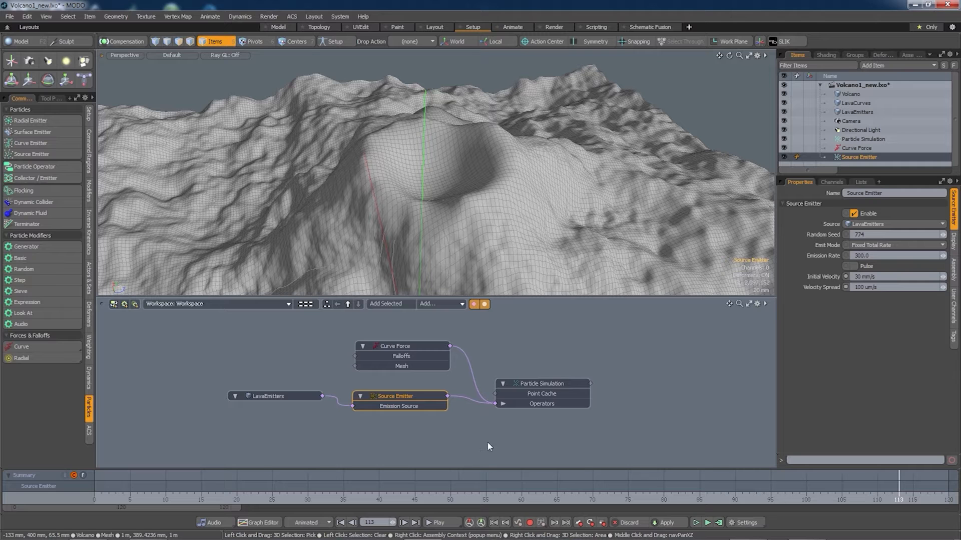
# Step: Add the LavaCurves item to the workspace and connect it to the Curve Force's Mesh input
pyautogui.click(695, 523)
pyautogui.click(696, 523)
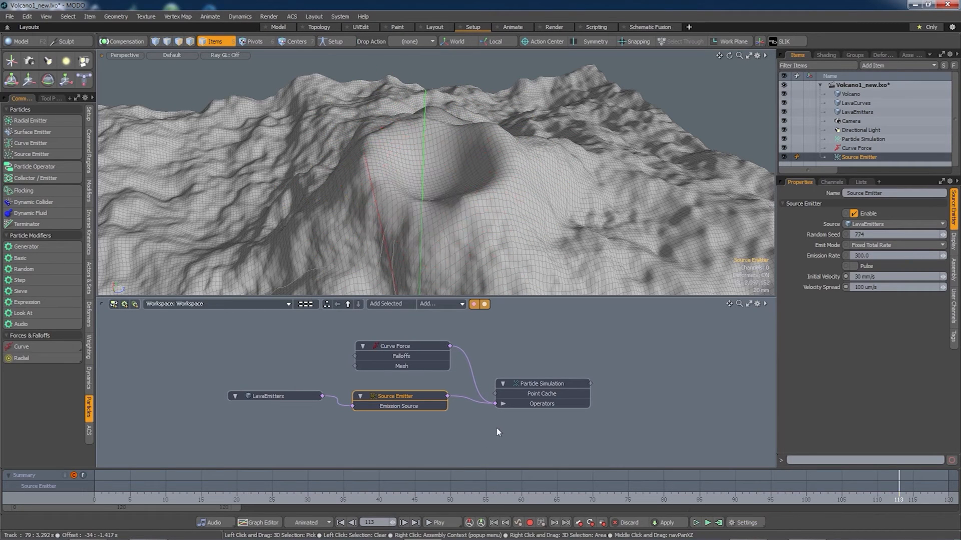
pyautogui.click(420, 348)
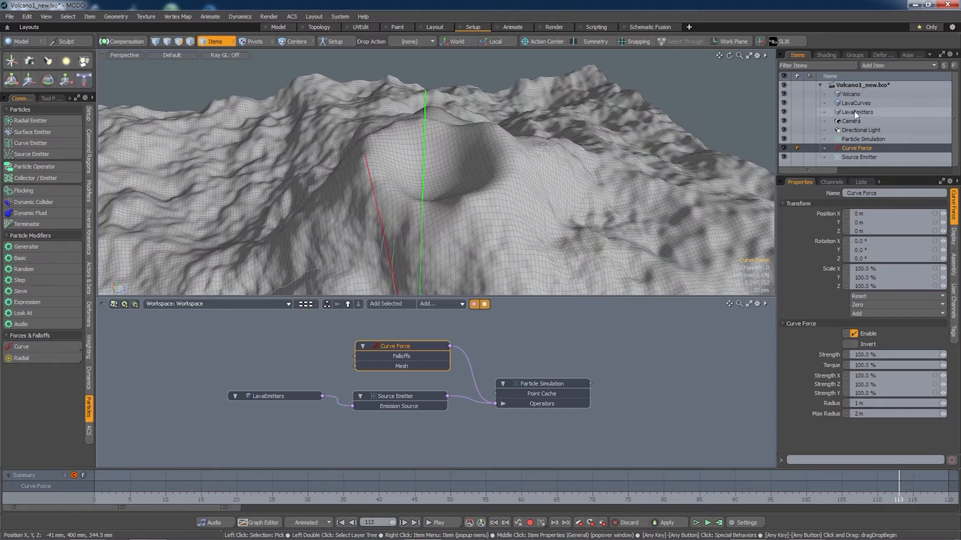
pyautogui.moveTo(857, 106); pyautogui.dragTo(261, 352)
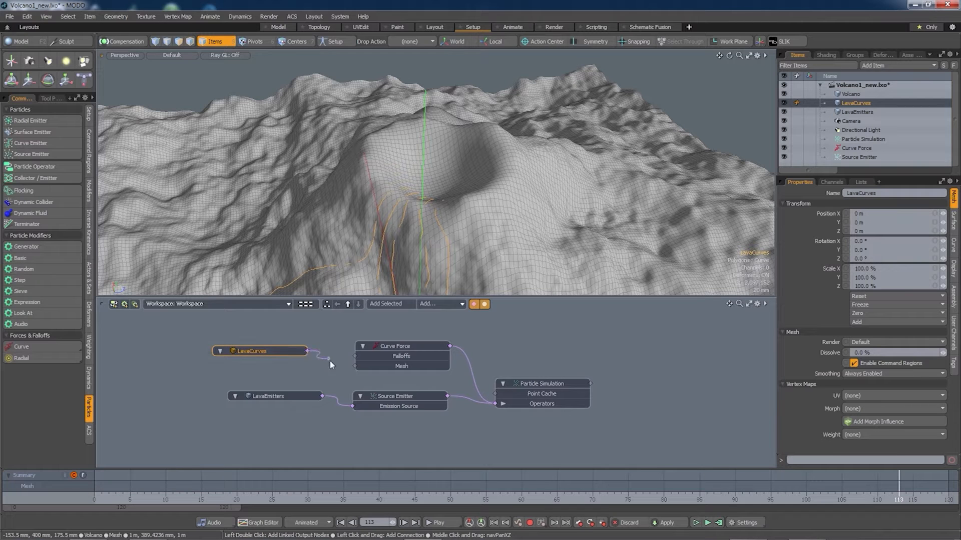
pyautogui.moveTo(358, 364); pyautogui.dragTo(356, 366)
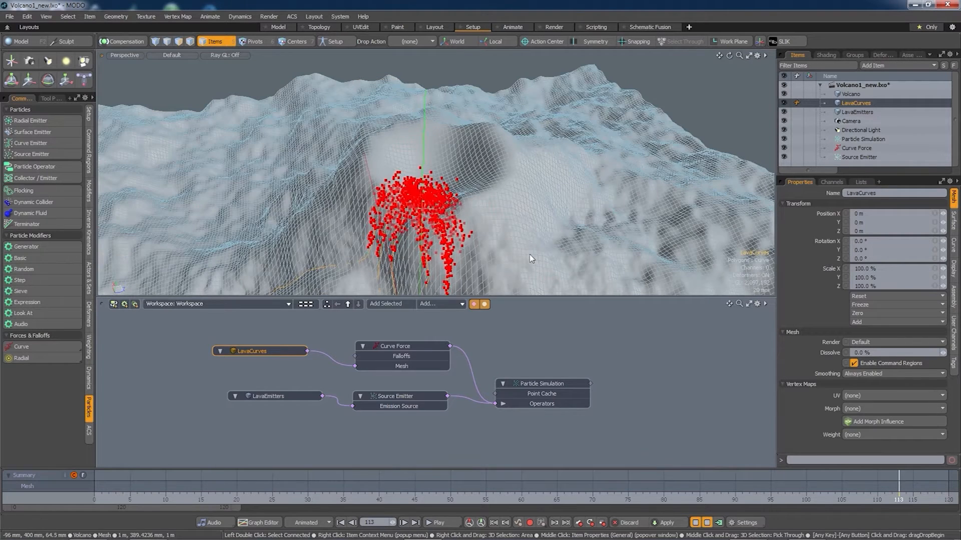
# Step: Watch the lava particle simulation from different angles, then stop the preview
pyautogui.press('alt')
pyautogui.keyDown('alt'); pyautogui.moveTo(496, 256); pyautogui.dragTo(541, 255); pyautogui.keyUp('alt')
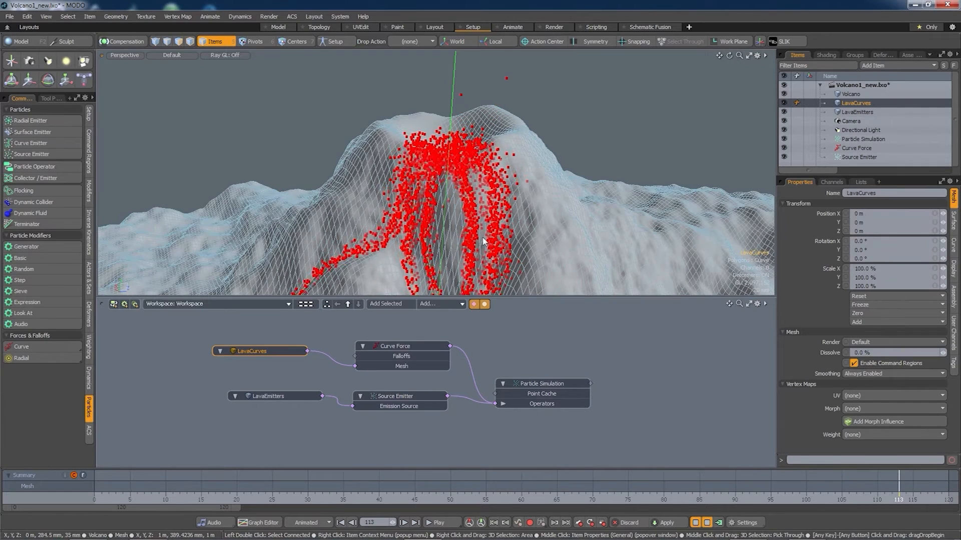
pyautogui.press('alt')
pyautogui.keyDown('alt'); pyautogui.moveTo(451, 243); pyautogui.dragTo(459, 236); pyautogui.keyUp('alt')
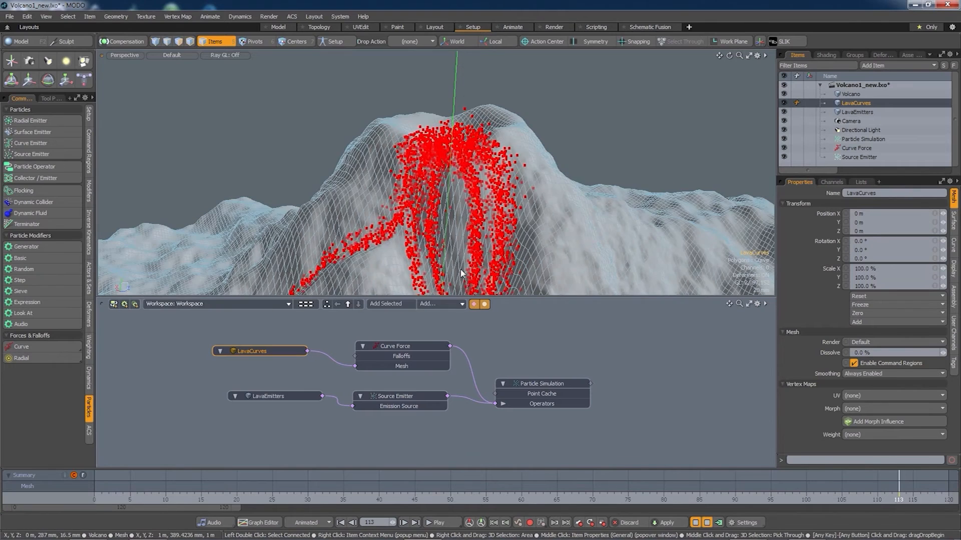
pyautogui.click(705, 521)
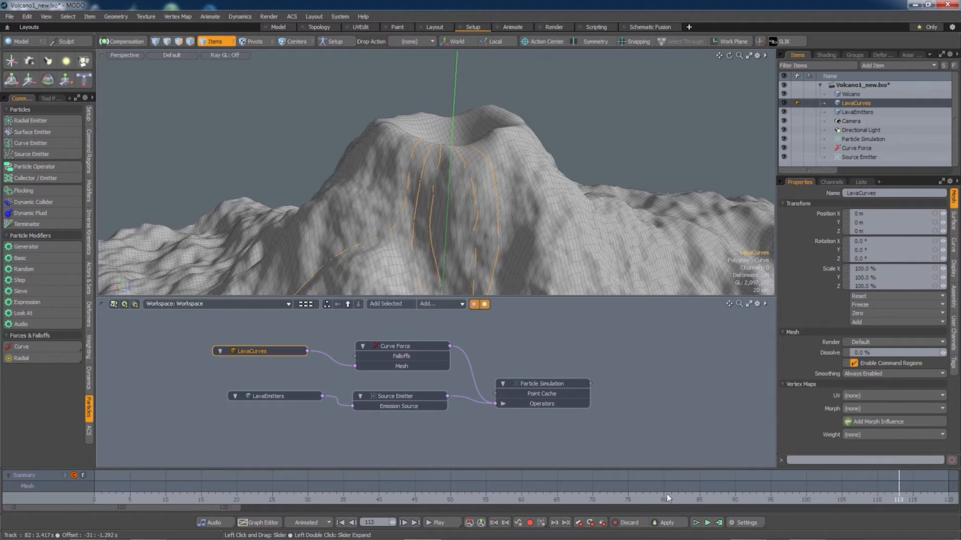
# Step: Set the Source Emitter's Emission Rate to 200
pyautogui.click(413, 398)
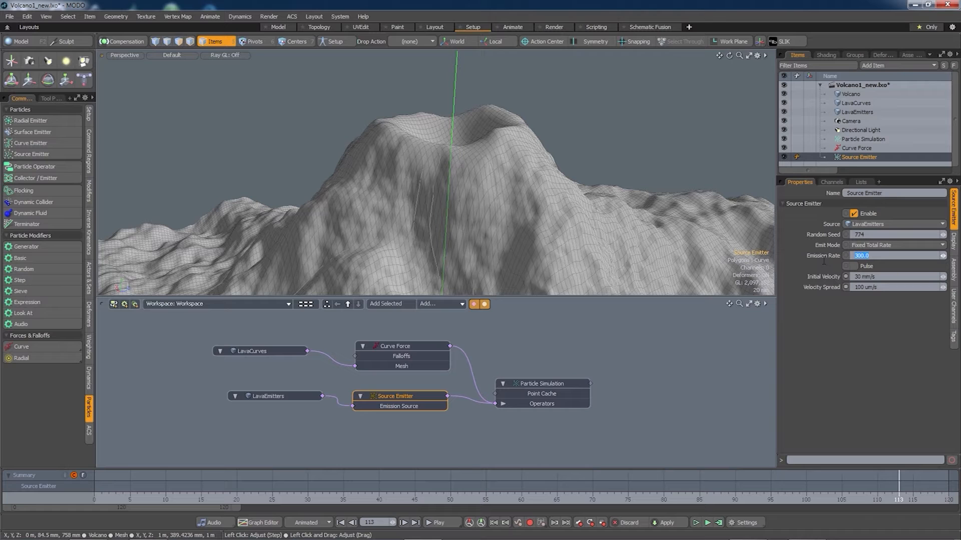
pyautogui.press('Return')
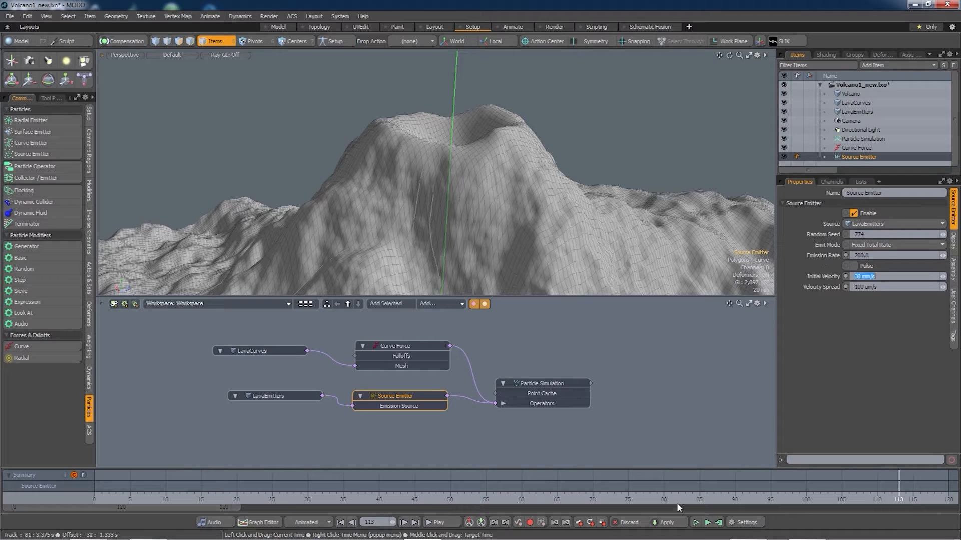
# Step: Play the simulation preview, orbit around the volcano to inspect the flow, and stop it
pyautogui.click(707, 523)
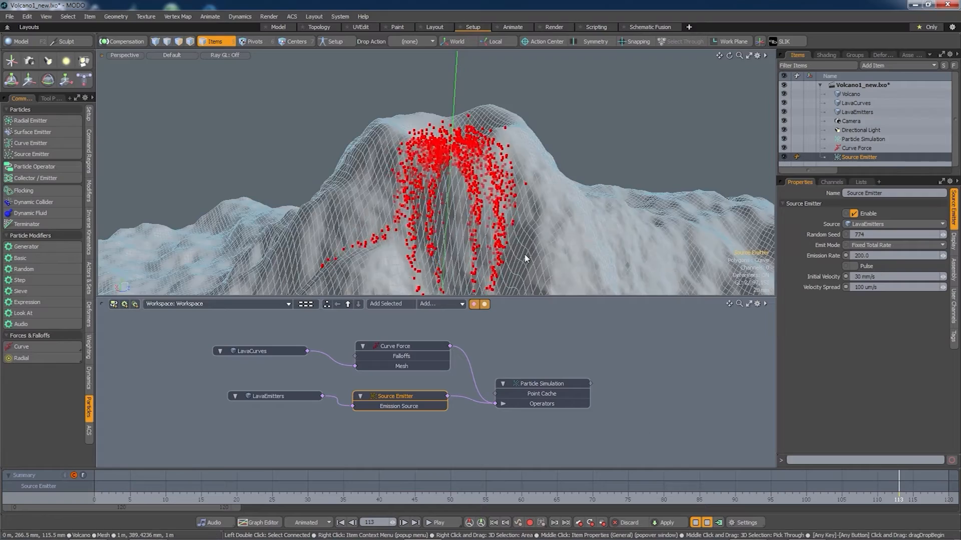
pyautogui.keyDown('alt'); pyautogui.moveTo(524, 262); pyautogui.dragTo(485, 181); pyautogui.keyUp('alt')
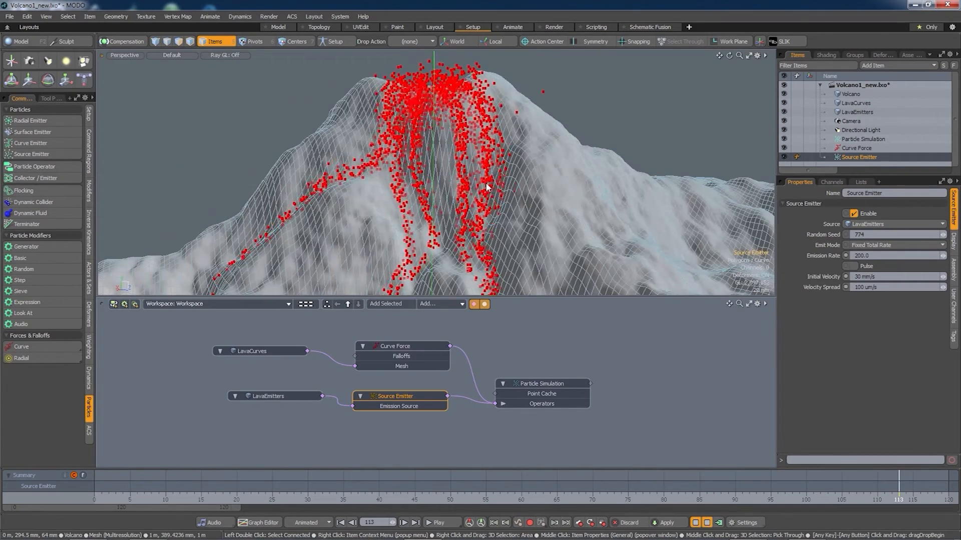
pyautogui.click(697, 523)
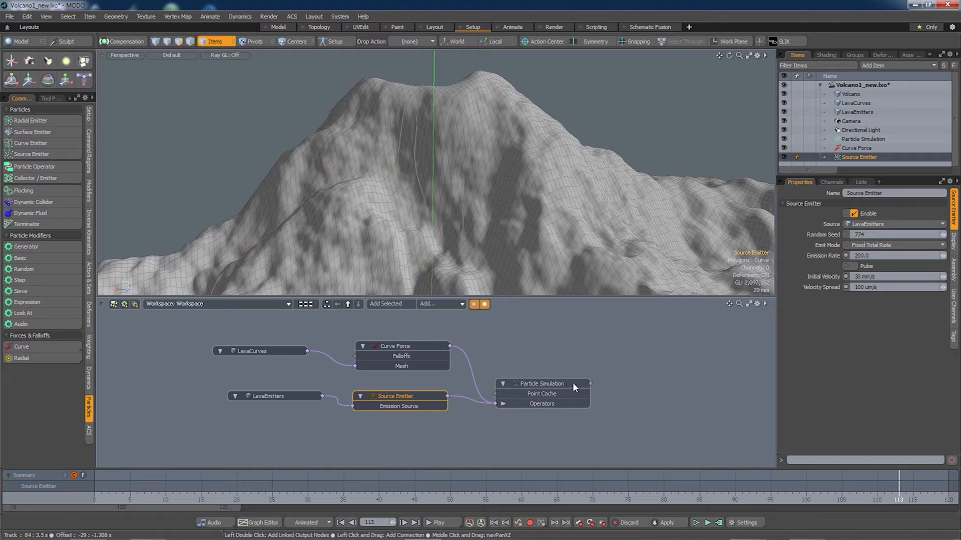
# Step: Add a Blob volume item and set its Radius to 13 mm
pyautogui.moveTo(572, 383); pyautogui.dragTo(561, 368)
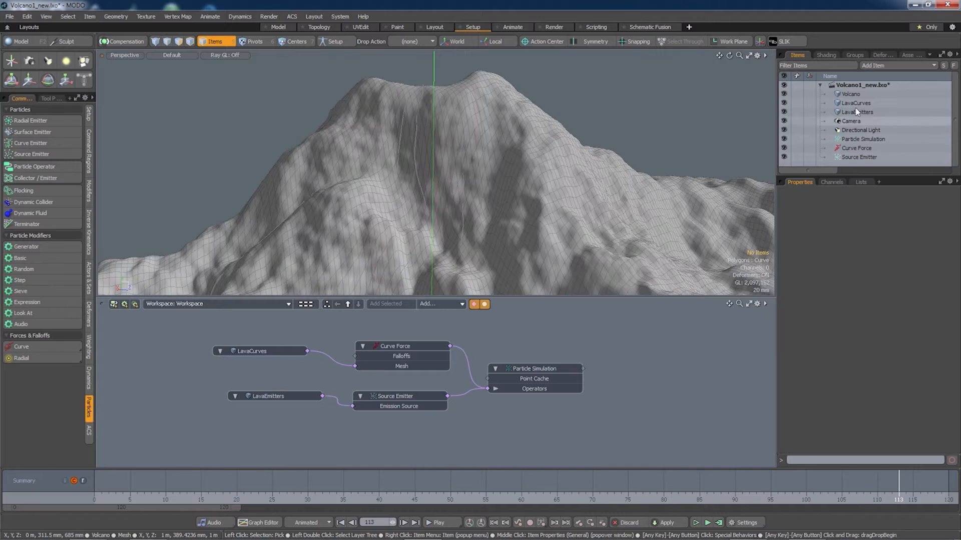
pyautogui.click(896, 64)
pyautogui.moveTo(897, 162)
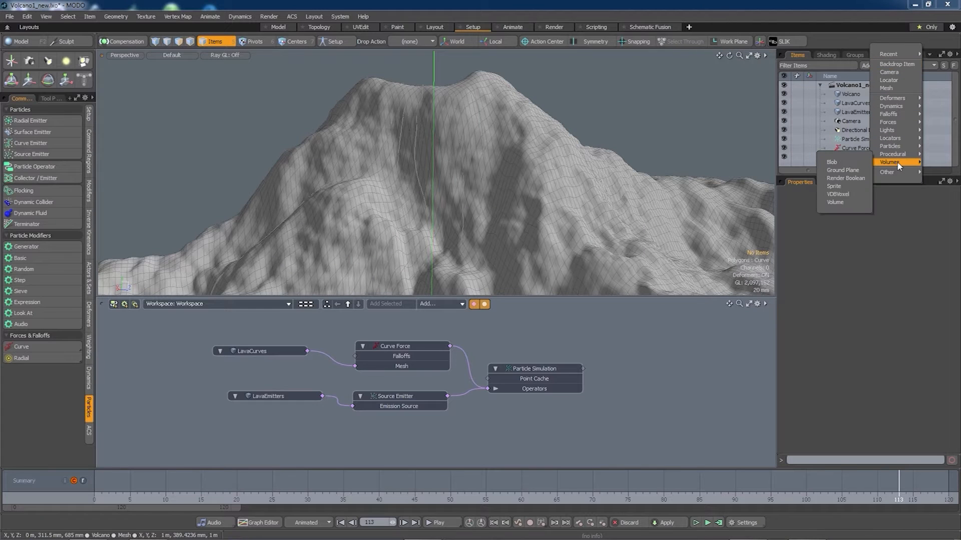
pyautogui.click(850, 162)
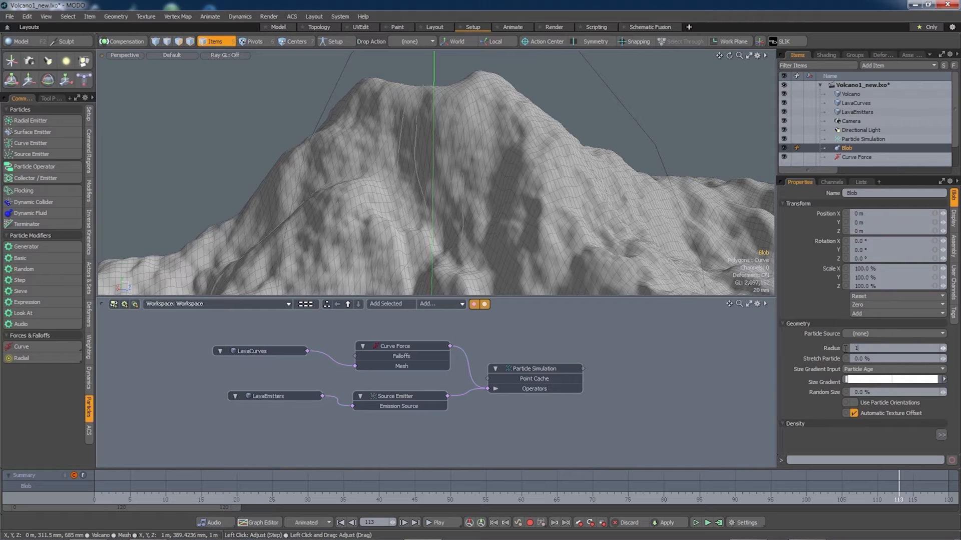
pyautogui.press('Tab')
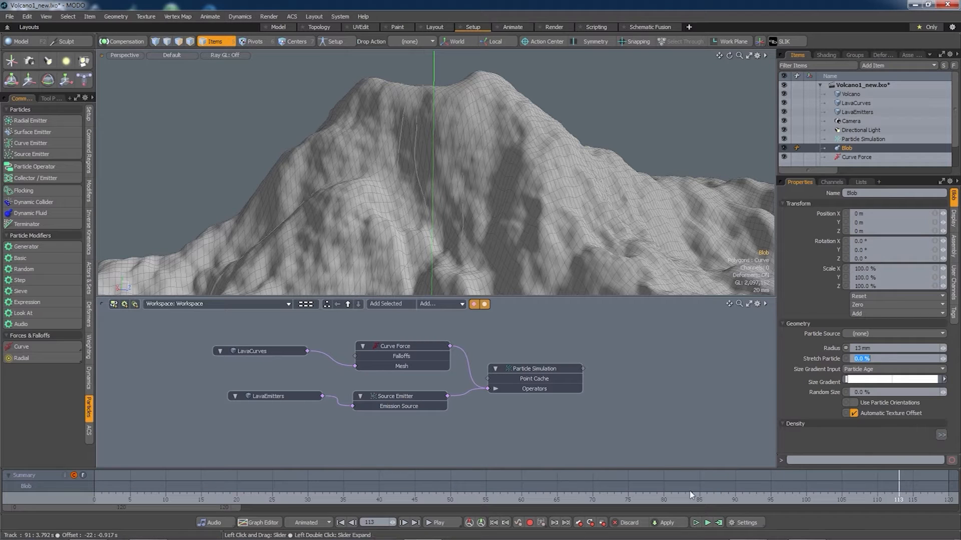
# Step: Compute the particle simulation with start time 0 and end time 120
pyautogui.click(718, 523)
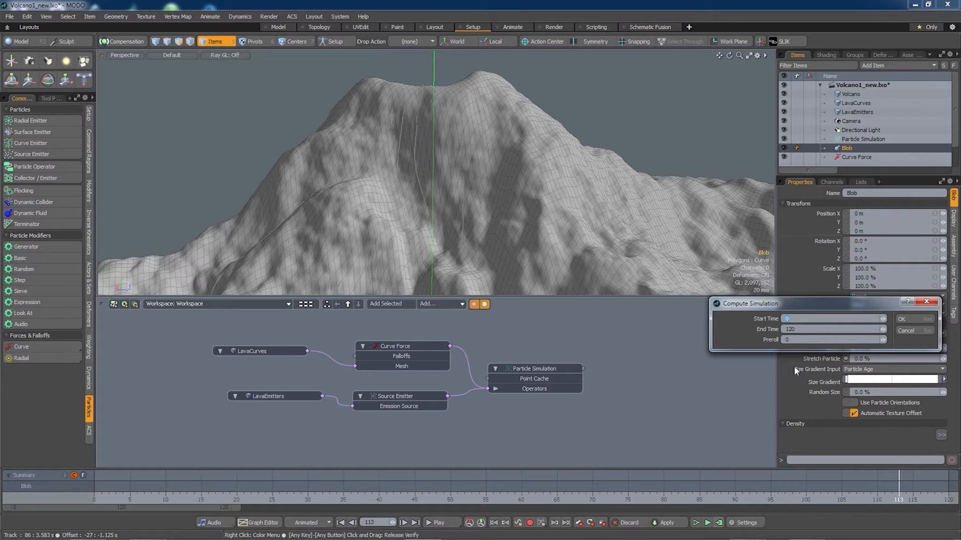
pyautogui.click(898, 316)
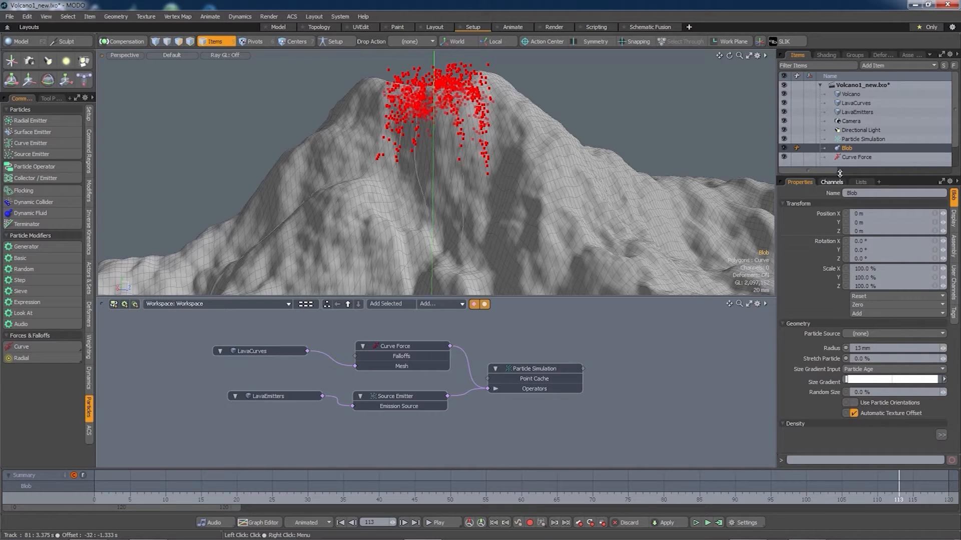
# Step: Add the Blob to the workspace and connect the Particle Simulation to its Particle Source input
pyautogui.moveTo(847, 149); pyautogui.dragTo(651, 376)
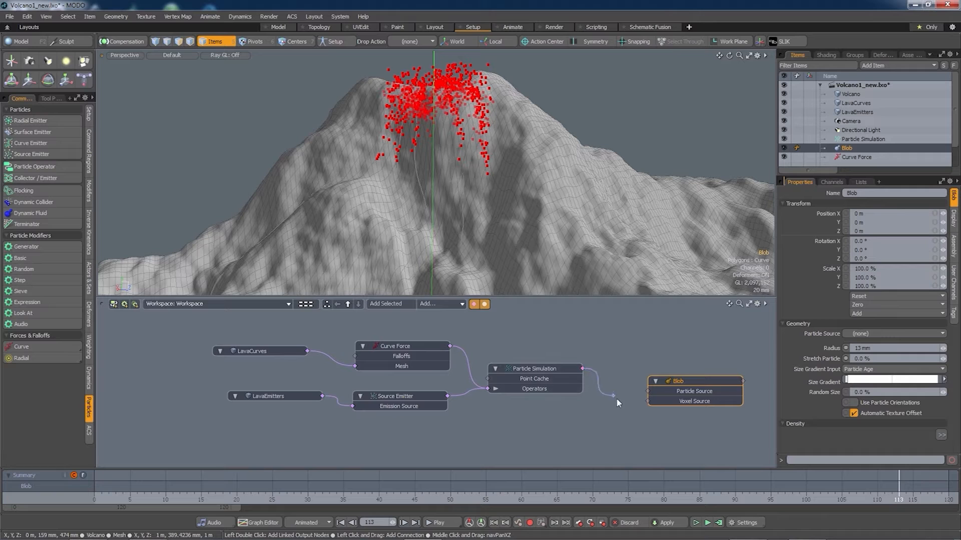
pyautogui.moveTo(651, 400); pyautogui.dragTo(650, 393)
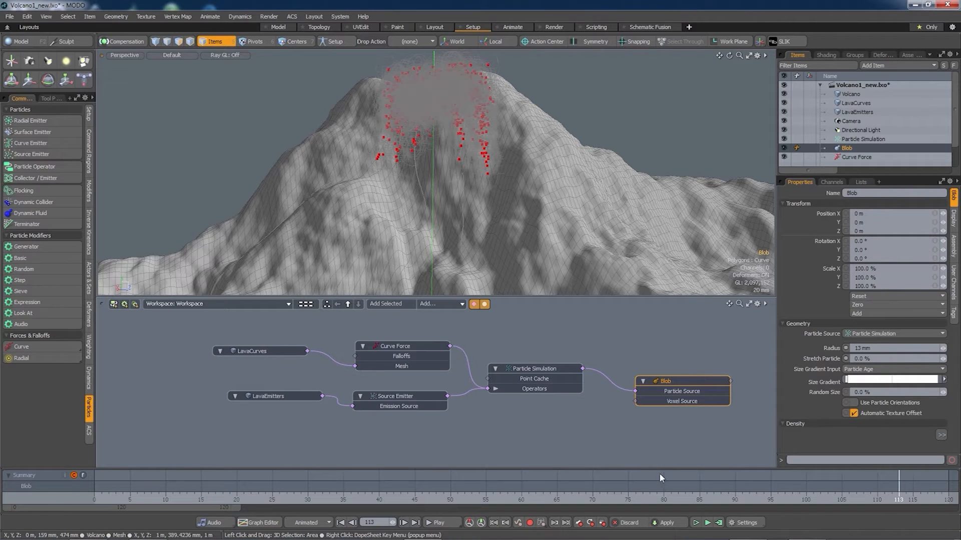
# Step: Open the render preview and examine the blob lava on the volcano
pyautogui.press('F8')
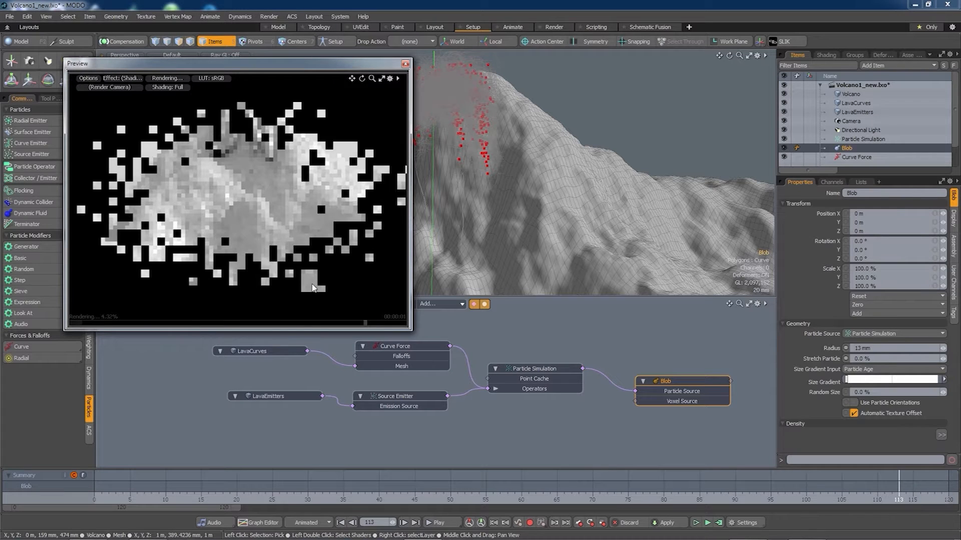
pyautogui.press('alt')
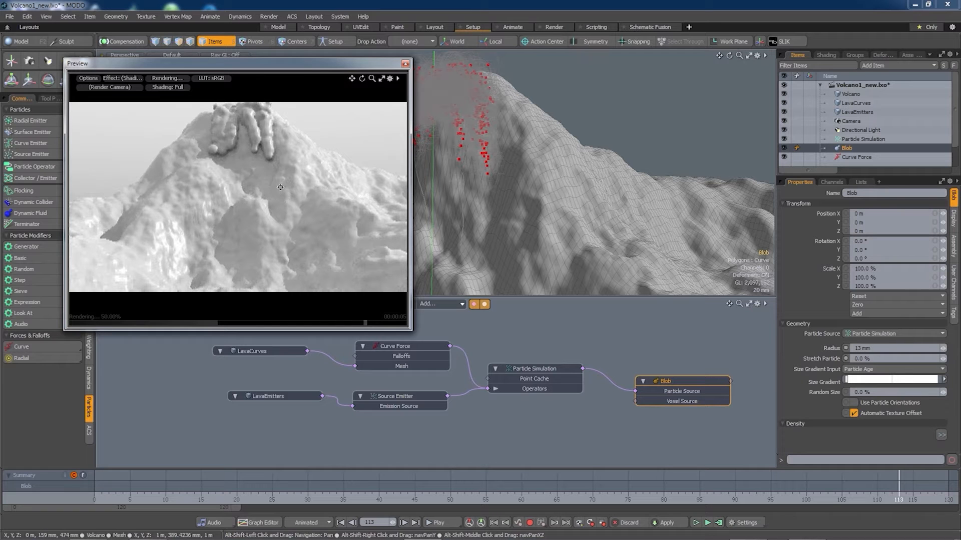
pyautogui.keyDown('alt'); pyautogui.keyDown('shift'); pyautogui.moveTo(286, 197); pyautogui.dragTo(271, 225); pyautogui.keyUp('shift'); pyautogui.keyUp('alt')
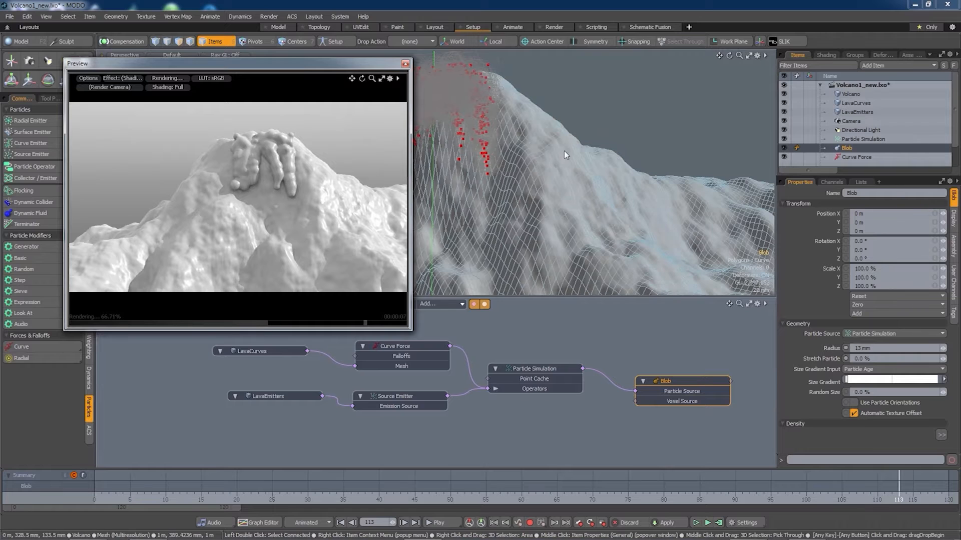
# Step: Create an item shader for the Blob
pyautogui.click(846, 149)
pyautogui.rightClick(845, 149)
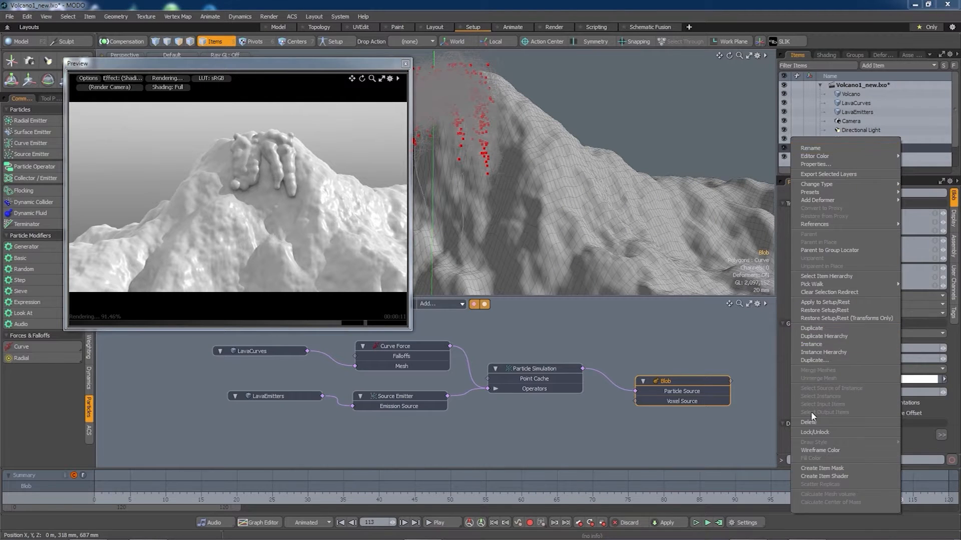
pyautogui.click(820, 468)
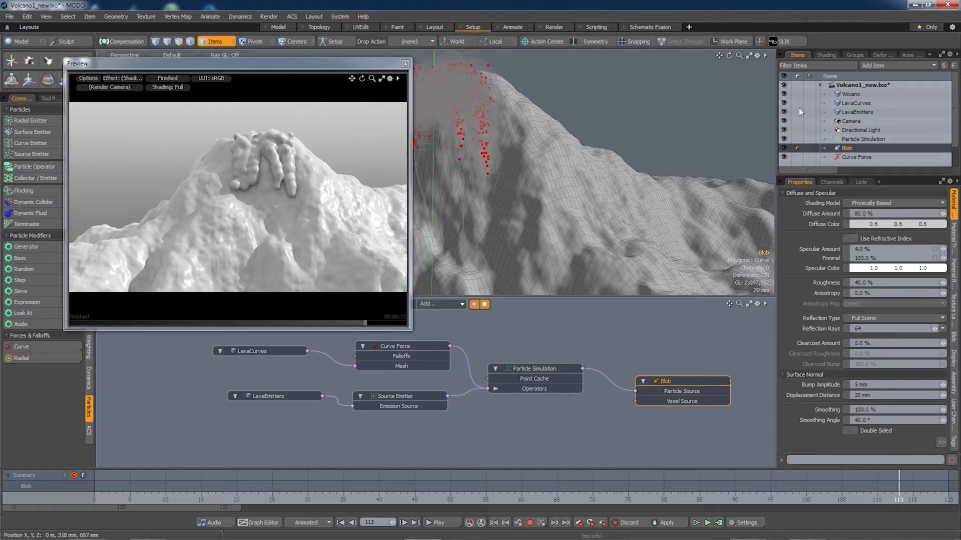
# Step: Set the Blob material's Diffuse Color to red 0.6, 0.0, 0.0
pyautogui.click(826, 55)
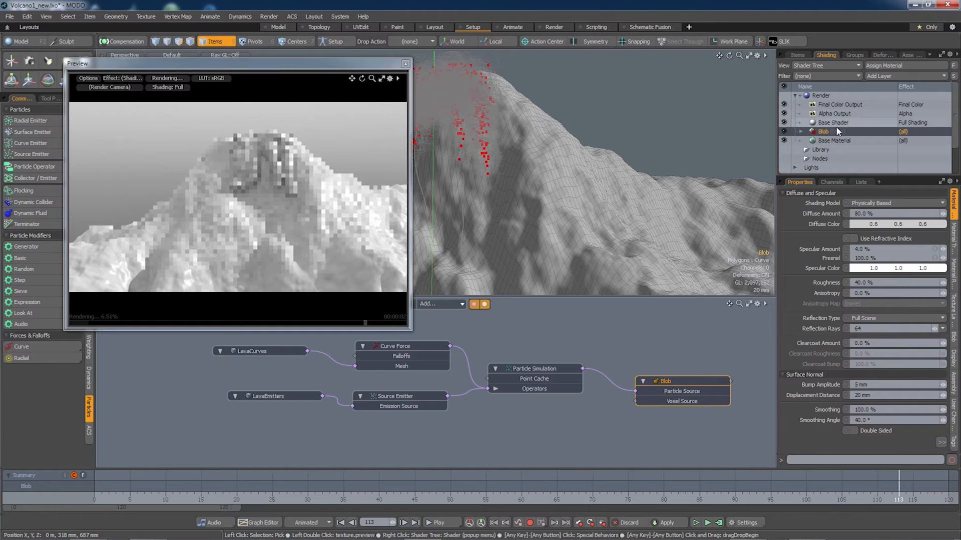
pyautogui.click(801, 131)
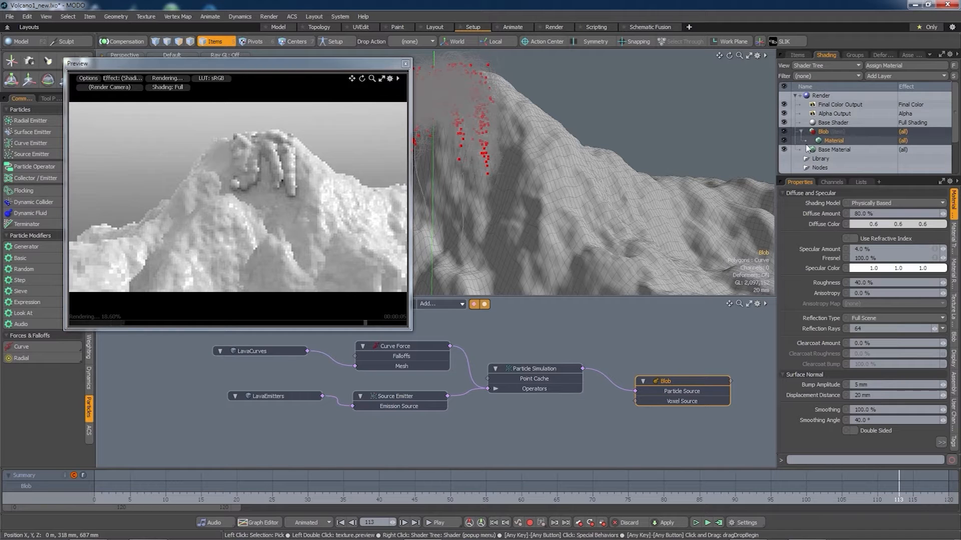
pyautogui.click(831, 140)
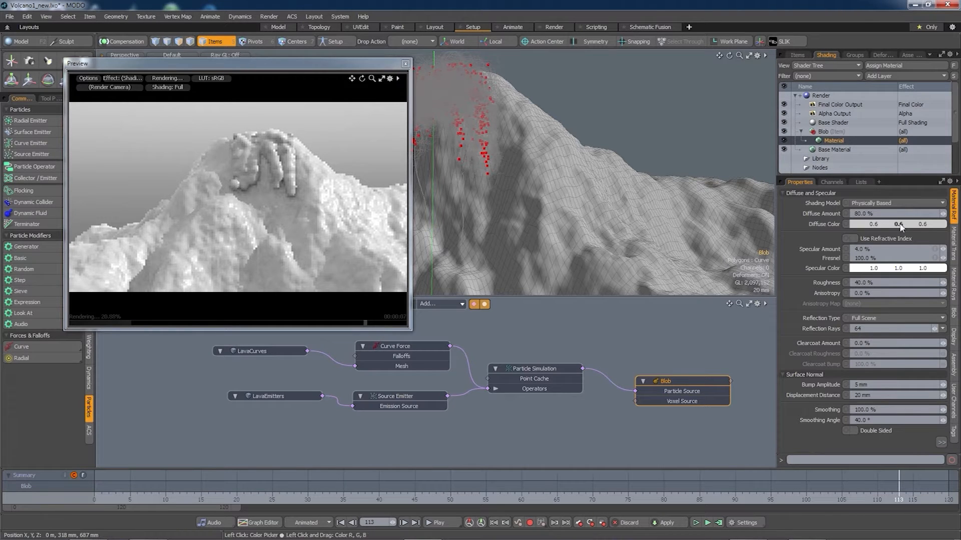
pyautogui.moveTo(900, 224)
pyautogui.mouseDown()
pyautogui.moveTo(868, 224)
pyautogui.moveTo(909, 224)
pyautogui.mouseUp()
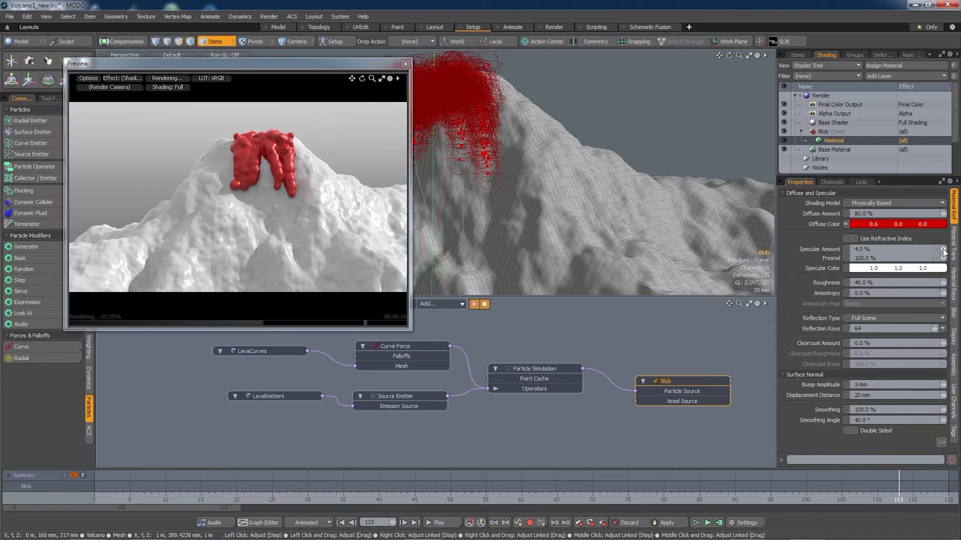
# Step: Set the Blob material's Specular Amount and Fresnel to 0%
pyautogui.moveTo(943, 250); pyautogui.dragTo(933, 250)
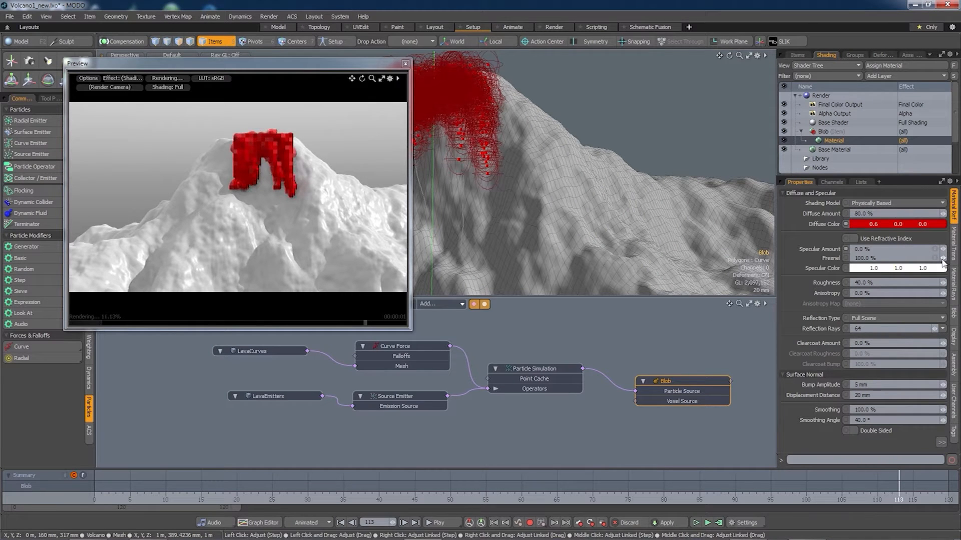
pyautogui.moveTo(943, 258); pyautogui.dragTo(897, 255)
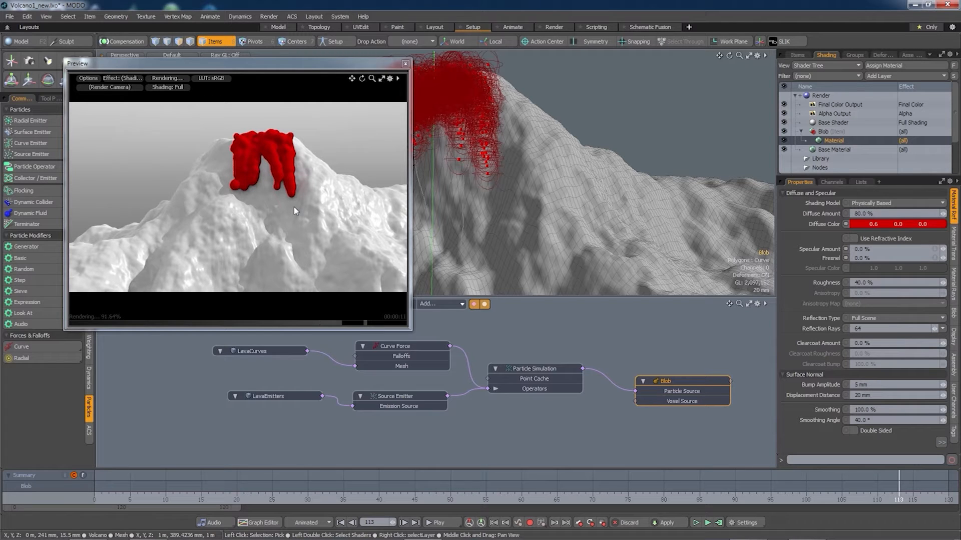
# Step: Set the scene end frame to 480
pyautogui.moveTo(663, 499); pyautogui.dragTo(566, 499)
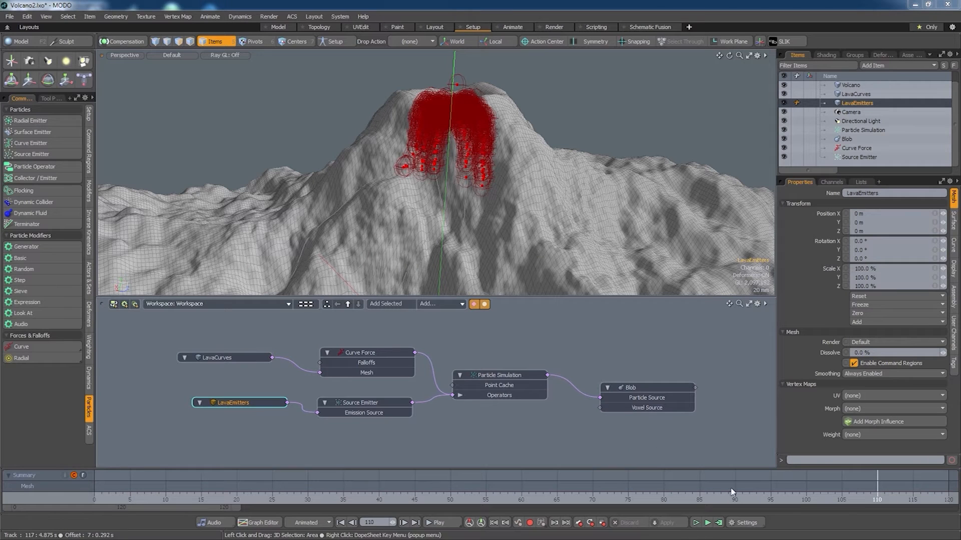
pyautogui.click(745, 523)
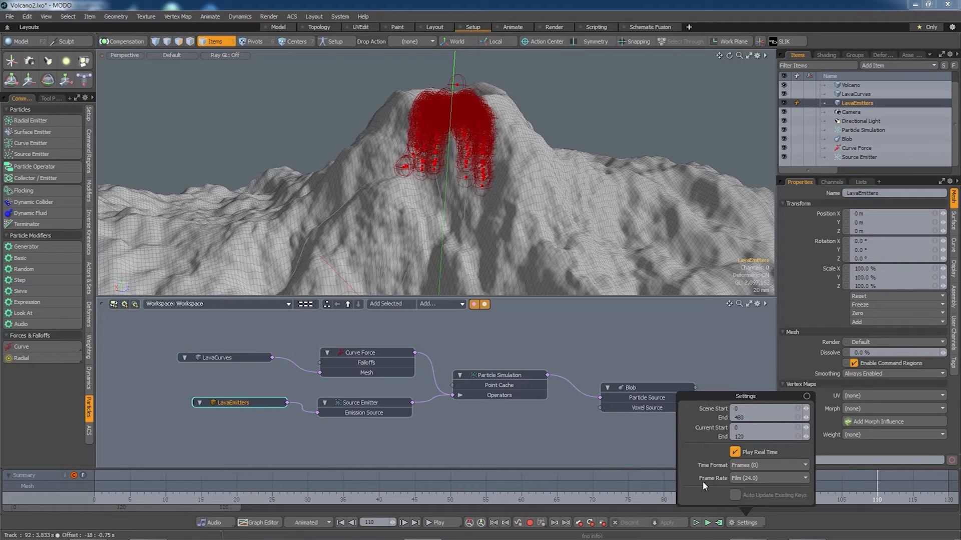
pyautogui.write('480')
pyautogui.press('Return')
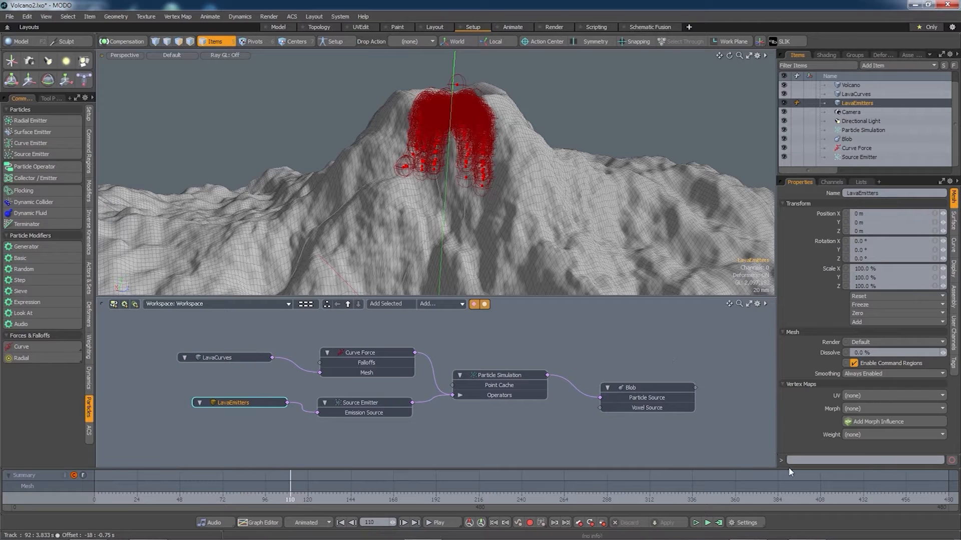
# Step: Compute the particle simulation from frame 0 to 480
pyautogui.click(718, 522)
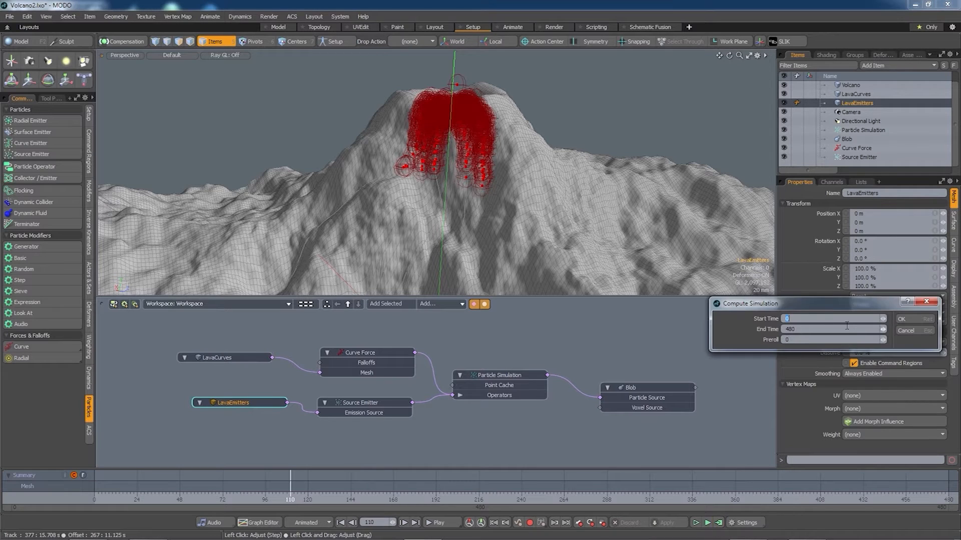
pyautogui.click(904, 320)
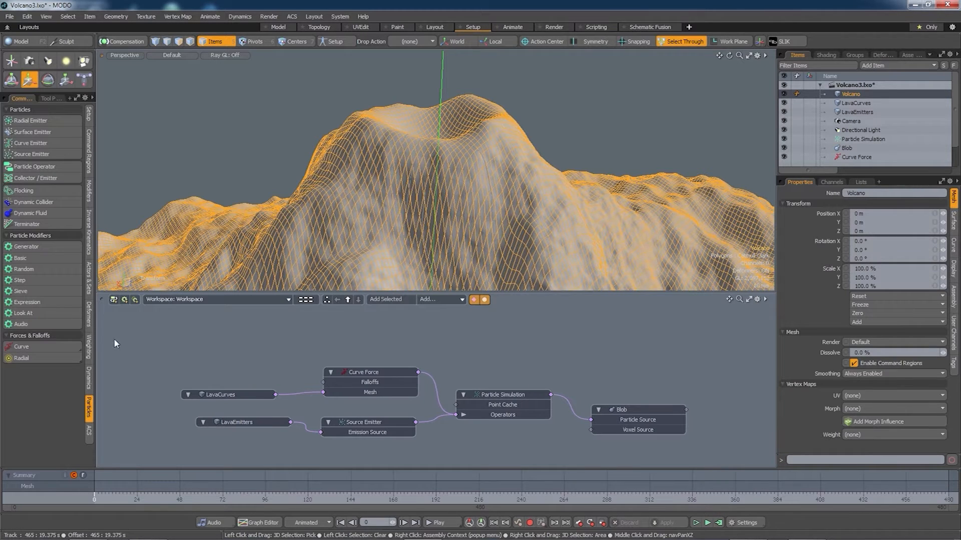
# Step: Add a Terminator particle modifier and connect it to the Particle Simulation's operators
pyautogui.click(47, 226)
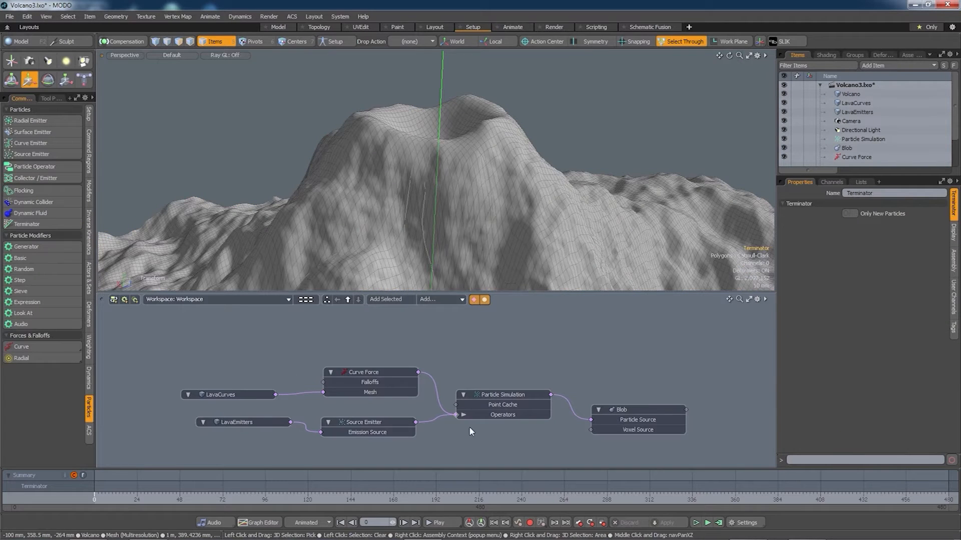
pyautogui.moveTo(397, 412); pyautogui.dragTo(390, 331)
pyautogui.press('alt')
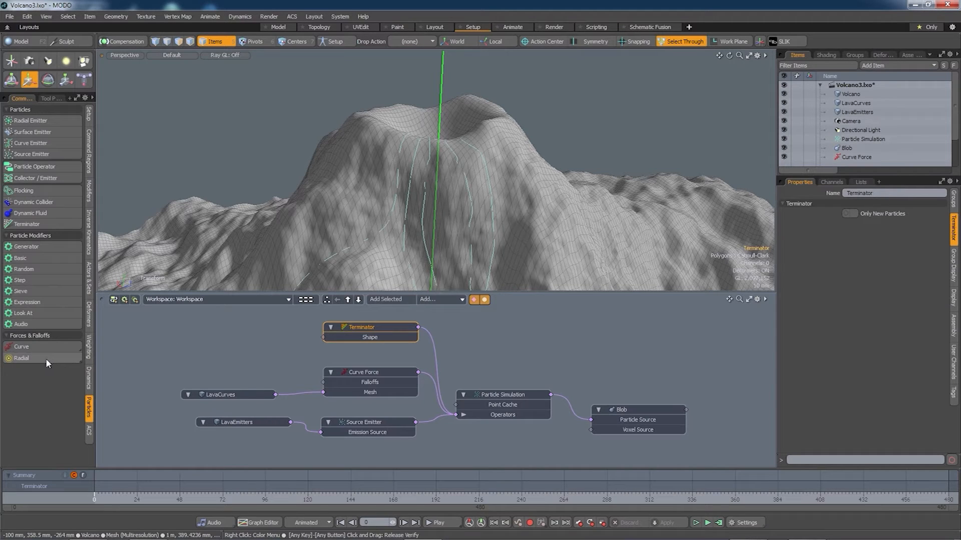
# Step: Add a Radial falloff to the schematic and connect it to the Terminator's Shape input
pyautogui.click(29, 359)
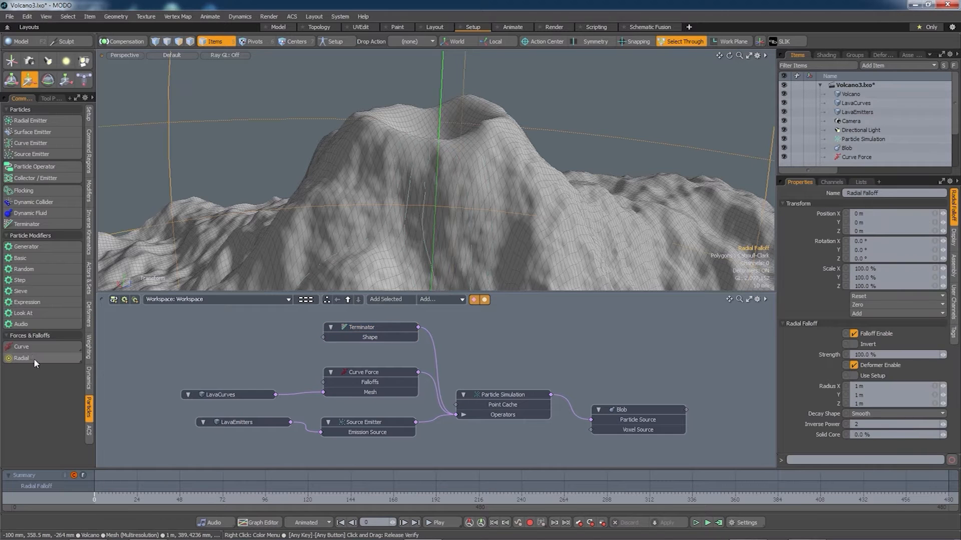
pyautogui.scroll(-8, 451, 204)
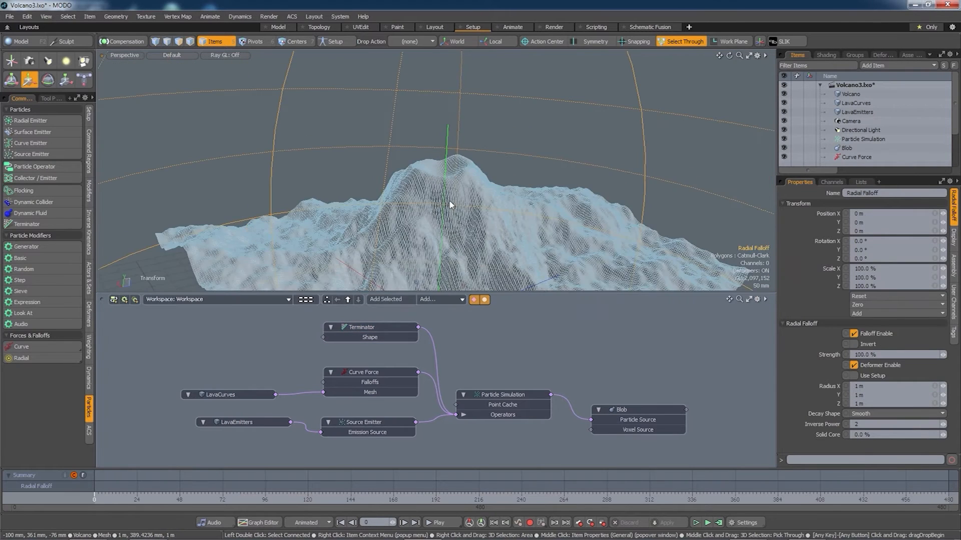
pyautogui.keyDown('alt'); pyautogui.moveTo(450, 204); pyautogui.dragTo(465, 265); pyautogui.keyUp('alt')
pyautogui.click(385, 299)
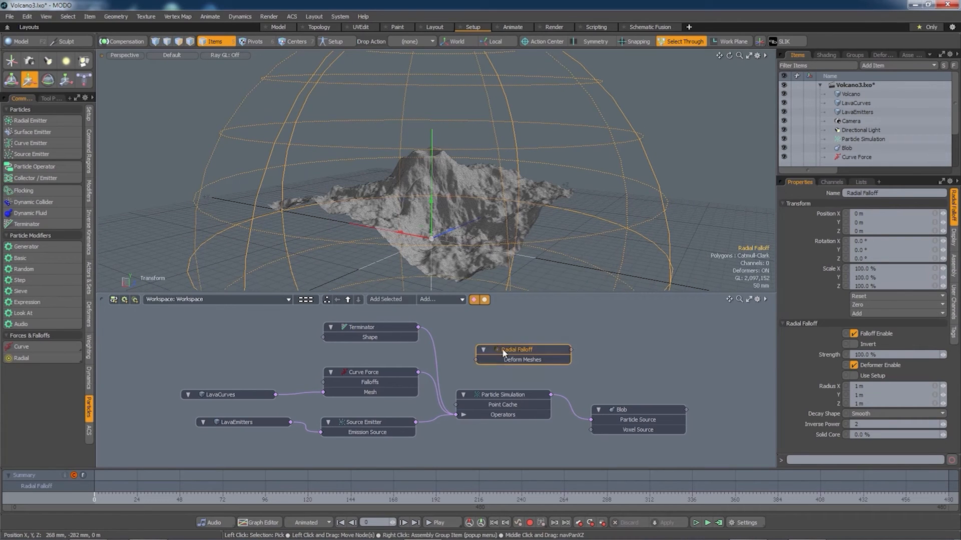
pyautogui.click(272, 341)
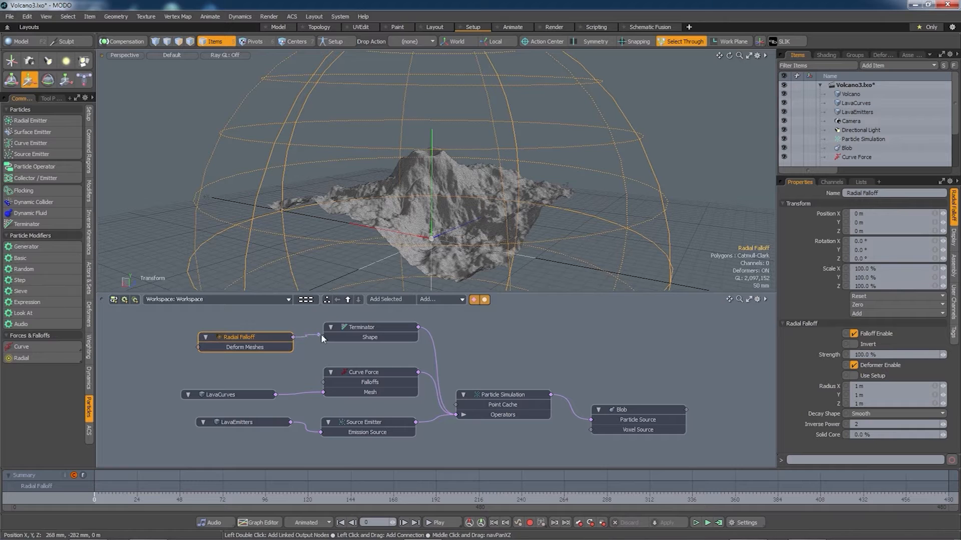
pyautogui.moveTo(326, 343); pyautogui.dragTo(326, 342)
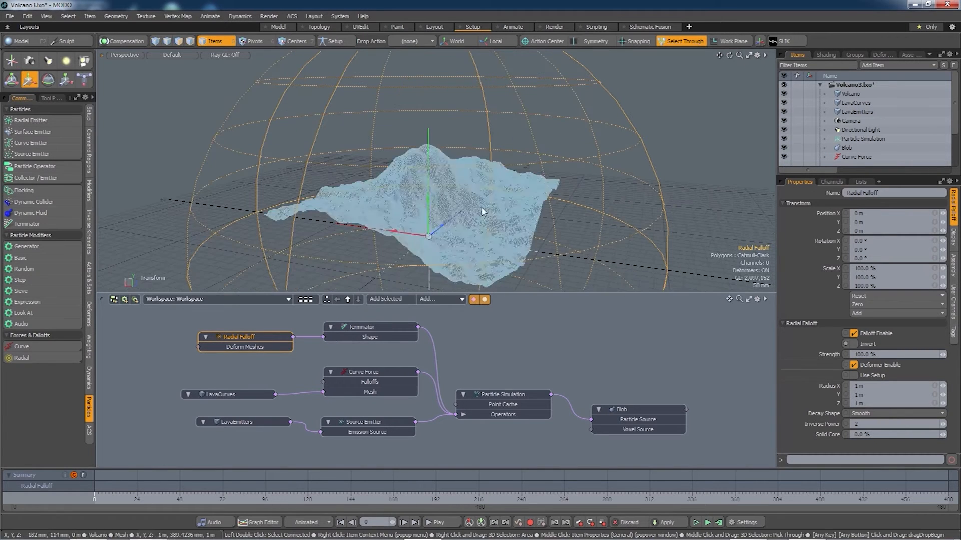
# Step: Switch to the front view and set the action center to Automatic
pyautogui.keyDown('alt'); pyautogui.moveTo(483, 212); pyautogui.dragTo(456, 177); pyautogui.keyUp('alt')
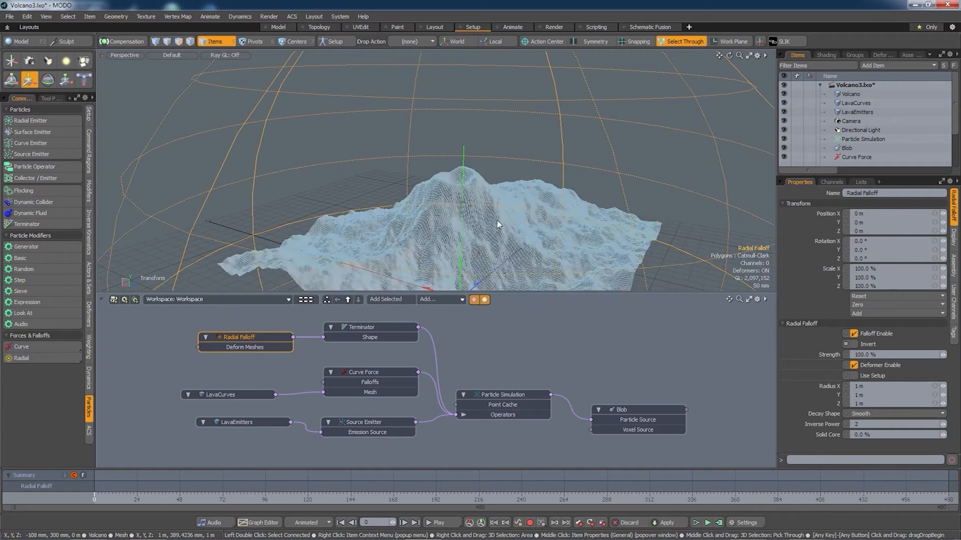
pyautogui.keyDown('alt'); pyautogui.moveTo(497, 221); pyautogui.dragTo(490, 222); pyautogui.keyUp('alt')
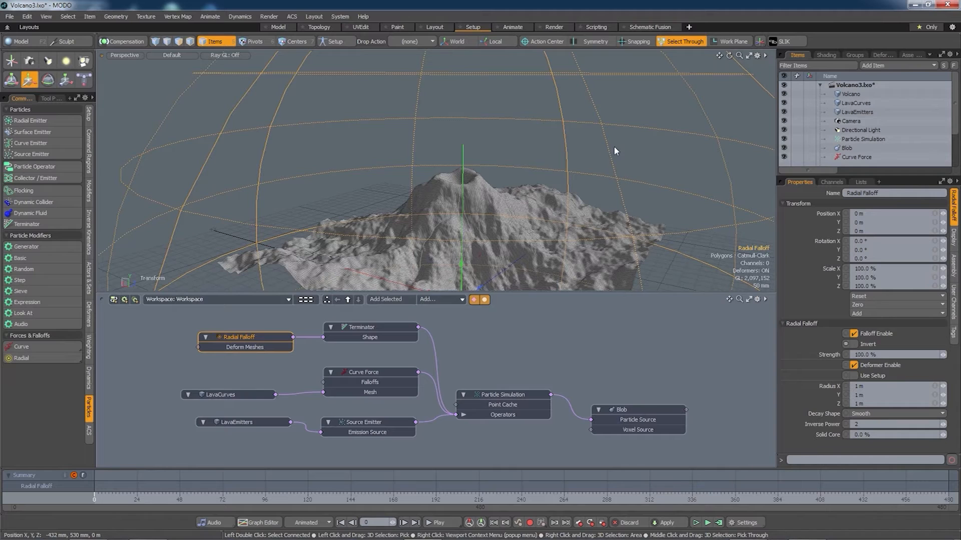
pyautogui.press('space')
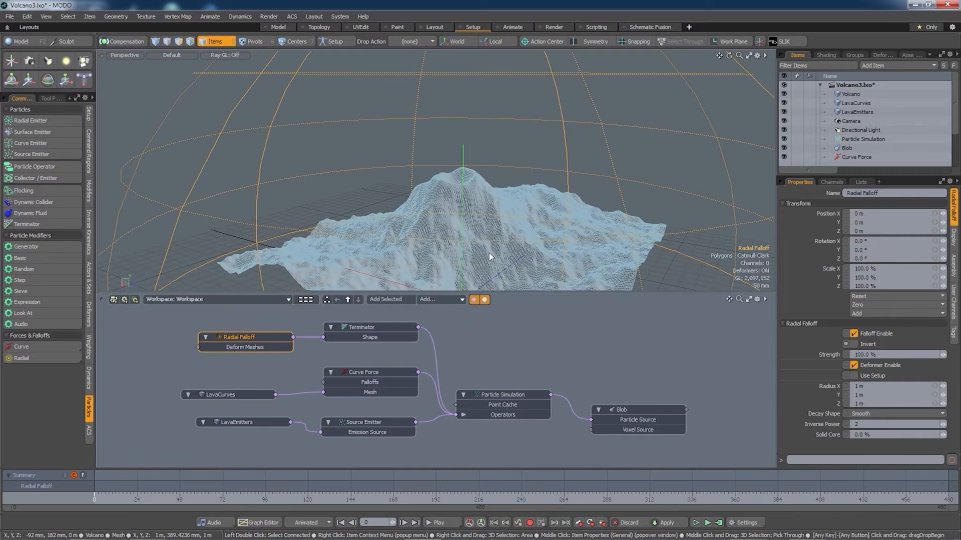
pyautogui.hotkey('ctrl', 'space')
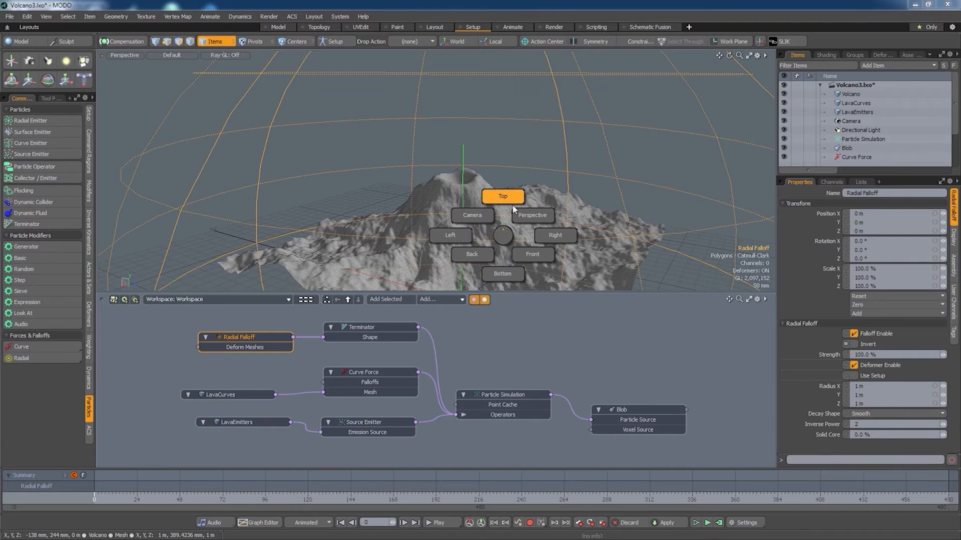
pyautogui.click(532, 257)
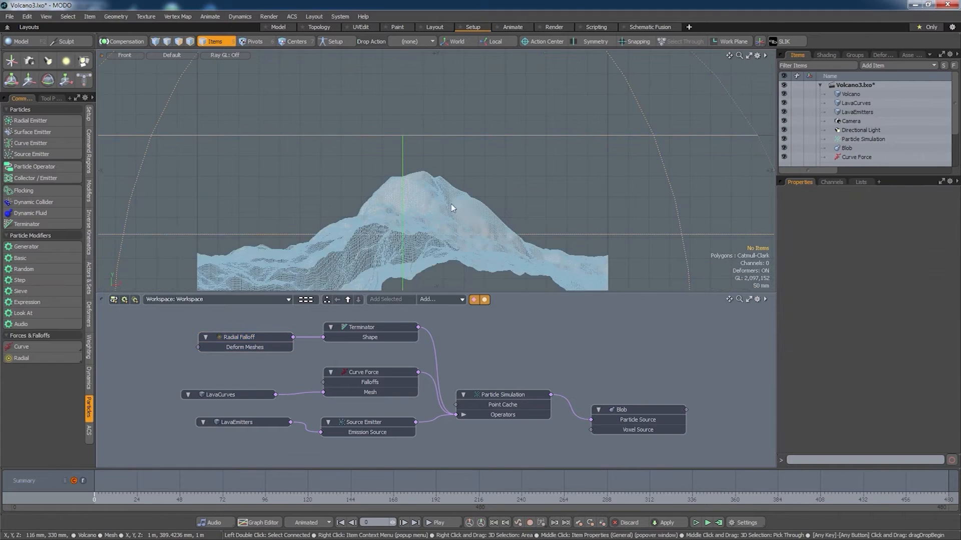
pyautogui.scroll(-2, 405, 264)
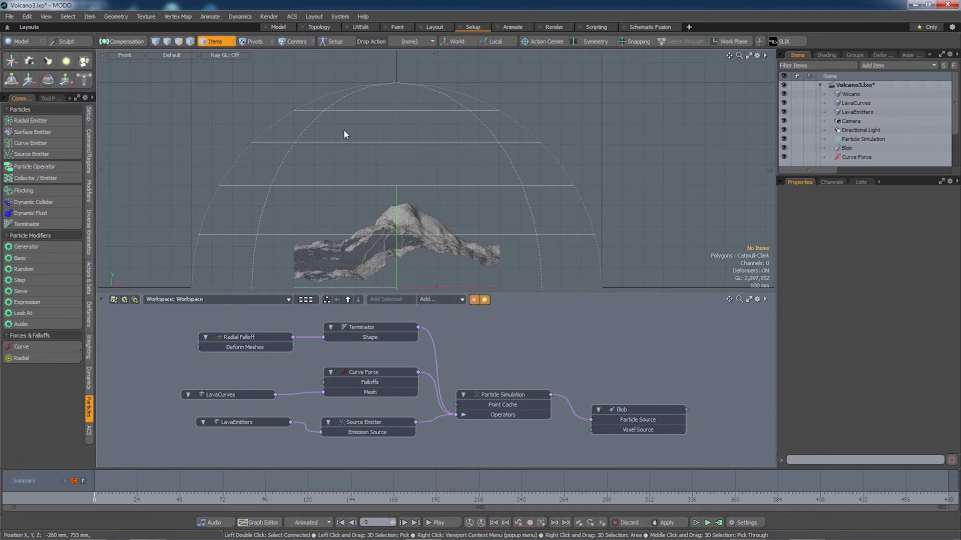
pyautogui.click(537, 42)
pyautogui.click(536, 53)
# Step: Move the Radial falloff up above the volcano peak to about X 8 mm, Y 425 mm
pyautogui.press('y')
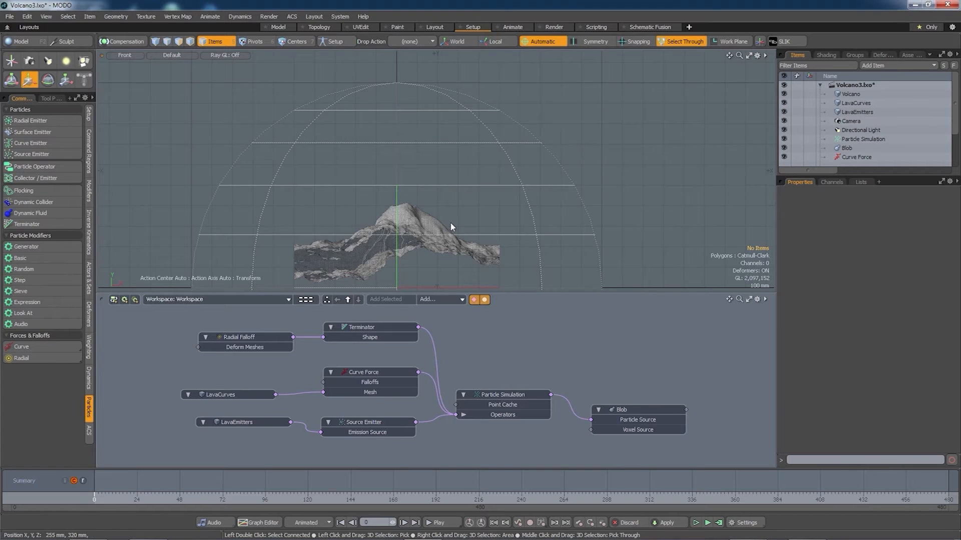
pyautogui.click(398, 276)
pyautogui.moveTo(444, 228); pyautogui.dragTo(444, 152)
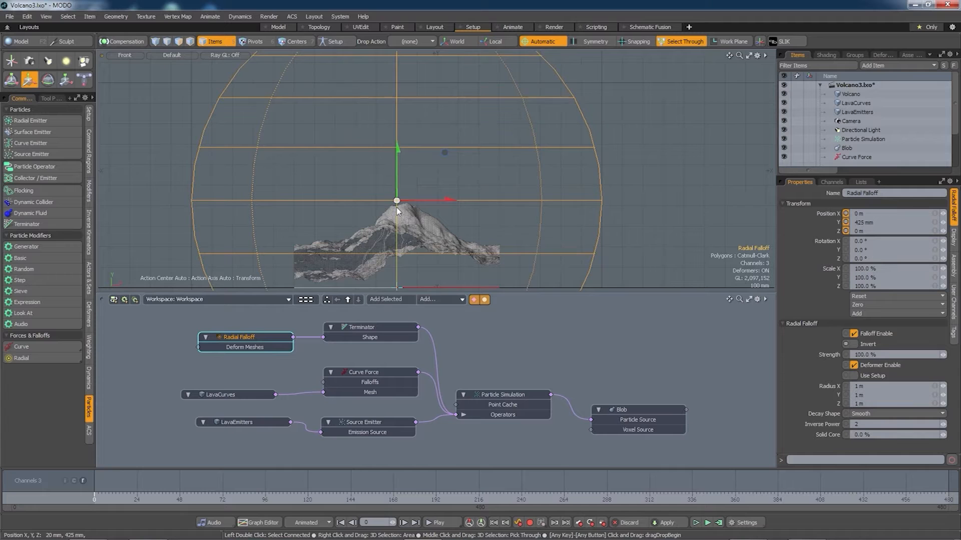
pyautogui.scroll(5, 397, 210)
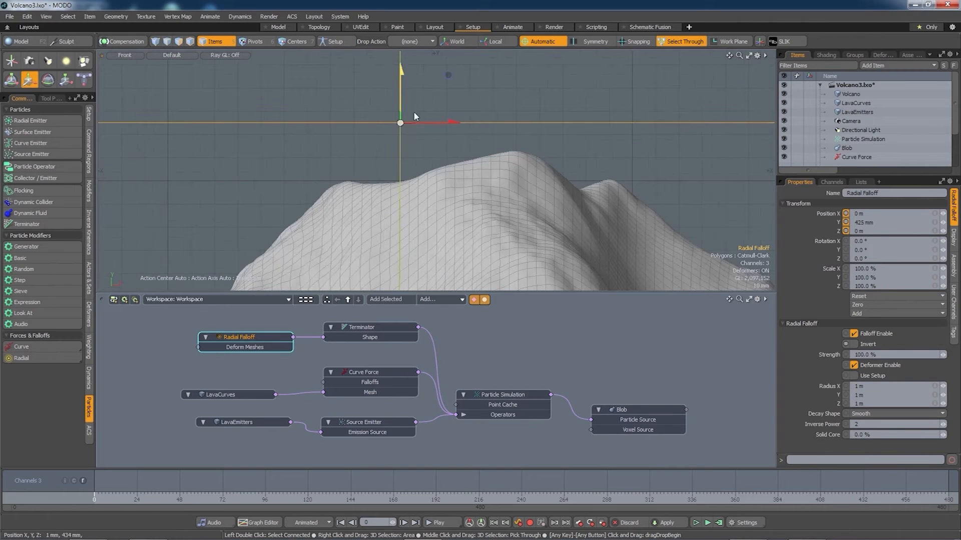
pyautogui.moveTo(453, 122); pyautogui.dragTo(472, 122)
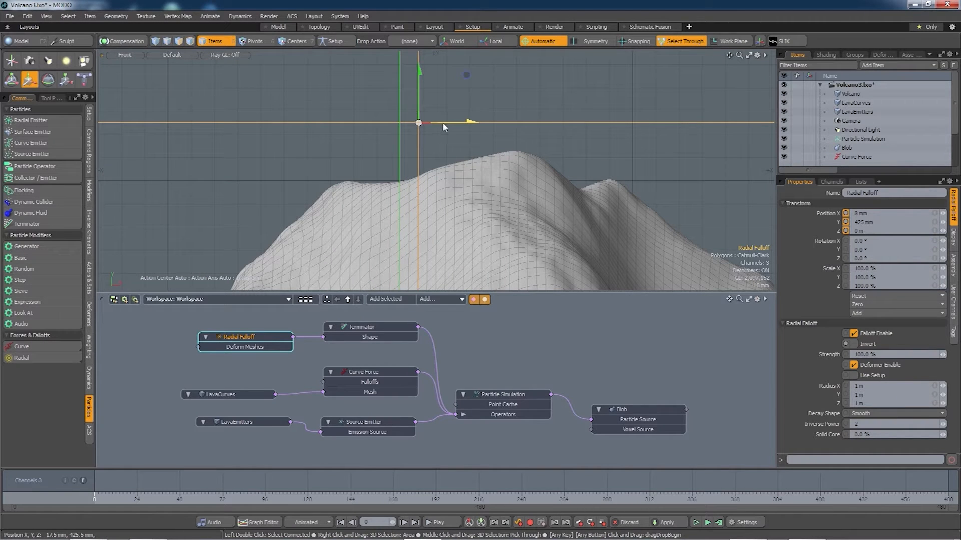
pyautogui.scroll(-6, 451, 125)
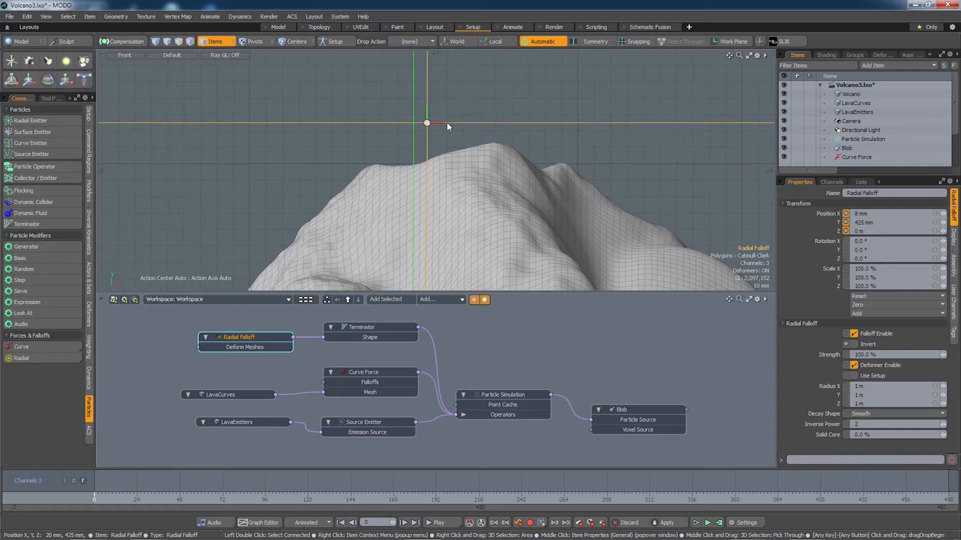
pyautogui.scroll(2, 465, 140)
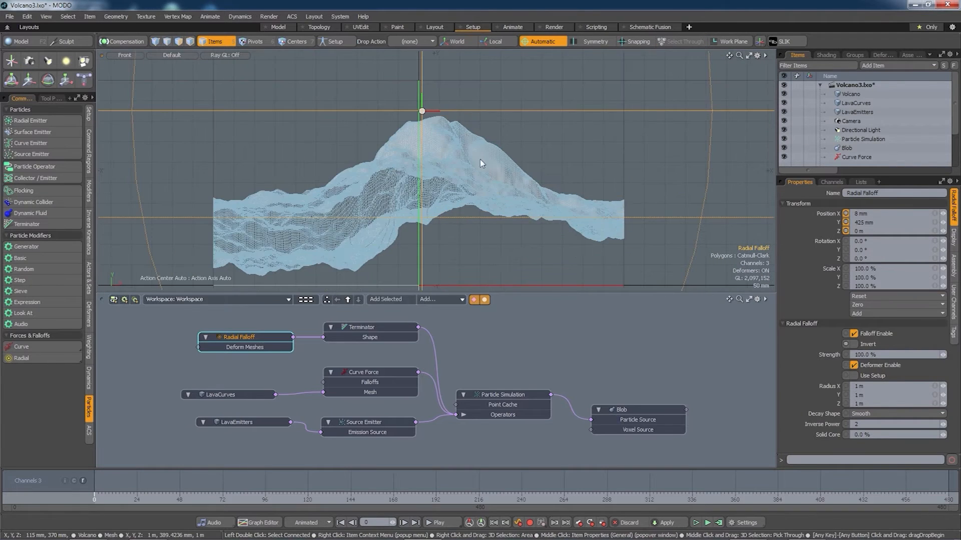
# Step: Shrink the Radial falloff's radius to about 65.7 mm on all three axes
pyautogui.click(935, 396)
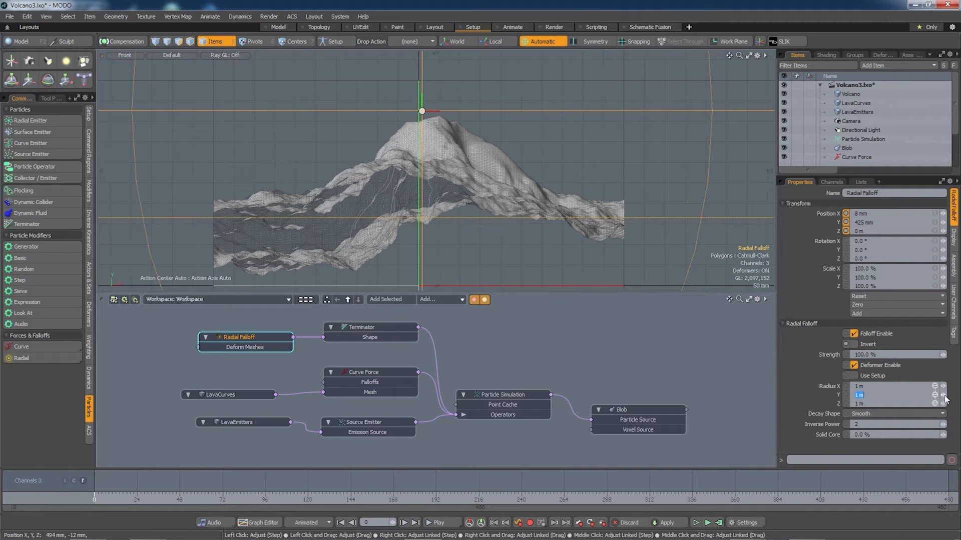
pyautogui.moveTo(943, 399); pyautogui.dragTo(911, 401)
pyautogui.scroll(2, 454, 145)
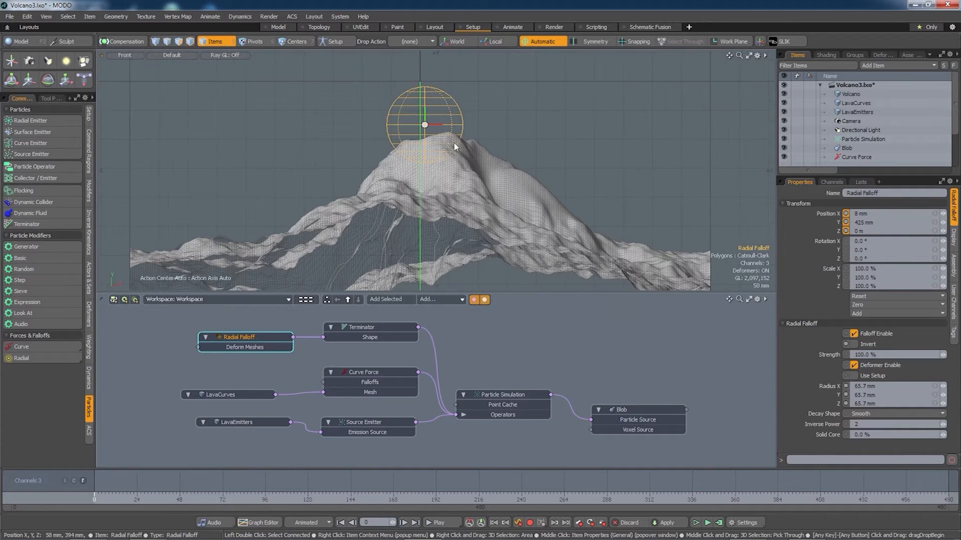
# Step: Reposition the falloff over the crater to about X -4 mm, Y 468 mm
pyautogui.press('w')
pyautogui.moveTo(427, 103); pyautogui.dragTo(451, 93)
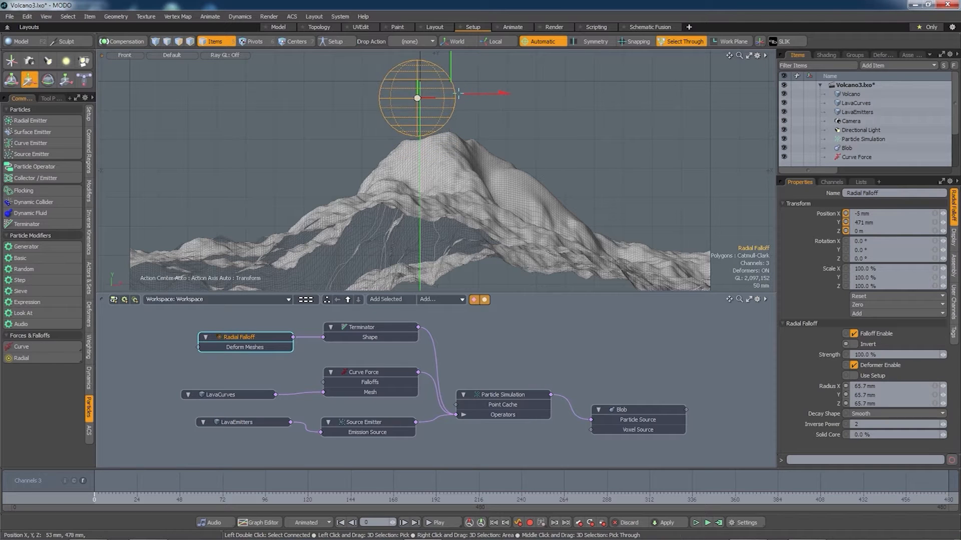
pyautogui.keyDown('alt'); pyautogui.keyDown('shift'); pyautogui.moveTo(488, 126); pyautogui.dragTo(548, 159); pyautogui.keyUp('shift'); pyautogui.keyUp('alt')
pyautogui.moveTo(518, 125); pyautogui.dragTo(518, 126)
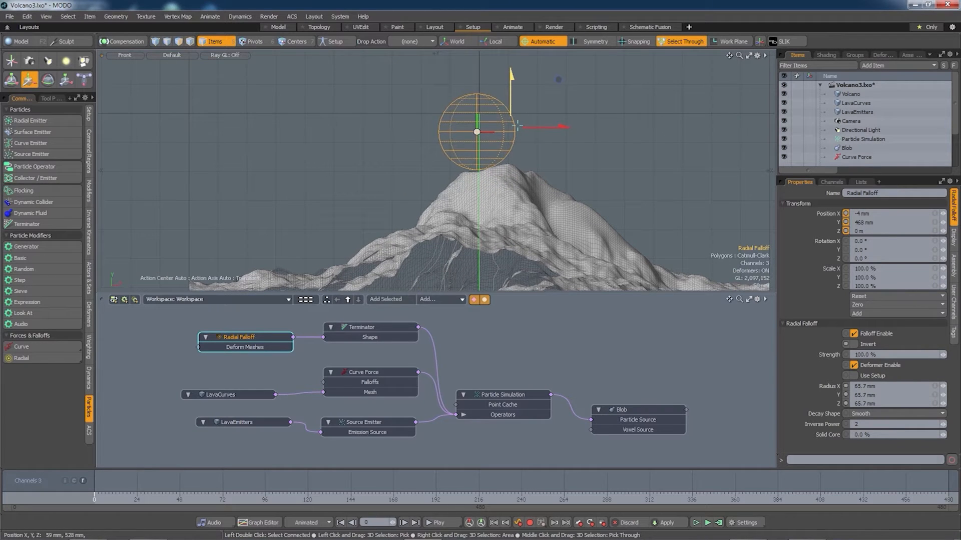
pyautogui.scroll(3, 515, 135)
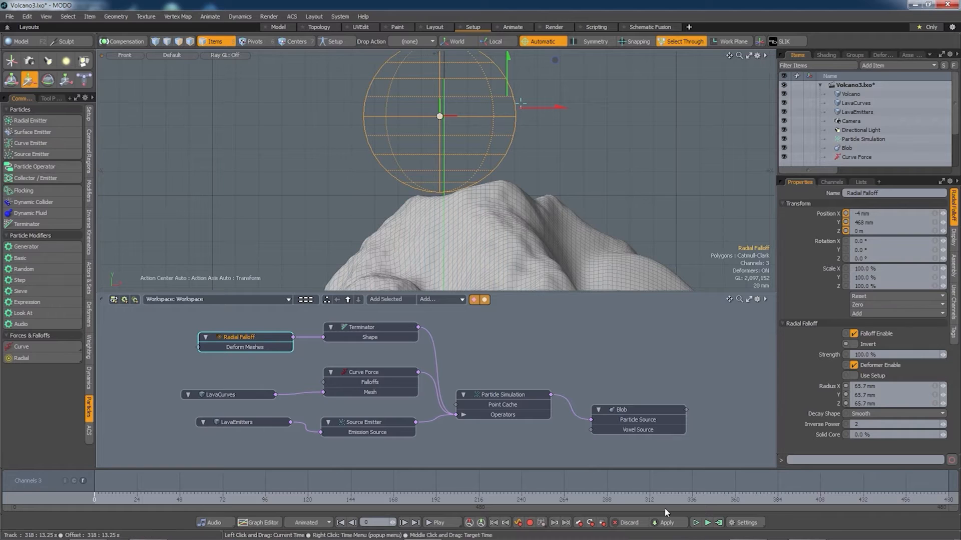
# Step: Recompute the simulation from frame 0 to 480 and scrub the timeline to frame 225
pyautogui.click(719, 522)
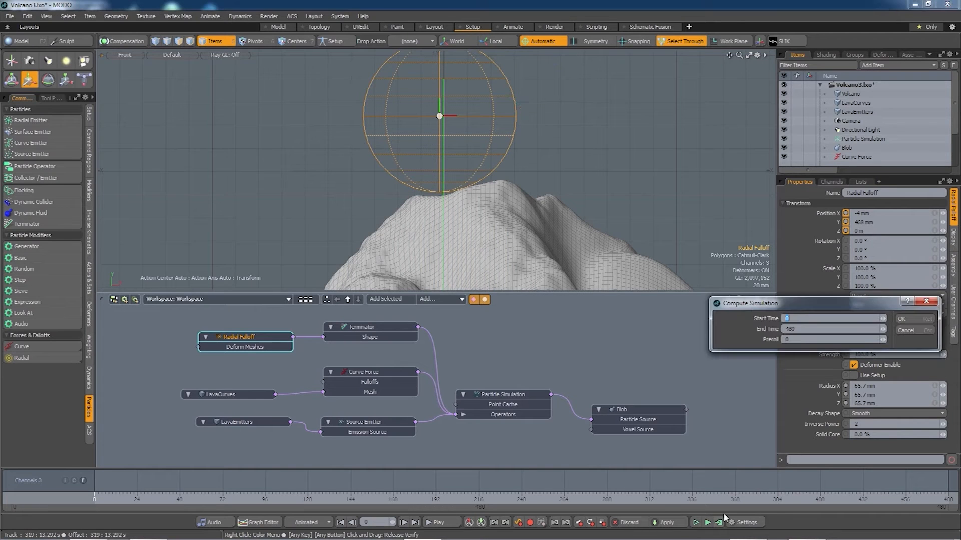
pyautogui.click(906, 319)
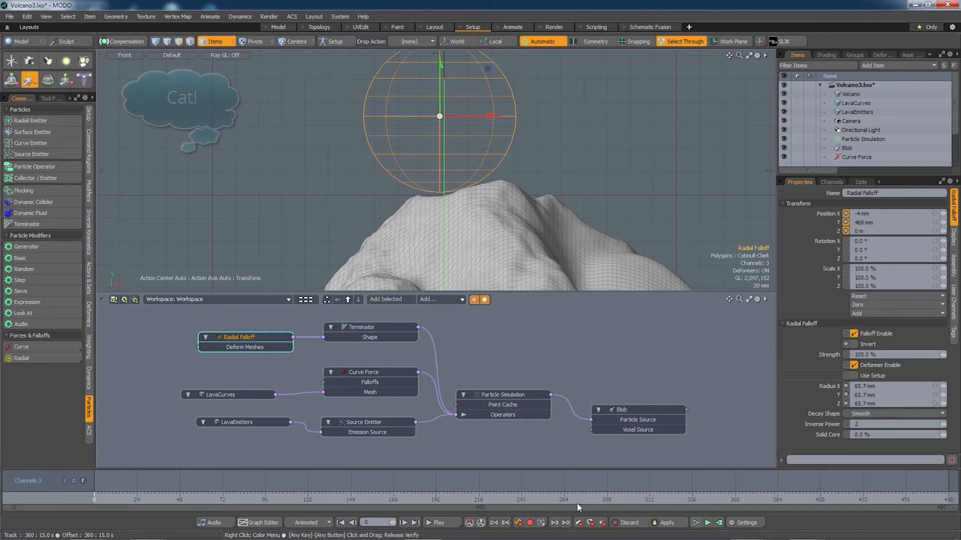
pyautogui.moveTo(98, 502); pyautogui.dragTo(948, 500)
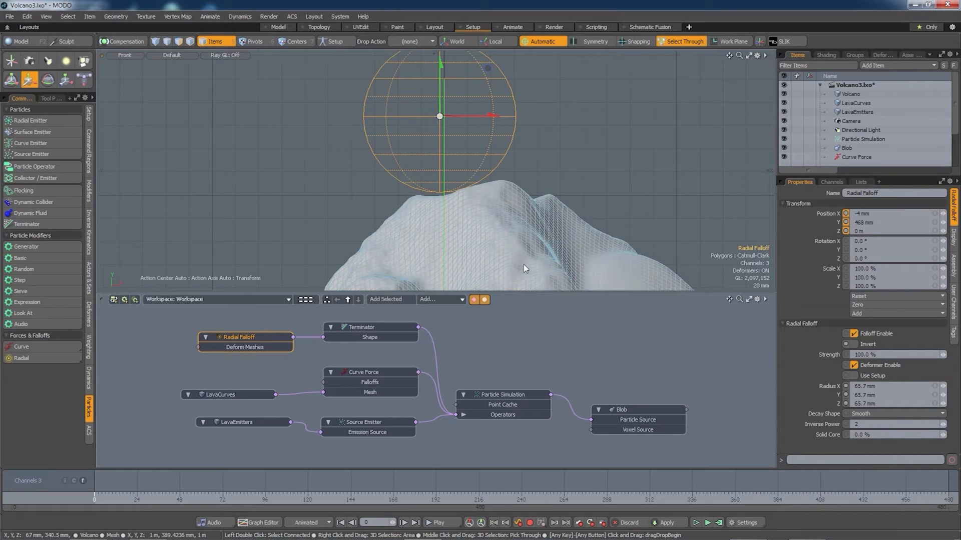
pyautogui.moveTo(245, 501); pyautogui.dragTo(495, 501)
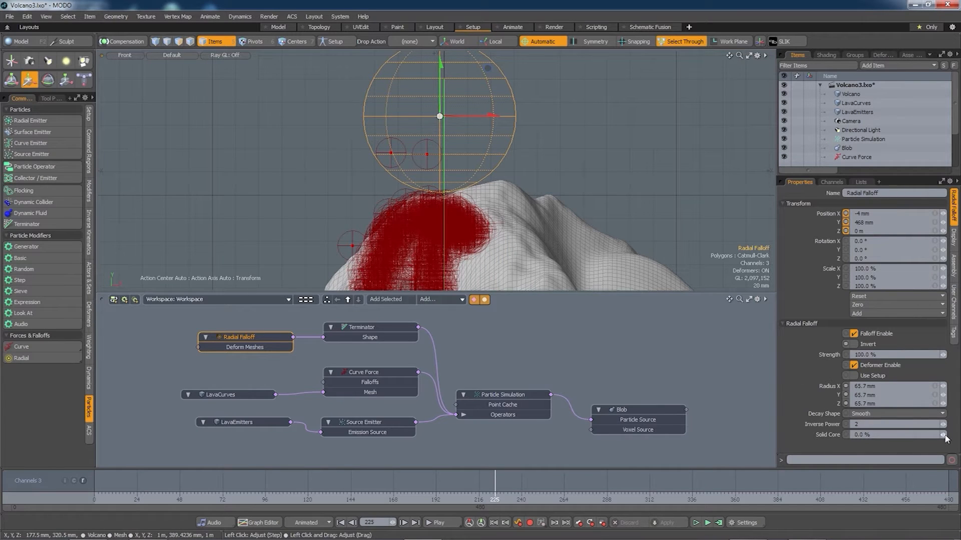
# Step: Set the falloff's Solid Core to 100% and recompute the simulation from frame 0 to 480
pyautogui.moveTo(945, 439); pyautogui.dragTo(960, 438)
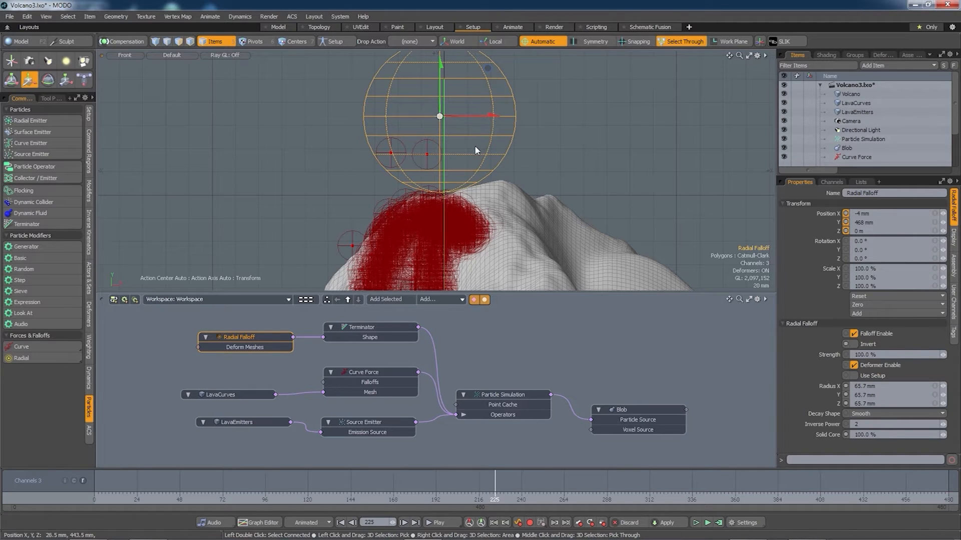
pyautogui.click(718, 522)
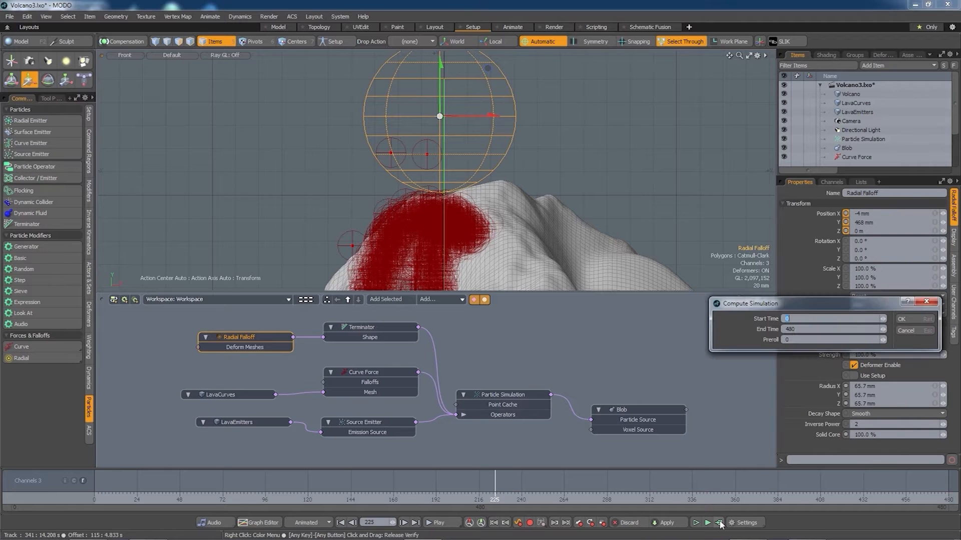
pyautogui.click(911, 319)
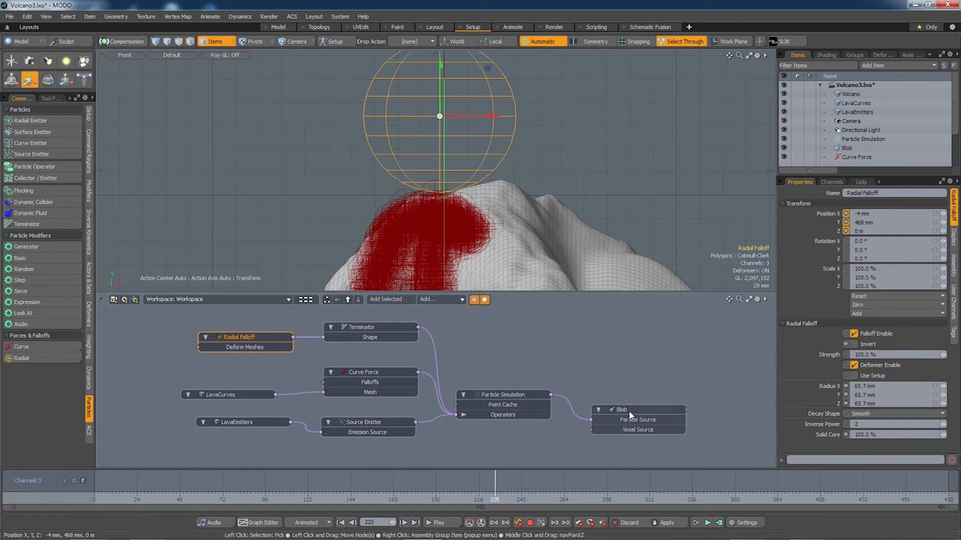
pyautogui.moveTo(499, 500); pyautogui.dragTo(439, 500)
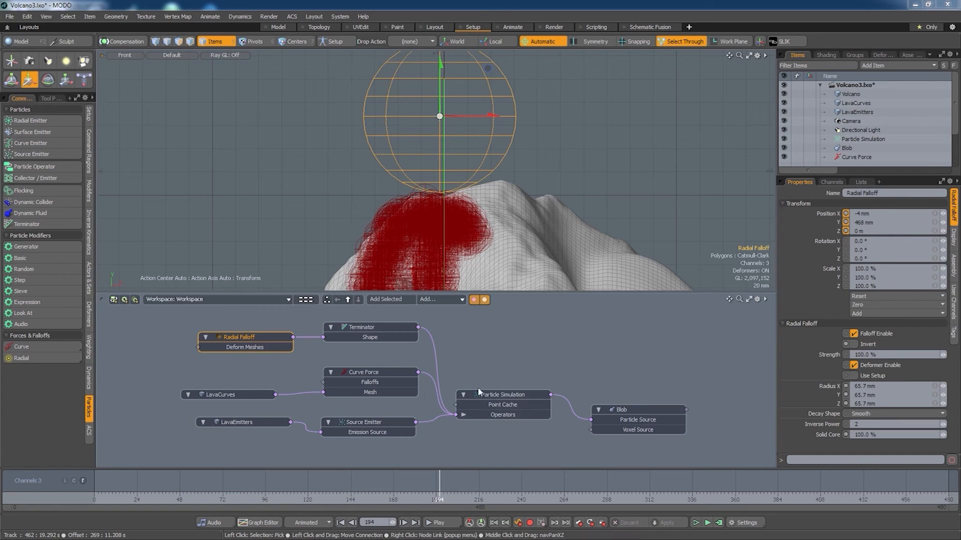
# Step: Create a new schematic workspace named W
pyautogui.click(113, 299)
pyautogui.write('WRK_Lava')
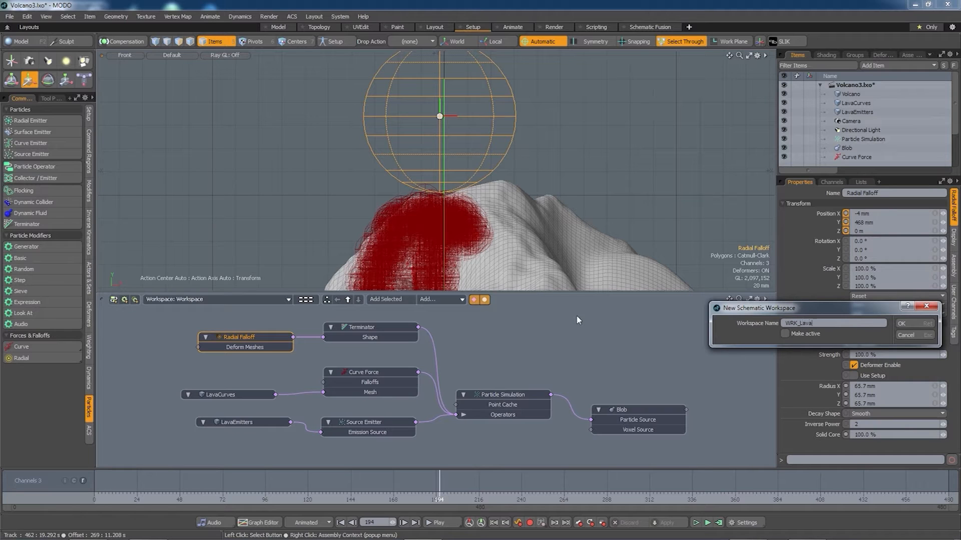
pyautogui.press('Return')
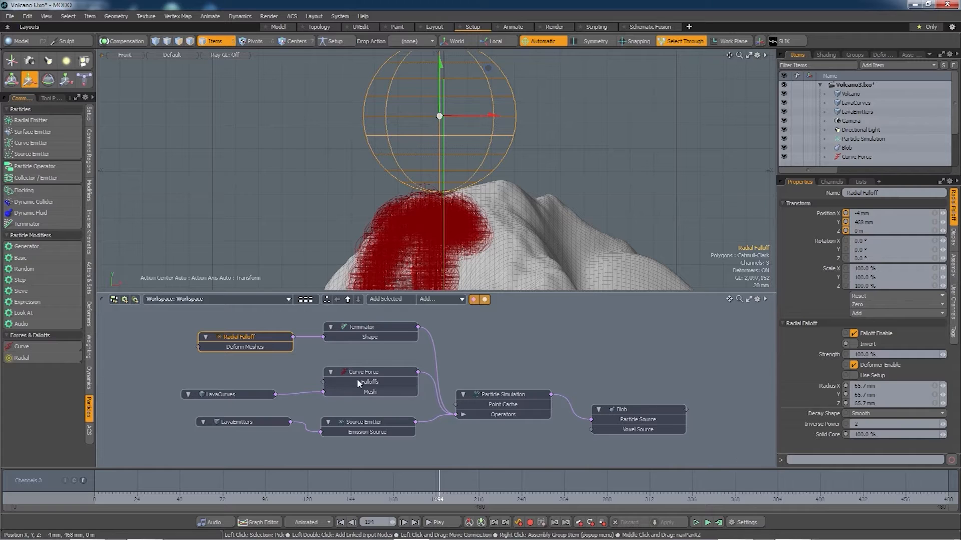
# Step: Select all lava nodes in the schematic and move them into the W workspace
pyautogui.moveTo(152, 317); pyautogui.dragTo(708, 455)
pyautogui.rightClick(646, 419)
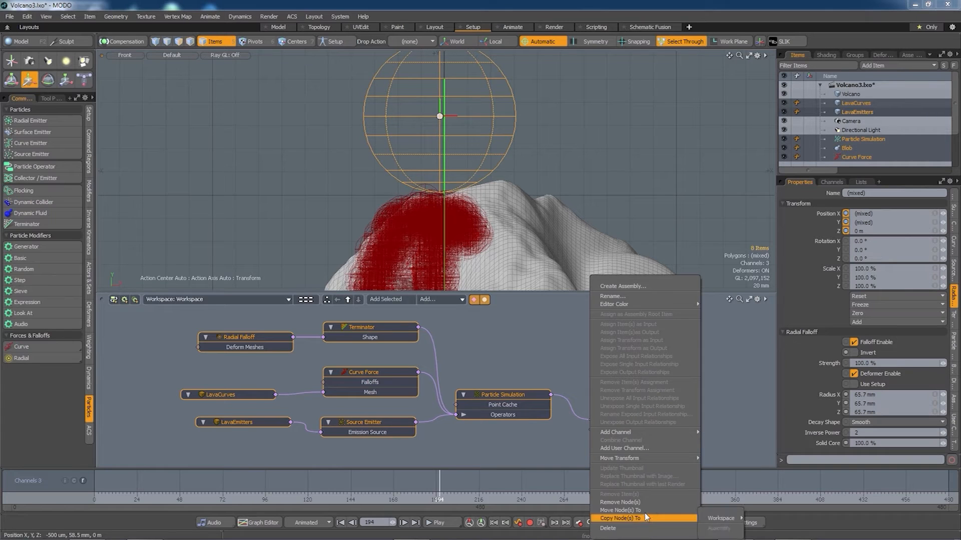
pyautogui.moveTo(645, 510)
pyautogui.moveTo(732, 511)
pyautogui.click(764, 511)
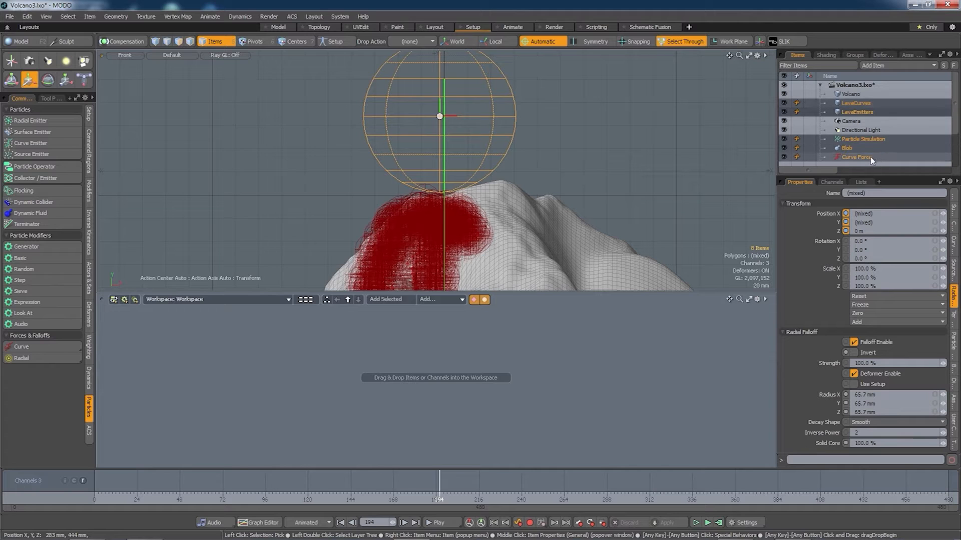
# Step: Group the selected lava items and rename the group GRP_Lava
pyautogui.moveTo(955, 112)
pyautogui.mouseDown()
pyautogui.moveTo(956, 142)
pyautogui.moveTo(953, 113)
pyautogui.mouseUp()
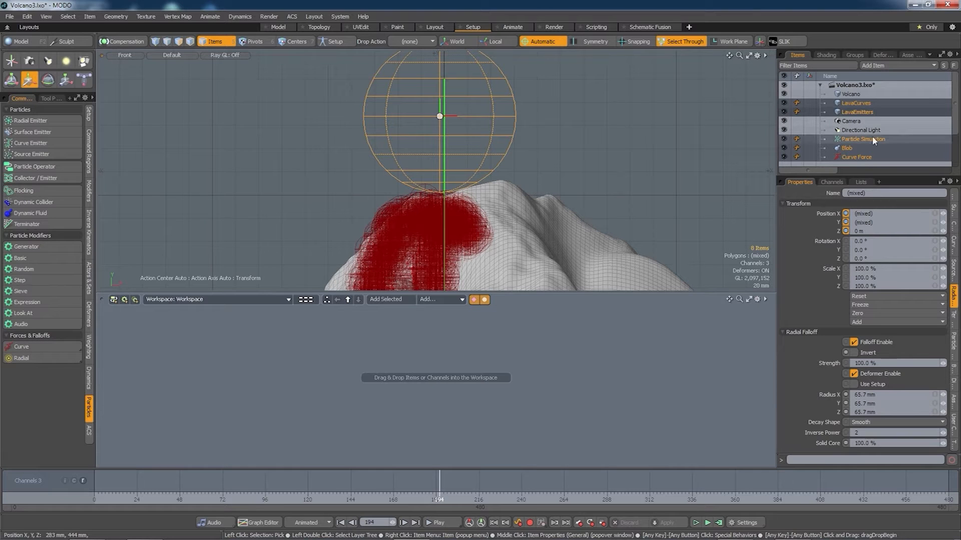
pyautogui.hotkey('ctrl', 'g')
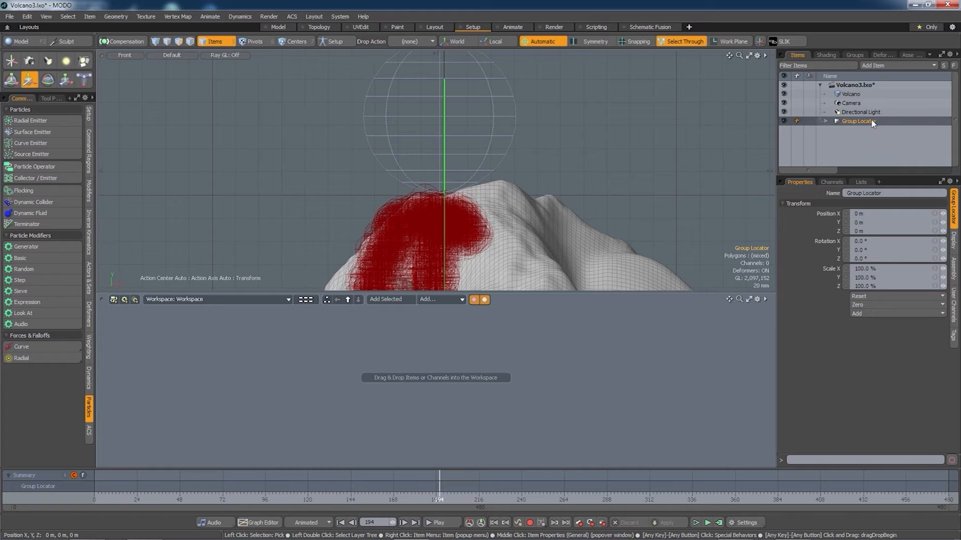
pyautogui.rightClick(873, 125)
pyautogui.click(860, 136)
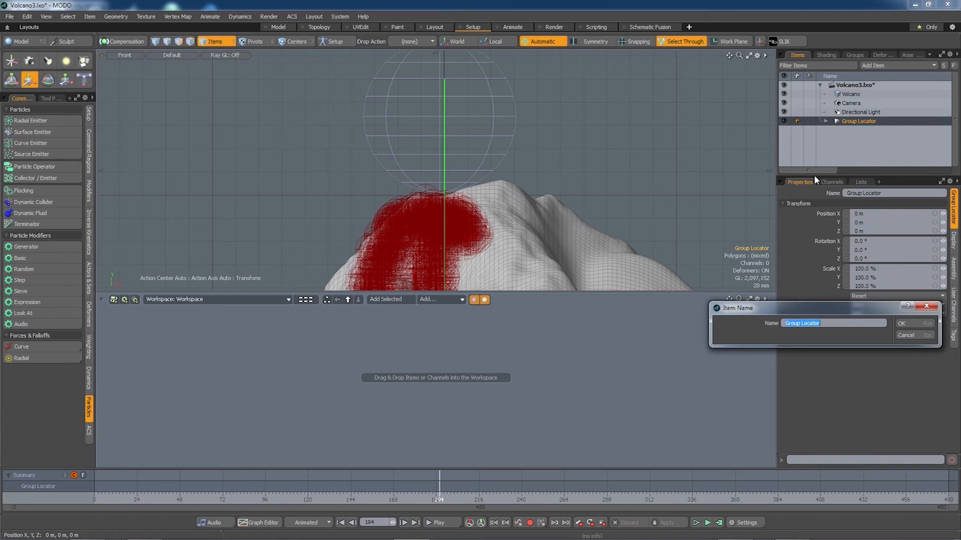
pyautogui.write('GRP_Lava')
pyautogui.press('Return')
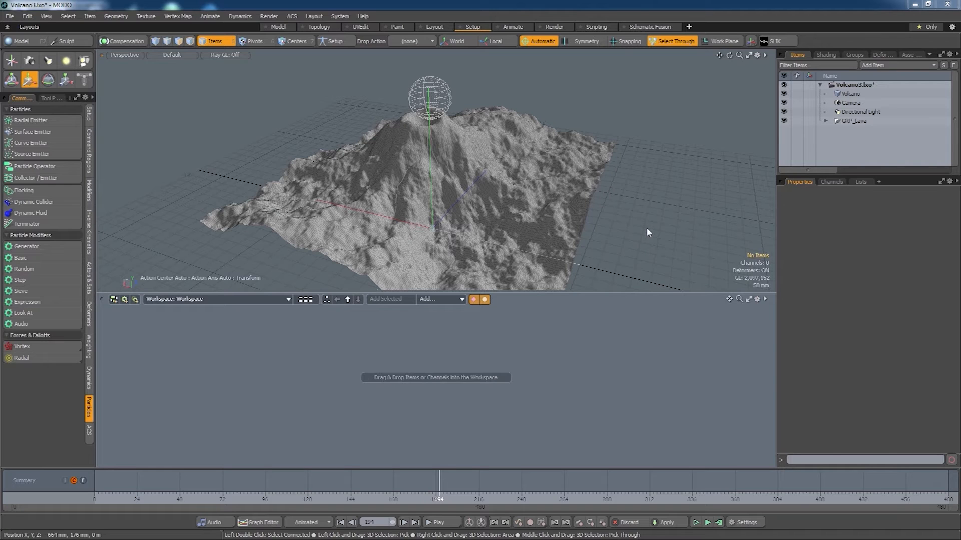
# Step: Hide the GRP_Lava group to show only the volcano terrain
pyautogui.keyDown('alt'); pyautogui.moveTo(644, 234); pyautogui.dragTo(629, 264); pyautogui.keyUp('alt')
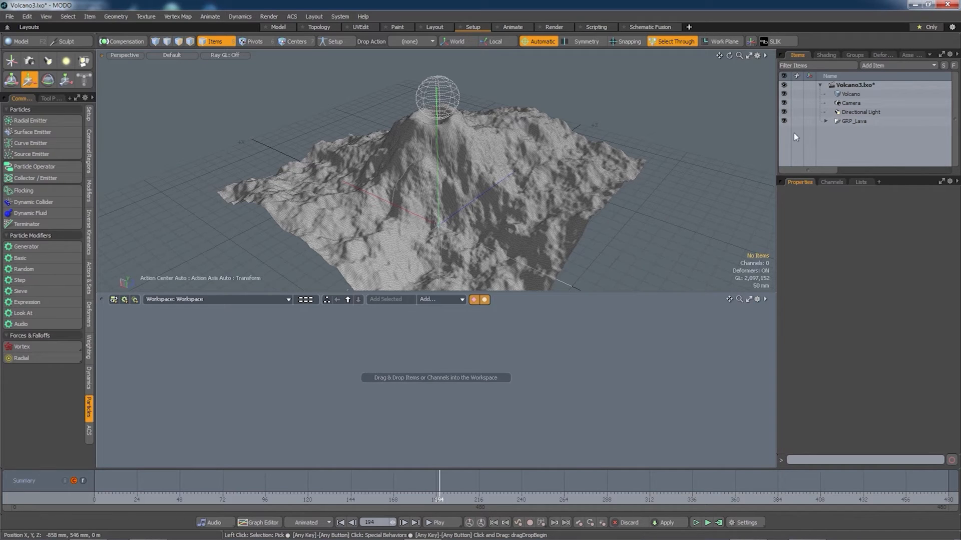
pyautogui.click(784, 120)
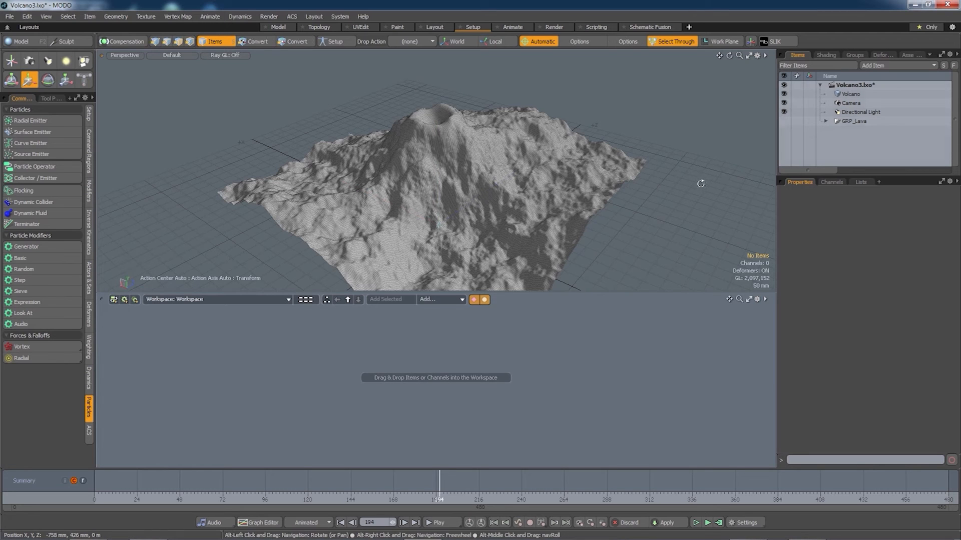
pyautogui.keyDown('alt'); pyautogui.moveTo(719, 175); pyautogui.dragTo(641, 195); pyautogui.keyUp('alt')
pyautogui.keyDown('alt'); pyautogui.moveTo(504, 146); pyautogui.dragTo(442, 218); pyautogui.keyUp('alt')
pyautogui.click(452, 151)
pyautogui.click(653, 158)
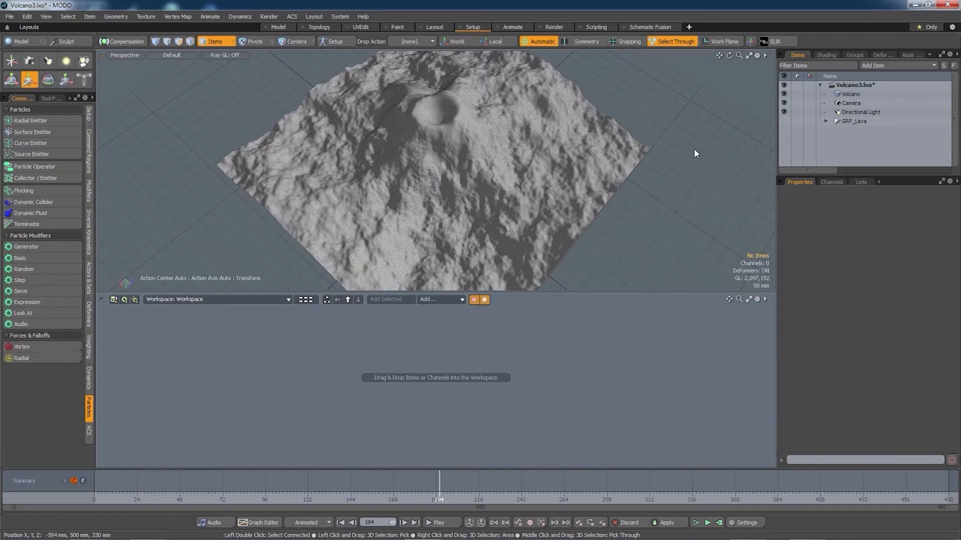
pyautogui.keyDown('alt'); pyautogui.moveTo(678, 180); pyautogui.dragTo(488, 223); pyautogui.keyUp('alt')
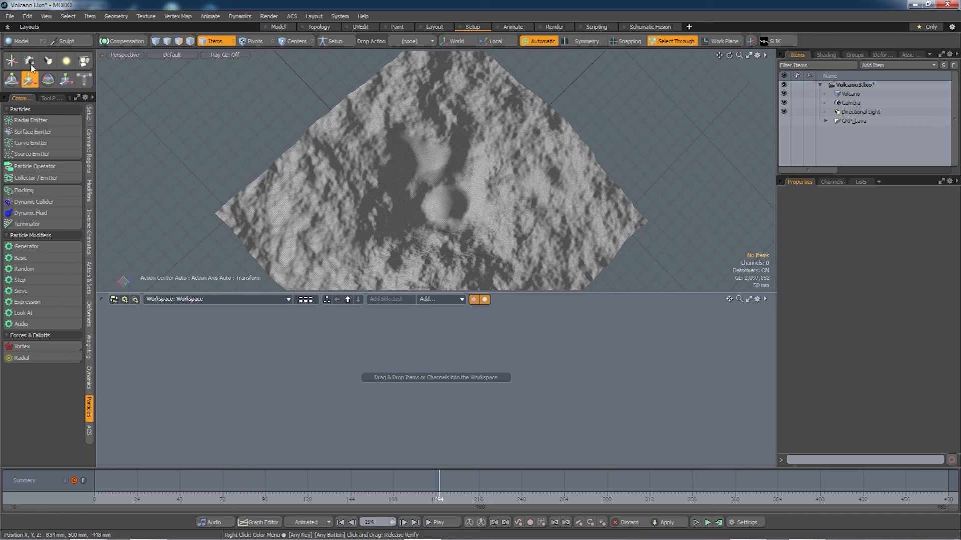
# Step: Add a new empty mesh item and rename it Smoke_Emitter
pyautogui.click(20, 41)
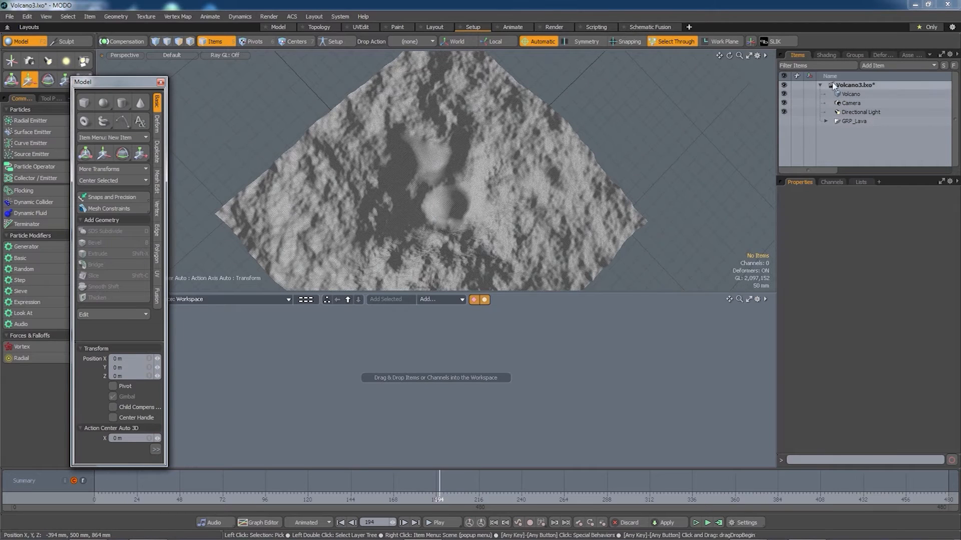
pyautogui.click(880, 64)
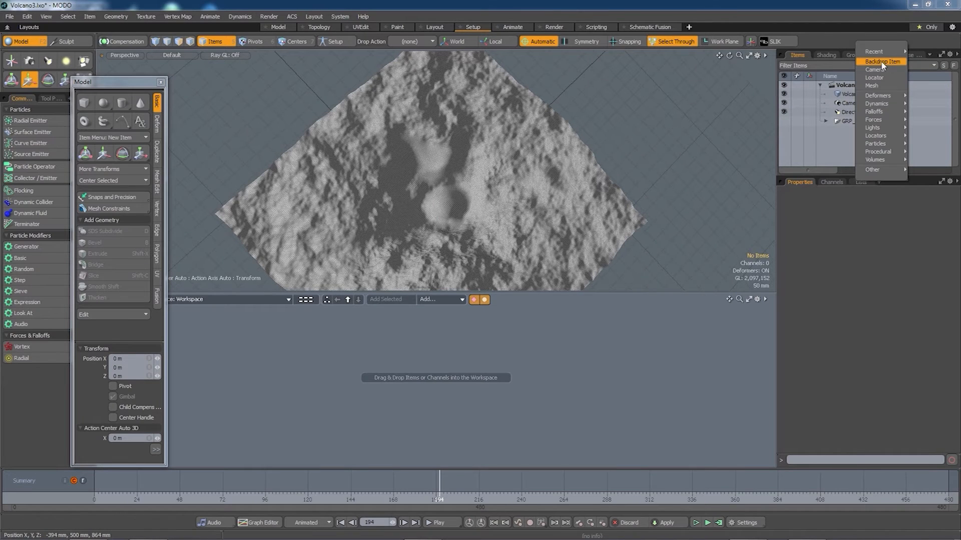
pyautogui.click(880, 88)
pyautogui.rightClick(842, 131)
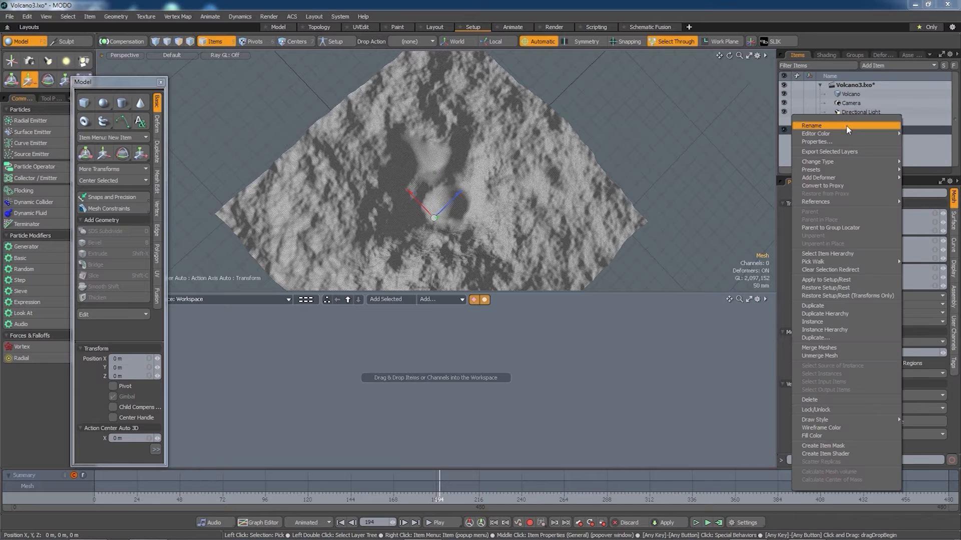
pyautogui.click(849, 129)
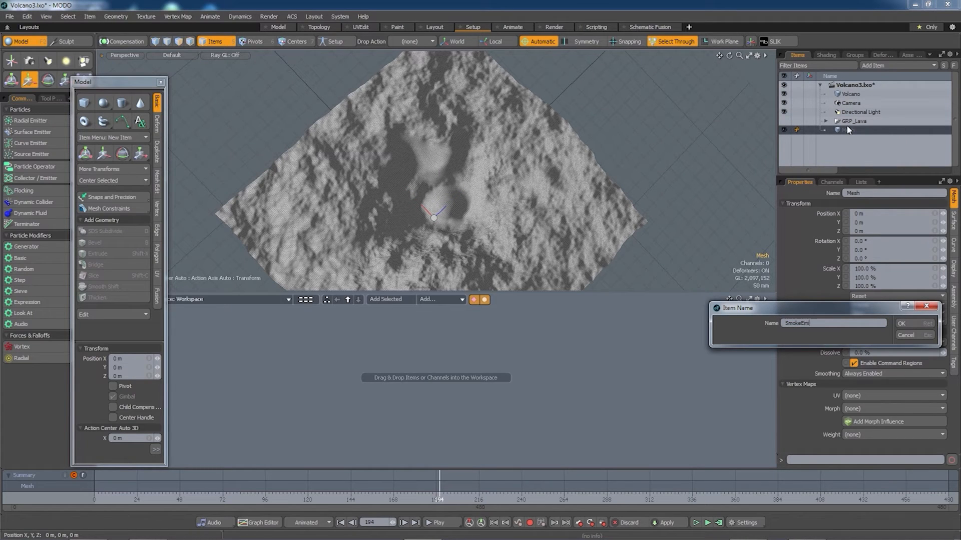
pyautogui.write('SmokeEmitter_')
pyautogui.press('Return')
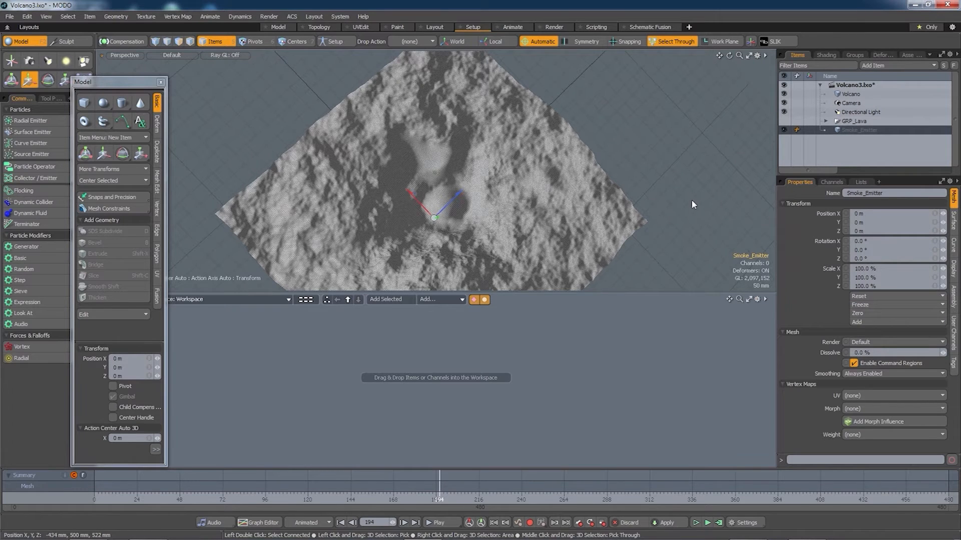
# Step: Draw a flat cylinder disc in the Smoke_Emitter mesh above the crater
pyautogui.click(122, 102)
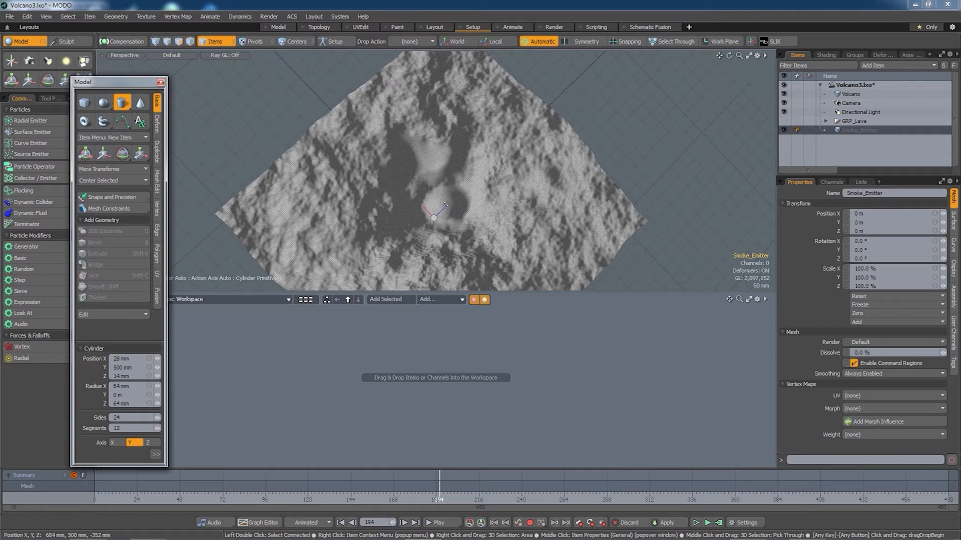
pyautogui.moveTo(445, 206); pyautogui.dragTo(506, 150)
pyautogui.press('q')
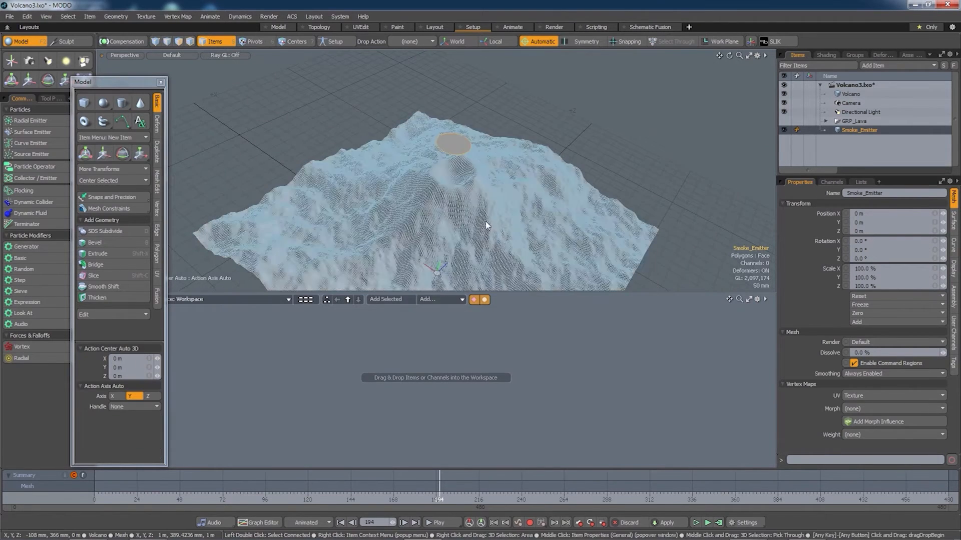
# Step: Center the disc's polygons on the item origin
pyautogui.keyDown('alt'); pyautogui.moveTo(487, 225); pyautogui.dragTo(486, 207); pyautogui.keyUp('alt')
pyautogui.click(179, 42)
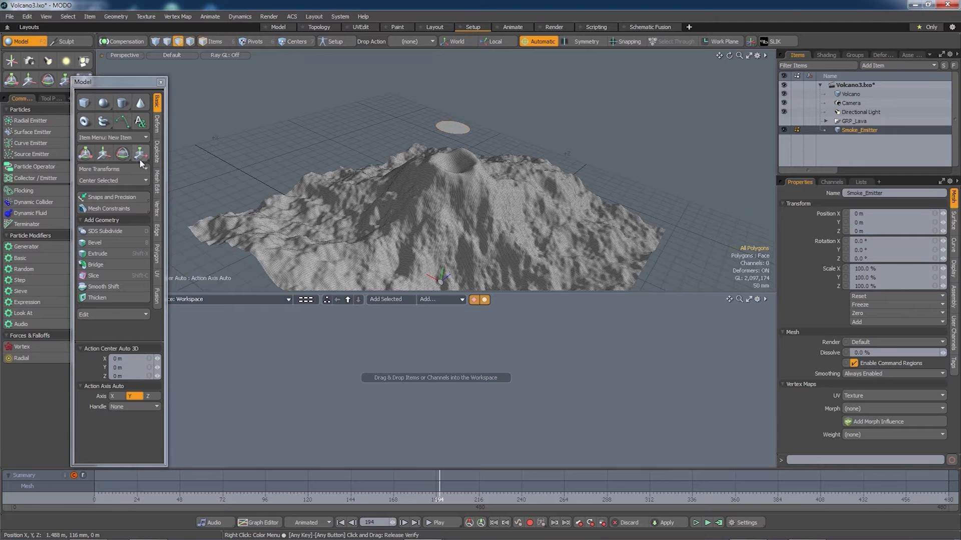
pyautogui.click(127, 180)
pyautogui.click(127, 181)
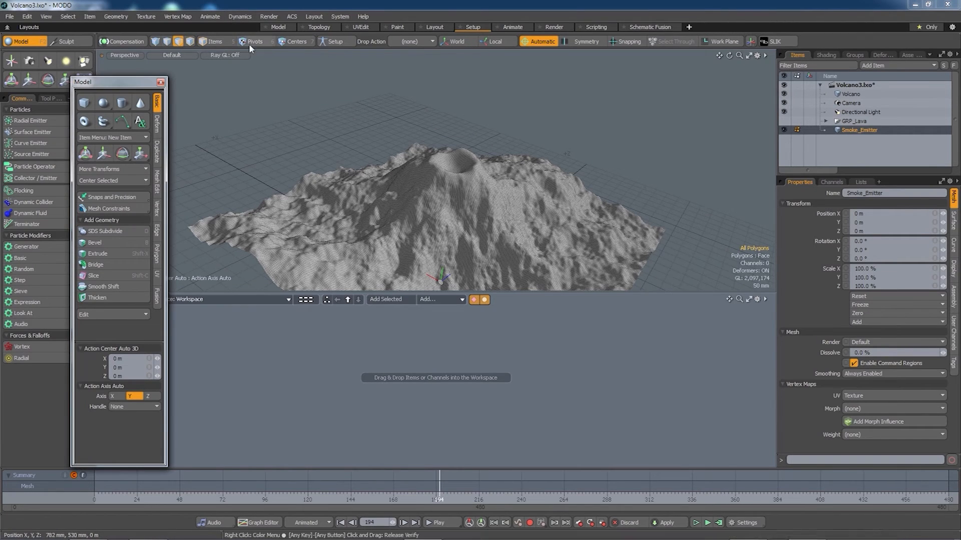
# Step: Move the Smoke_Emitter item into the crater to about X 32 mm, Y 379.5 mm, Z 20 mm
pyautogui.click(215, 41)
pyautogui.press('w')
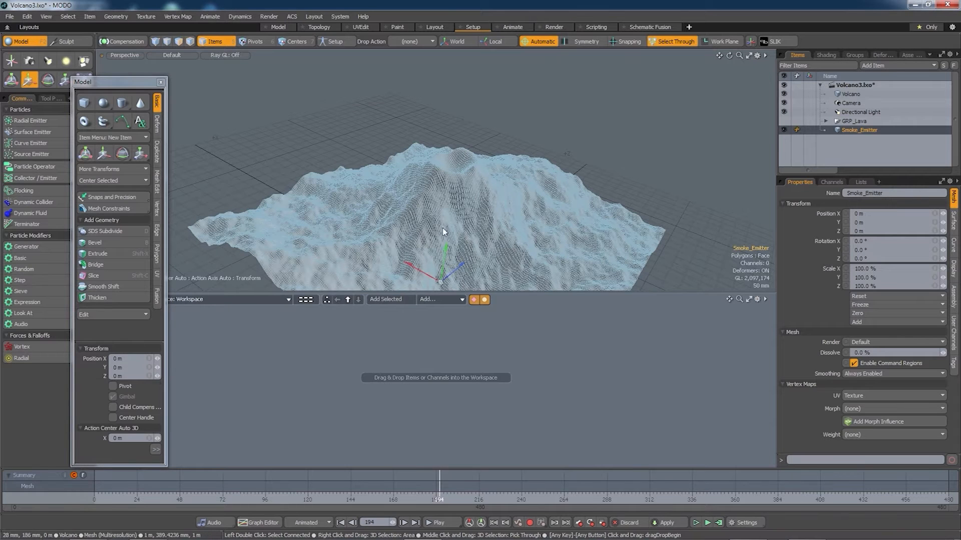
pyautogui.moveTo(445, 258); pyautogui.dragTo(465, 136)
pyautogui.keyDown('alt'); pyautogui.moveTo(474, 198); pyautogui.dragTo(359, 253); pyautogui.keyUp('alt')
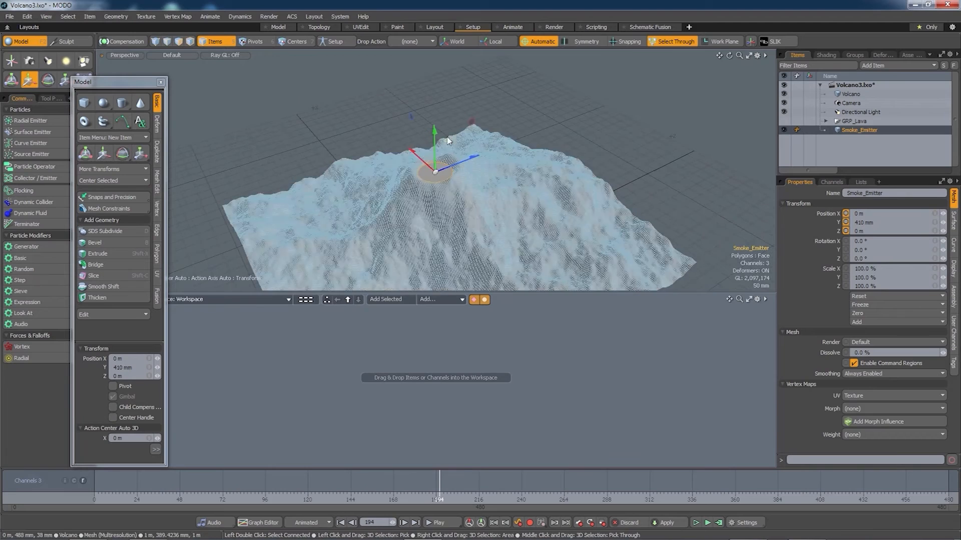
pyautogui.moveTo(435, 171); pyautogui.dragTo(493, 275)
pyautogui.scroll(4, 434, 161)
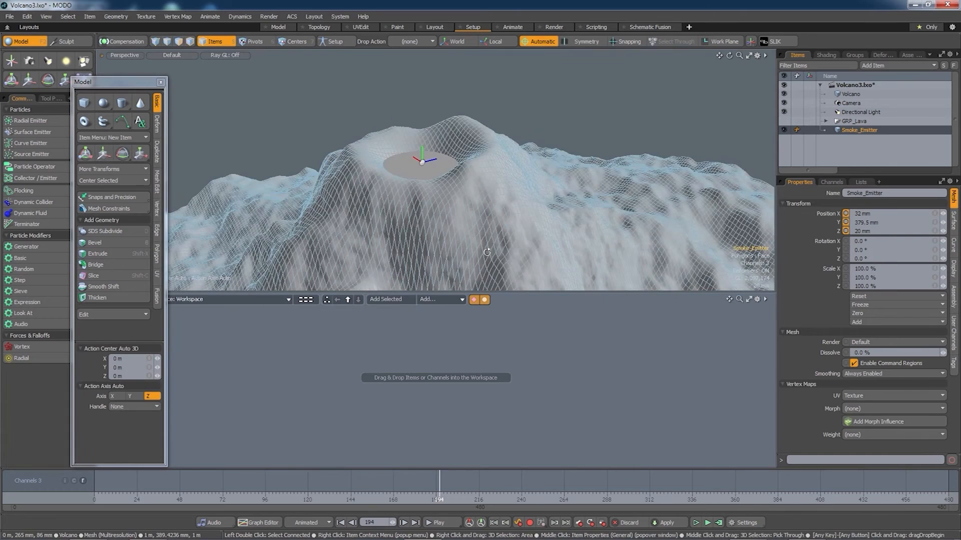
# Step: Add Smoke_Emitter and a new Particle Simulation node to the schematic workspace
pyautogui.moveTo(857, 133); pyautogui.dragTo(331, 364)
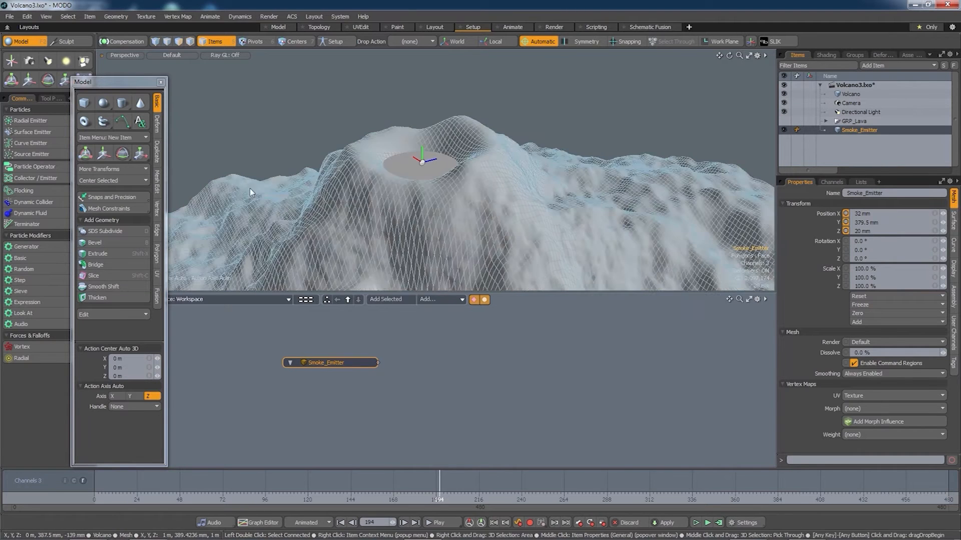
pyautogui.click(161, 82)
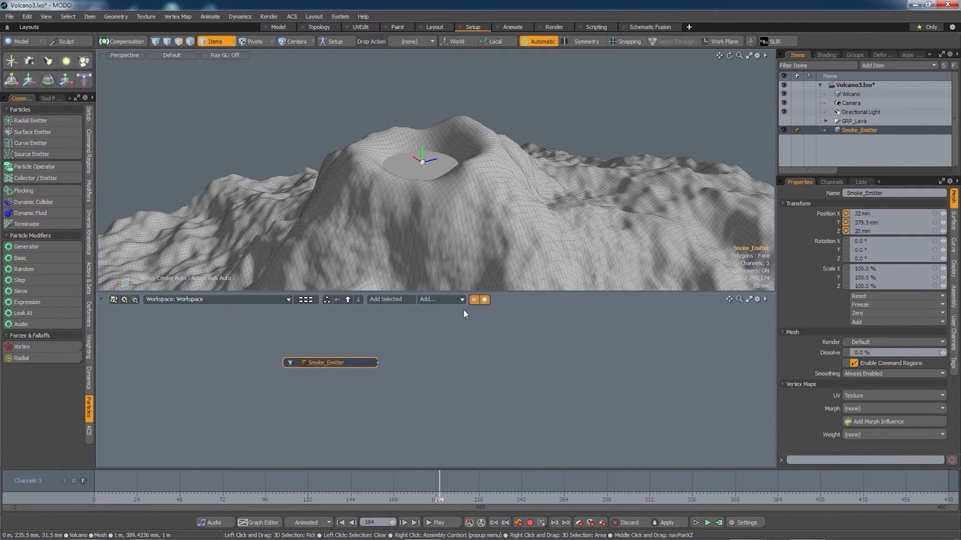
pyautogui.click(443, 299)
pyautogui.moveTo(448, 303)
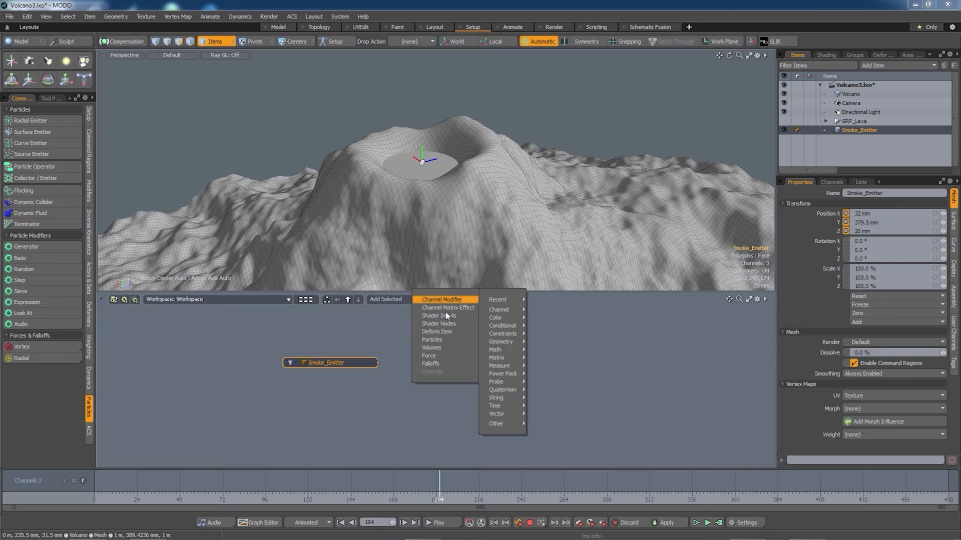
pyautogui.moveTo(441, 340)
pyautogui.moveTo(500, 366)
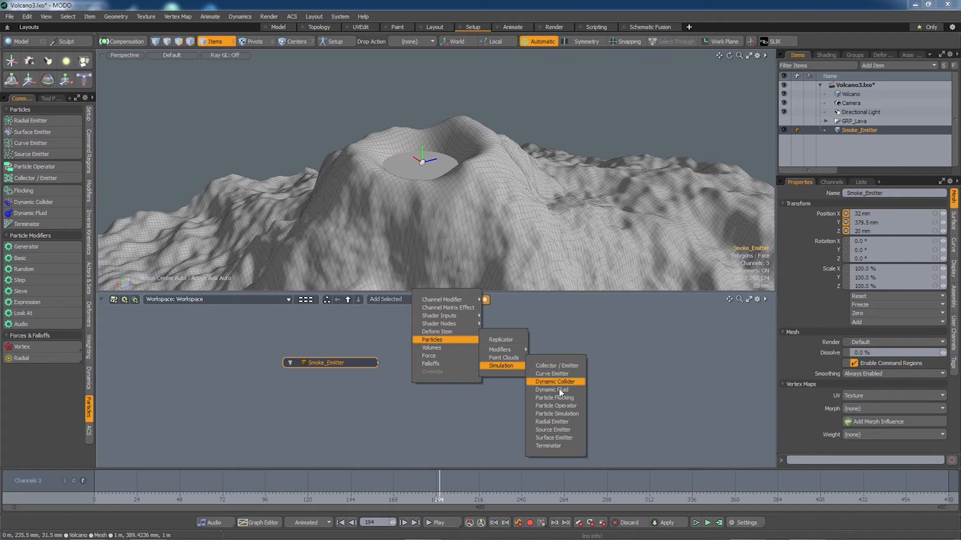
pyautogui.click(556, 414)
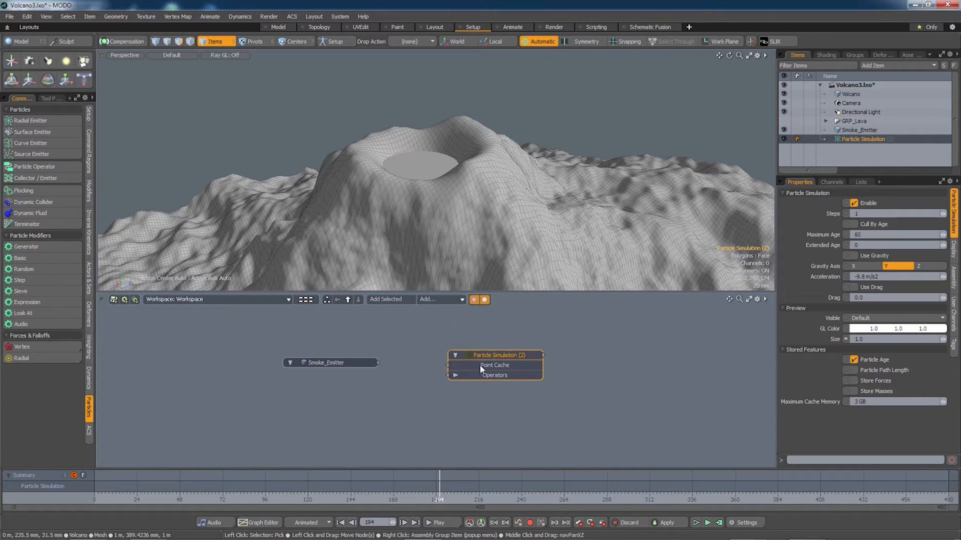
pyautogui.moveTo(479, 366)
pyautogui.mouseDown()
pyautogui.moveTo(456, 376)
pyautogui.moveTo(498, 361)
pyautogui.mouseUp()
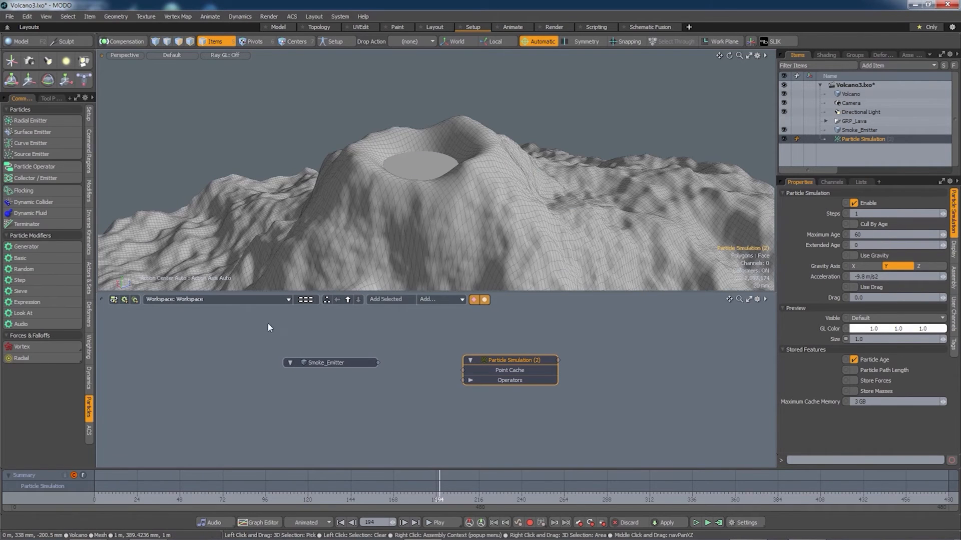
# Step: Create a Surface Emitter from Smoke_Emitter feeding the new particle simulation and show its links in the schematic
pyautogui.keyDown('shift'); pyautogui.click(318, 362); pyautogui.keyUp('shift')
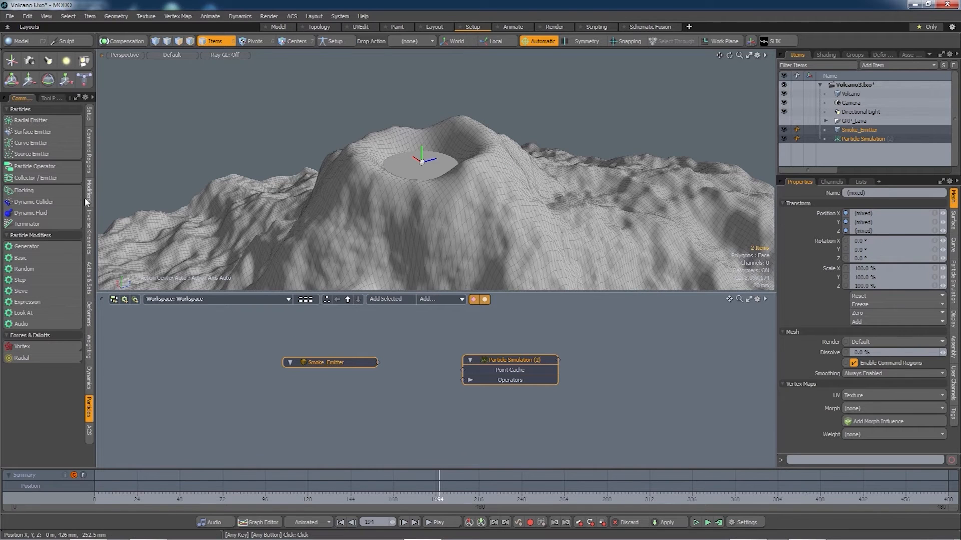
pyautogui.click(40, 133)
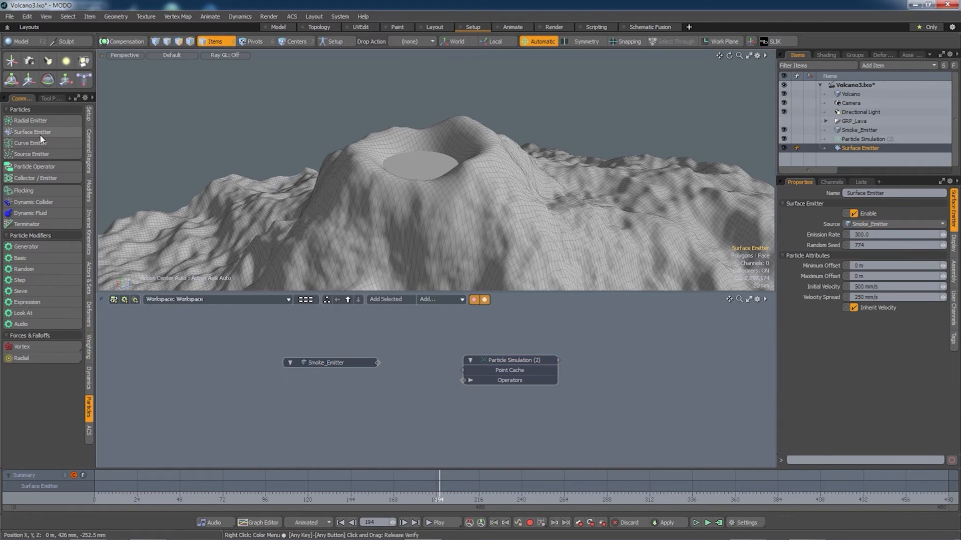
pyautogui.doubleClick(379, 365)
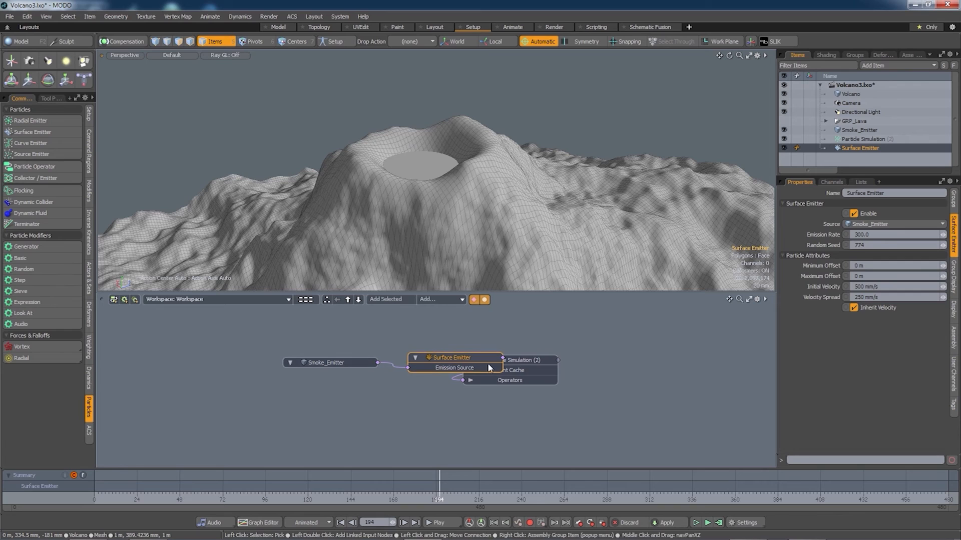
pyautogui.moveTo(523, 360); pyautogui.dragTo(608, 346)
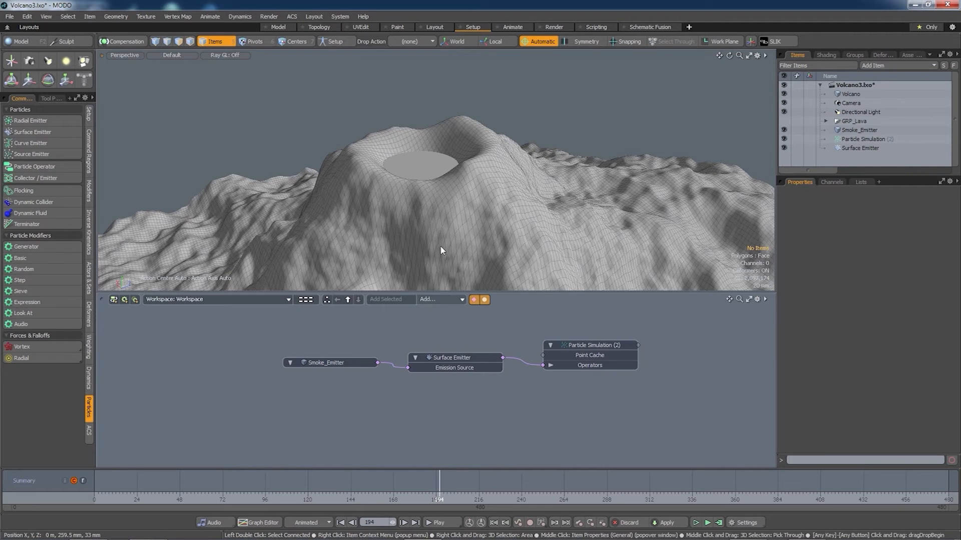
# Step: Set the new particle simulation's GL Color to dark grey 0.16
pyautogui.click(591, 344)
pyautogui.keyDown('shift'); pyautogui.moveTo(890, 331); pyautogui.dragTo(885, 334); pyautogui.keyUp('shift')
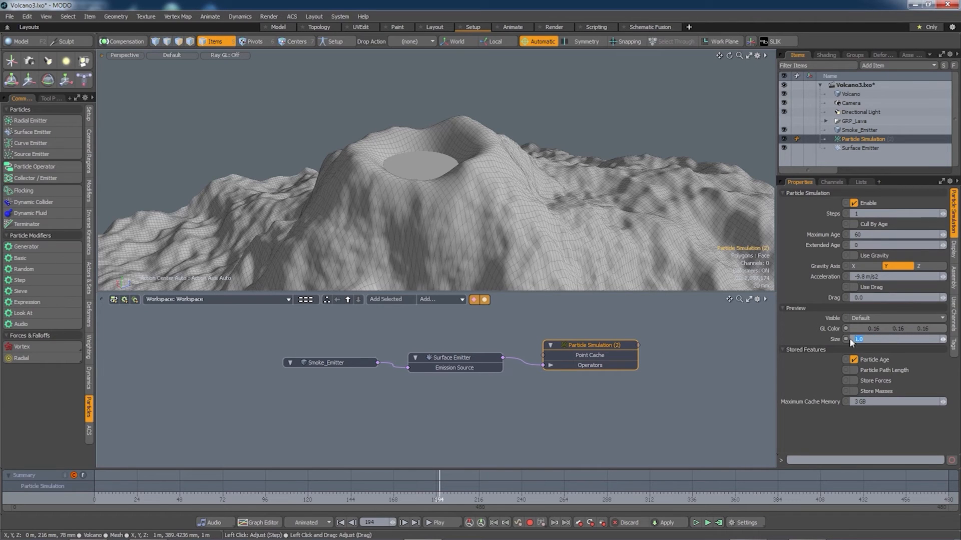
# Step: Set the particle simulation's preview size to 5.0 and run the simulation preview briefly
pyautogui.press('Tab')
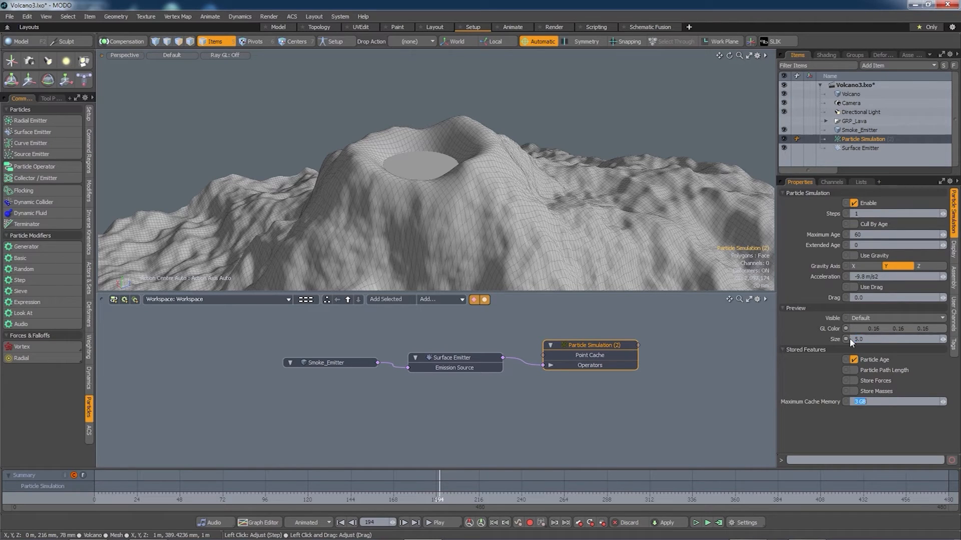
pyautogui.click(696, 523)
pyautogui.click(696, 523)
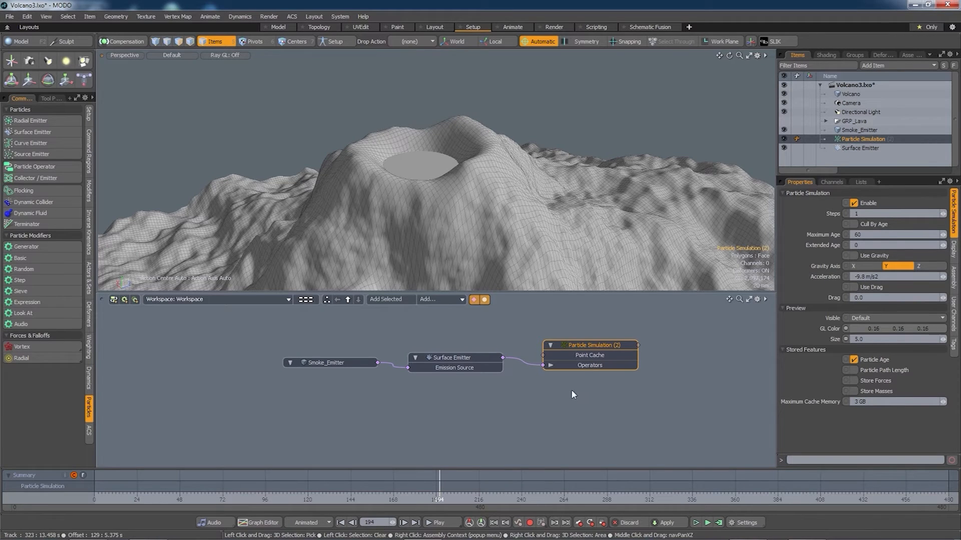
# Step: Set the Surface Emitter's initial velocity to 10 mm/s and velocity spread to 2 mm/s, then preview the simulation
pyautogui.click(464, 363)
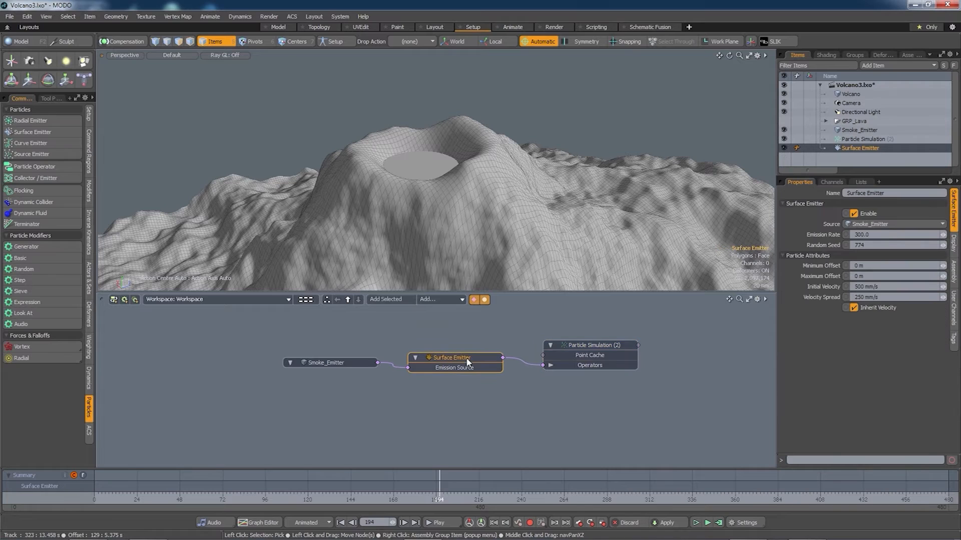
pyautogui.click(872, 286)
pyautogui.write('10mmm')
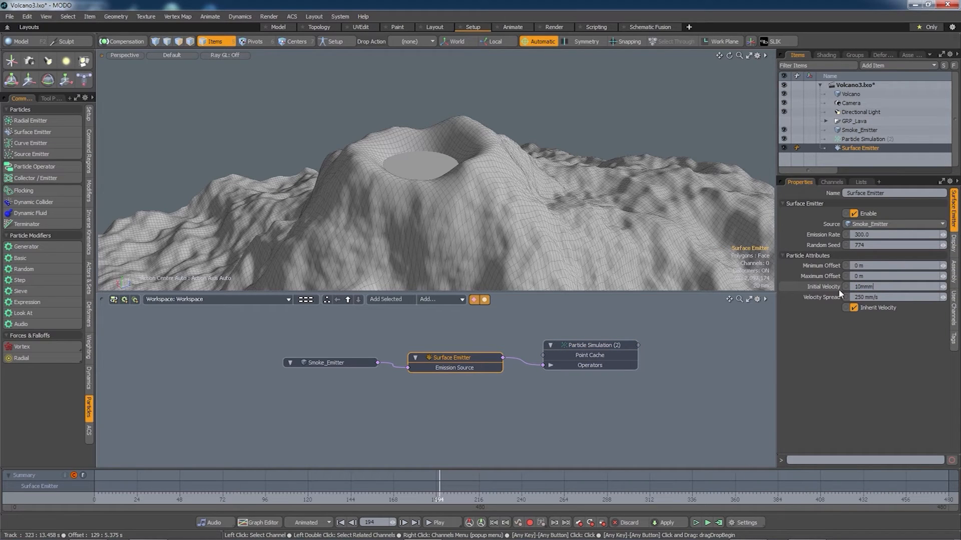
pyautogui.press('BackSpace')
pyautogui.write('/s')
pyautogui.press('Tab')
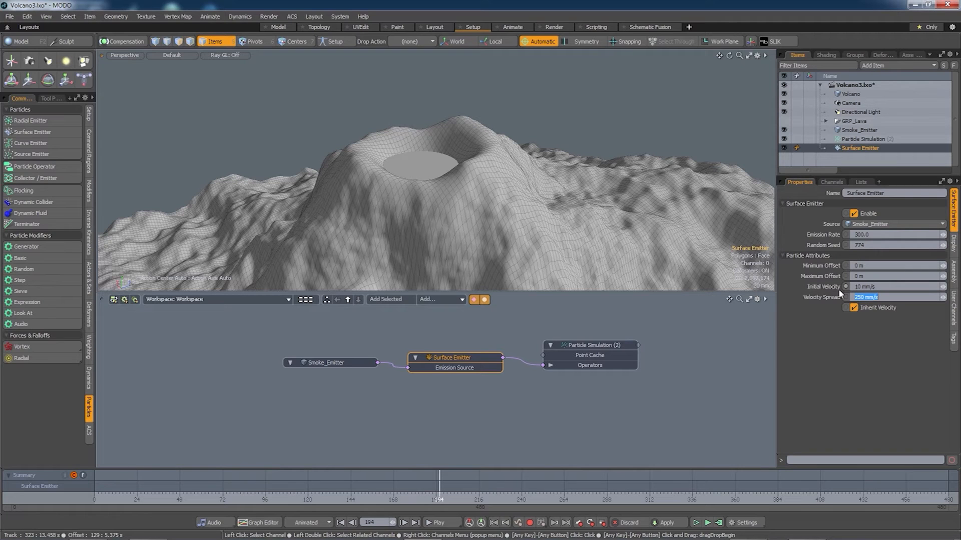
pyautogui.write('2')
pyautogui.click(695, 523)
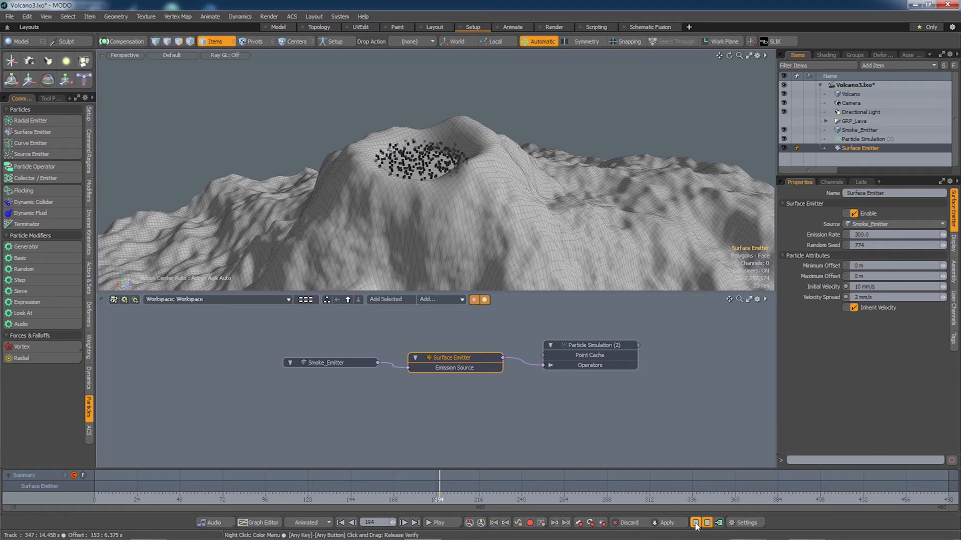
pyautogui.click(696, 523)
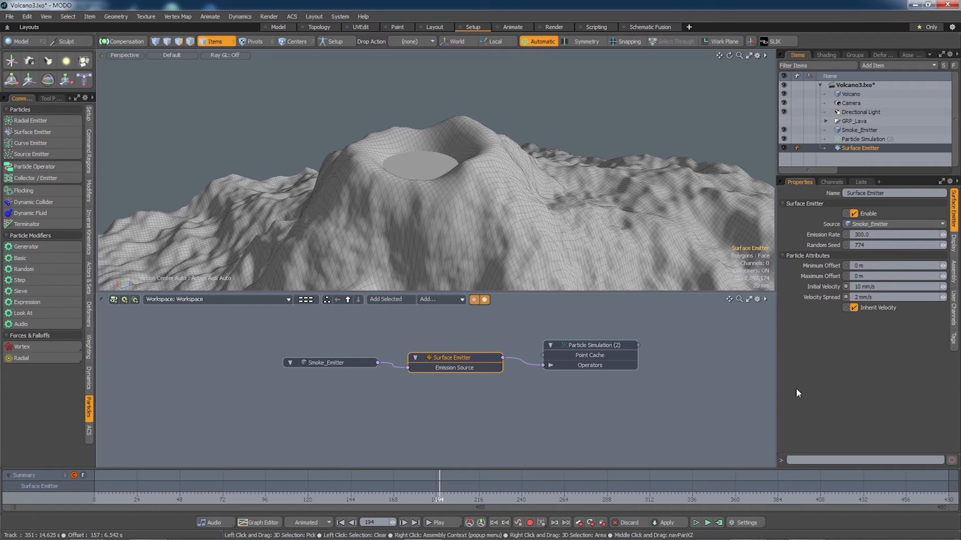
# Step: Raise the Surface Emitter's initial velocity to 20 mm/s and emission rate to 100, previewing the simulation after each change
pyautogui.click(859, 286)
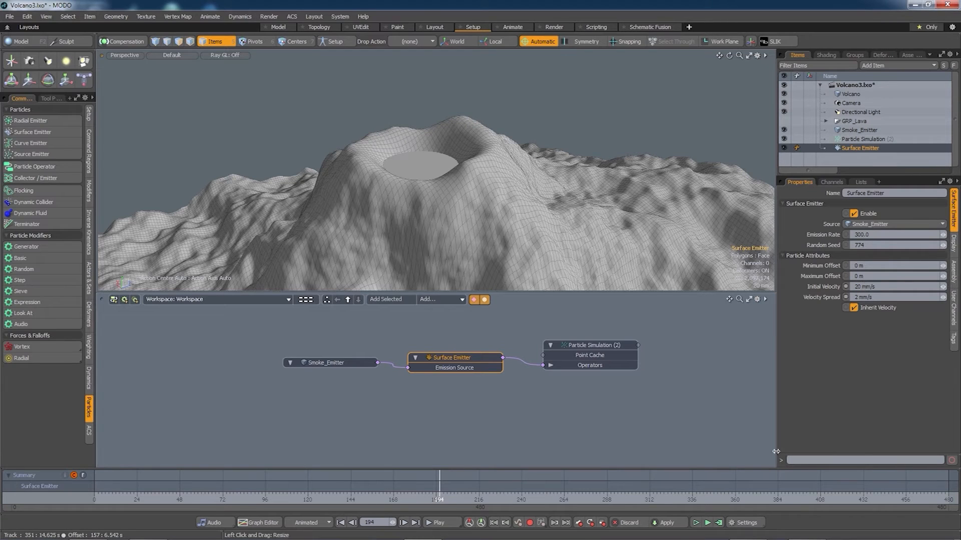
pyautogui.click(696, 523)
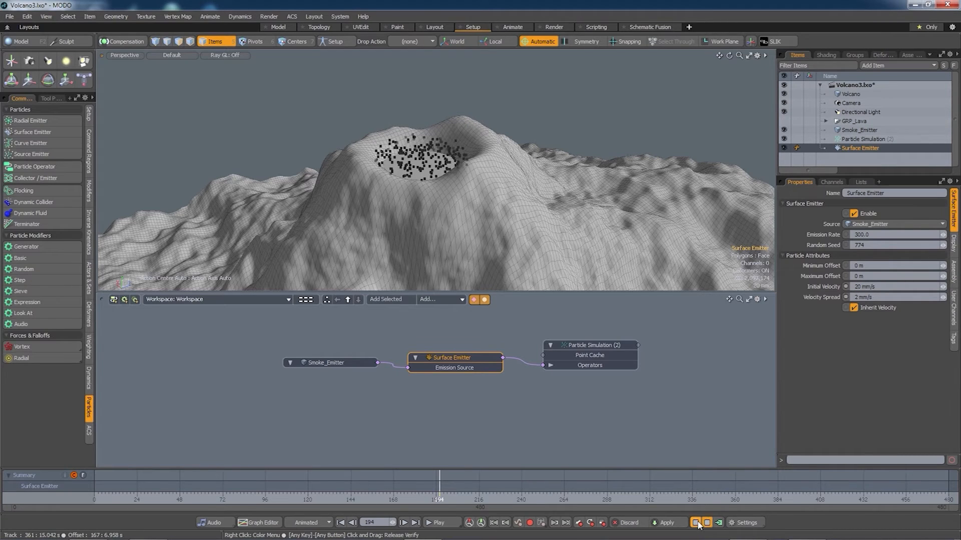
pyautogui.moveTo(478, 232)
pyautogui.keyDown('alt'); pyautogui.mouseDown()
pyautogui.moveTo(476, 206)
pyautogui.moveTo(488, 206)
pyautogui.moveTo(486, 224)
pyautogui.mouseUp(); pyautogui.keyUp('alt')
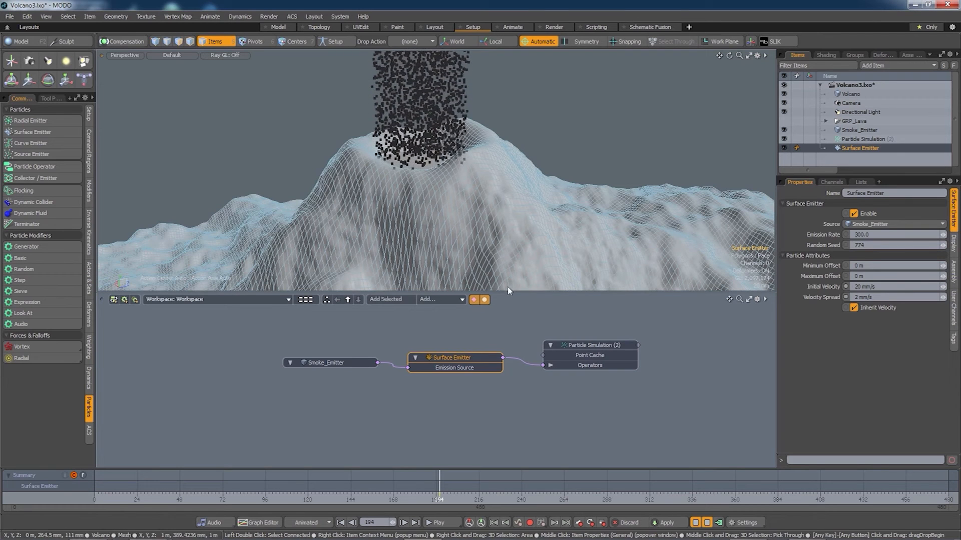
pyautogui.click(695, 523)
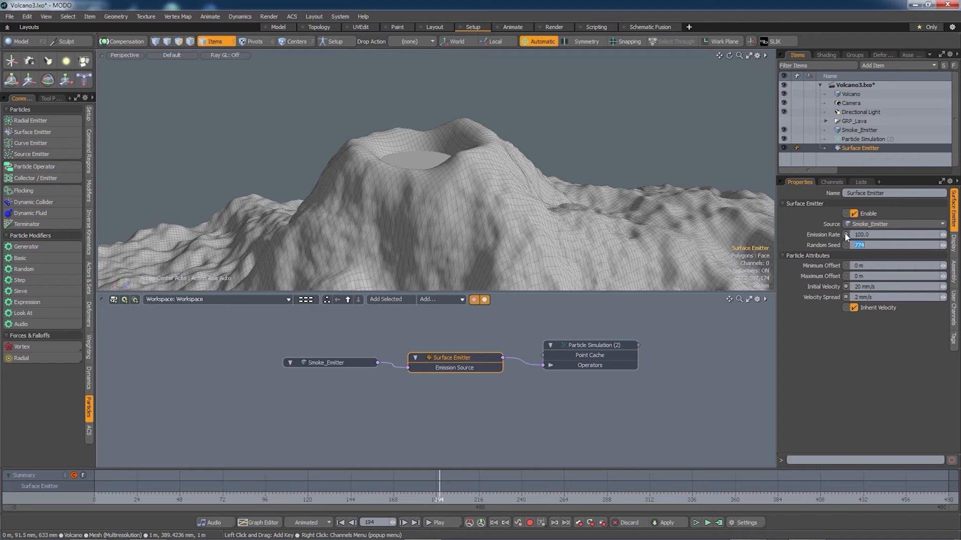
pyautogui.click(696, 522)
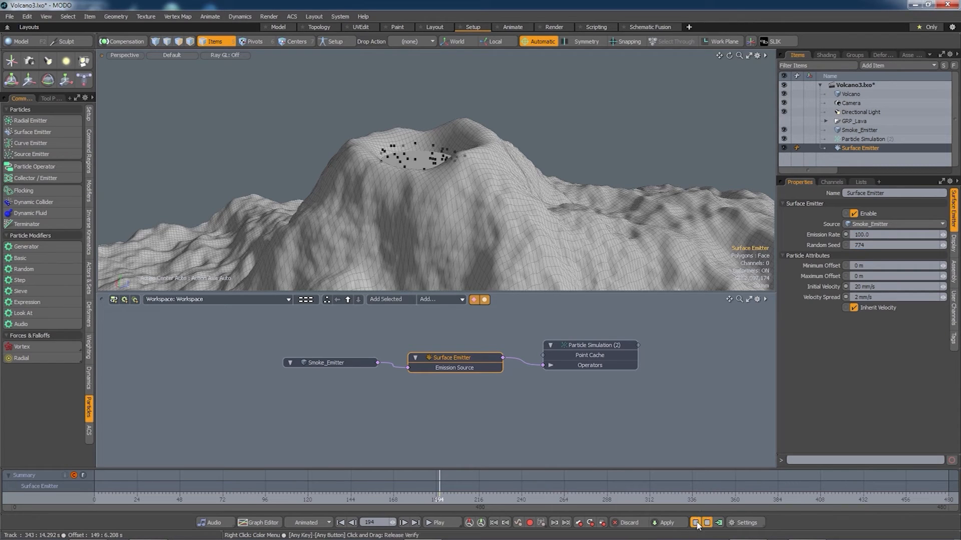
pyautogui.click(697, 523)
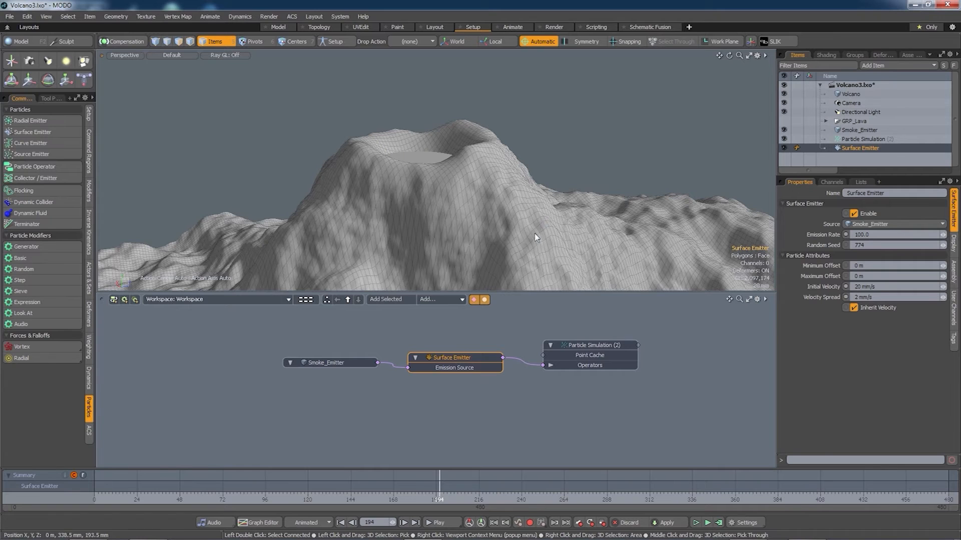
# Step: Rearrange the Smoke_Emitter and Surface Emitter nodes lower in the schematic
pyautogui.moveTo(337, 362); pyautogui.dragTo(336, 402)
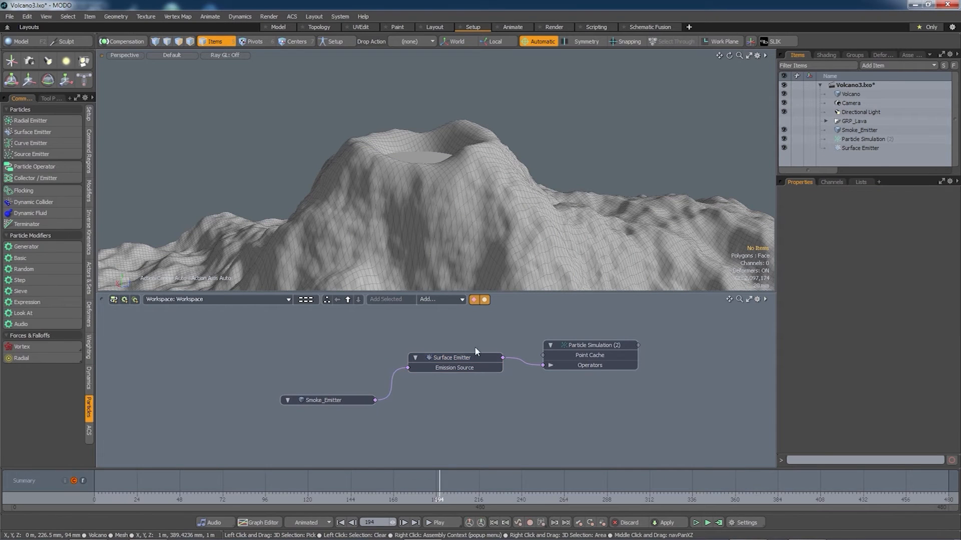
pyautogui.click(455, 359)
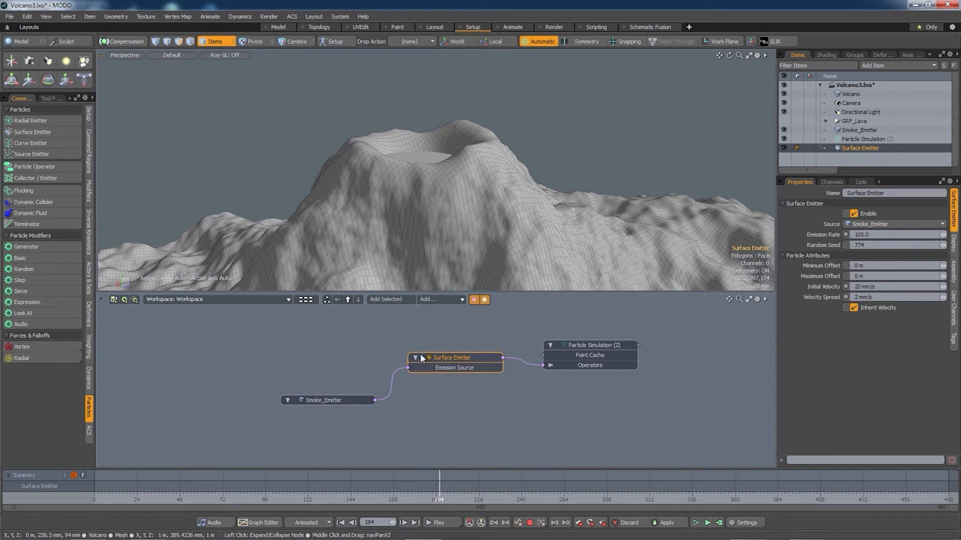
pyautogui.moveTo(437, 359); pyautogui.dragTo(437, 371)
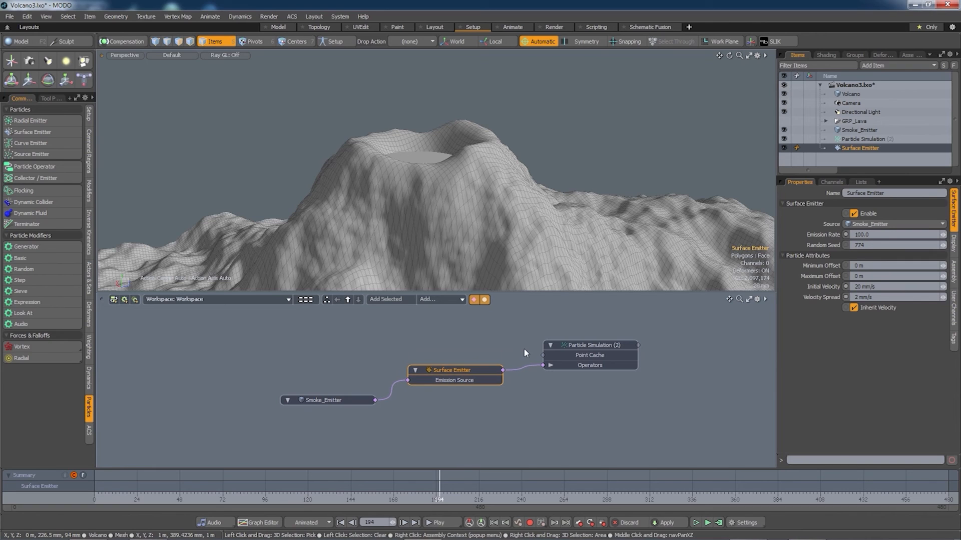
# Step: Add a Vortex Force to the new particle simulation and link it into the simulation's Operators
pyautogui.click(587, 342)
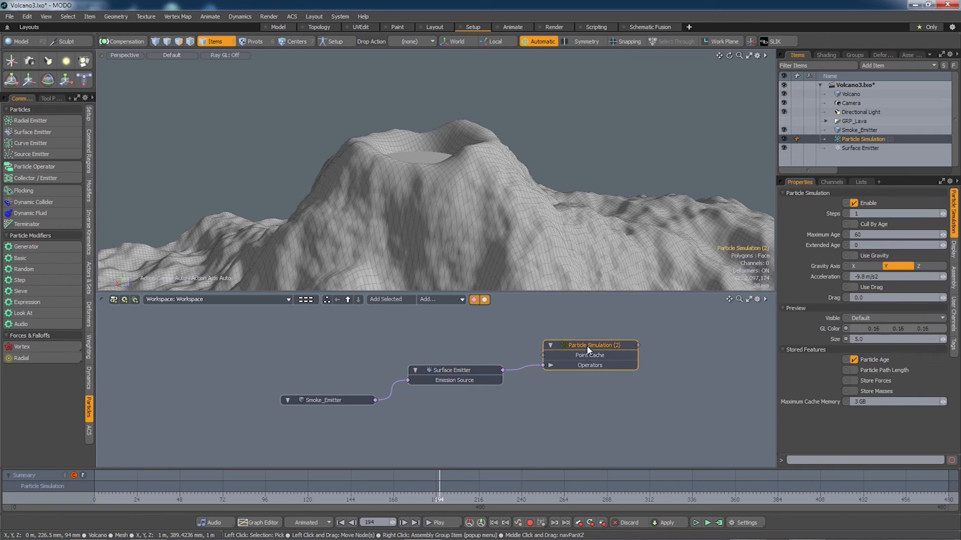
pyautogui.click(56, 359)
pyautogui.click(30, 347)
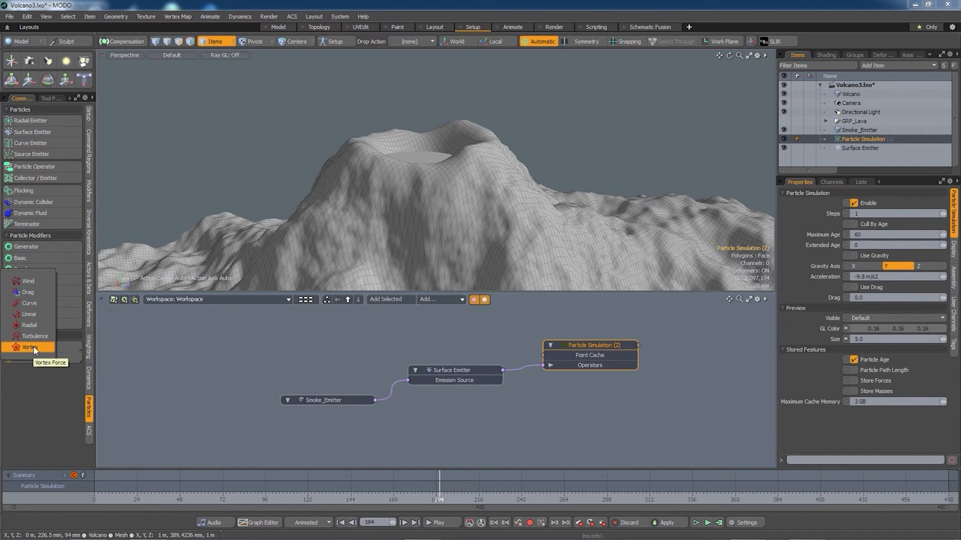
pyautogui.click(33, 348)
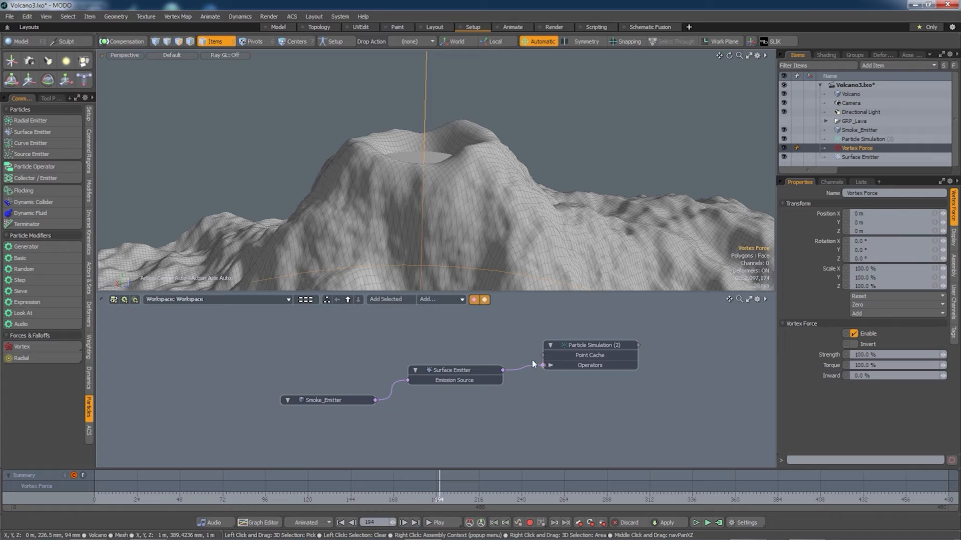
pyautogui.moveTo(531, 361); pyautogui.dragTo(465, 328)
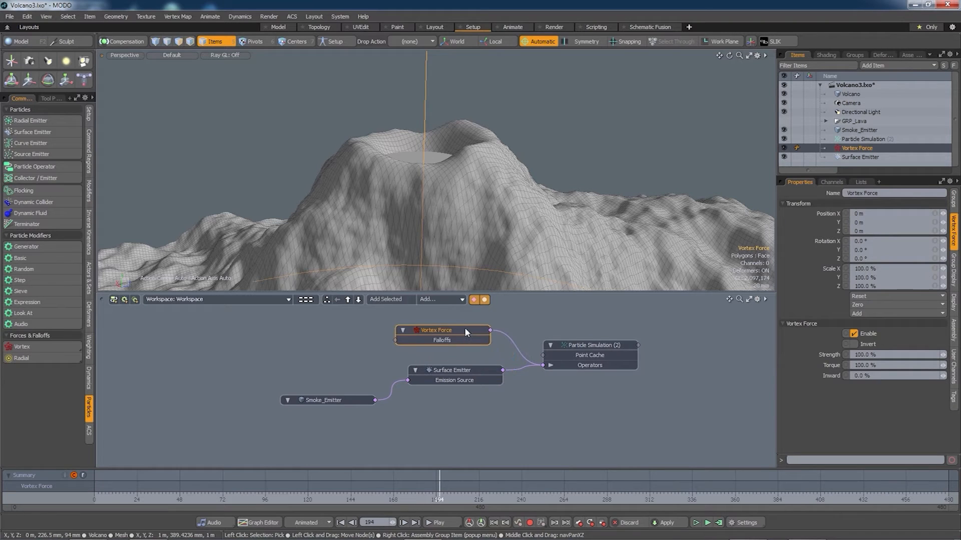
pyautogui.keyDown('alt'); pyautogui.moveTo(551, 313); pyautogui.dragTo(534, 337); pyautogui.keyUp('alt')
# Step: Parent the Vortex Force under Smoke_Emitter so the vortex sits in the crater
pyautogui.moveTo(537, 293); pyautogui.dragTo(467, 222)
pyautogui.scroll(-6, 515, 287)
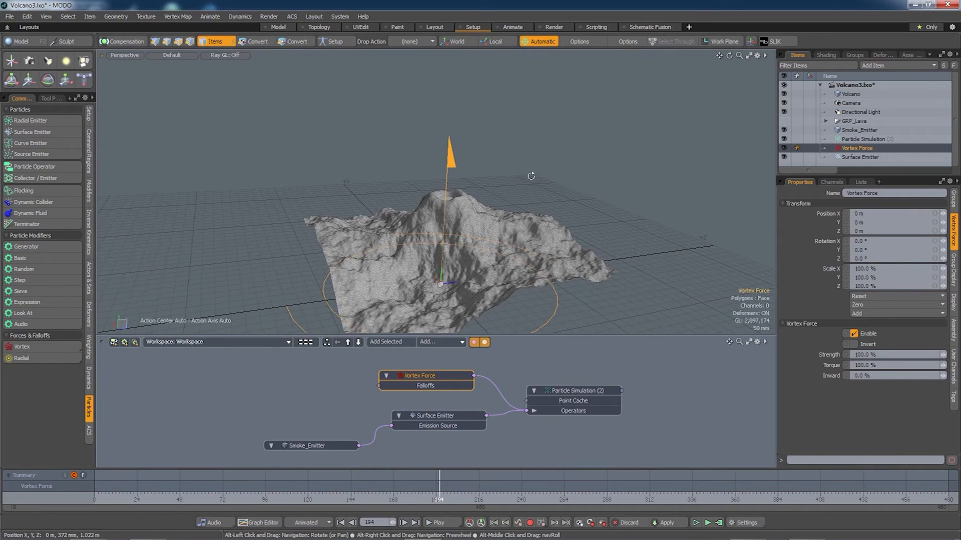
pyautogui.keyDown('alt'); pyautogui.moveTo(533, 176); pyautogui.dragTo(507, 187); pyautogui.keyUp('alt')
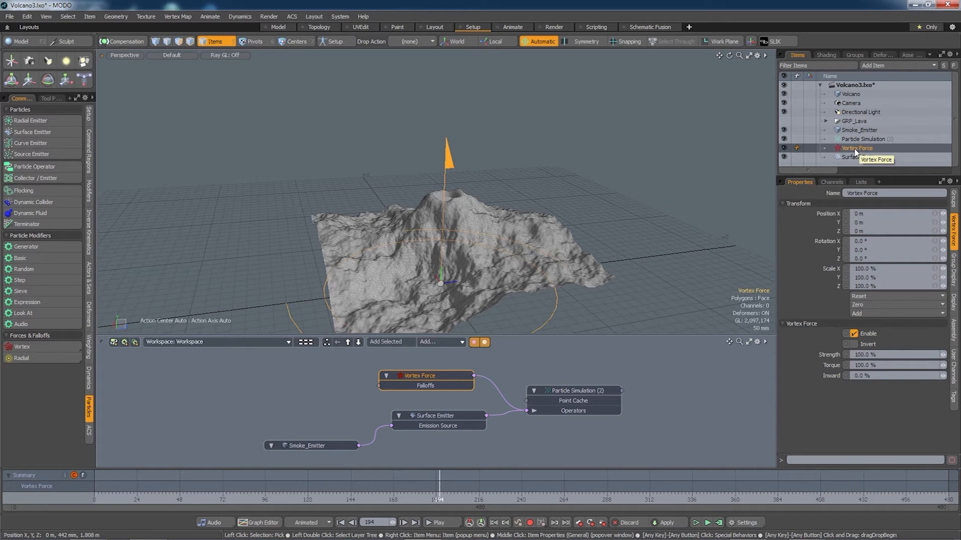
pyautogui.moveTo(854, 153); pyautogui.dragTo(857, 132)
pyautogui.rightClick(857, 132)
pyautogui.press('ctrl')
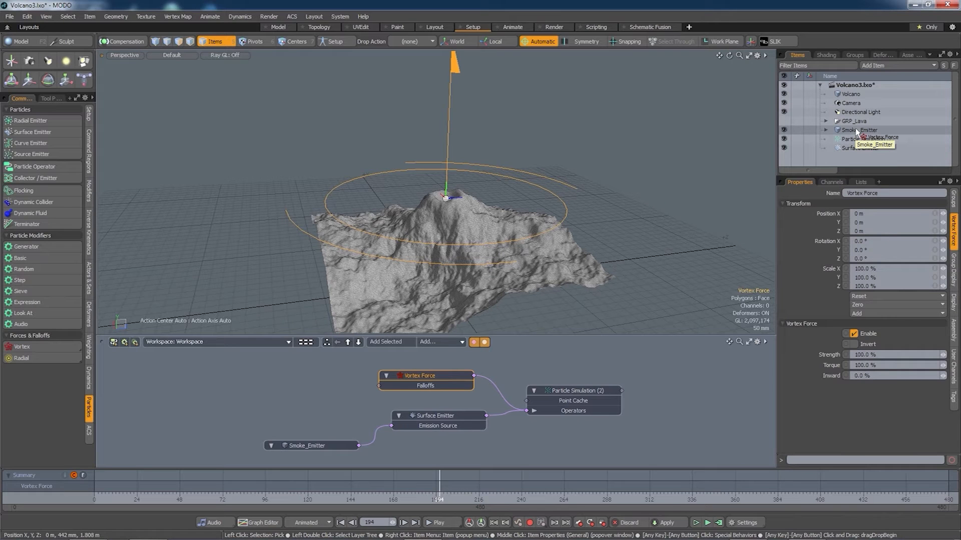
# Step: Set the Vortex Force strength to 10% and replay the smoke simulation from the crater
pyautogui.scroll(5, 451, 202)
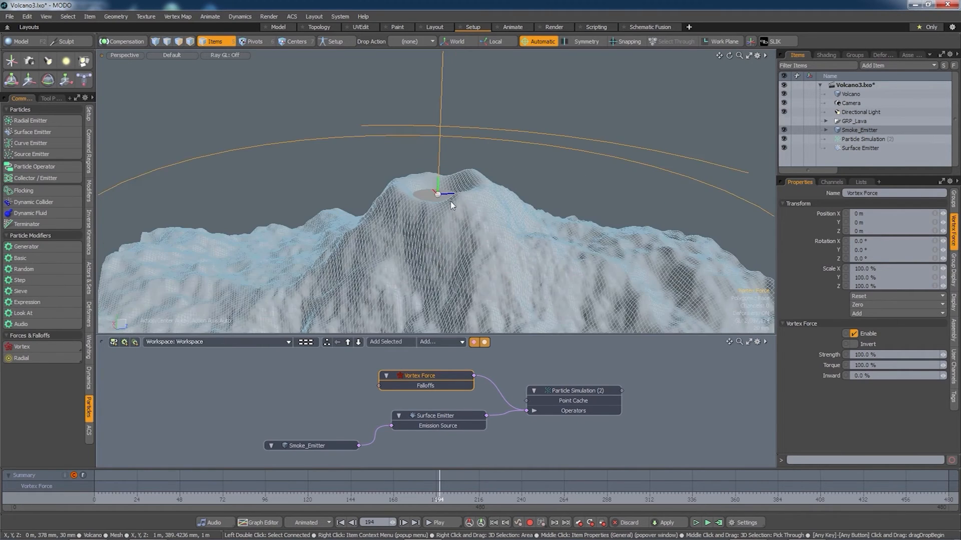
pyautogui.scroll(-8, 452, 205)
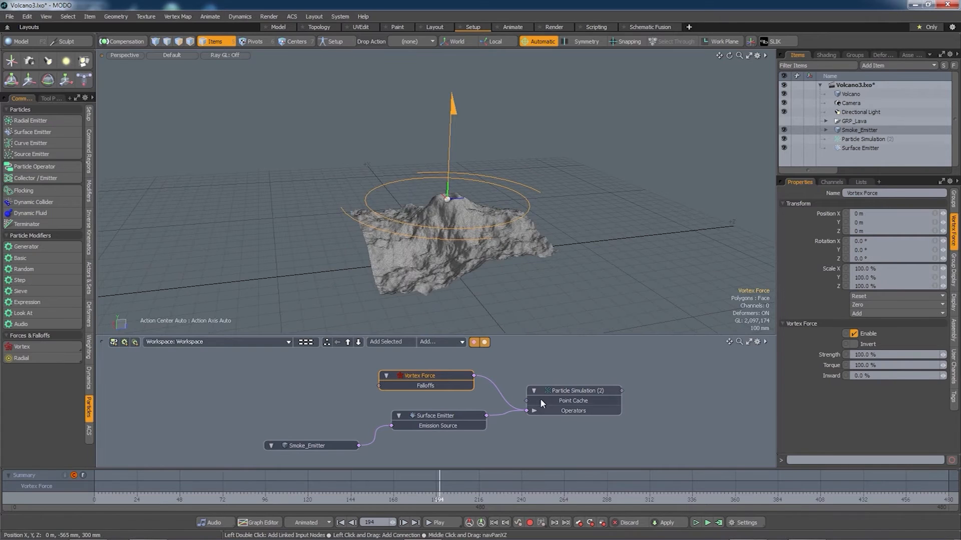
pyautogui.scroll(6, 456, 190)
pyautogui.keyDown('alt'); pyautogui.keyDown('shift'); pyautogui.moveTo(470, 253); pyautogui.dragTo(463, 218); pyautogui.keyUp('shift'); pyautogui.keyUp('alt')
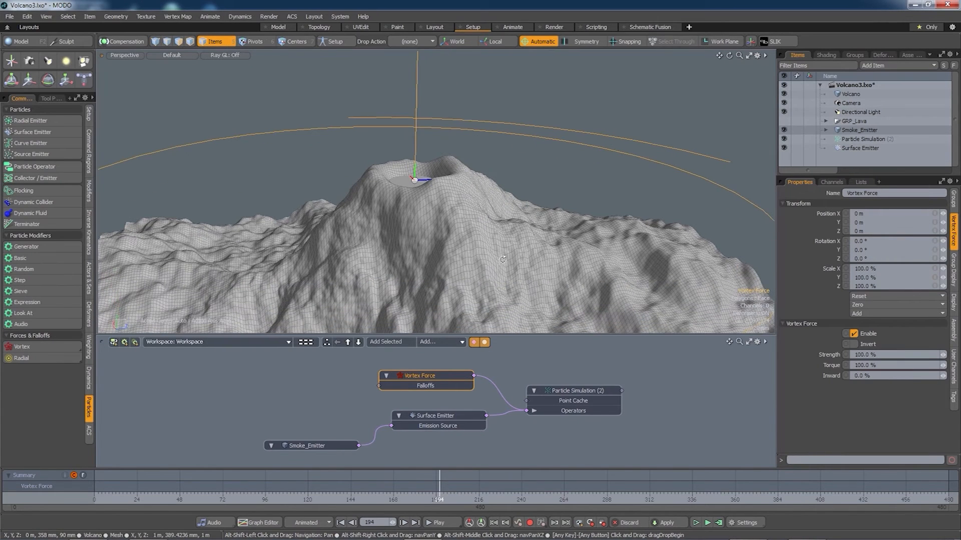
pyautogui.click(696, 523)
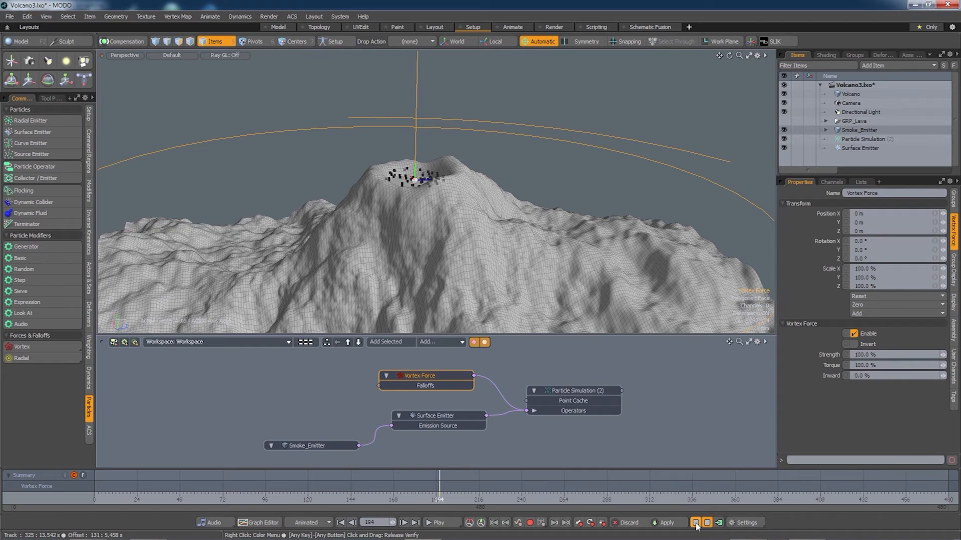
pyautogui.click(696, 523)
pyautogui.moveTo(895, 354); pyautogui.dragTo(888, 354)
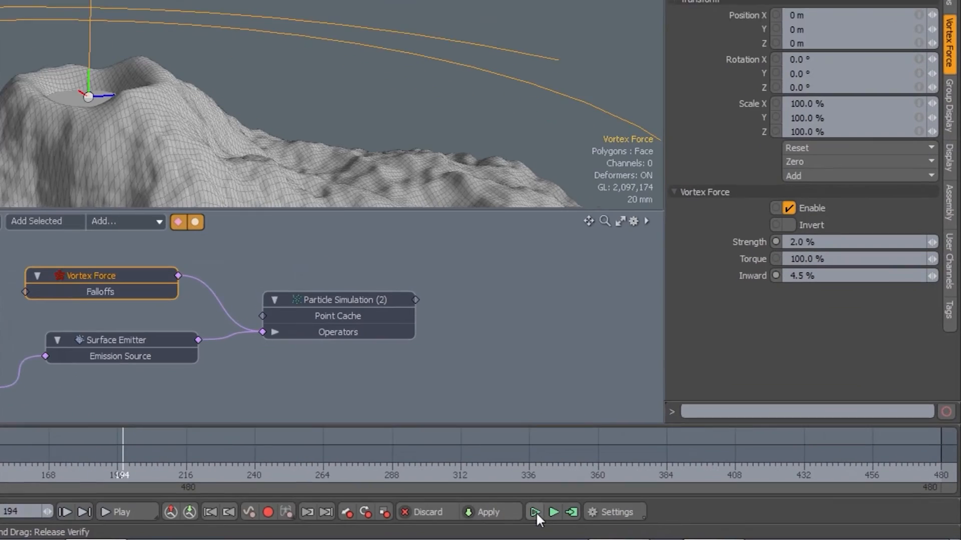
pyautogui.click(696, 523)
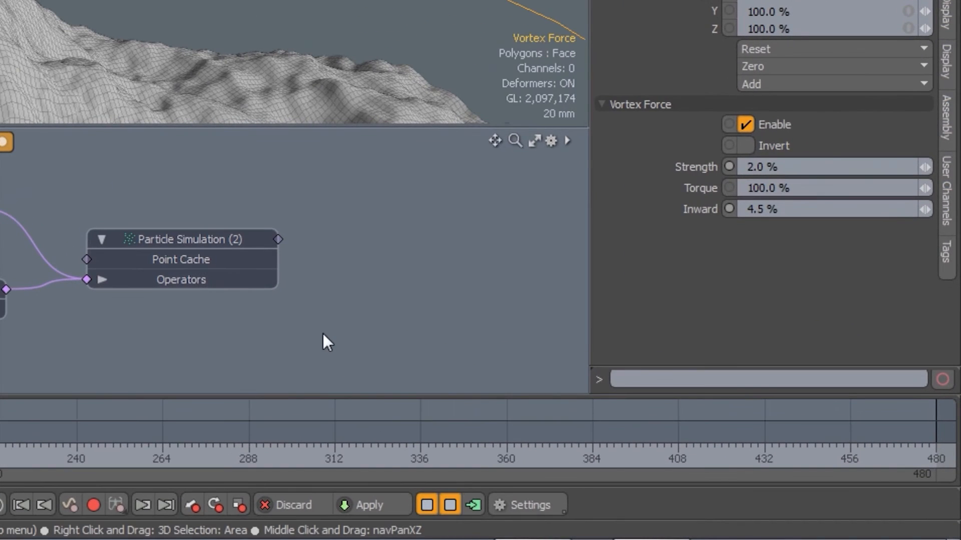
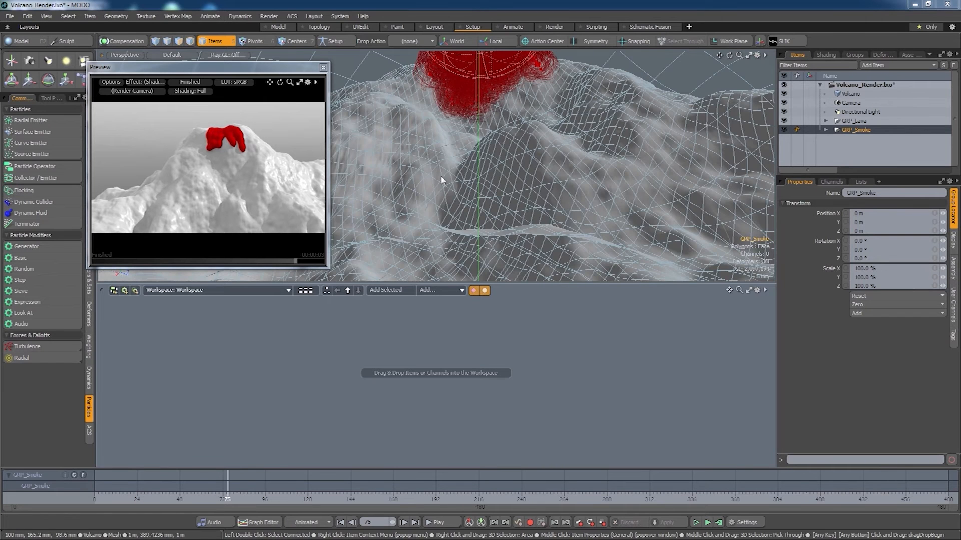
# Step: Assign a new material named Rock with colour 0.6, 0.6, 0.6 to the Volcano mesh
pyautogui.click(851, 94)
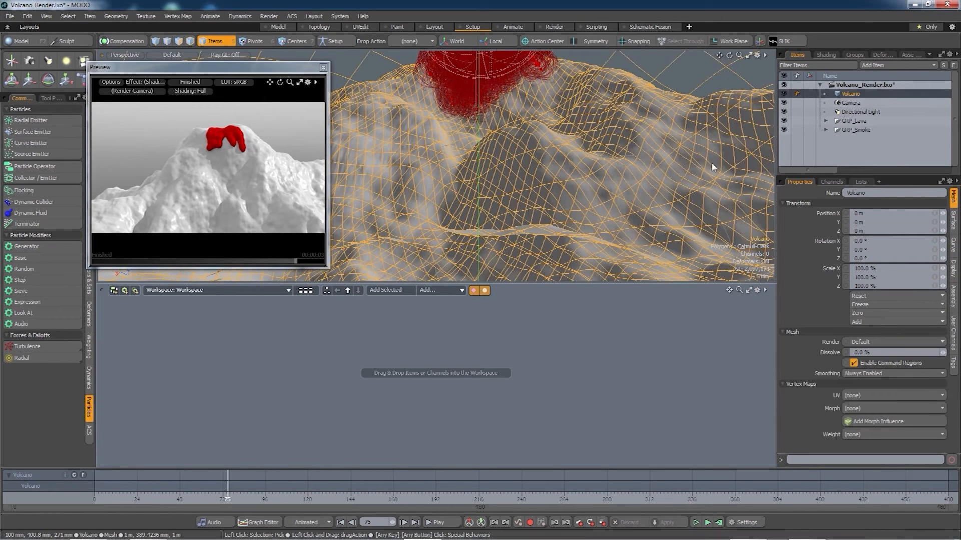
pyautogui.press('m')
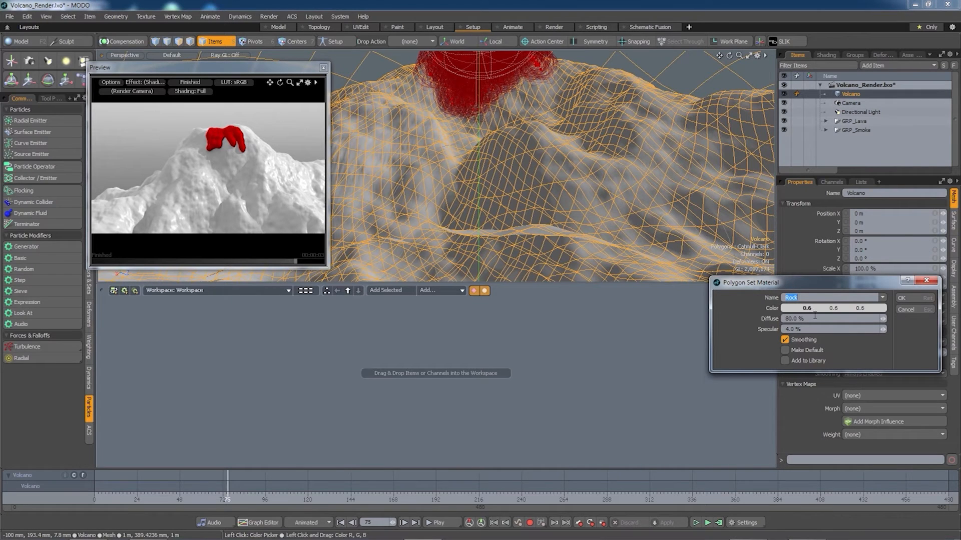
pyautogui.click(902, 296)
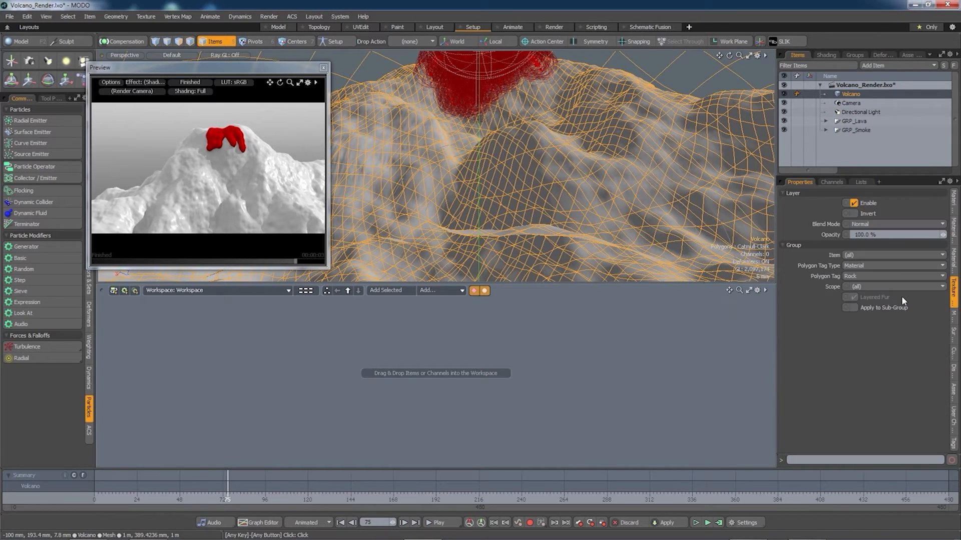
# Step: Open the Rock material's settings and set its specular amount to 0%
pyautogui.click(826, 55)
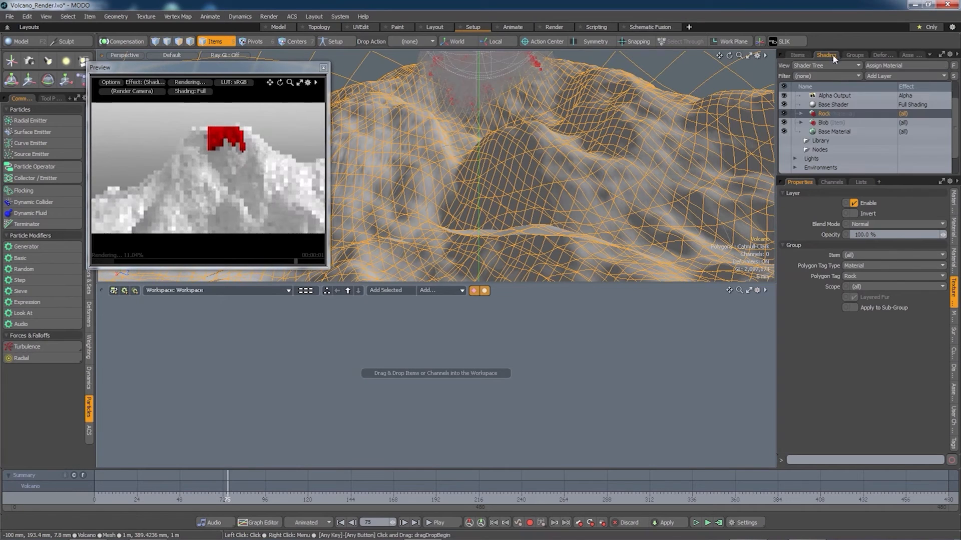
pyautogui.click(801, 114)
pyautogui.click(830, 122)
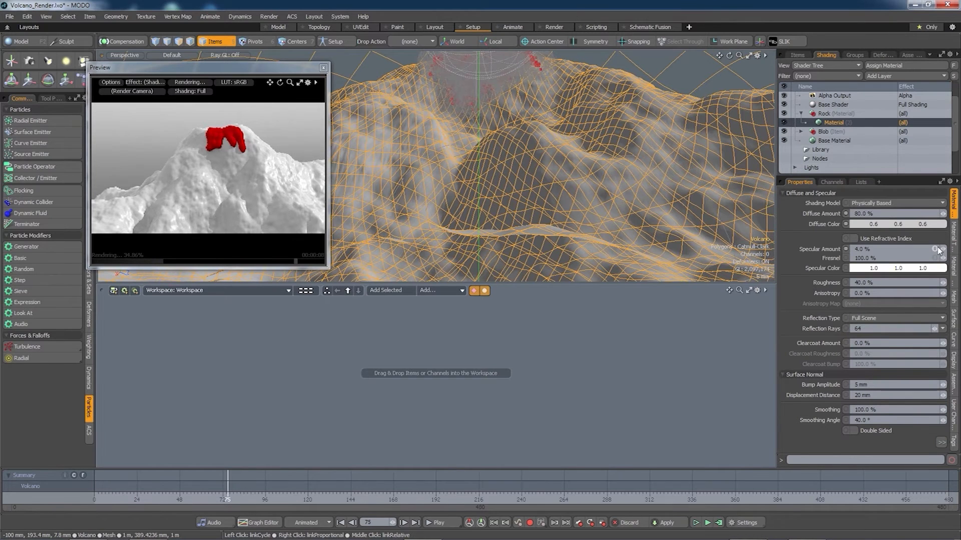
pyautogui.moveTo(943, 249); pyautogui.dragTo(923, 258)
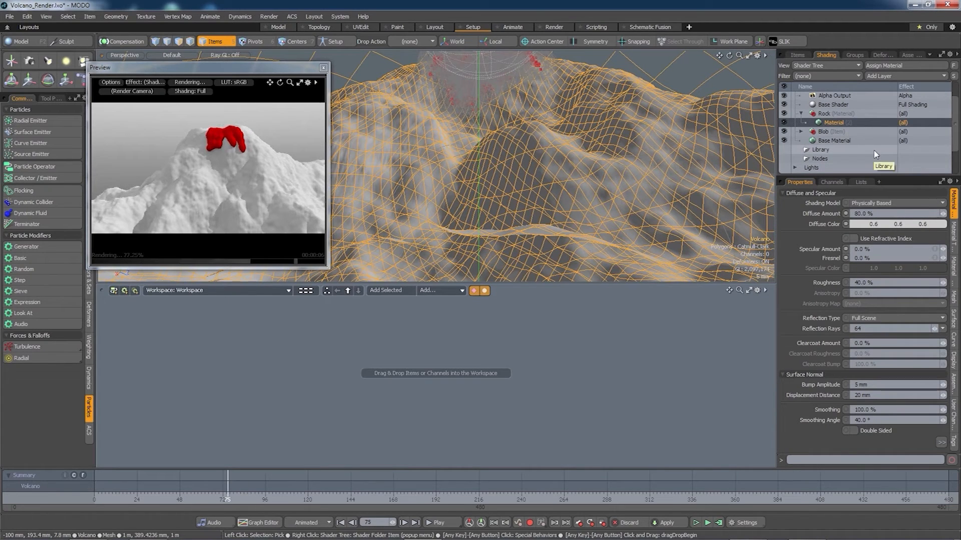
# Step: Add a Granite noise texture to the Rock material and set its foreground colour to 0.14 grey
pyautogui.click(896, 78)
pyautogui.moveTo(905, 122)
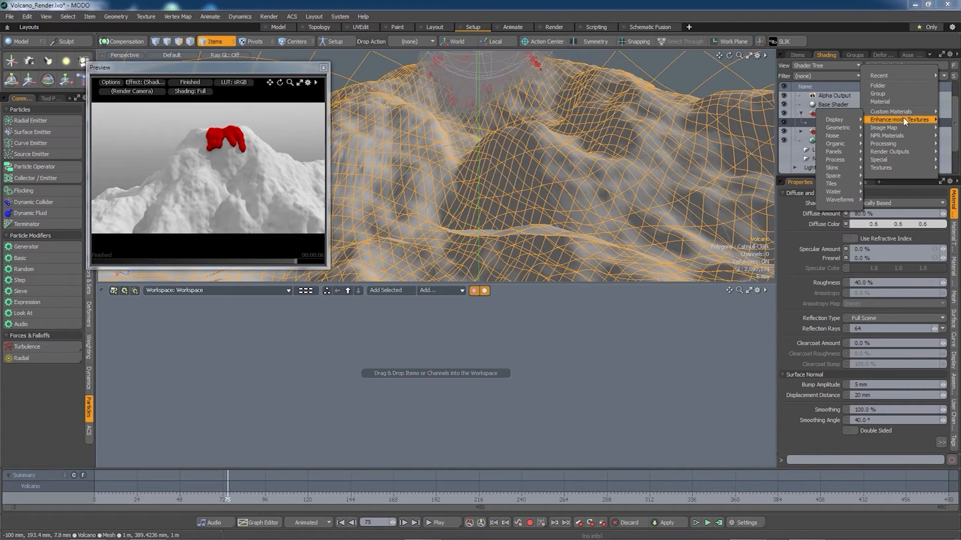
pyautogui.moveTo(833, 135)
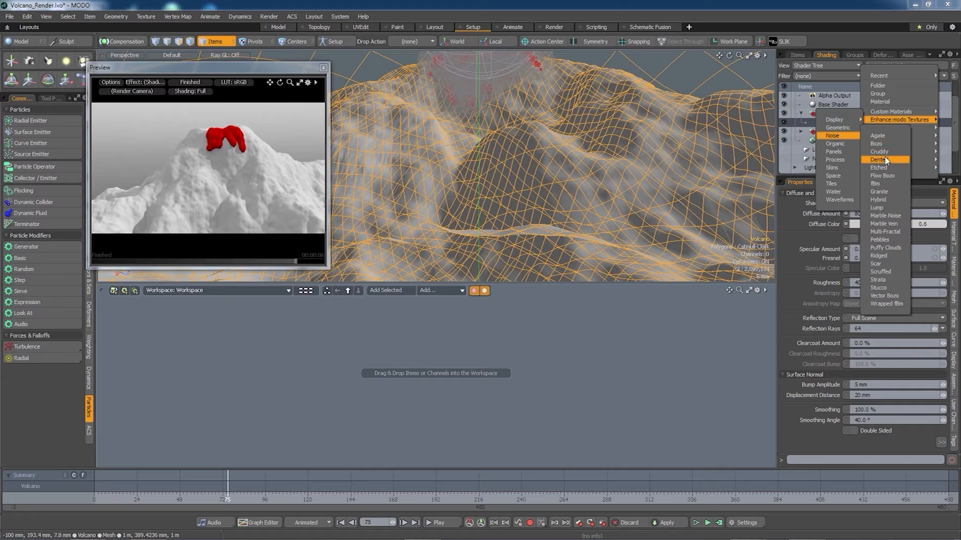
pyautogui.click(880, 191)
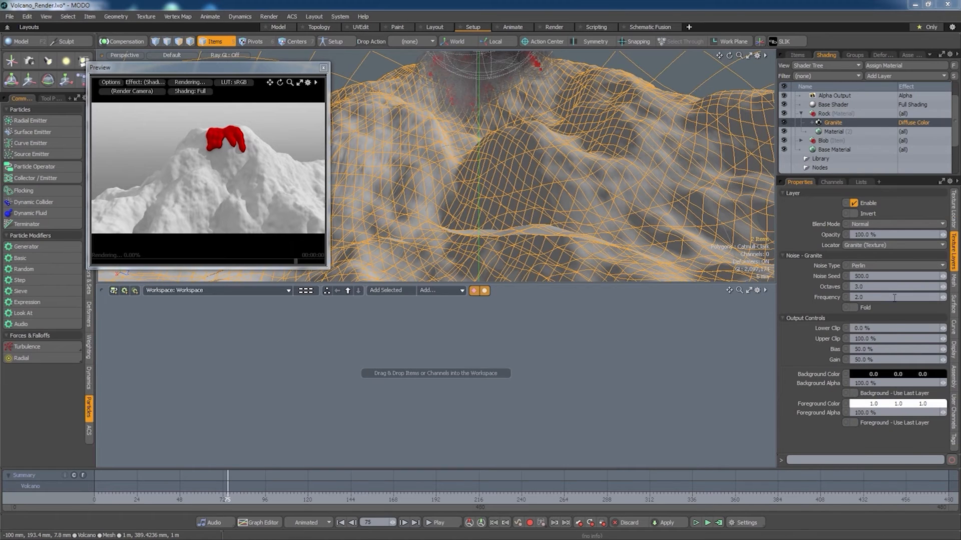
pyautogui.keyDown('shift'); pyautogui.moveTo(905, 408); pyautogui.dragTo(867, 408); pyautogui.keyUp('shift')
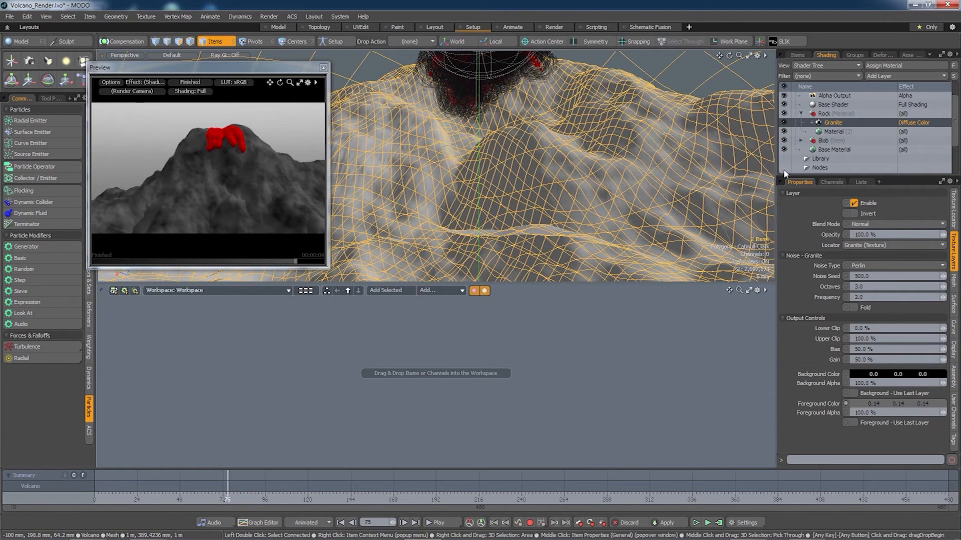
# Step: Scale the Granite texture locator to 80 mm on all three axes
pyautogui.click(952, 223)
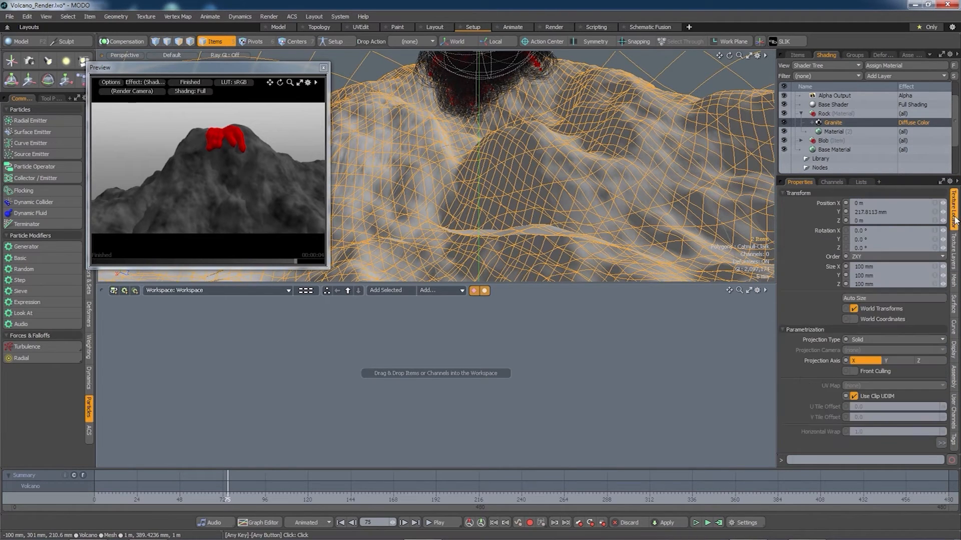
pyautogui.moveTo(943, 275); pyautogui.dragTo(868, 276, button='right')
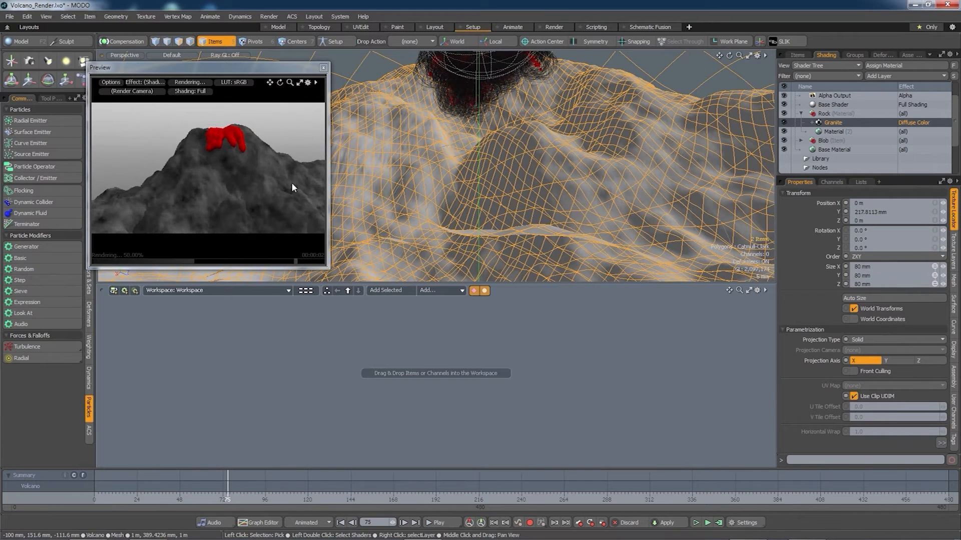
pyautogui.moveTo(292, 191)
pyautogui.keyDown('alt'); pyautogui.mouseDown()
pyautogui.moveTo(189, 187)
pyautogui.moveTo(285, 202)
pyautogui.mouseUp(); pyautogui.keyUp('alt')
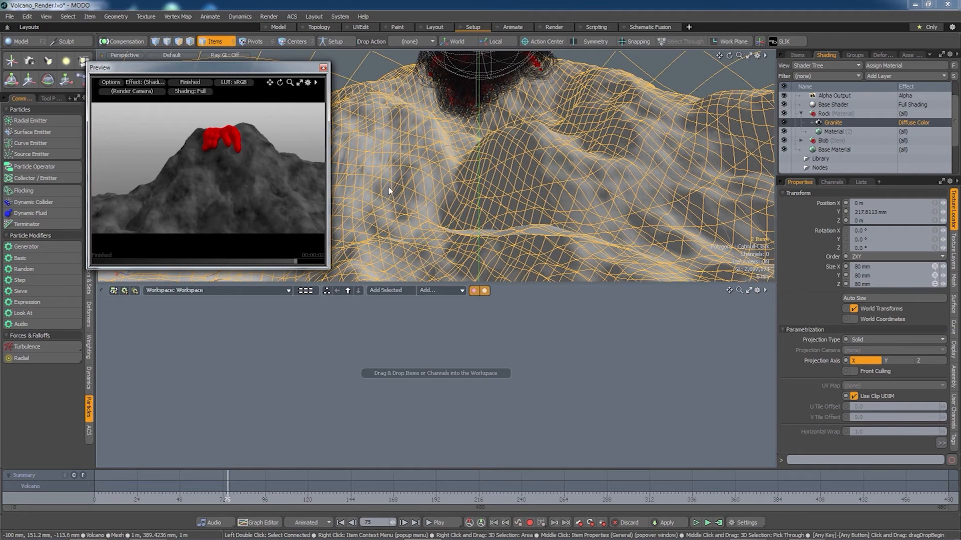
# Step: Select the Blob item's material in the shader tree and set its diffuse amount to 5.5%
pyautogui.click(800, 113)
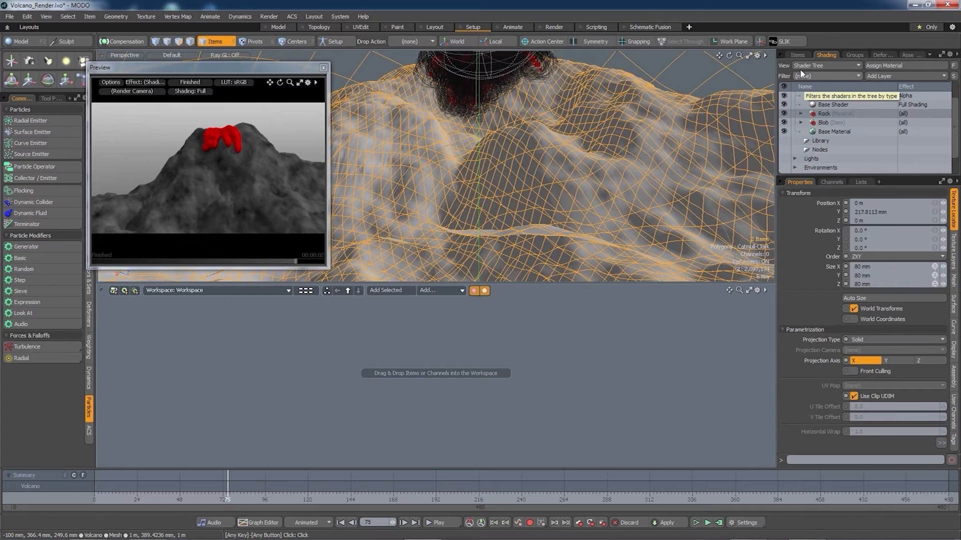
pyautogui.click(798, 55)
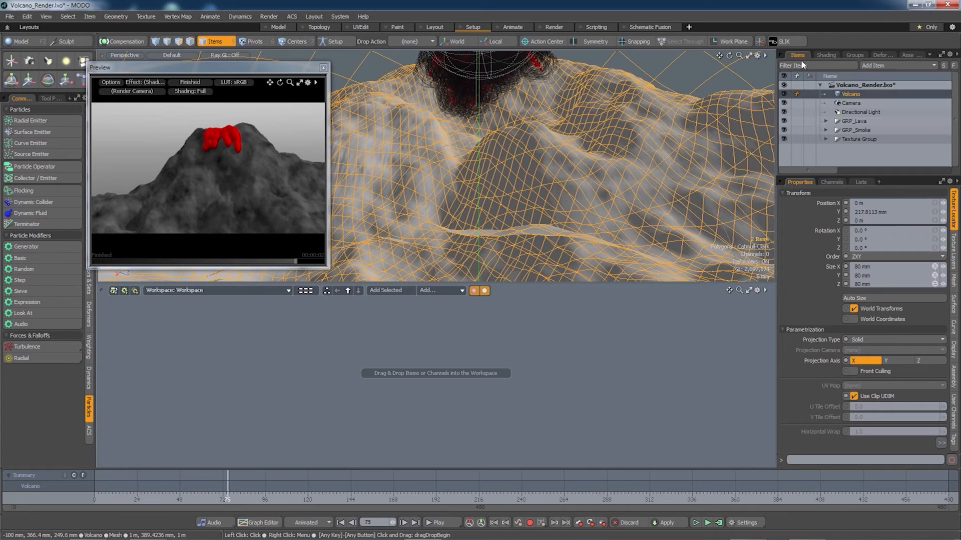
pyautogui.click(825, 122)
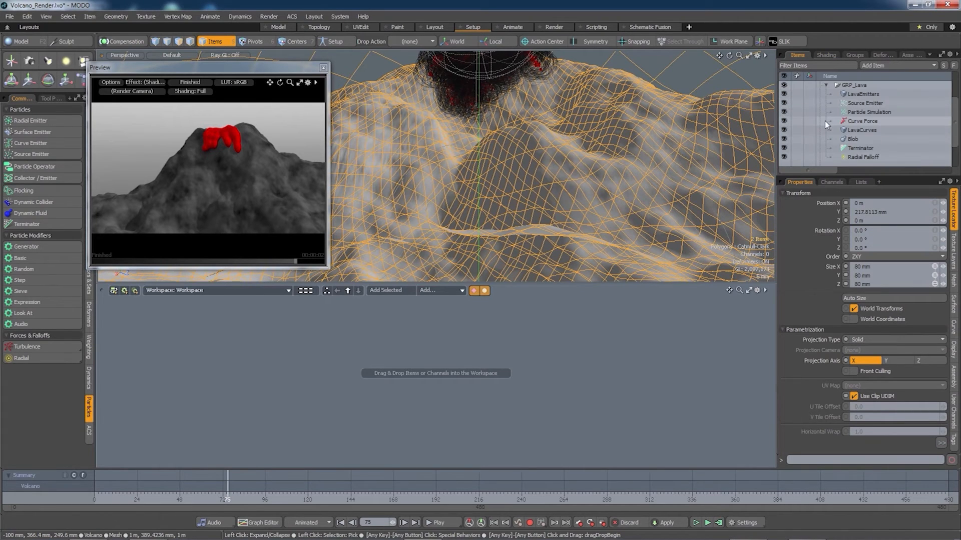
pyautogui.click(853, 140)
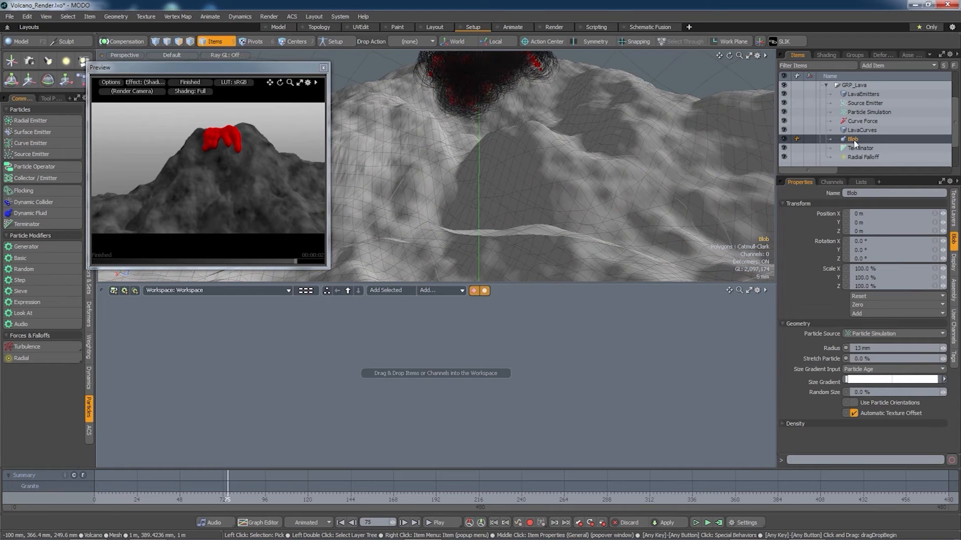
pyautogui.rightClick(860, 142)
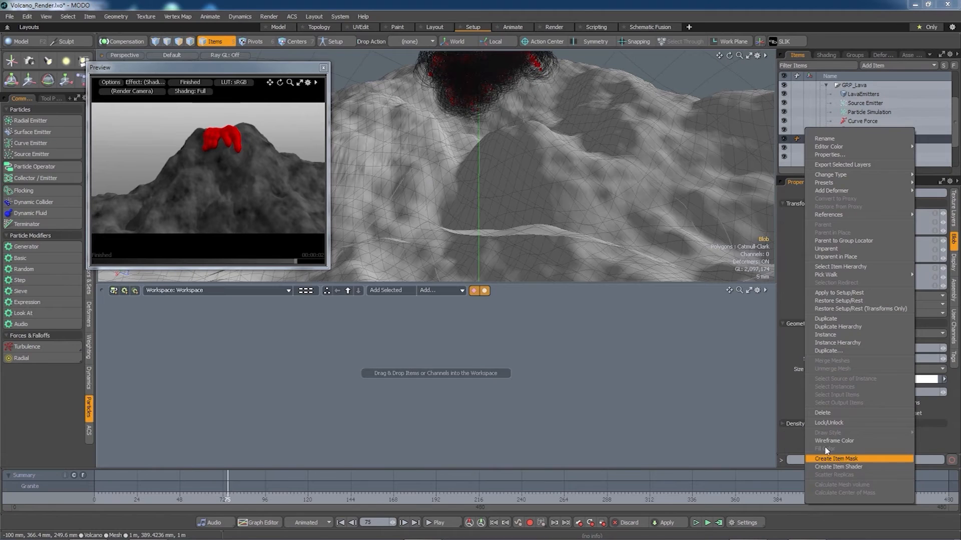
pyautogui.click(828, 52)
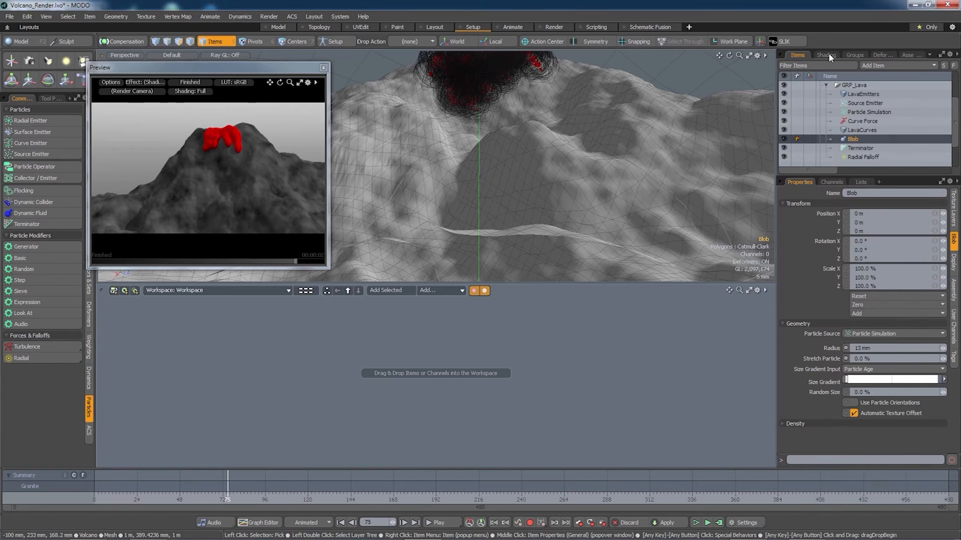
pyautogui.click(828, 53)
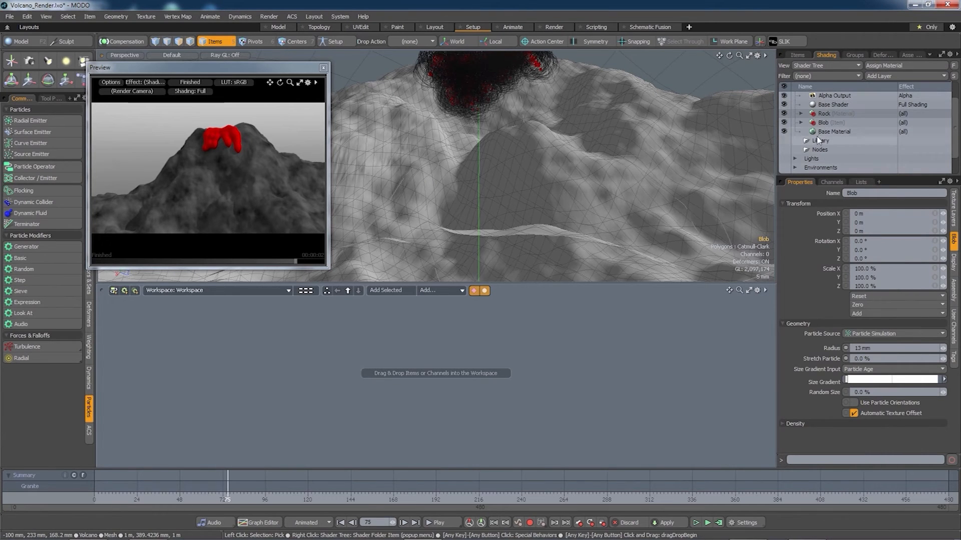
pyautogui.click(801, 122)
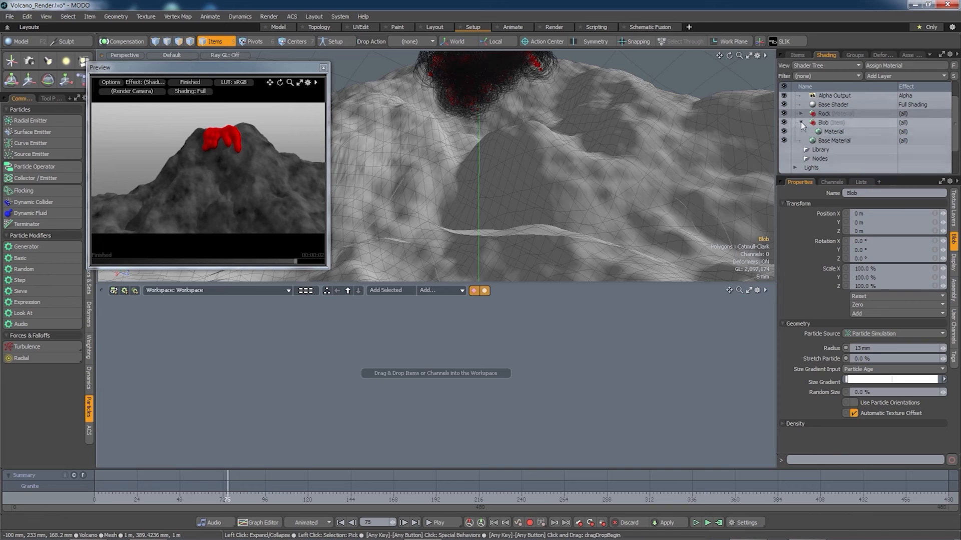
pyautogui.click(833, 132)
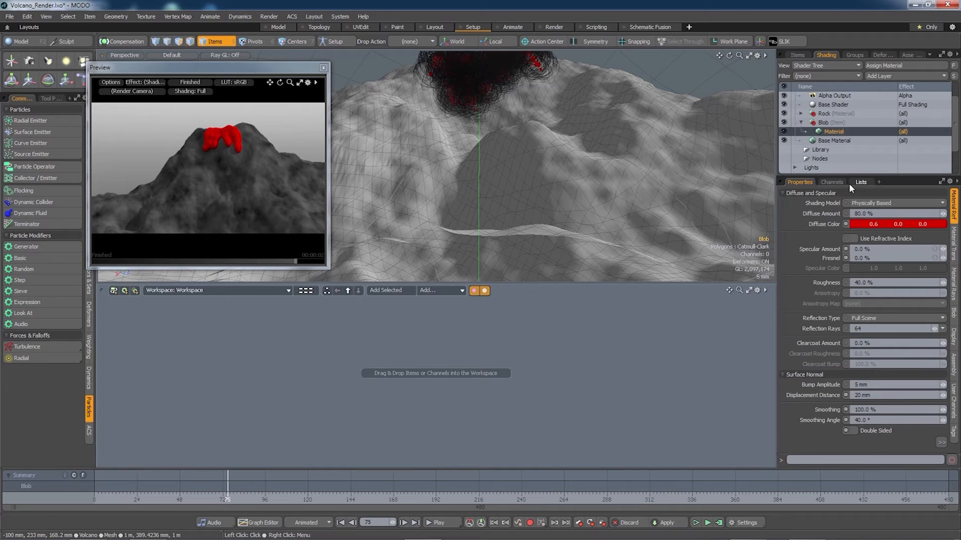
pyautogui.moveTo(944, 216); pyautogui.dragTo(944, 218)
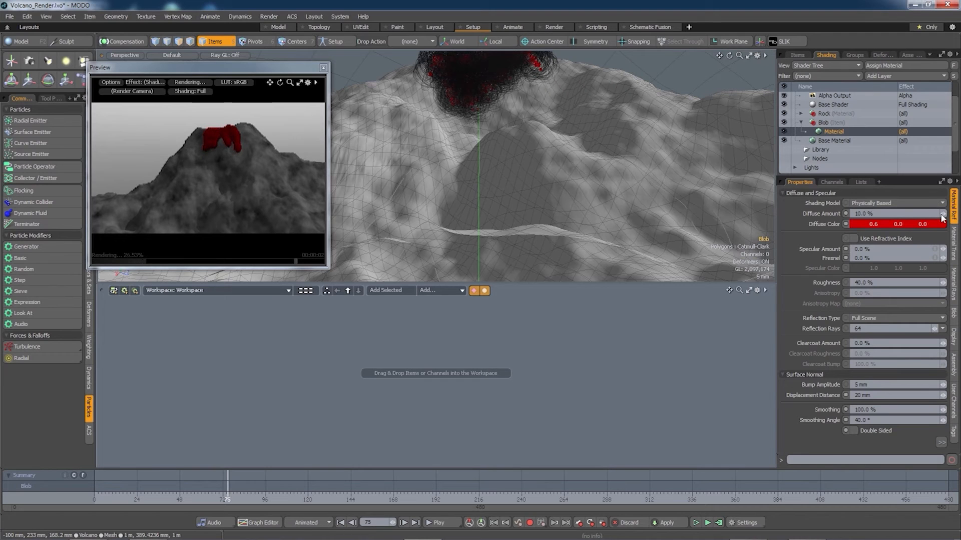
pyautogui.moveTo(943, 216); pyautogui.dragTo(943, 218)
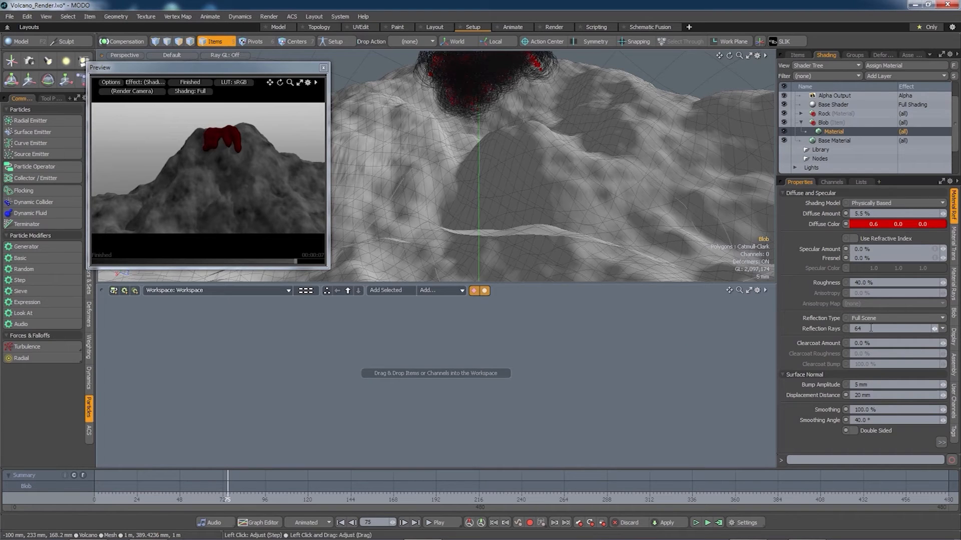
# Step: Set the Blob material's luminous intensity to 8.0 W/srm2
pyautogui.click(954, 247)
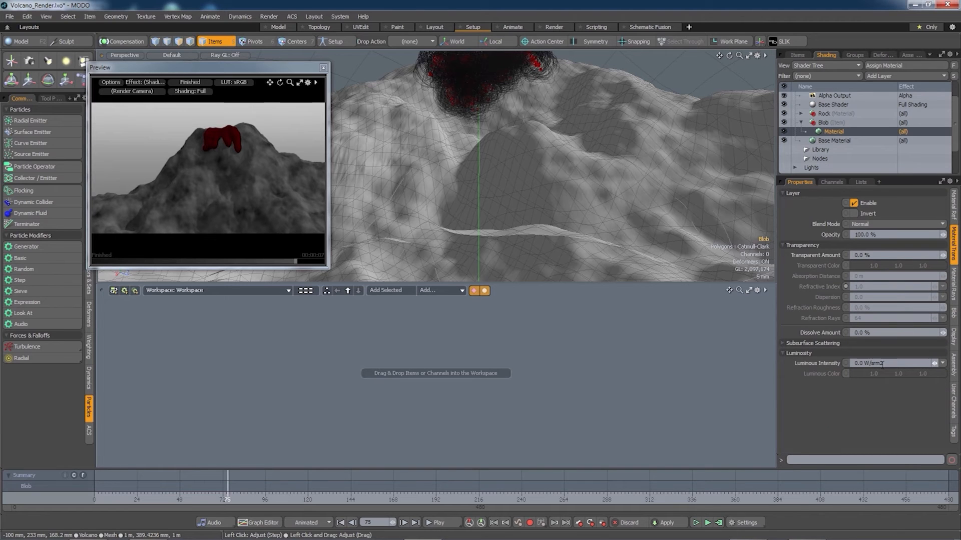
pyautogui.click(882, 364)
pyautogui.press('BackSpace')
pyautogui.press('Return')
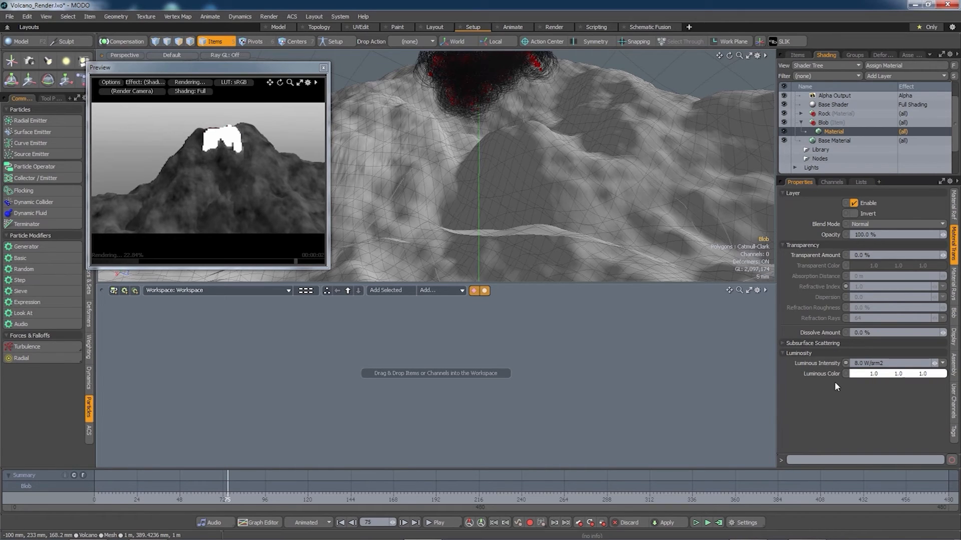
# Step: Set the Blob material's luminous colour to orange, 0.44, 0.04, 0.0
pyautogui.click(899, 376)
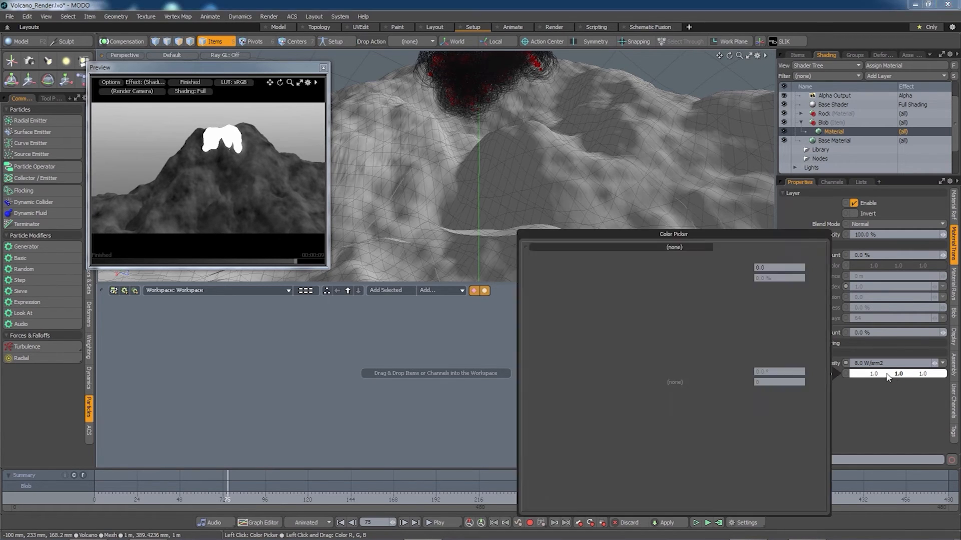
pyautogui.moveTo(630, 320); pyautogui.dragTo(670, 308)
pyautogui.moveTo(651, 395); pyautogui.dragTo(595, 395)
pyautogui.moveTo(668, 306); pyautogui.dragTo(671, 308)
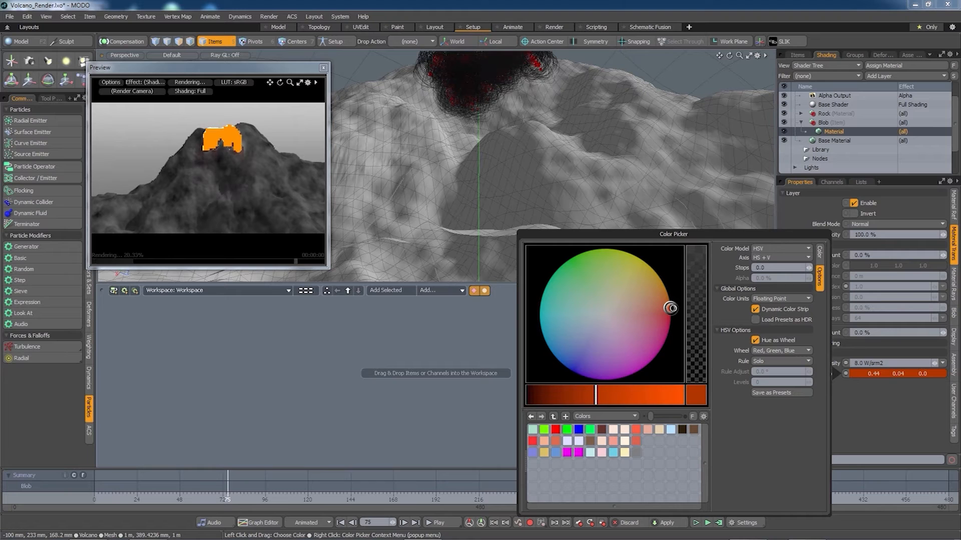
pyautogui.click(424, 327)
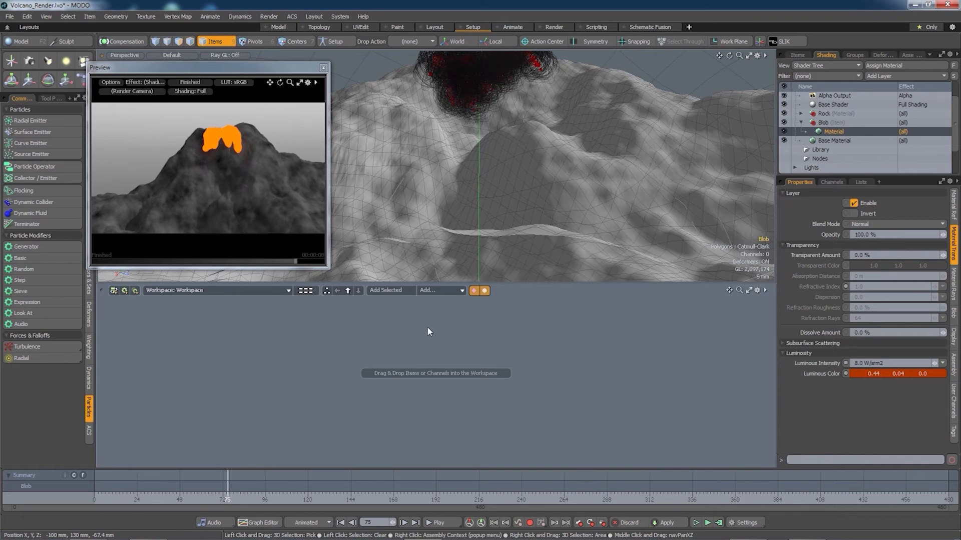
# Step: Add a Gradient layer to the Blob material with effect Luminous Amount and blend mode Multiply
pyautogui.keyDown('alt'); pyautogui.moveTo(258, 164); pyautogui.dragTo(186, 198); pyautogui.keyUp('alt')
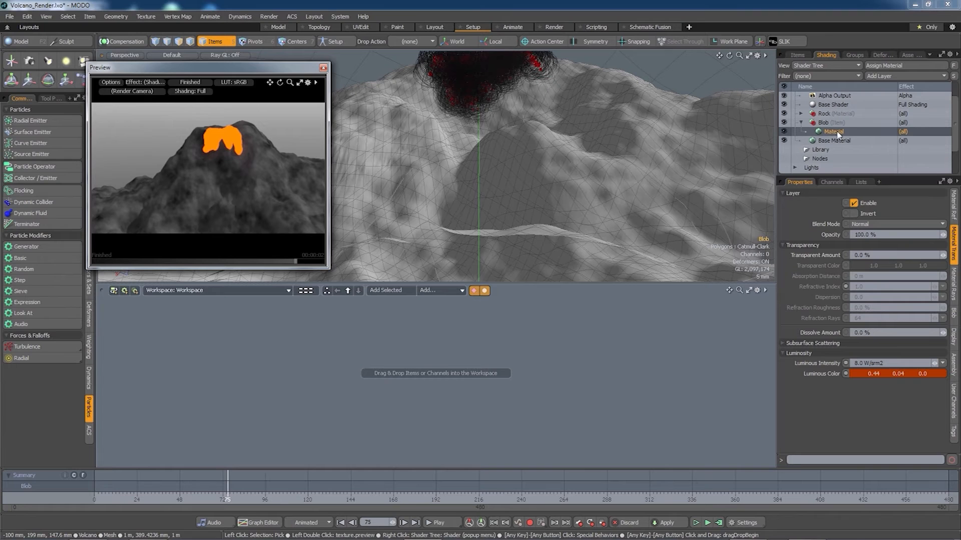
pyautogui.click(908, 76)
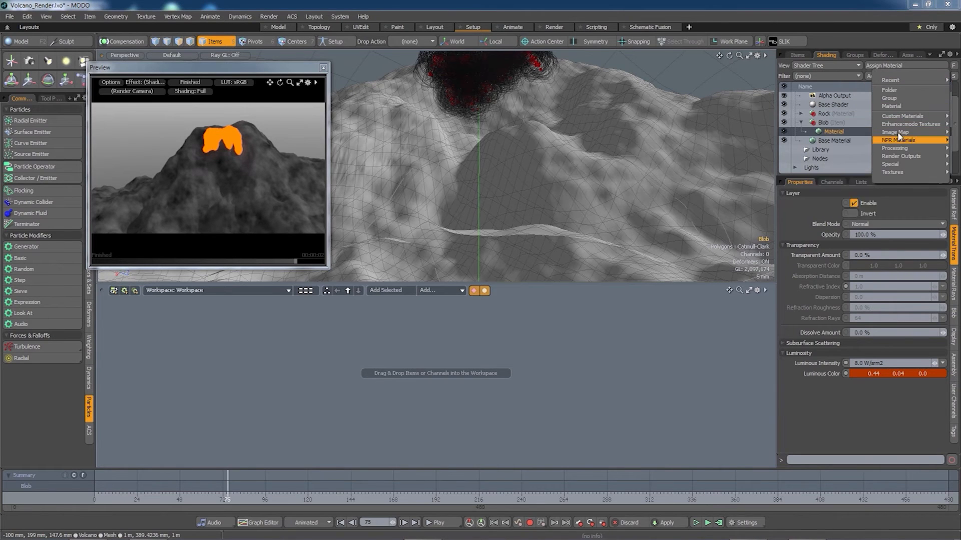
pyautogui.click(836, 160)
pyautogui.rightClick(912, 132)
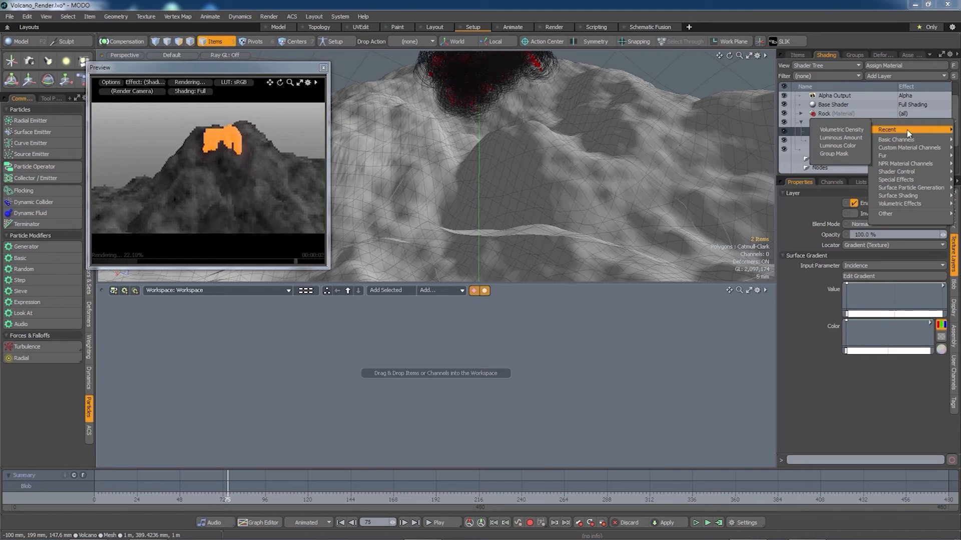
pyautogui.click(854, 138)
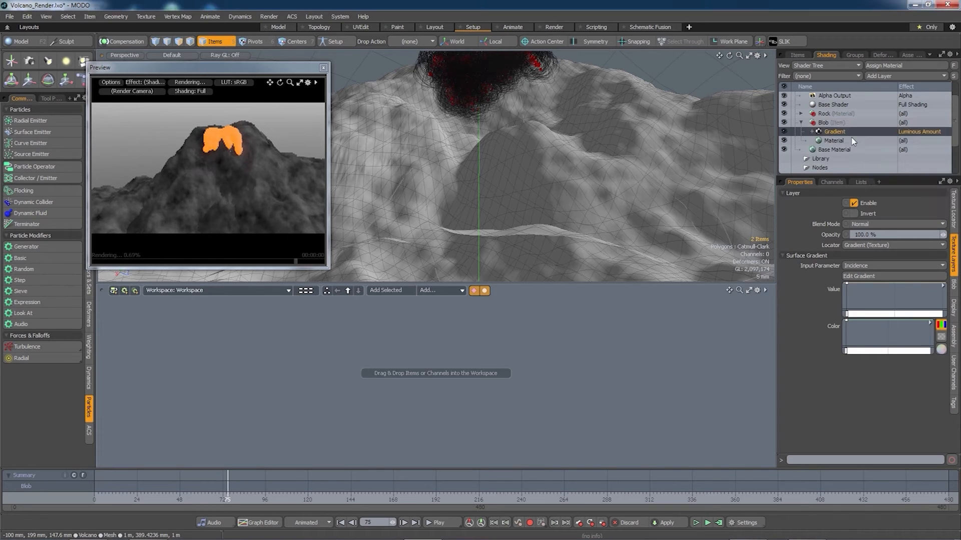
pyautogui.click(884, 224)
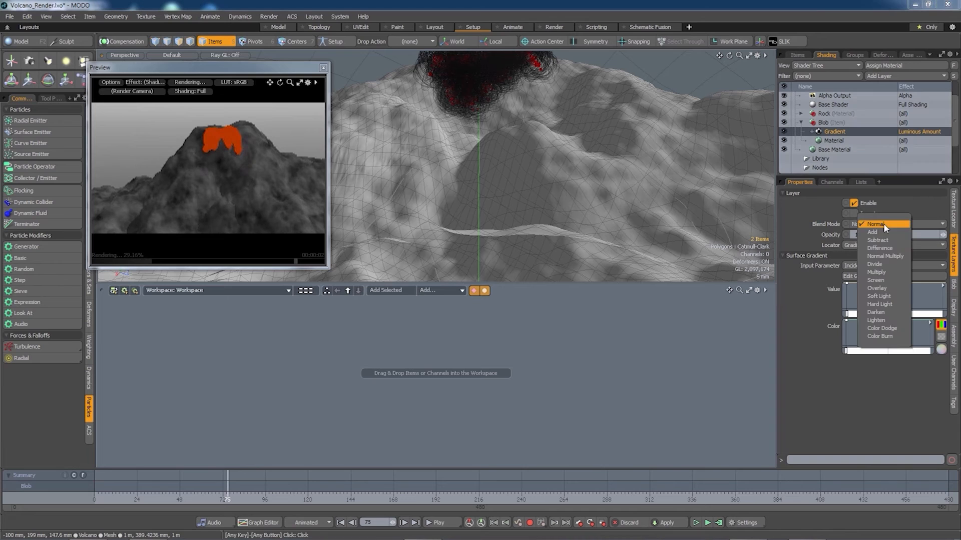
pyautogui.click(875, 271)
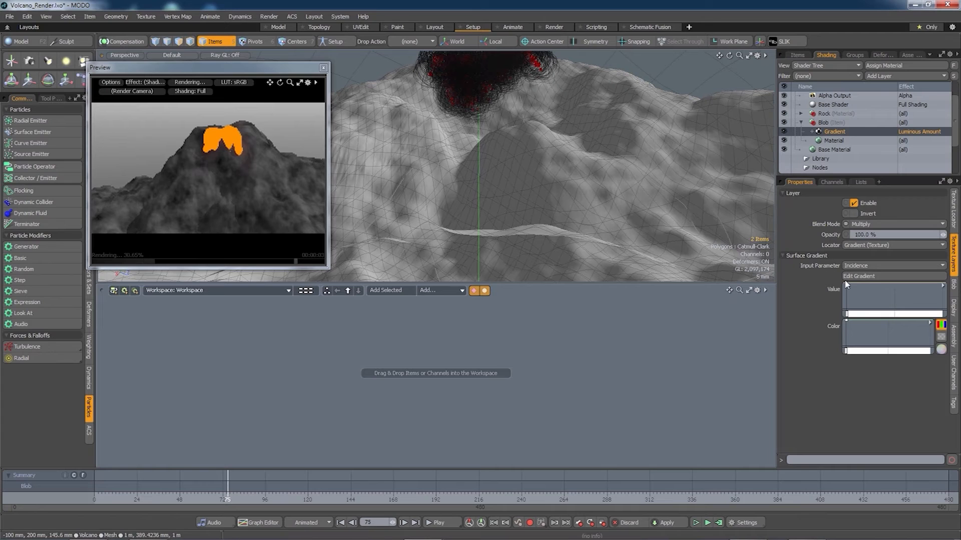
# Step: Open the gradient editor for the luminous gradient and add a key at 100% input with its value lowered to 0%
pyautogui.click(868, 278)
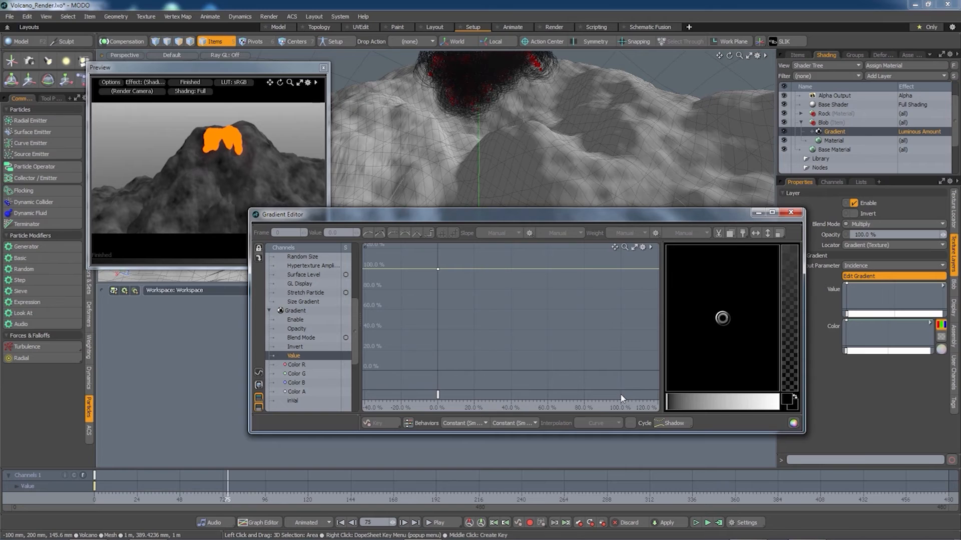
pyautogui.middleClick(615, 352)
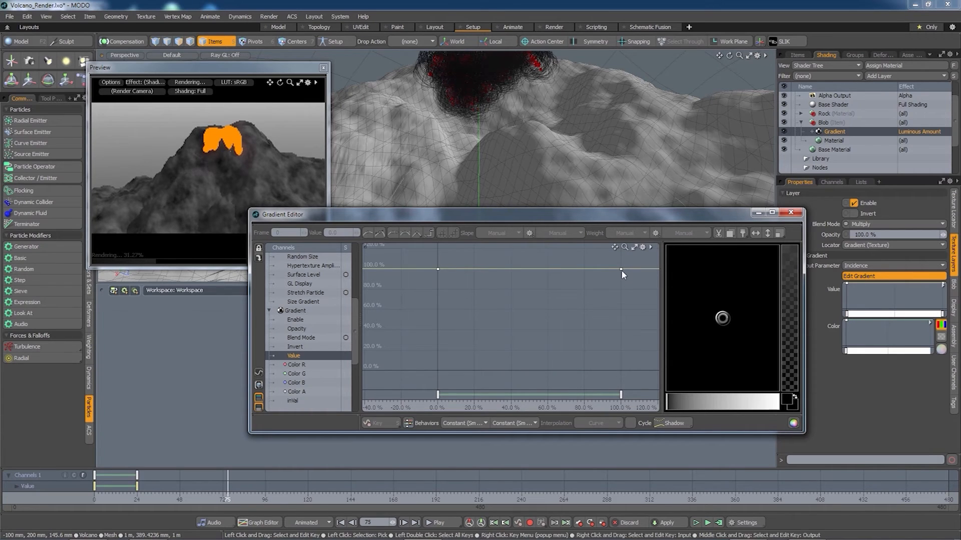
pyautogui.moveTo(620, 269); pyautogui.dragTo(621, 371)
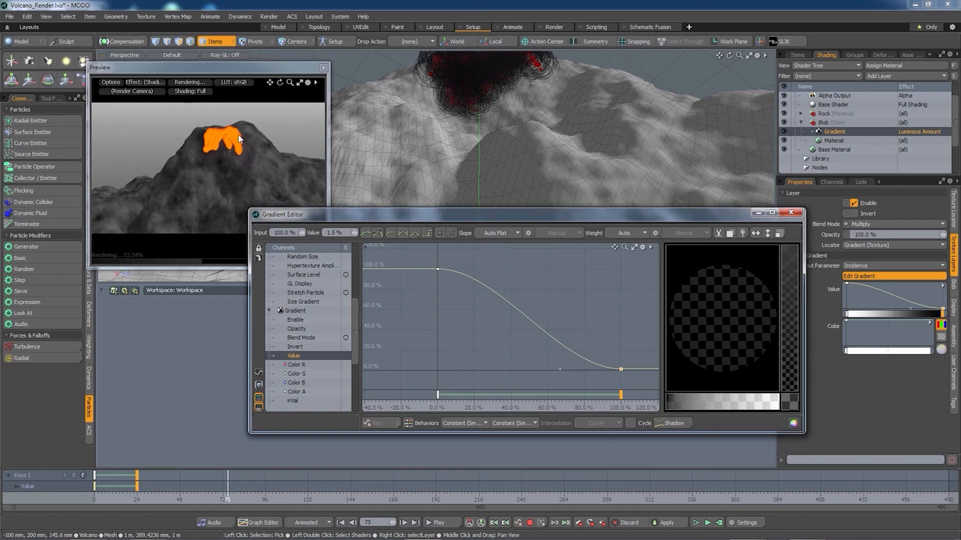
# Step: Move the gradient's end key to about 58.5% input
pyautogui.scroll(5, 223, 144)
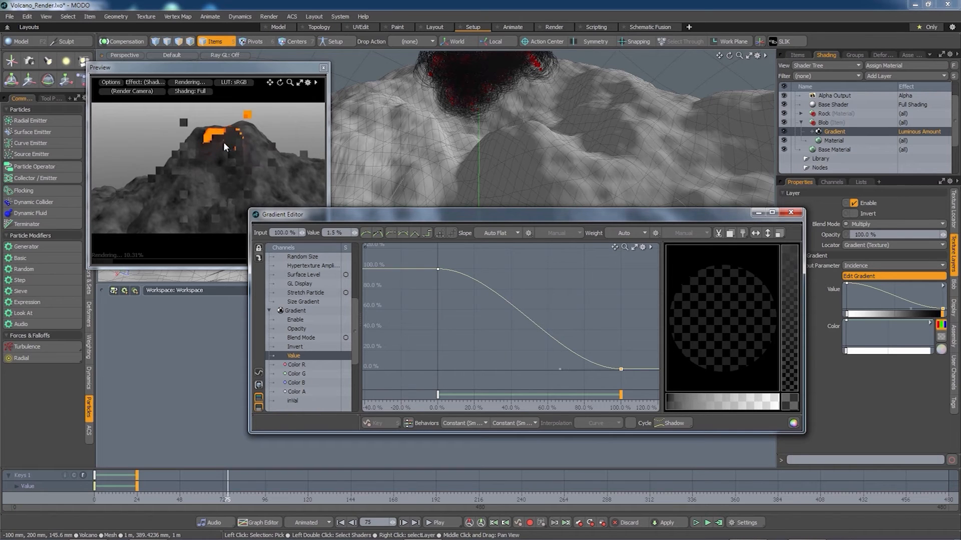
pyautogui.keyDown('alt'); pyautogui.moveTo(233, 145); pyautogui.dragTo(239, 185); pyautogui.keyUp('alt')
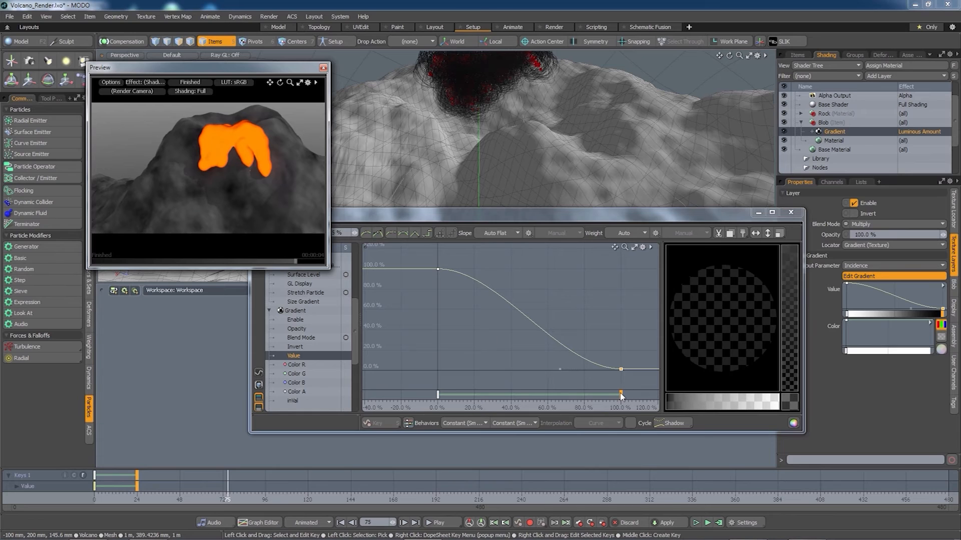
pyautogui.moveTo(620, 394); pyautogui.dragTo(591, 394)
pyautogui.moveTo(571, 395); pyautogui.dragTo(545, 395)
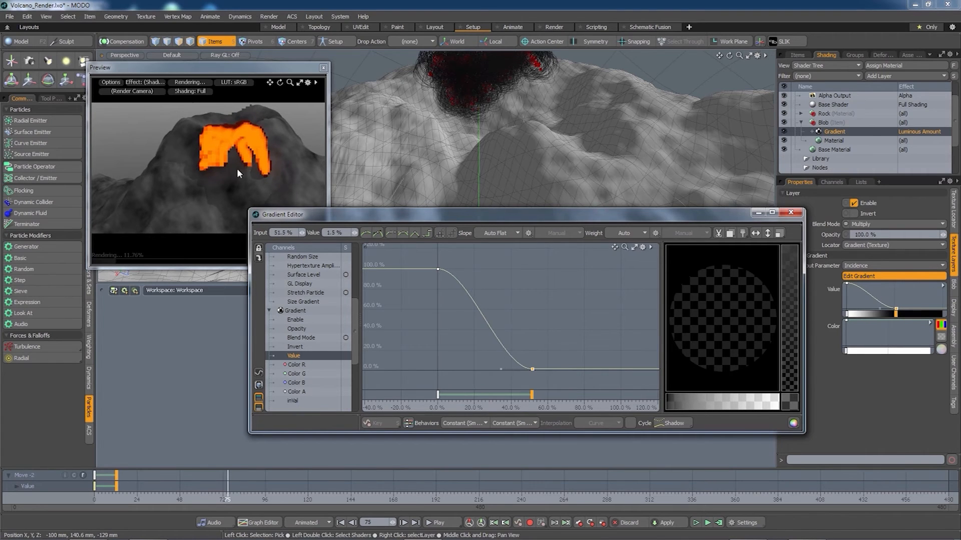
# Step: Add a middle gradient key at about 28% input raised to 21.5% value, and move the end key to about 70% input
pyautogui.keyDown('ctrl'); pyautogui.click(489, 370); pyautogui.keyUp('ctrl')
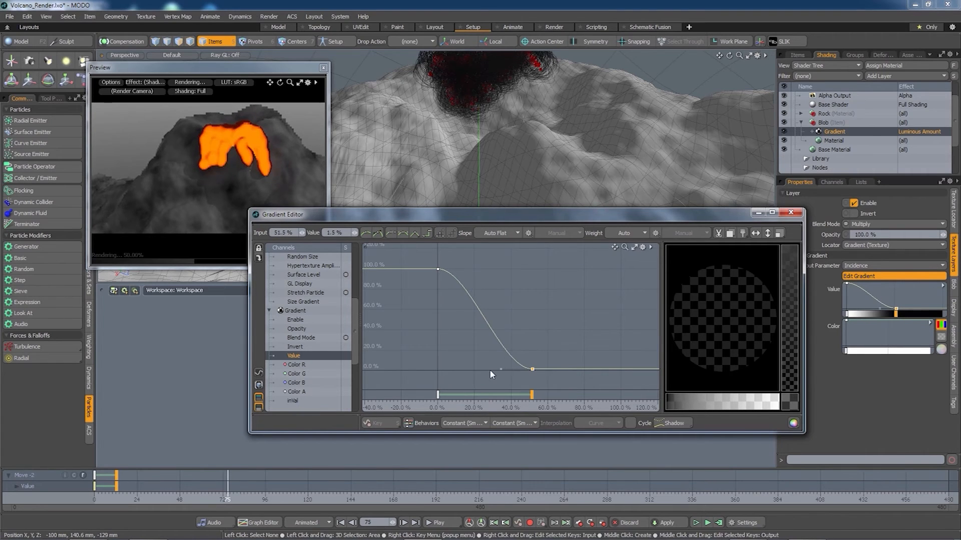
pyautogui.moveTo(532, 370); pyautogui.dragTo(551, 369)
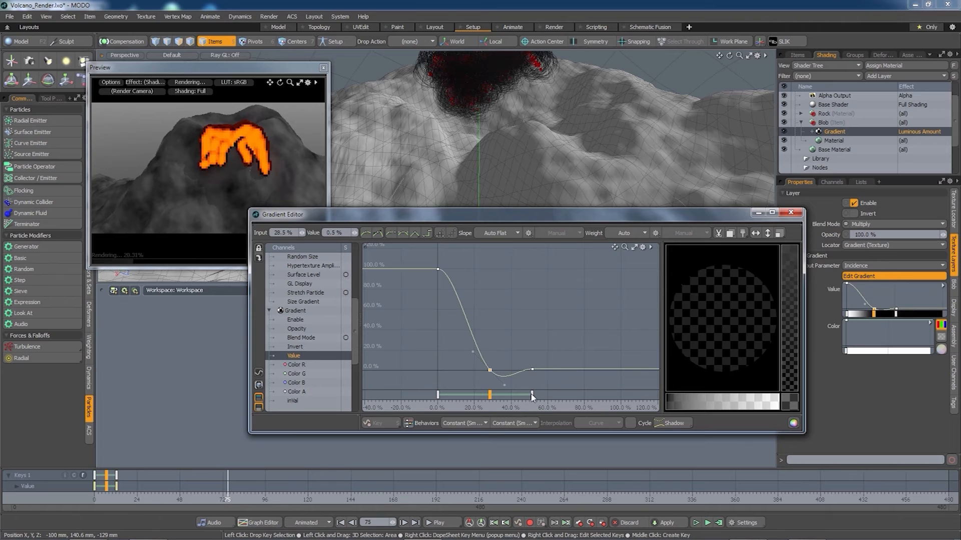
pyautogui.moveTo(489, 371); pyautogui.dragTo(490, 347)
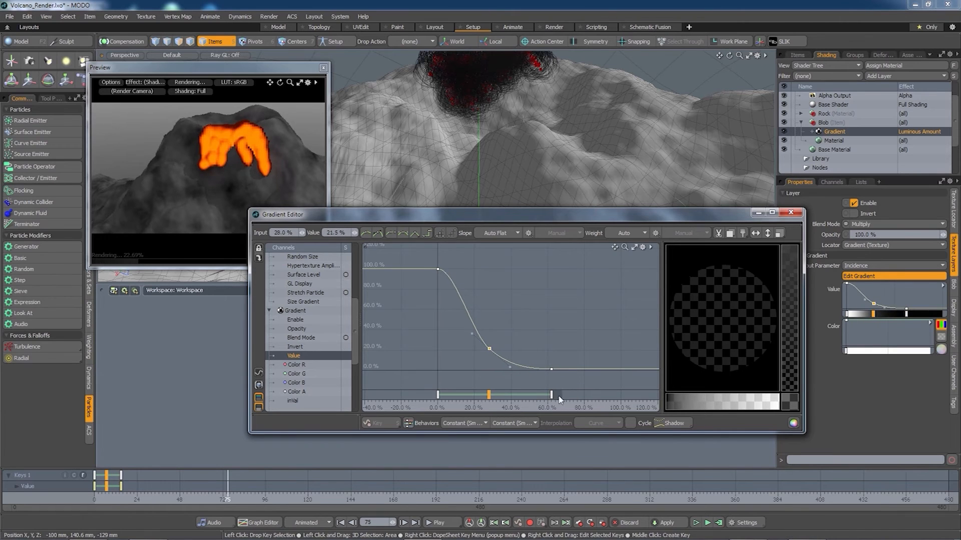
pyautogui.moveTo(551, 395); pyautogui.dragTo(578, 394)
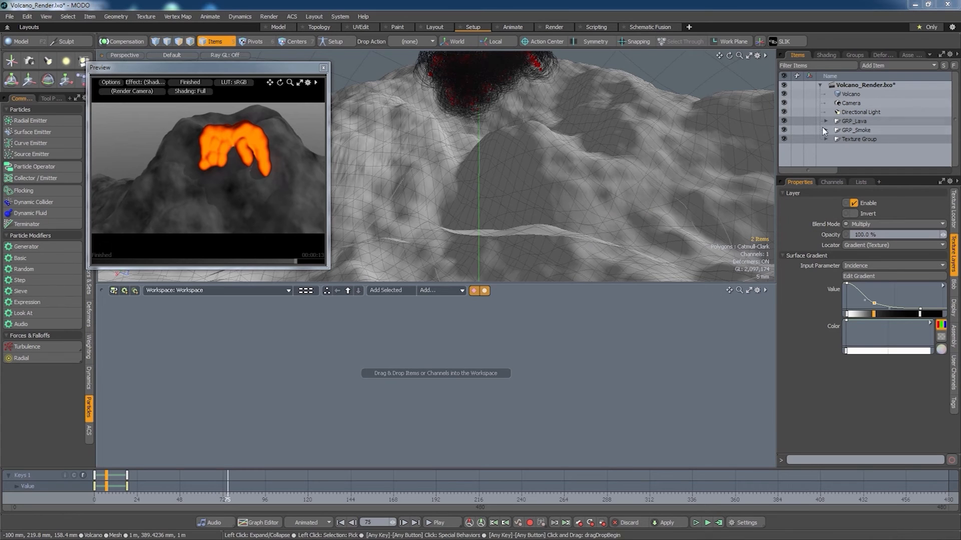
# Step: Hide the GRP_Lava group in the item list
pyautogui.click(784, 121)
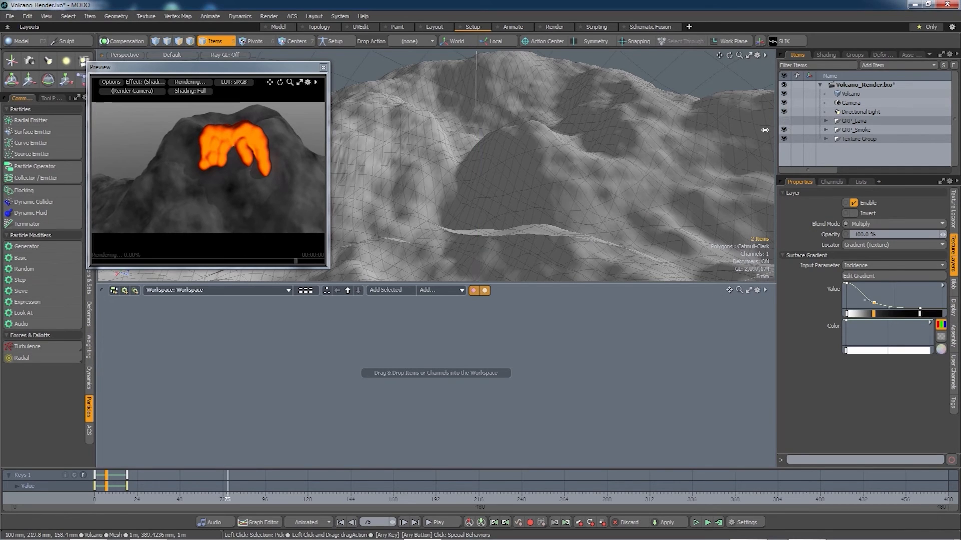
# Step: Switch the schematic workspace to WRK_Smoke
pyautogui.click(281, 292)
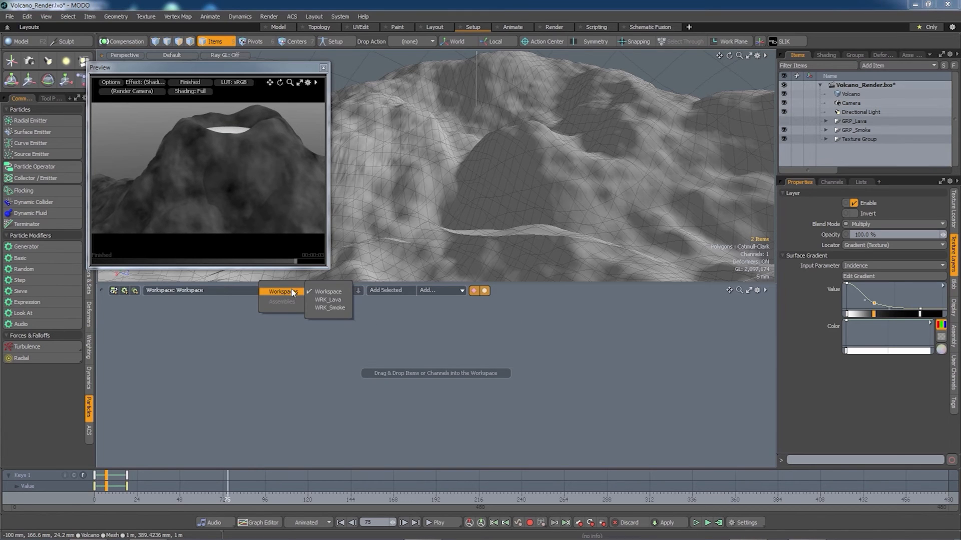
pyautogui.click(331, 308)
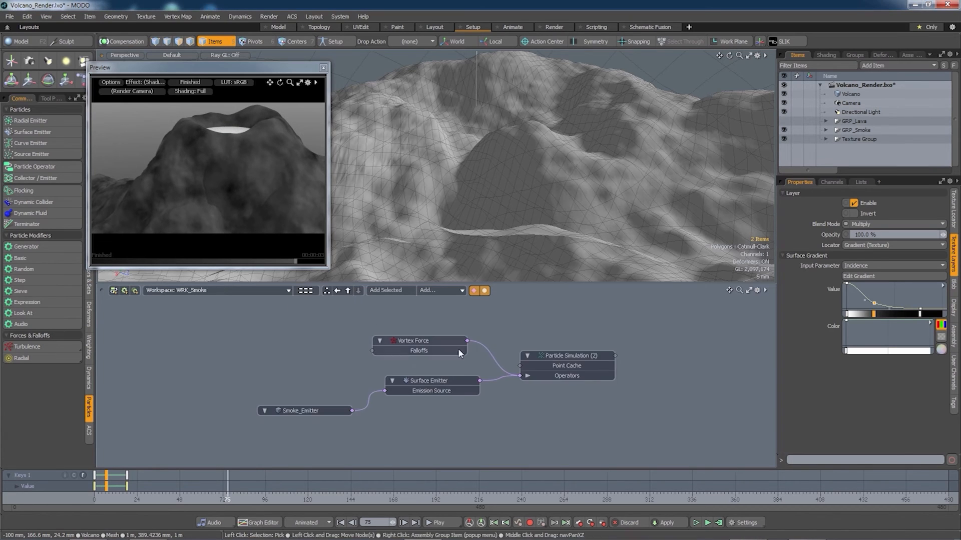
# Step: Add a Volume item under the Smoke_Emitter in GRP_Smoke and bring it into the WRK_Smoke workspace
pyautogui.press('alt')
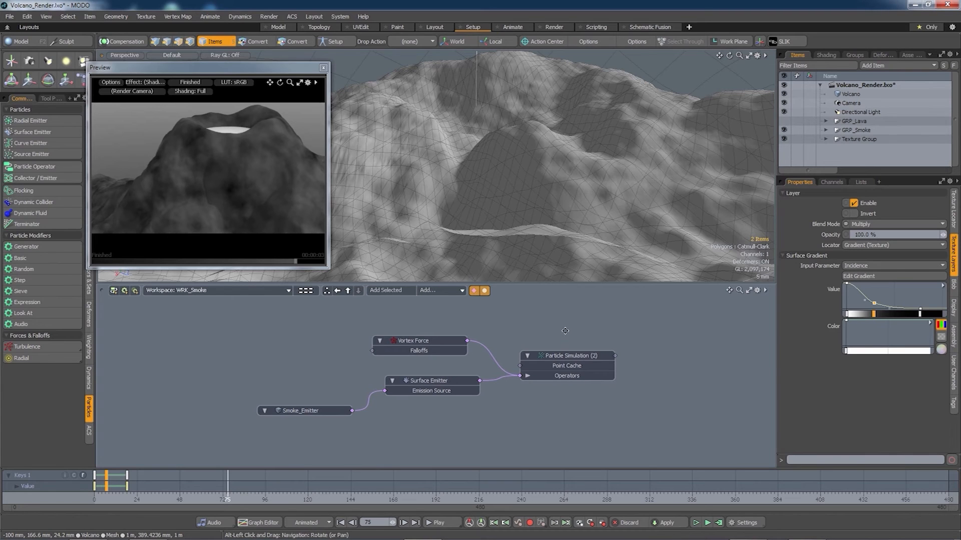
pyautogui.keyDown('alt'); pyautogui.moveTo(565, 331); pyautogui.dragTo(467, 335); pyautogui.keyUp('alt')
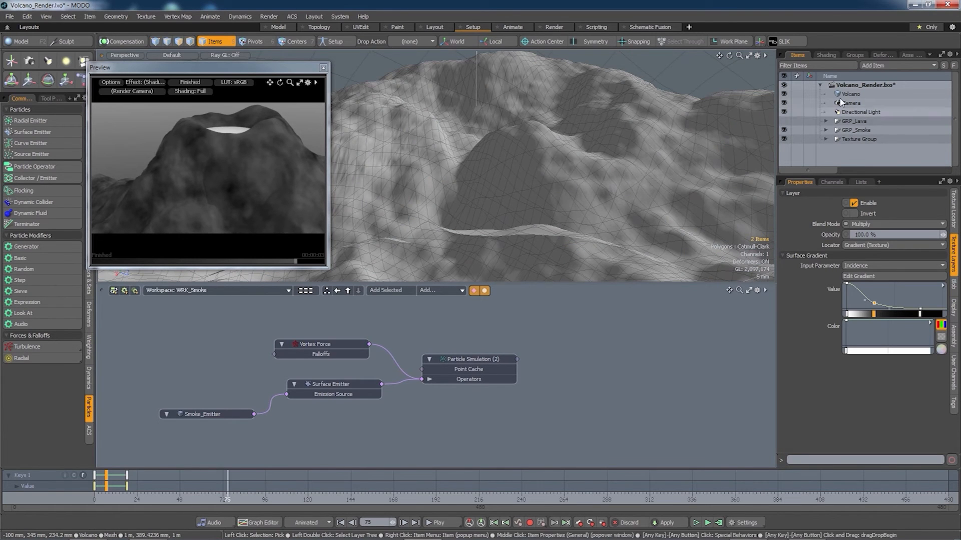
pyautogui.click(826, 129)
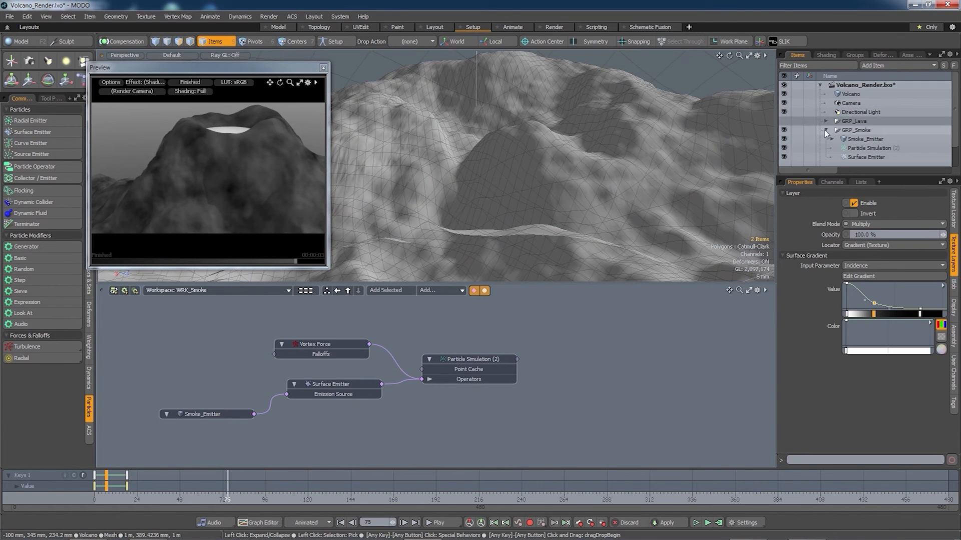
pyautogui.click(865, 139)
pyautogui.click(891, 65)
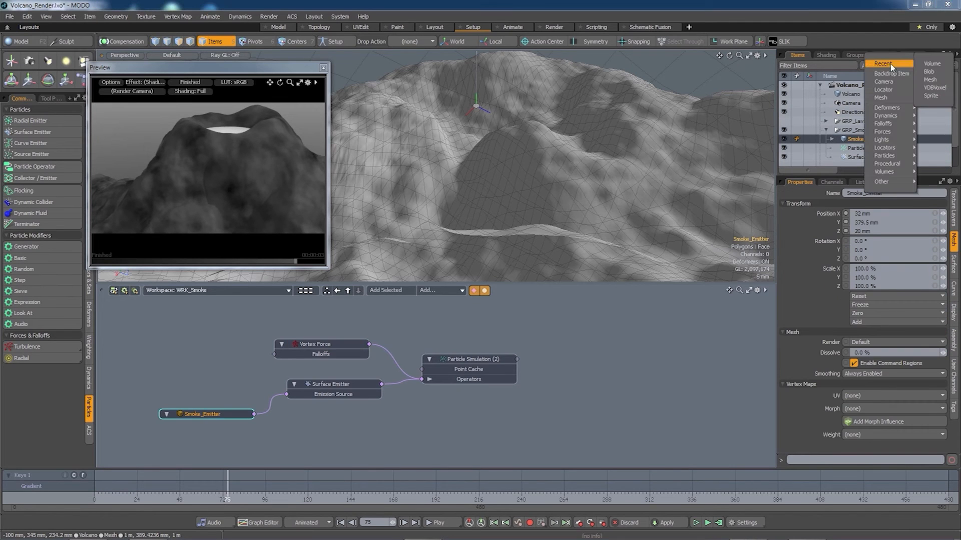
pyautogui.moveTo(885, 173)
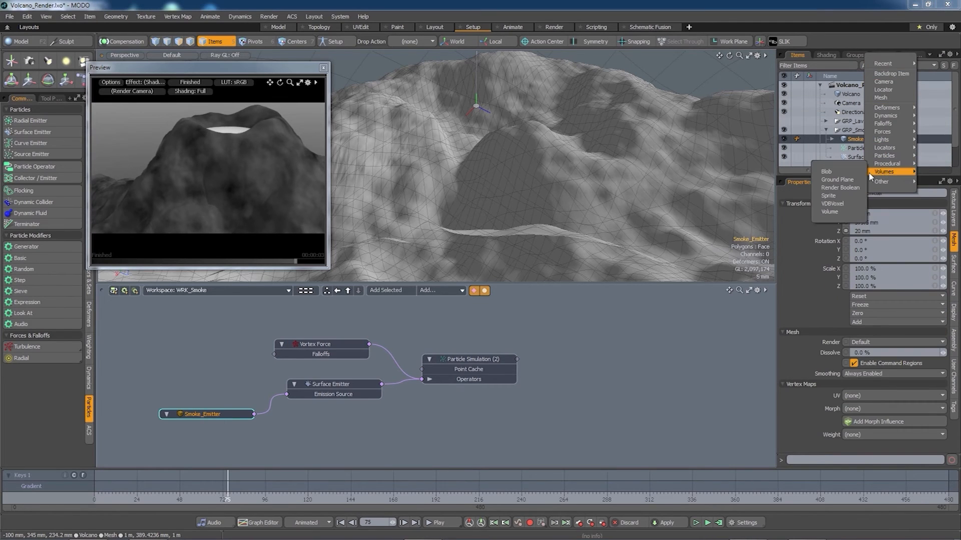
pyautogui.click(840, 213)
pyautogui.moveTo(853, 139); pyautogui.dragTo(599, 369)
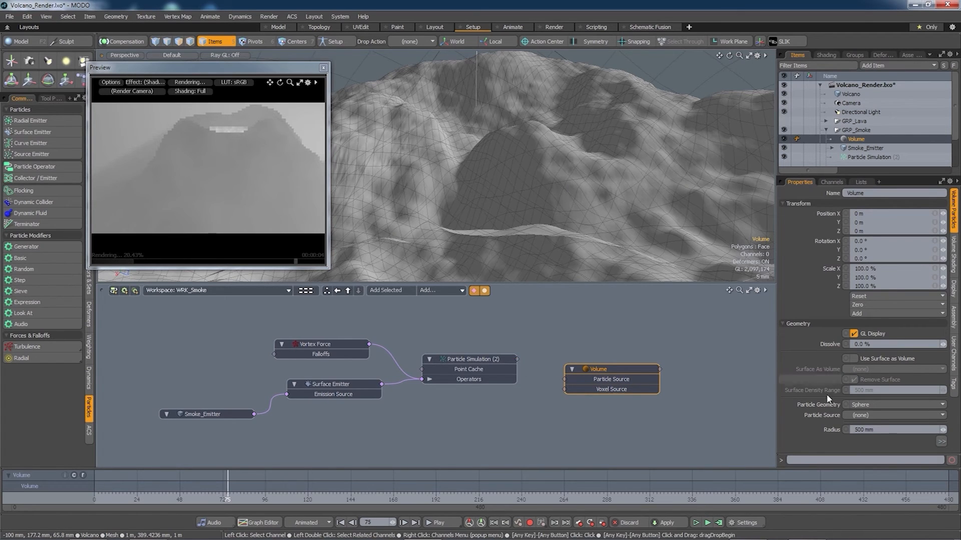
# Step: Set the Volume's particle radius to 20 mm
pyautogui.click(902, 429)
pyautogui.write('20')
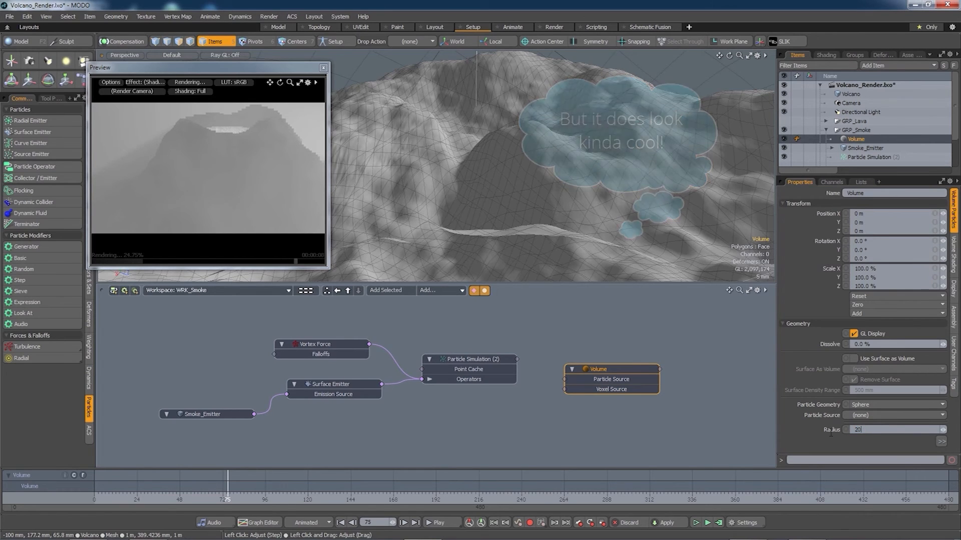
pyautogui.press('Return')
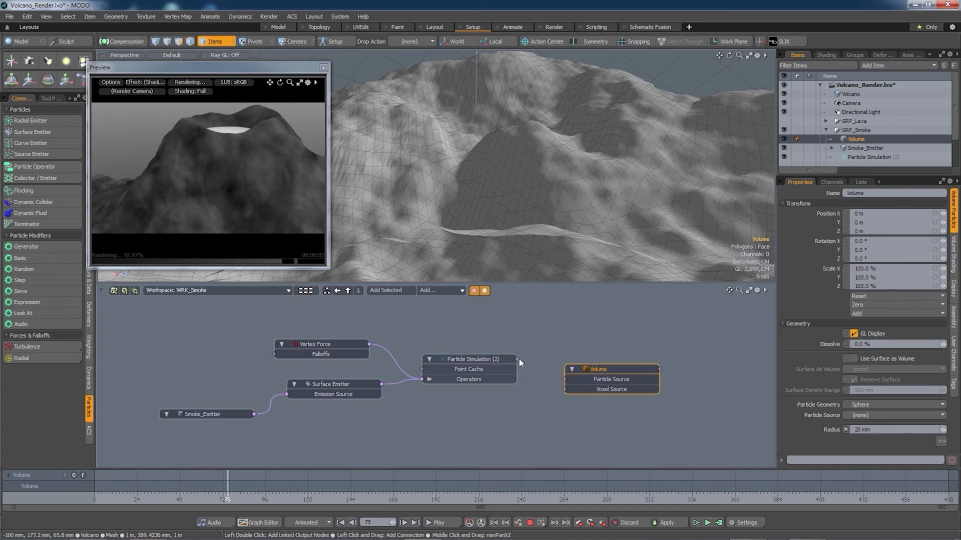
# Step: Connect the Particle Simulation output to the Volume's Particle Source input and update the simulation
pyautogui.moveTo(517, 359); pyautogui.dragTo(565, 379)
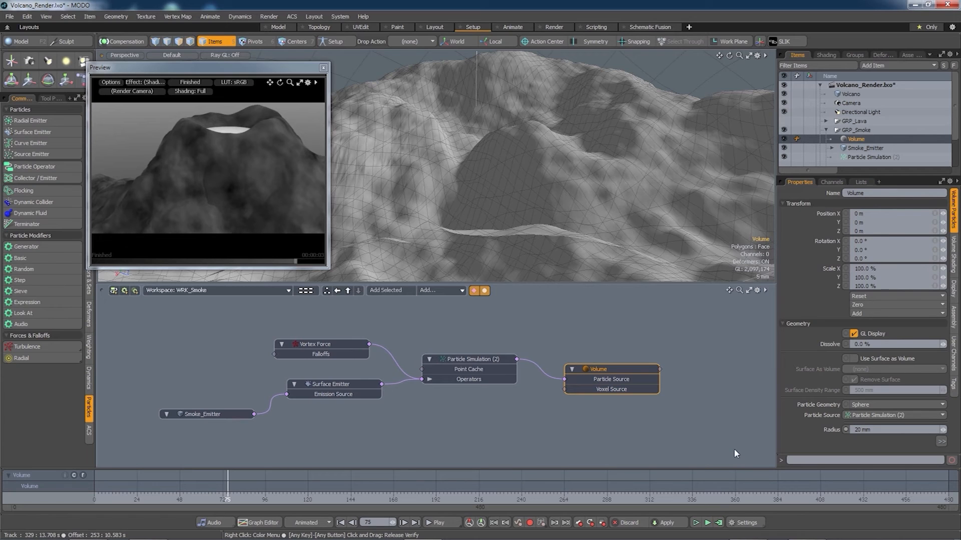
pyautogui.click(719, 523)
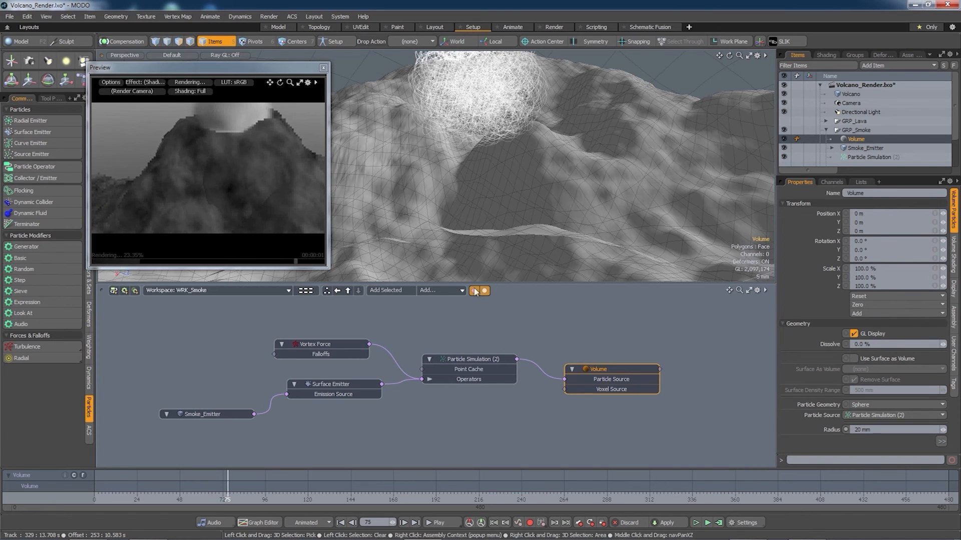
# Step: Set the Volume's shading density to 20, falloff to 85% and level to 37%
pyautogui.keyDown('alt'); pyautogui.keyDown('shift'); pyautogui.moveTo(254, 172); pyautogui.dragTo(219, 197); pyautogui.keyUp('shift'); pyautogui.keyUp('alt')
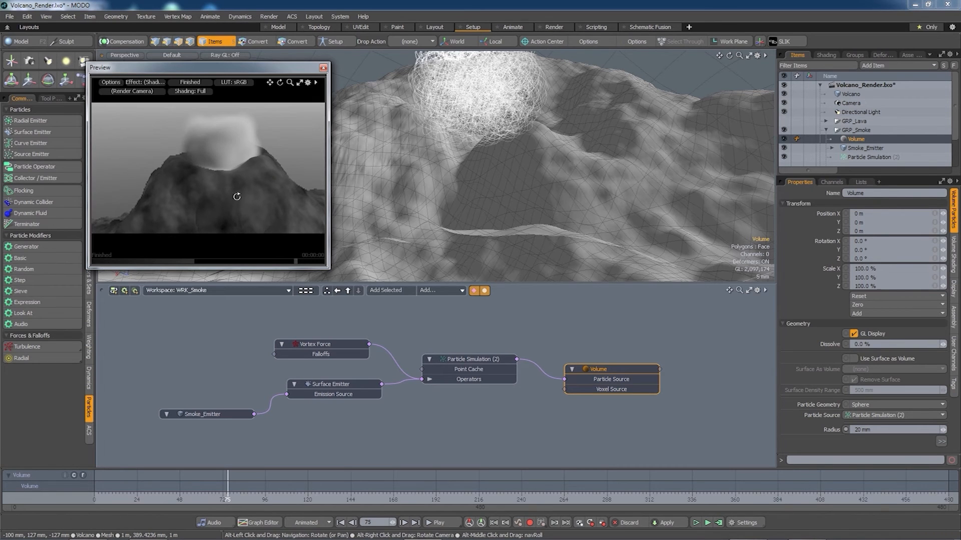
pyautogui.keyDown('alt'); pyautogui.moveTo(236, 197); pyautogui.dragTo(243, 202); pyautogui.keyUp('alt')
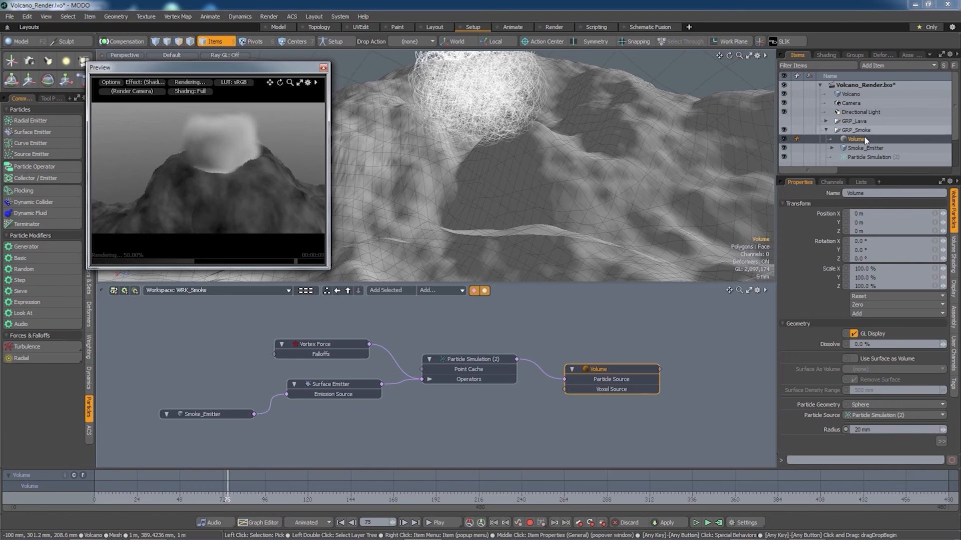
pyautogui.click(955, 257)
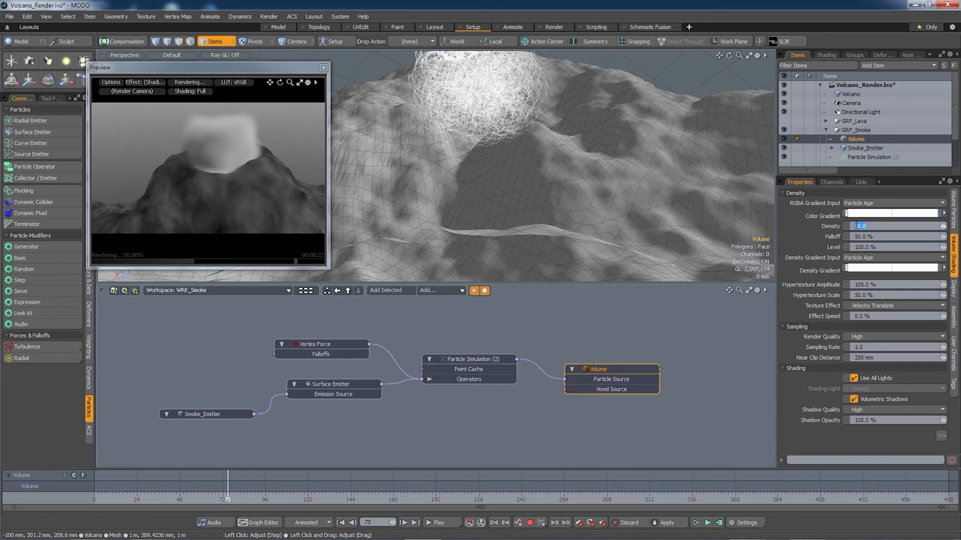
pyautogui.press('Tab')
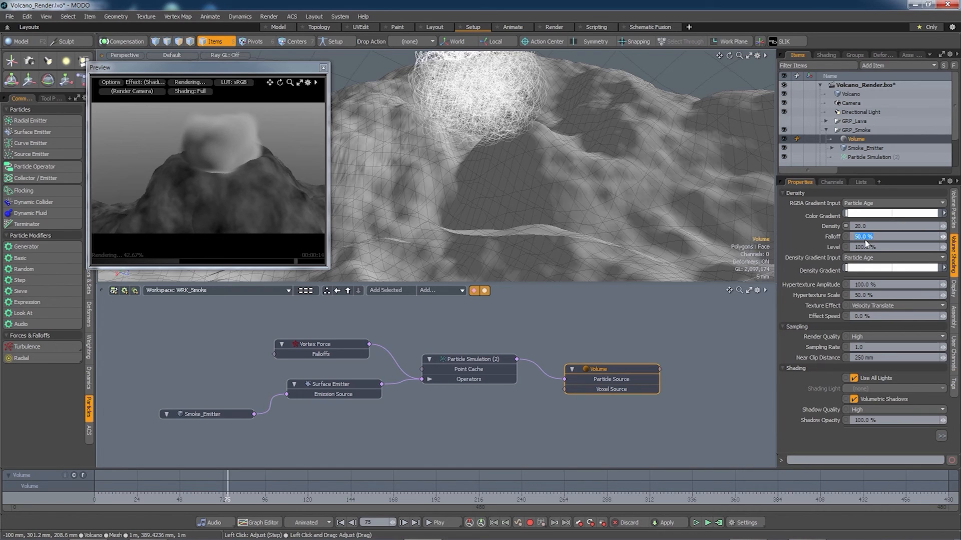
pyautogui.write('85')
pyautogui.press('Tab')
pyautogui.write('37')
pyautogui.press('Tab')
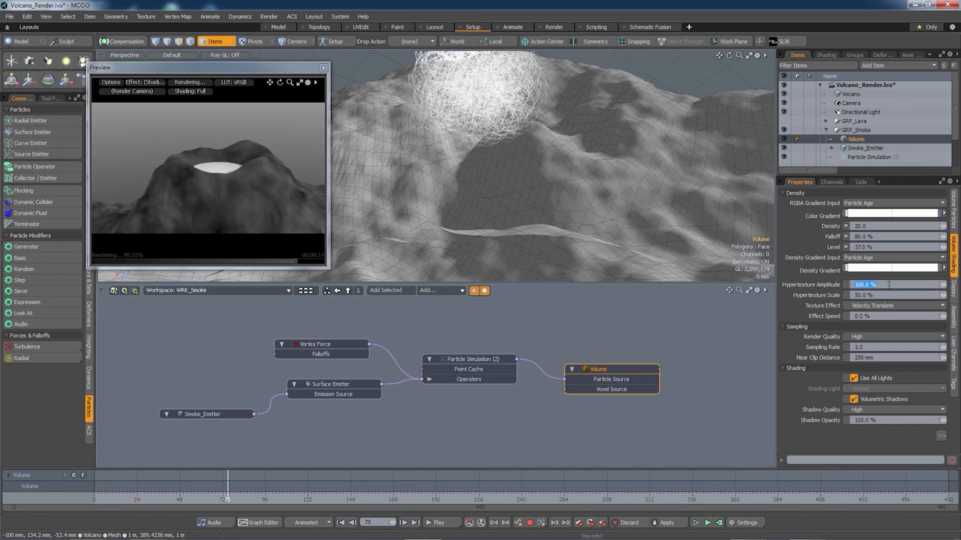
# Step: Set the Volume's render quality and shadow quality both to Medium
pyautogui.click(871, 336)
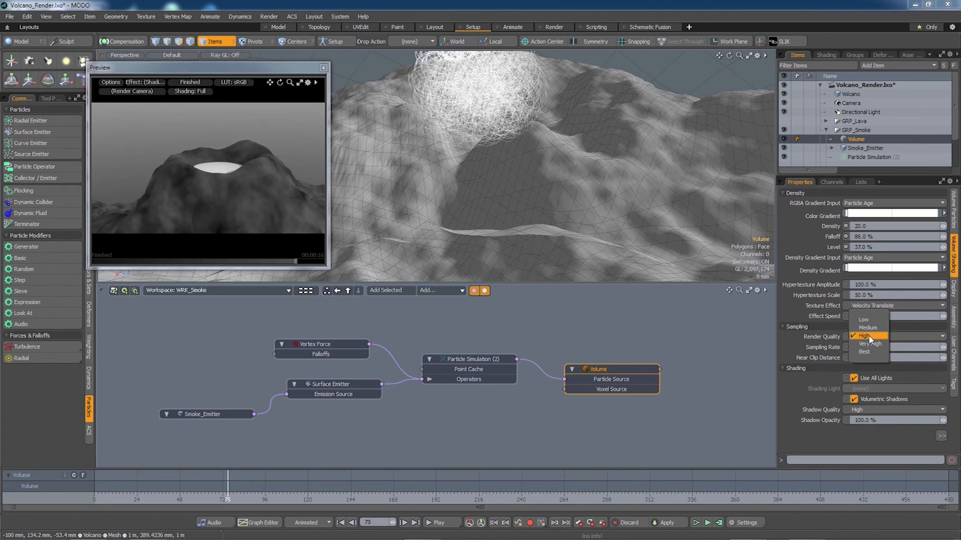
pyautogui.click(870, 326)
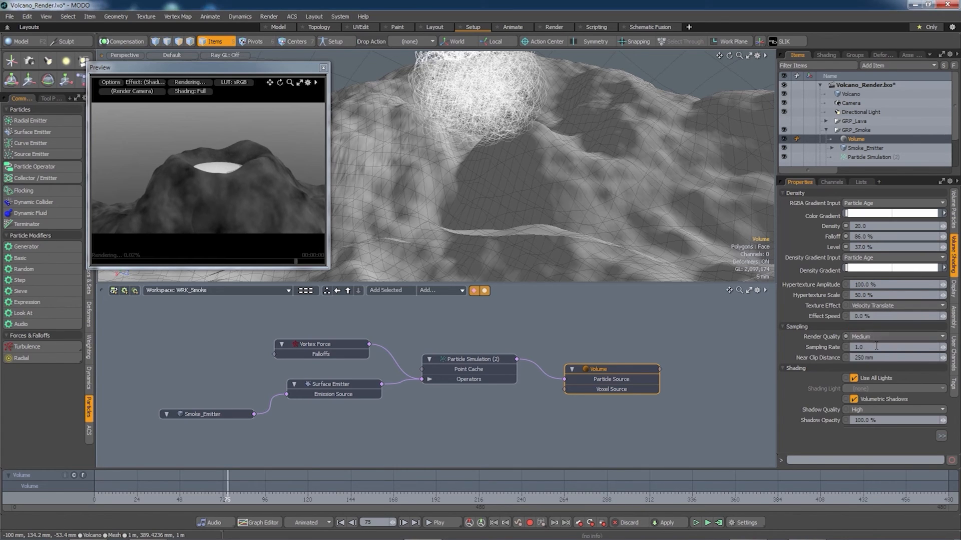
pyautogui.click(869, 408)
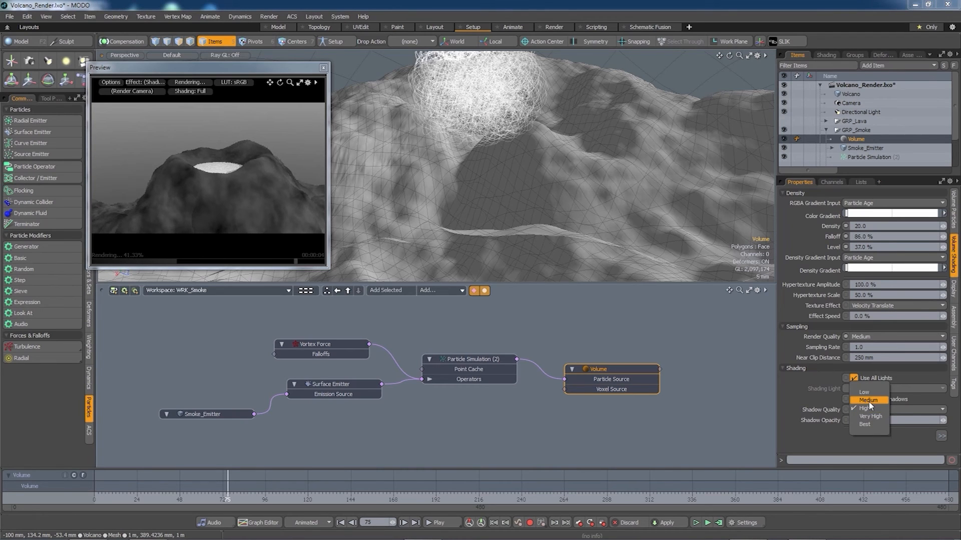
pyautogui.click(871, 402)
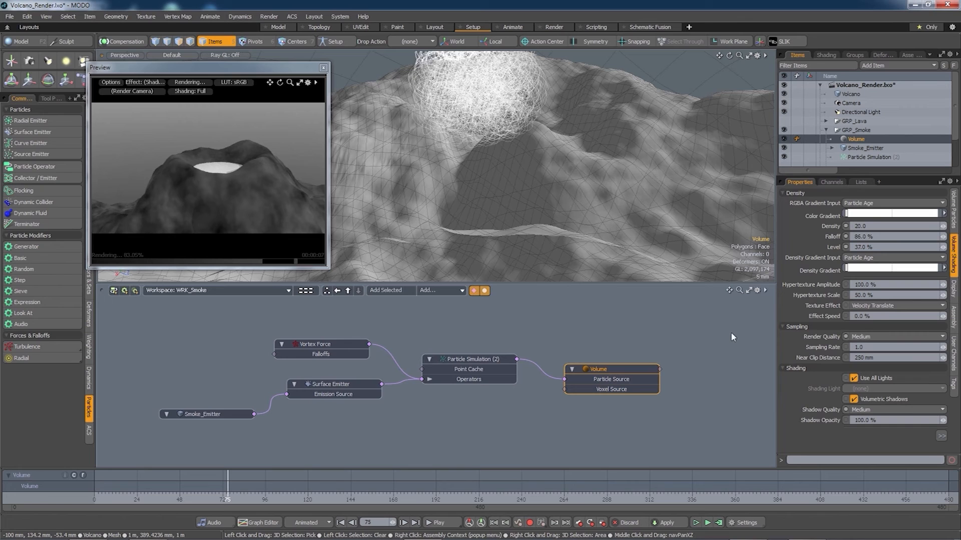
# Step: Collapse the Blob material group in the shader tree
pyautogui.click(825, 55)
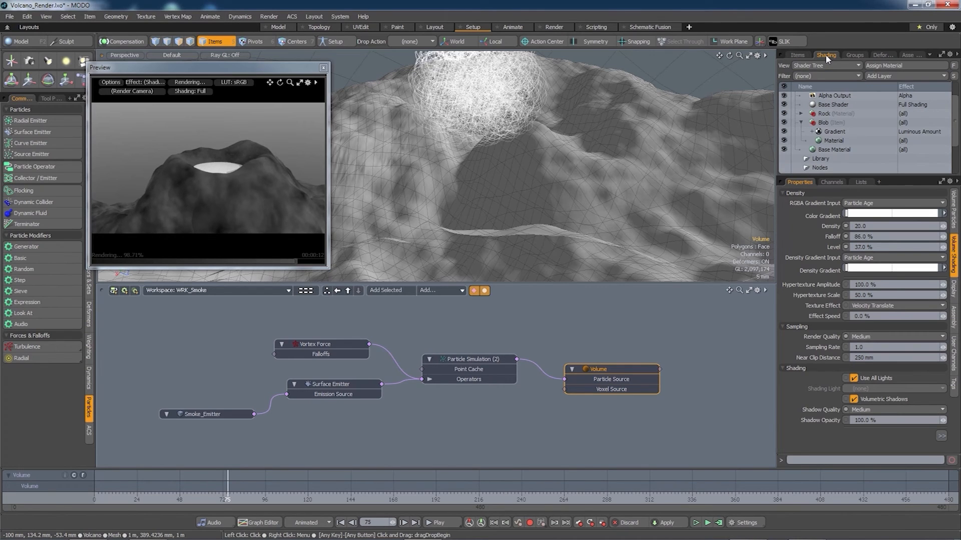
pyautogui.click(801, 122)
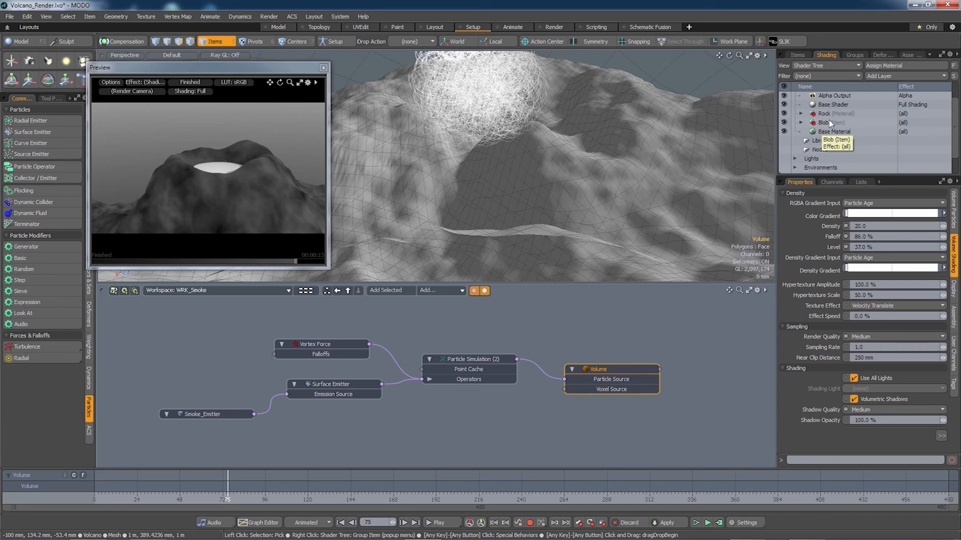
pyautogui.click(799, 56)
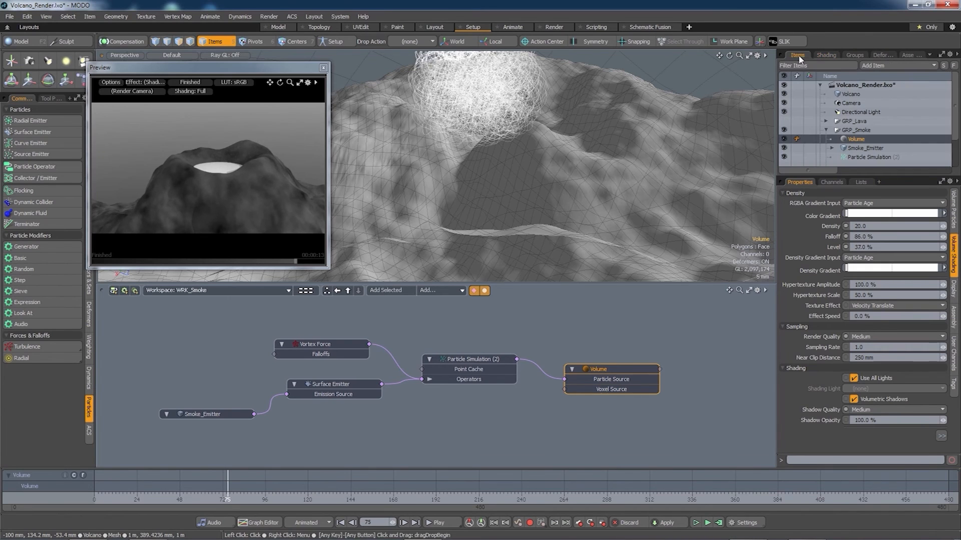
# Step: Create an Item Mask for the smoke Volume item
pyautogui.rightClick(858, 142)
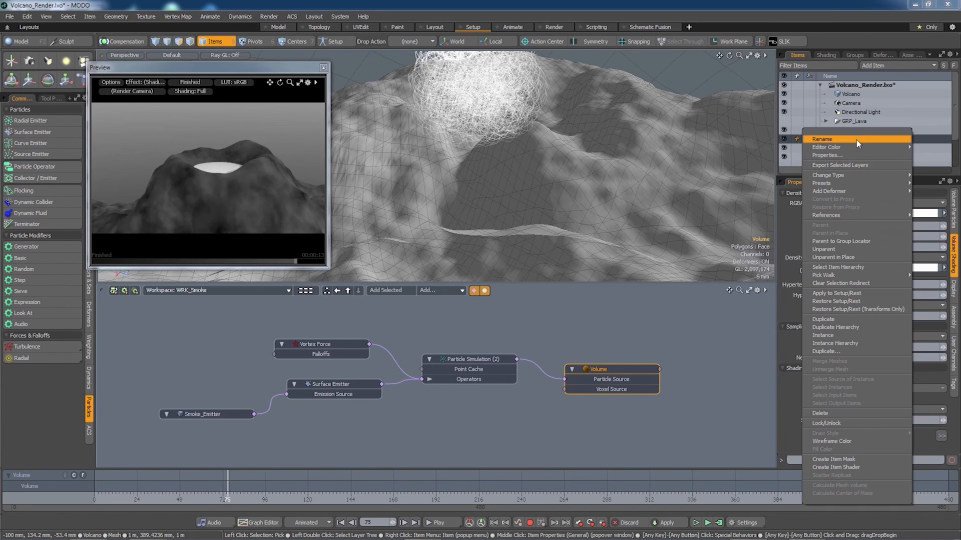
pyautogui.click(833, 460)
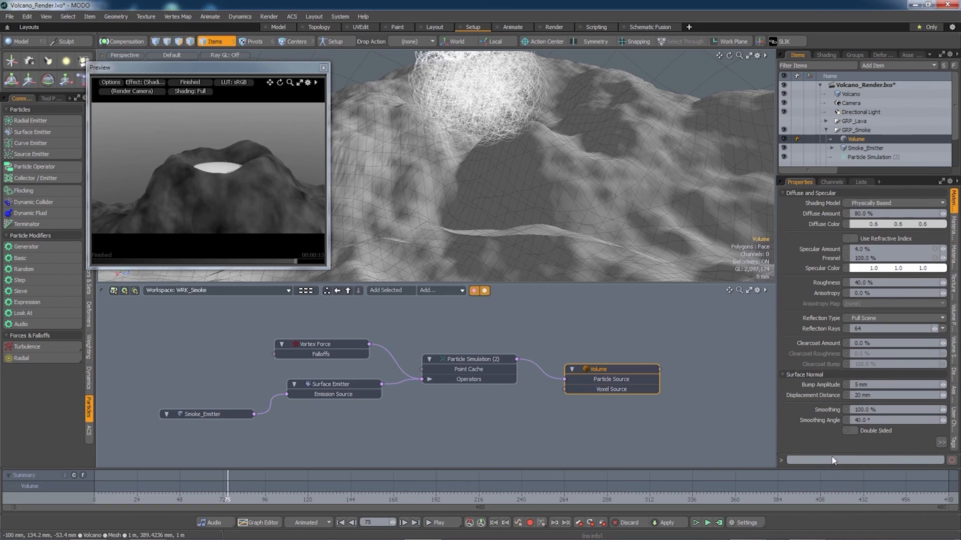
# Step: In the shader tree, add a Bozo texture layer inside the Volume mask
pyautogui.click(826, 55)
pyautogui.click(801, 114)
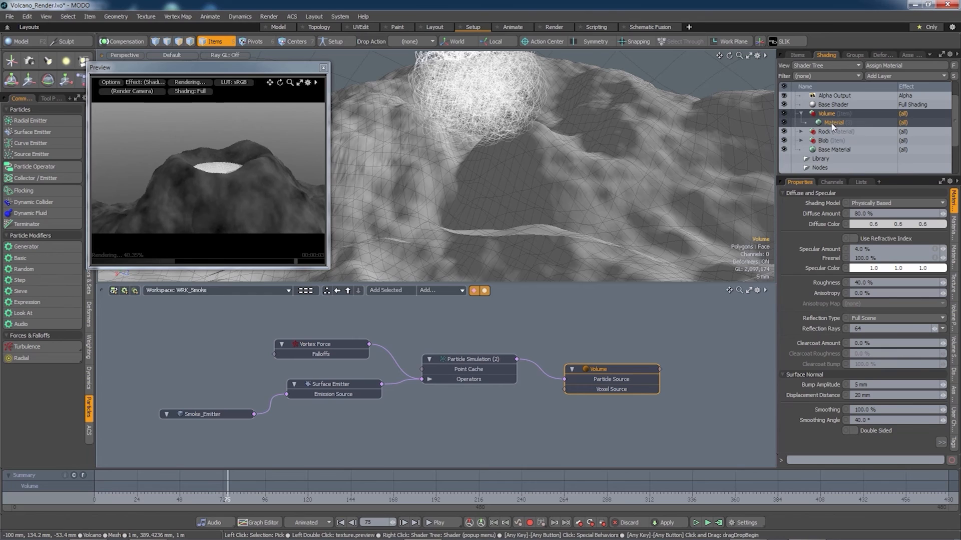
pyautogui.click(896, 76)
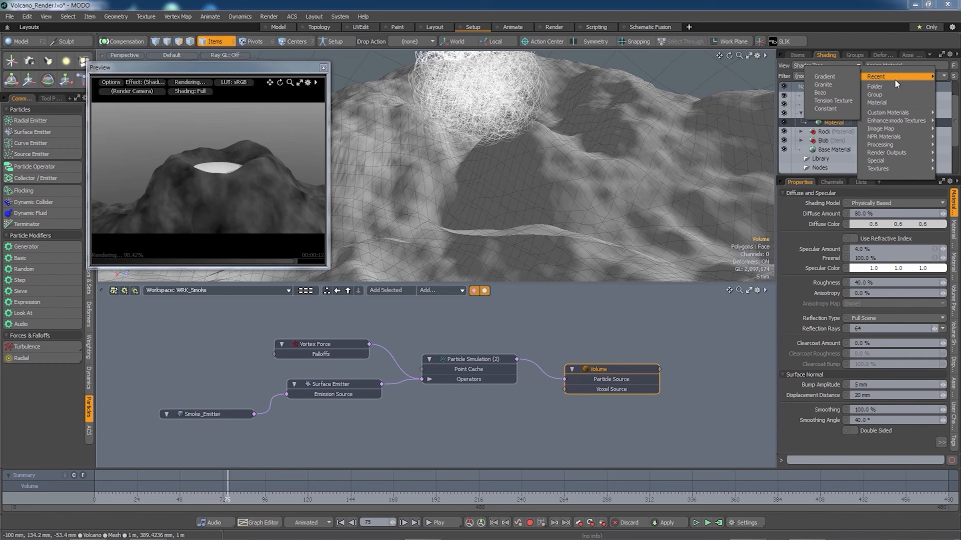
pyautogui.moveTo(894, 139)
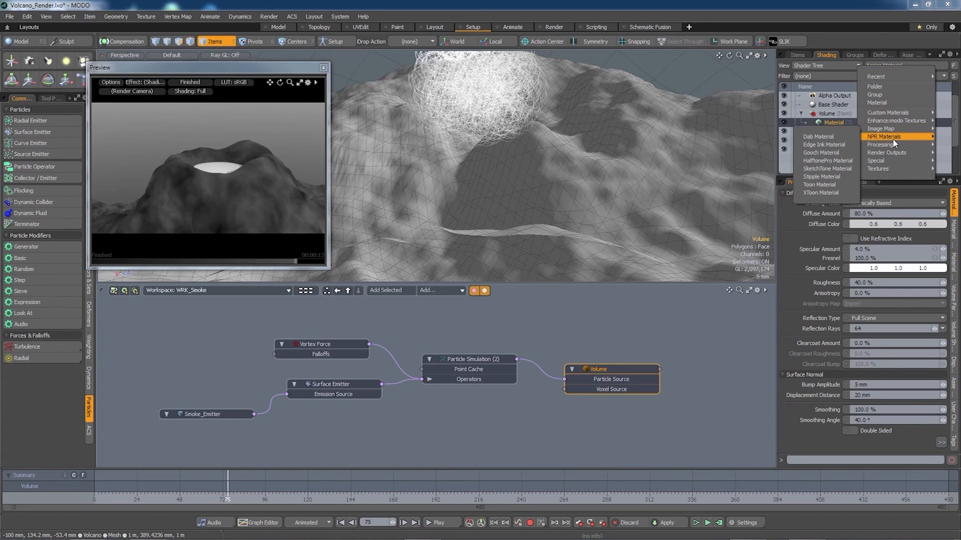
pyautogui.moveTo(900, 120)
pyautogui.moveTo(849, 122)
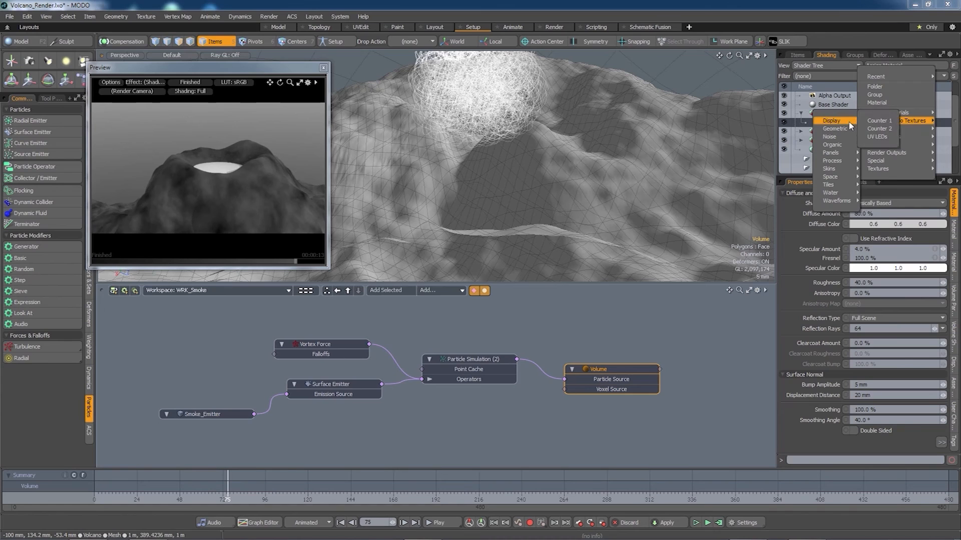
pyautogui.click(879, 146)
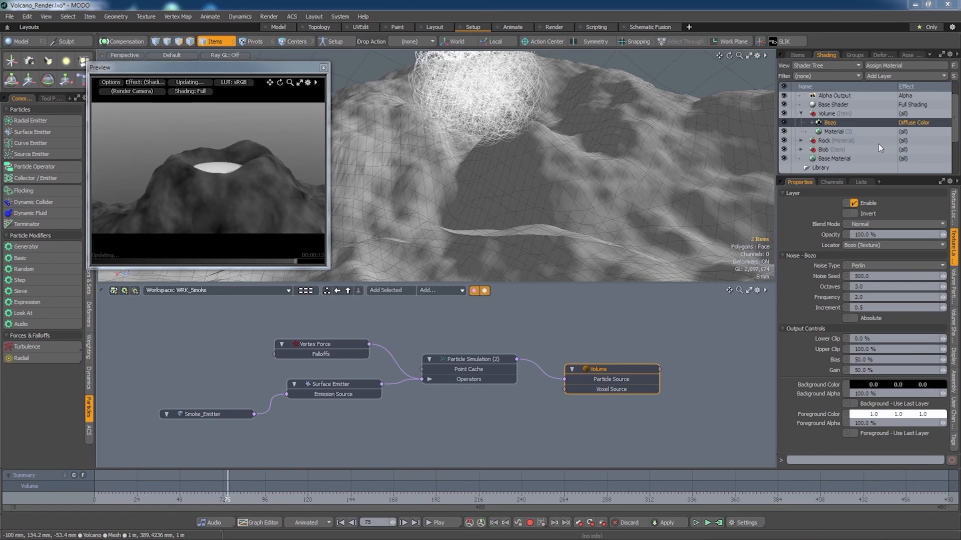
# Step: Set the Bozo layer's effect to Volumetric Density
pyautogui.rightClick(912, 125)
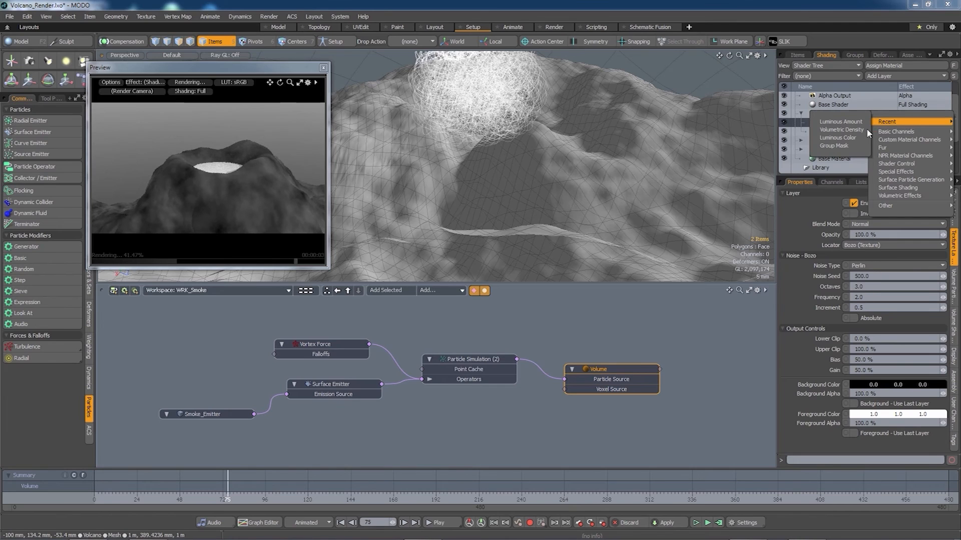
pyautogui.moveTo(885, 123)
pyautogui.click(853, 129)
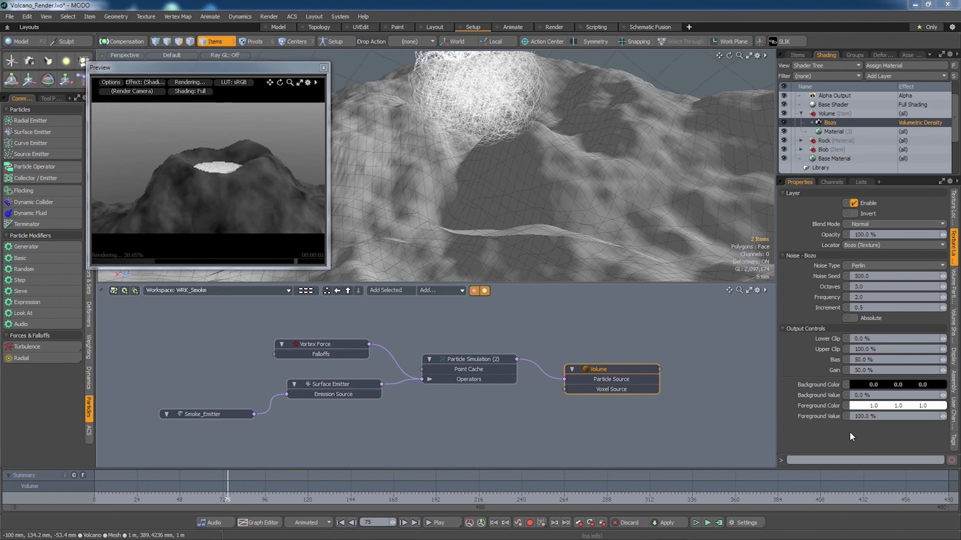
# Step: Set the Bozo layer's background value to 40% and foreground value to 400%
pyautogui.click(854, 396)
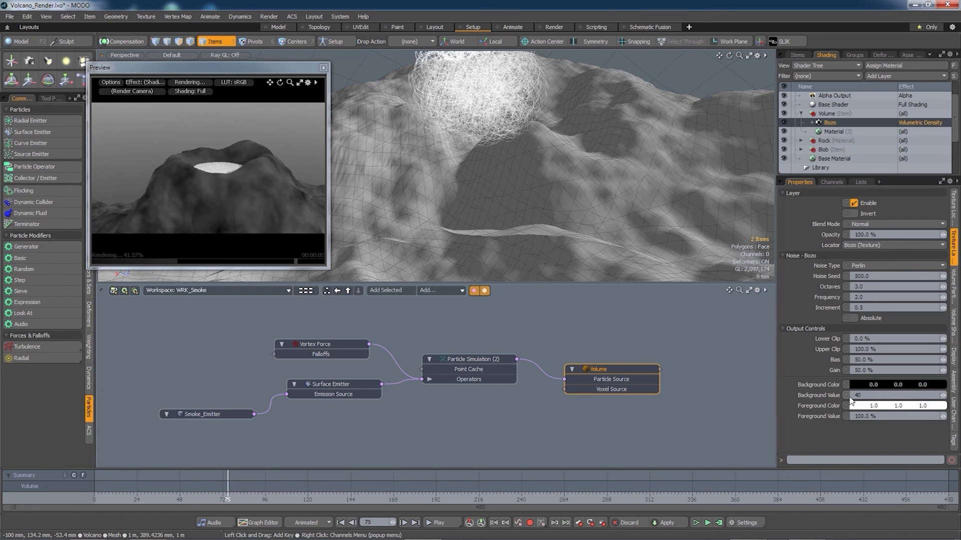
pyautogui.press('Tab')
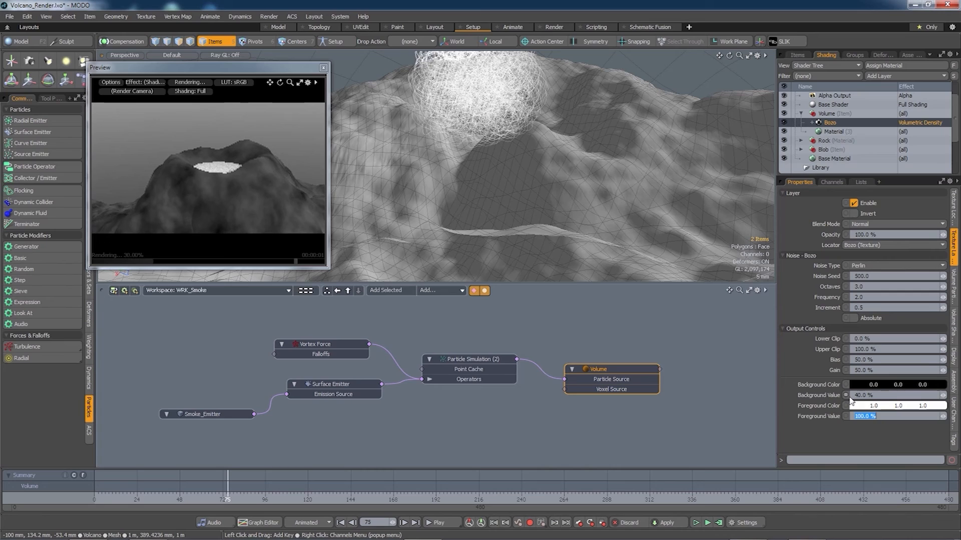
pyautogui.write('00')
pyautogui.press('Return')
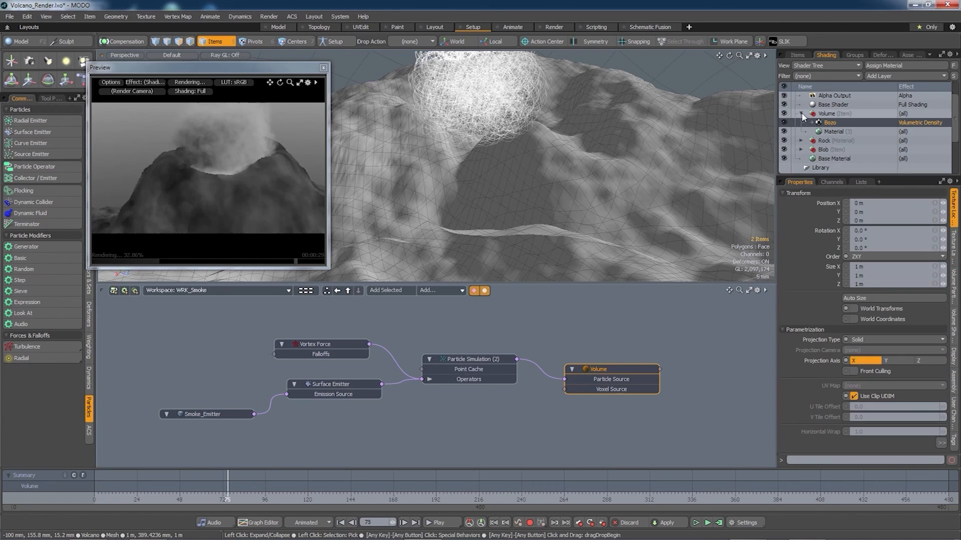
# Step: Collapse the Volume mask and turn the GRP_Lava group's visibility back on to preview lava with the smoke
pyautogui.click(800, 114)
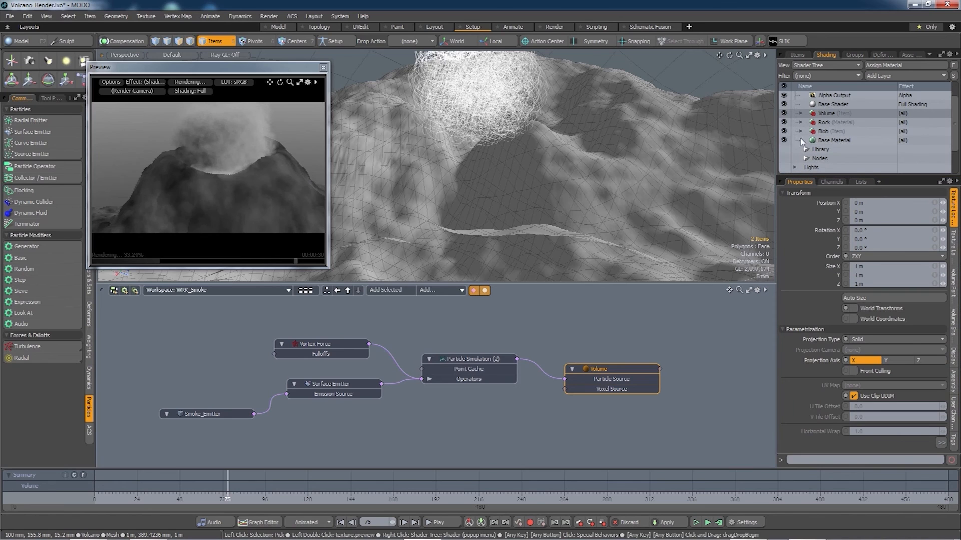
pyautogui.click(797, 55)
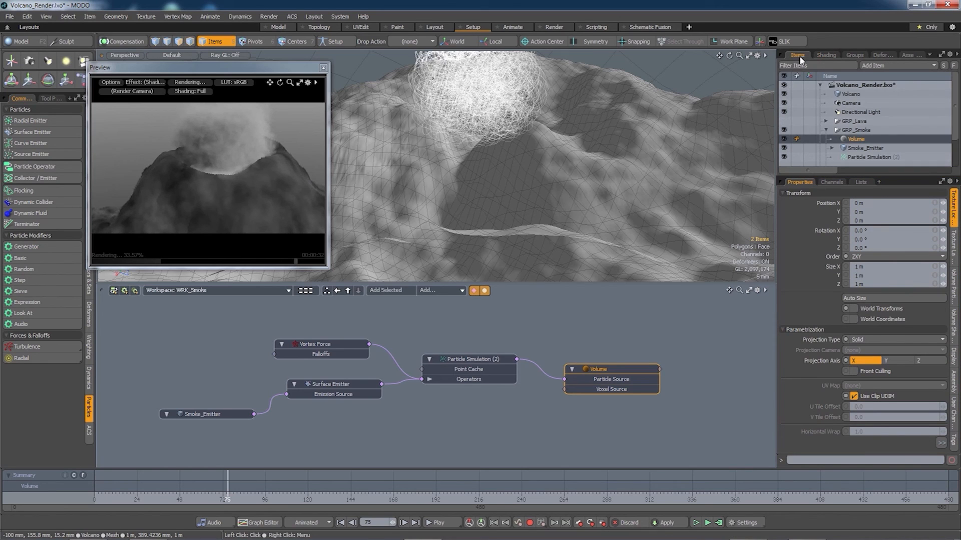
pyautogui.click(784, 121)
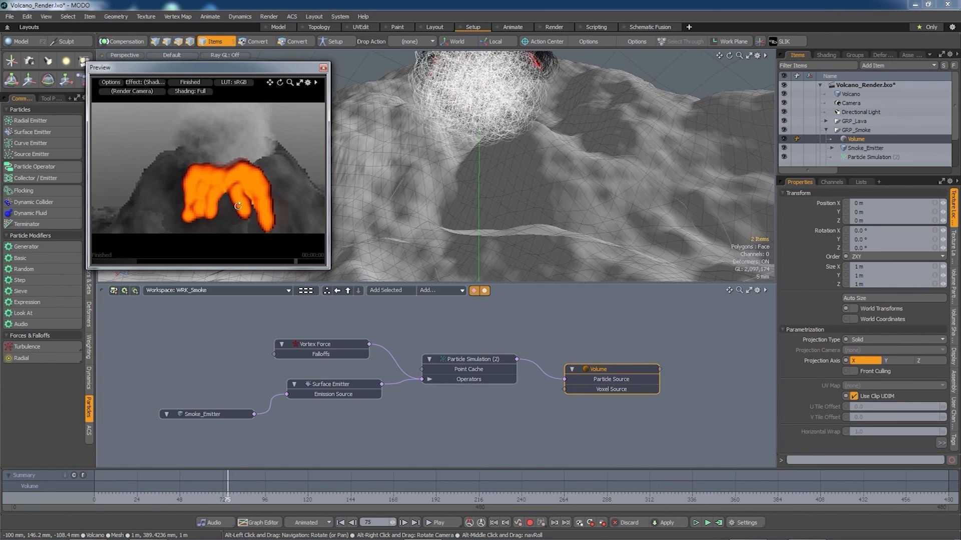
pyautogui.keyDown('alt'); pyautogui.moveTo(238, 205); pyautogui.dragTo(237, 201); pyautogui.keyUp('alt')
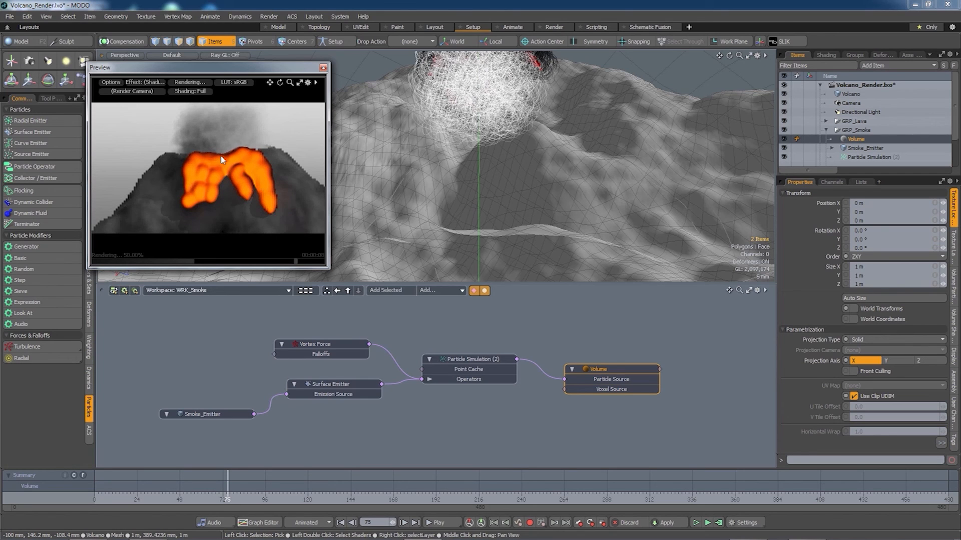
pyautogui.keyDown('alt'); pyautogui.moveTo(272, 177); pyautogui.dragTo(268, 198); pyautogui.keyUp('alt')
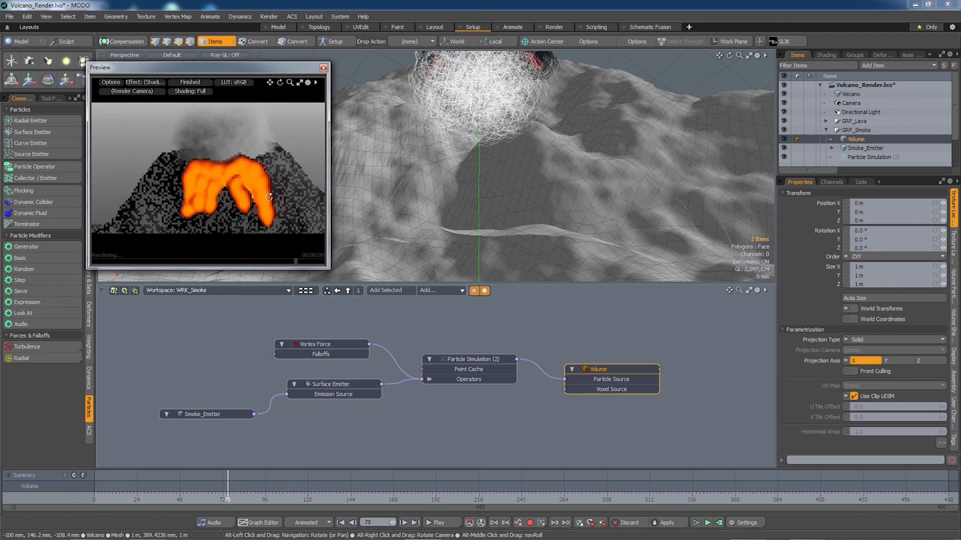
# Step: Add a Gradient texture layer inside the Volume mask
pyautogui.click(827, 56)
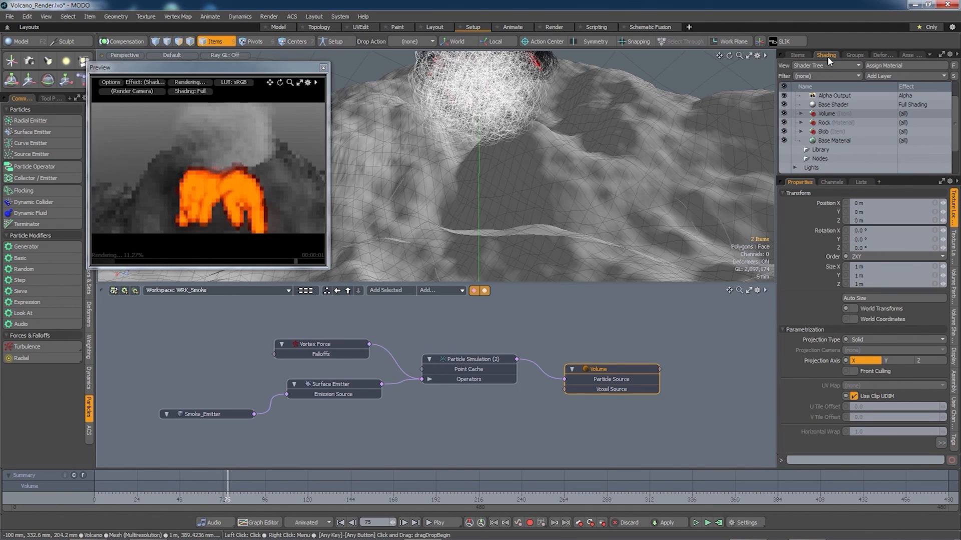
pyautogui.click(800, 114)
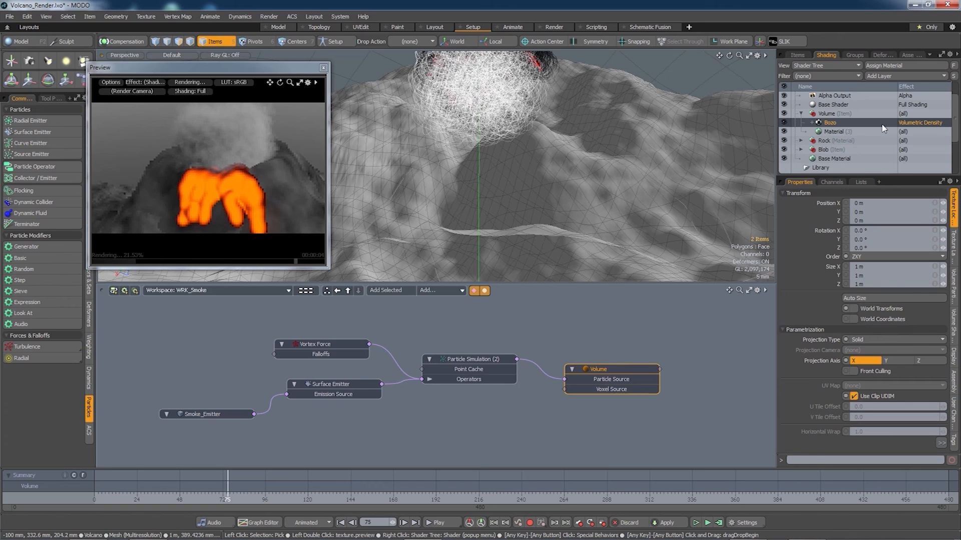
pyautogui.click(897, 75)
pyautogui.moveTo(898, 122)
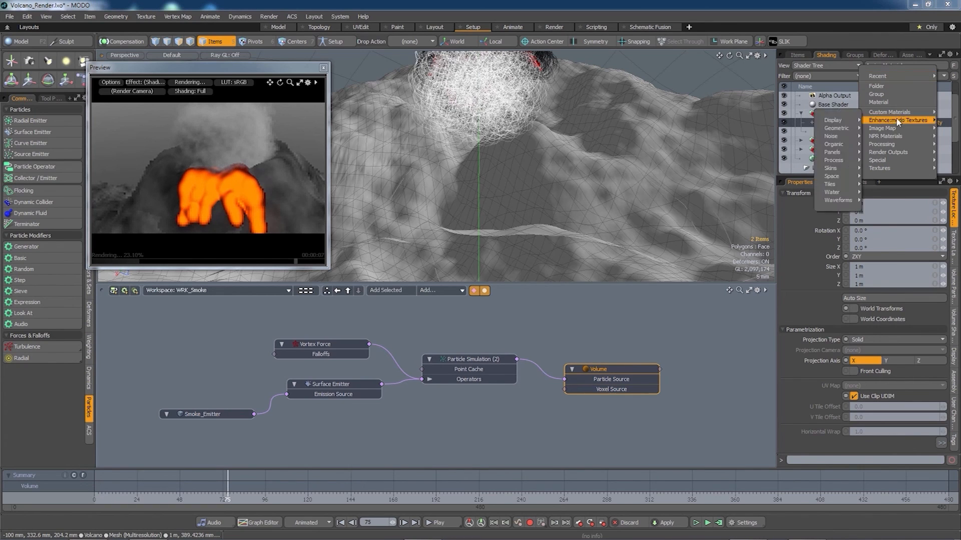
pyautogui.moveTo(886, 145)
pyautogui.click(836, 153)
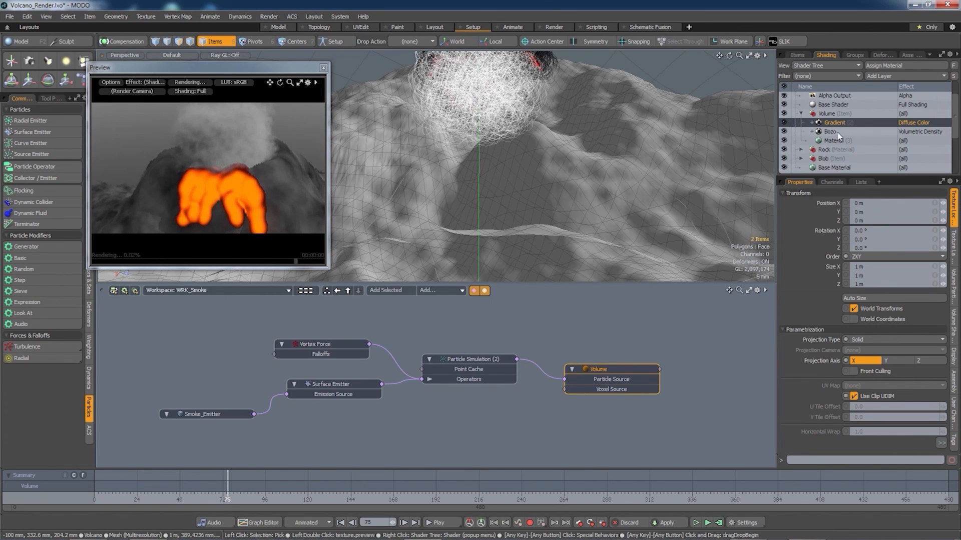
# Step: Set the Gradient layer's effect to Volumetric Scattering Color
pyautogui.rightClick(913, 126)
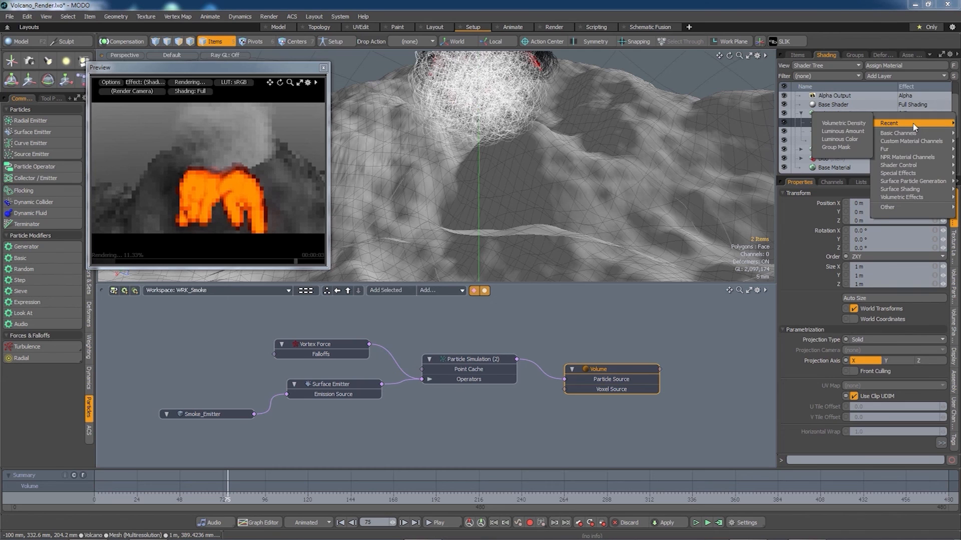
pyautogui.moveTo(914, 182)
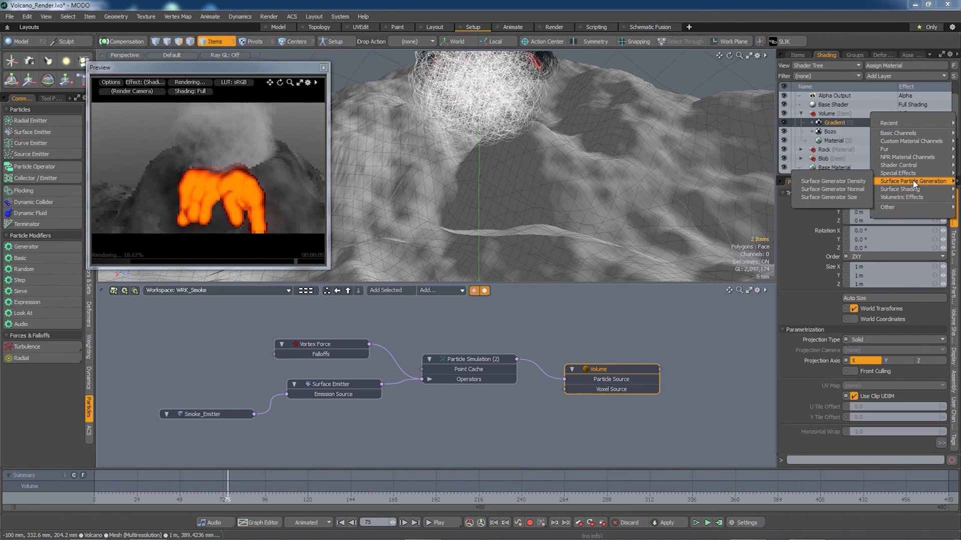
pyautogui.moveTo(901, 197)
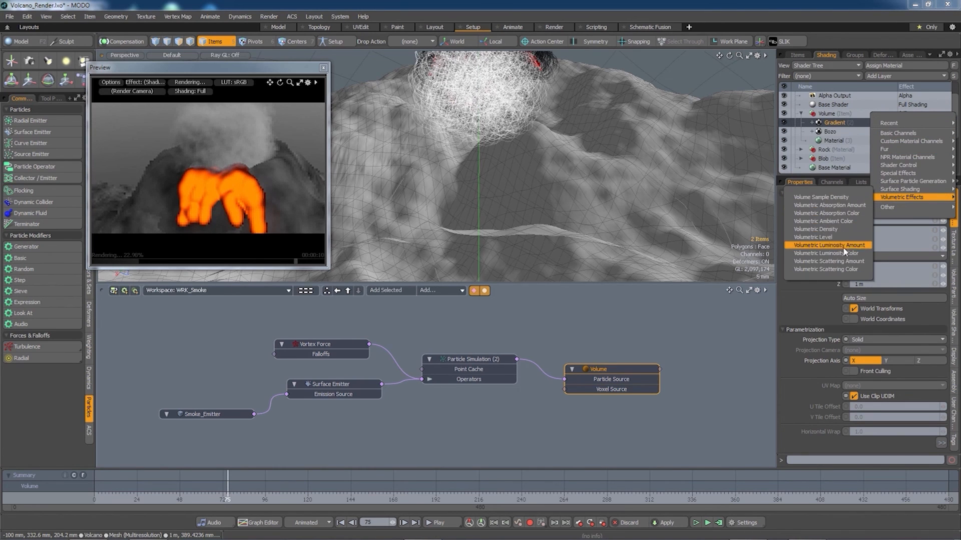
pyautogui.click(842, 269)
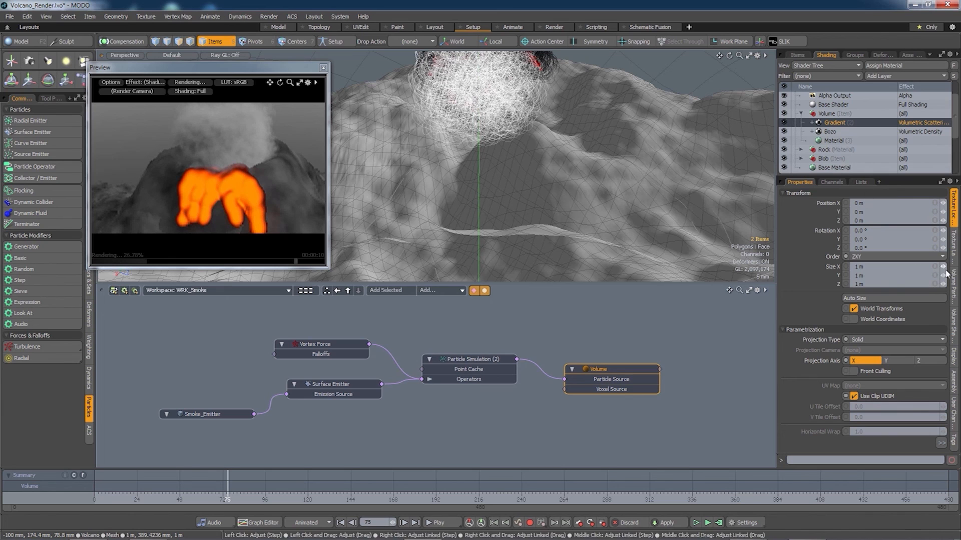
# Step: Set the Gradient layer's input parameter to Particle Age
pyautogui.press('Escape')
pyautogui.click(837, 124)
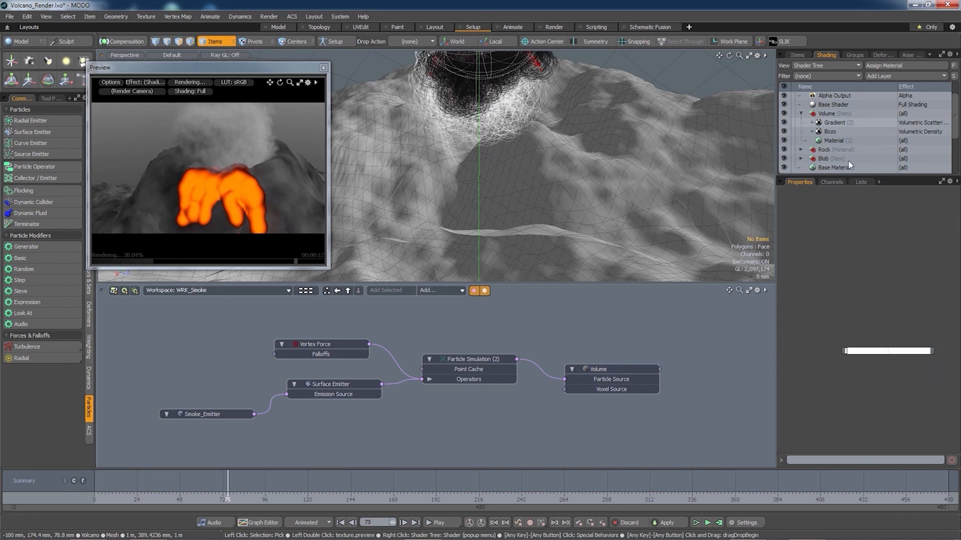
pyautogui.click(885, 266)
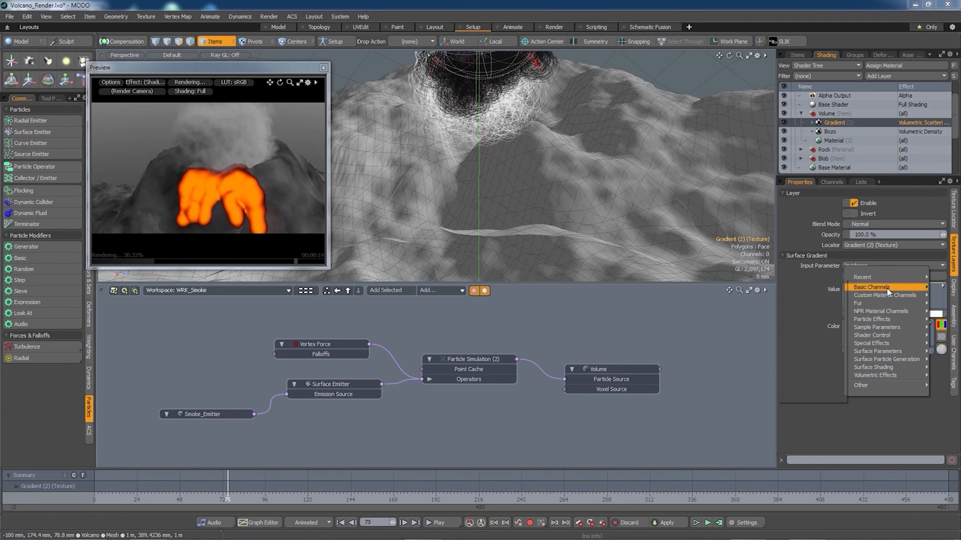
pyautogui.moveTo(888, 311)
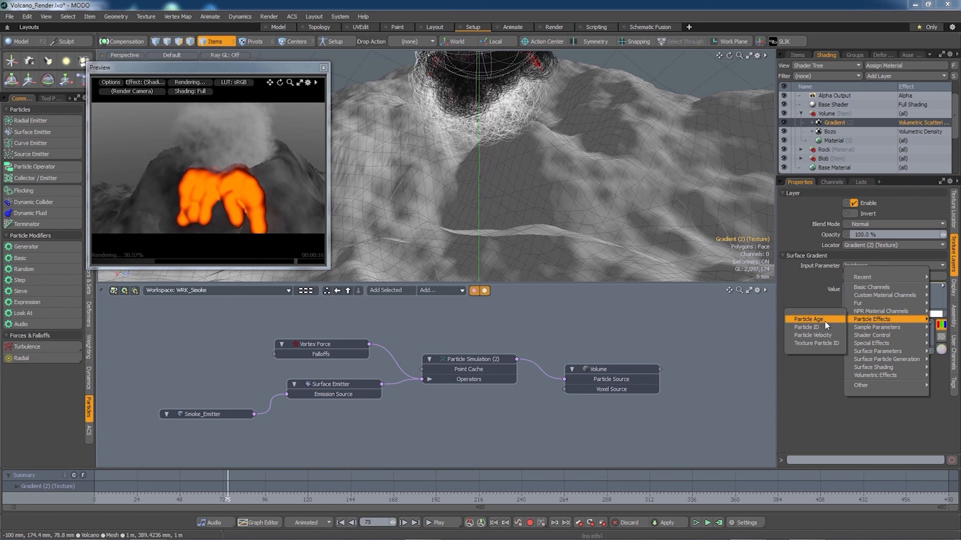
pyautogui.click(808, 320)
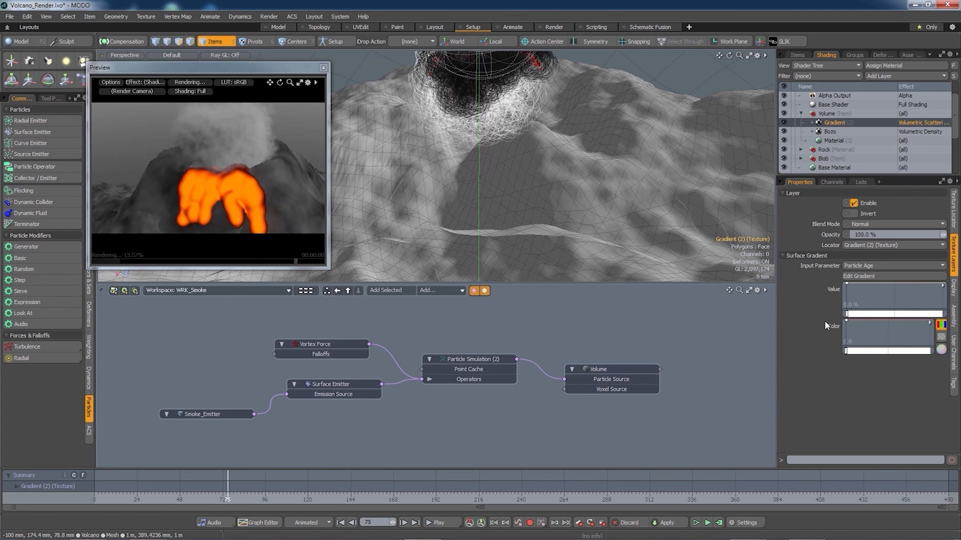
# Step: Open the gradient editor and set the first gradient key's color to orange
pyautogui.click(872, 277)
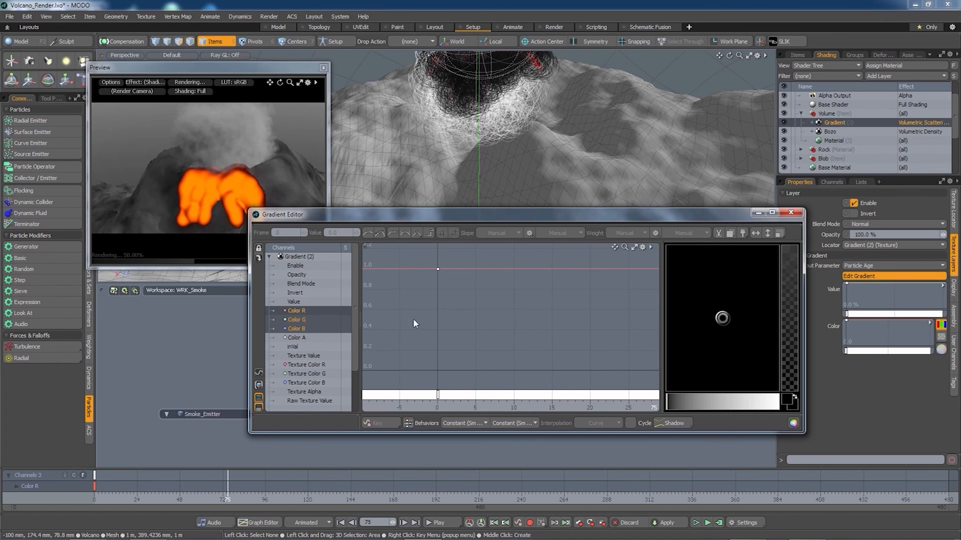
pyautogui.click(438, 395)
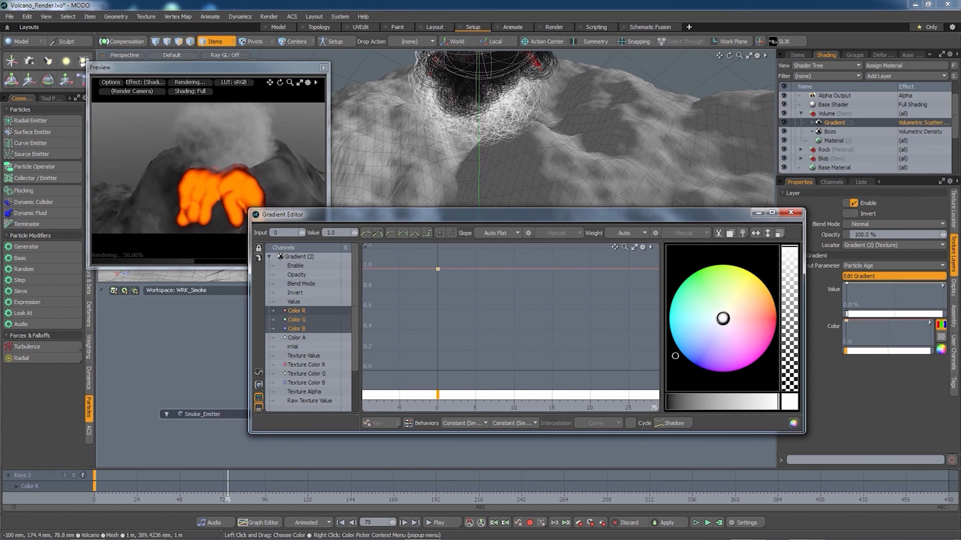
pyautogui.moveTo(723, 319); pyautogui.dragTo(773, 307)
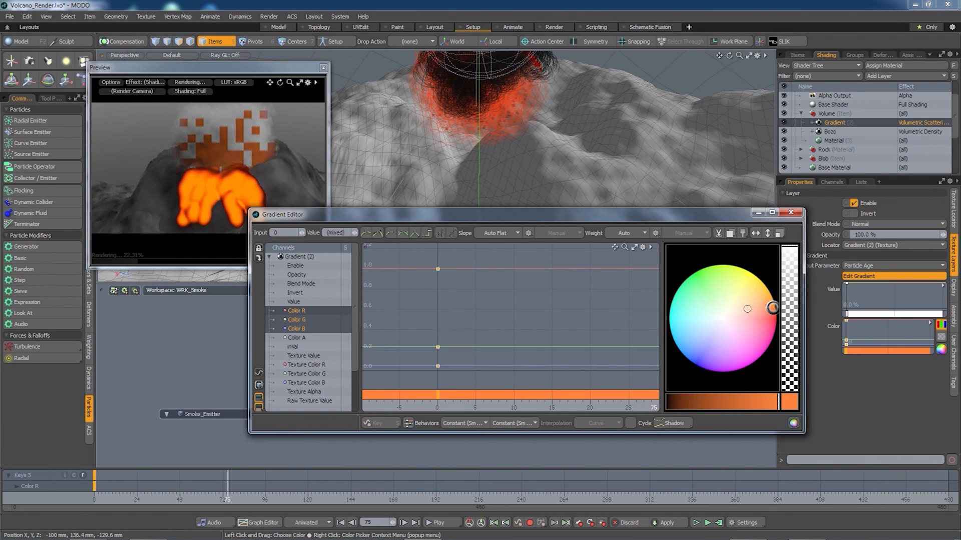
pyautogui.moveTo(776, 313); pyautogui.dragTo(728, 318)
# Step: Add a second gradient key at input 20 and make its color light grey
pyautogui.middleClick(590, 396)
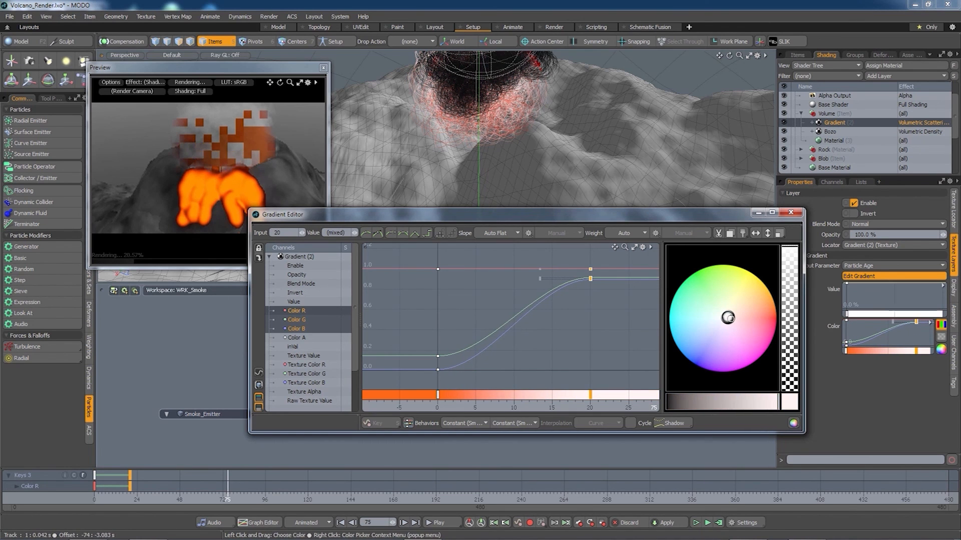
pyautogui.moveTo(438, 395); pyautogui.dragTo(613, 395)
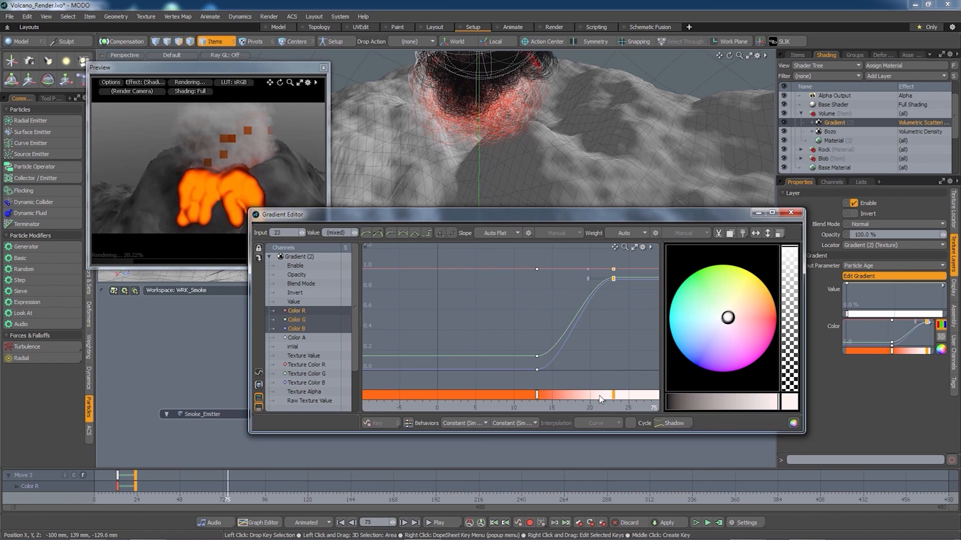
pyautogui.moveTo(778, 402); pyautogui.dragTo(742, 402)
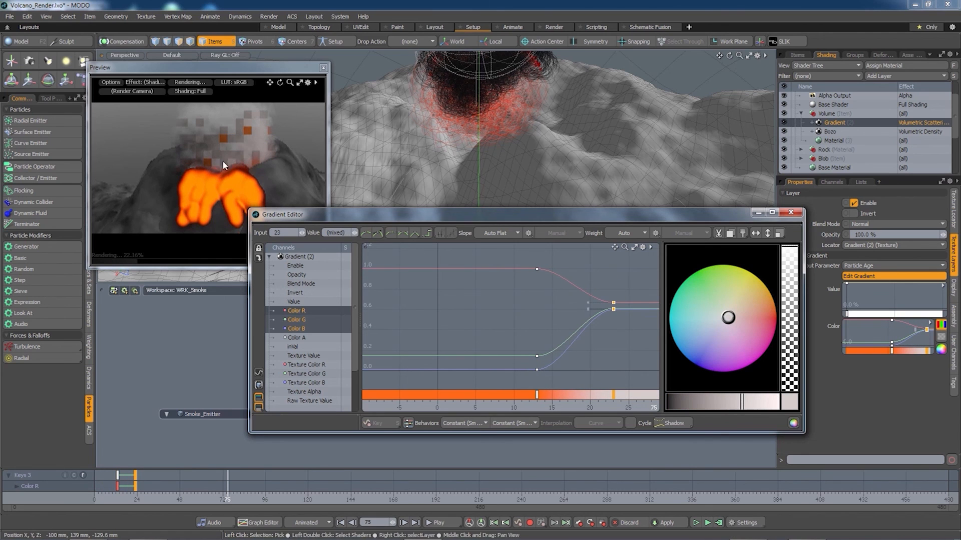
# Step: Set the first gradient key's color to a deeper red-orange
pyautogui.click(536, 395)
pyautogui.moveTo(774, 307); pyautogui.dragTo(776, 315)
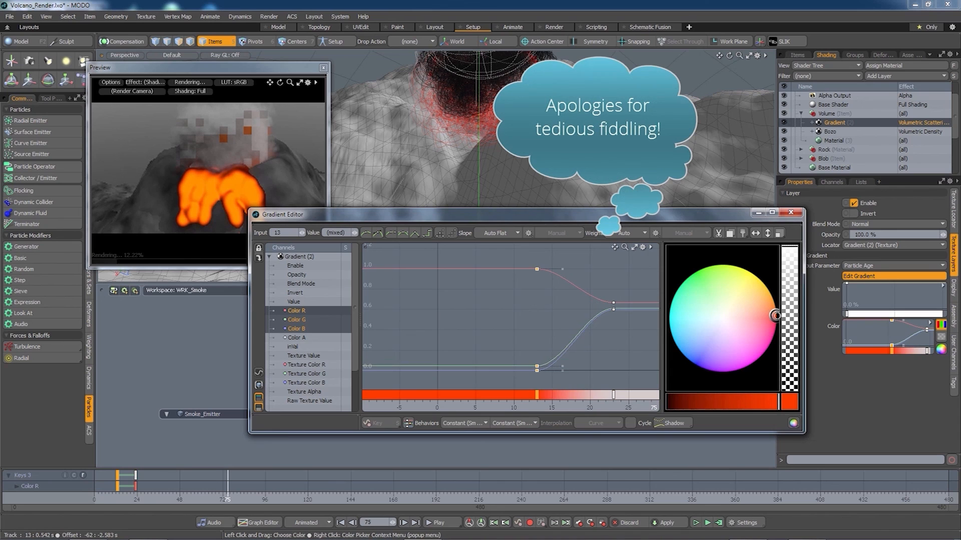
# Step: Slide the two gradient keys along the particle-age axis to about 30 and 39
pyautogui.moveTo(536, 395); pyautogui.dragTo(590, 395)
pyautogui.moveTo(614, 395); pyautogui.dragTo(644, 396)
pyautogui.keyDown('ctrl'); pyautogui.keyDown('alt'); pyautogui.moveTo(626, 363); pyautogui.dragTo(548, 363); pyautogui.keyUp('alt'); pyautogui.keyUp('ctrl')
pyautogui.moveTo(560, 396); pyautogui.dragTo(587, 399)
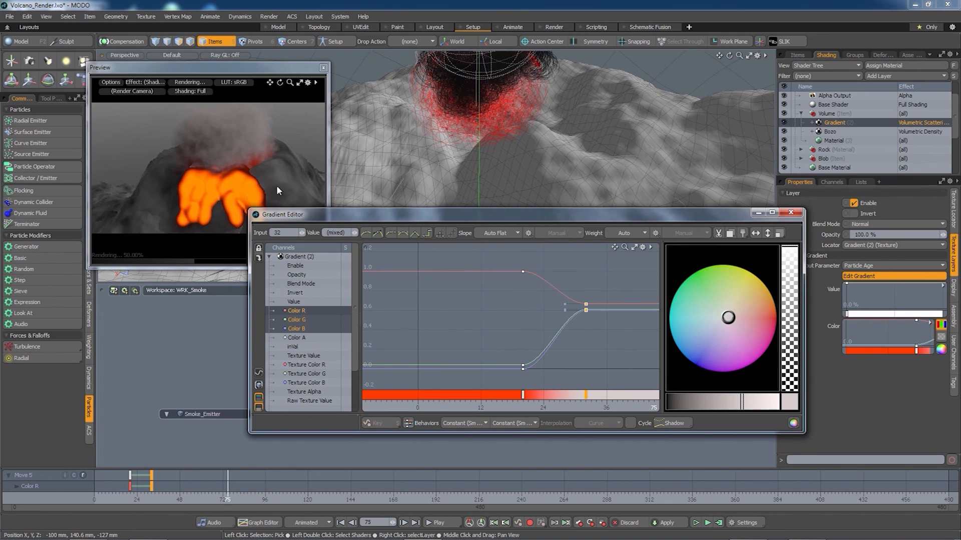
pyautogui.moveTo(586, 395); pyautogui.dragTo(644, 396)
pyautogui.moveTo(522, 394); pyautogui.dragTo(576, 395)
pyautogui.moveTo(643, 395); pyautogui.dragTo(622, 396)
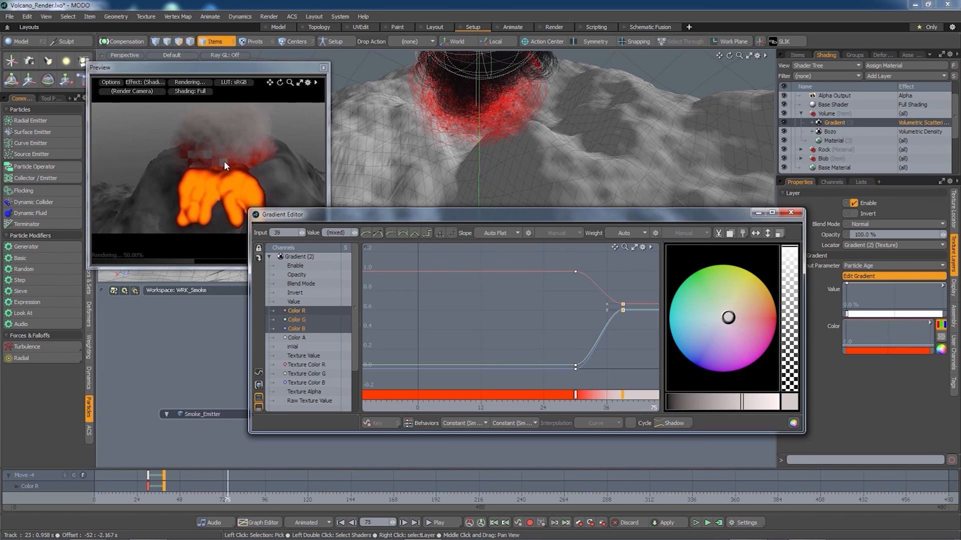